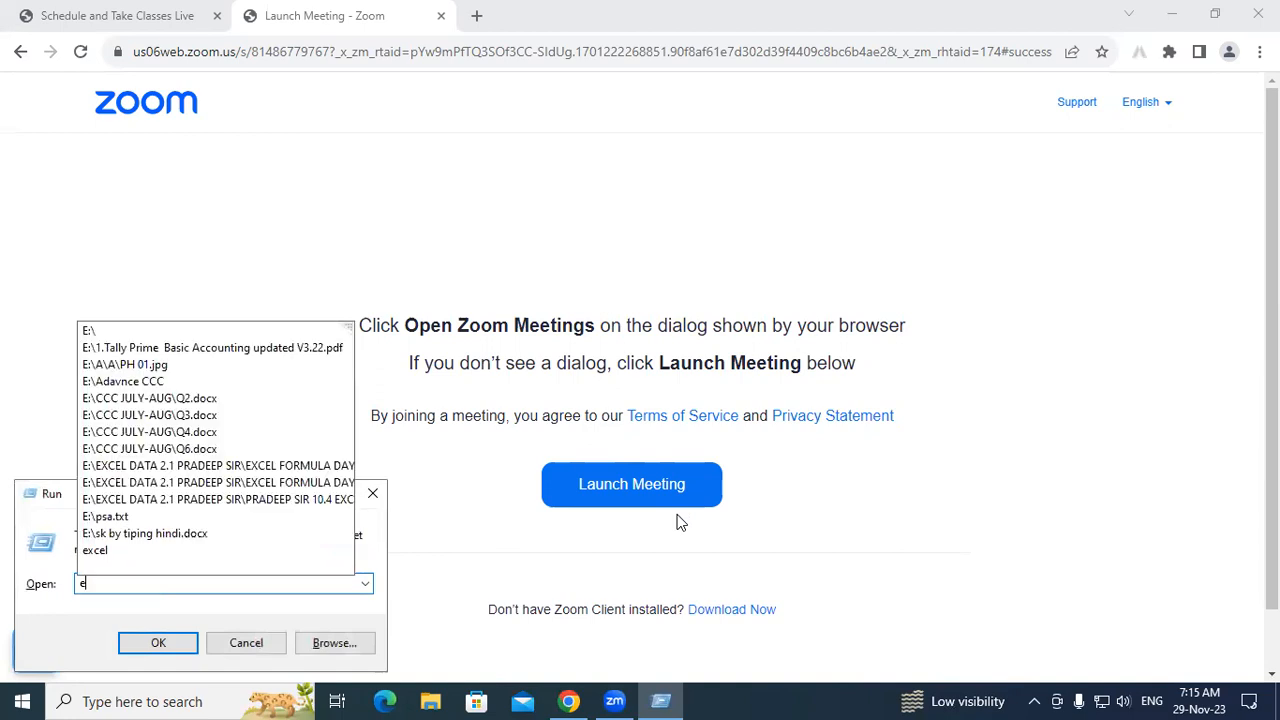
# Step: Launch Microsoft Excel by entering excel in the Run dialog
pyautogui.write('l')
pyautogui.press('Return')
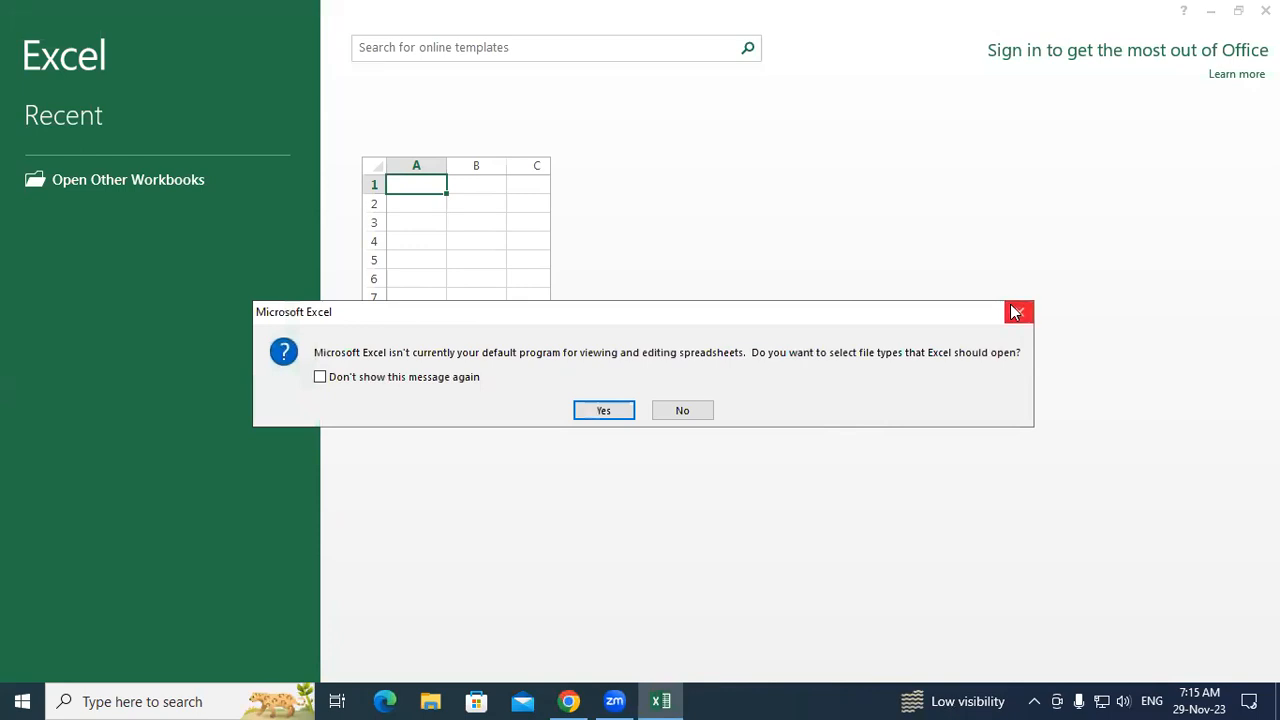
# Step: Dismiss the default-program prompt and insert a WordArt object in the chosen style
pyautogui.click(1017, 312)
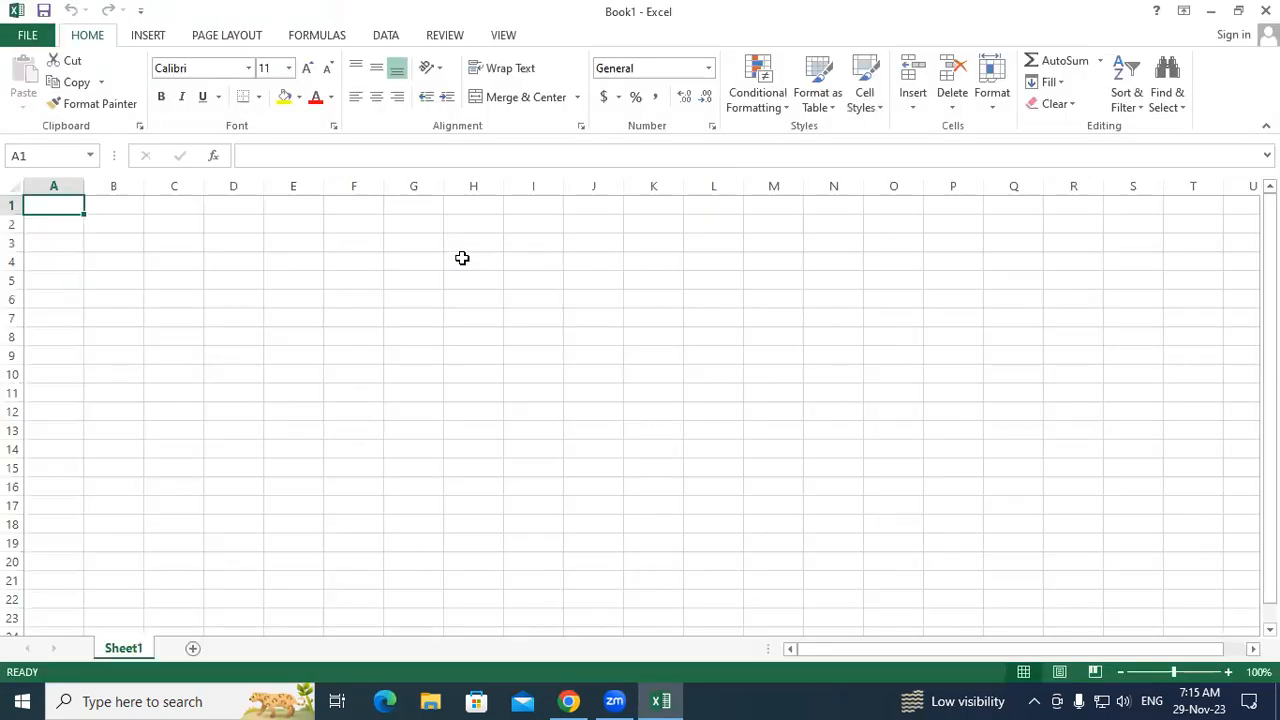
pyautogui.click(152, 40)
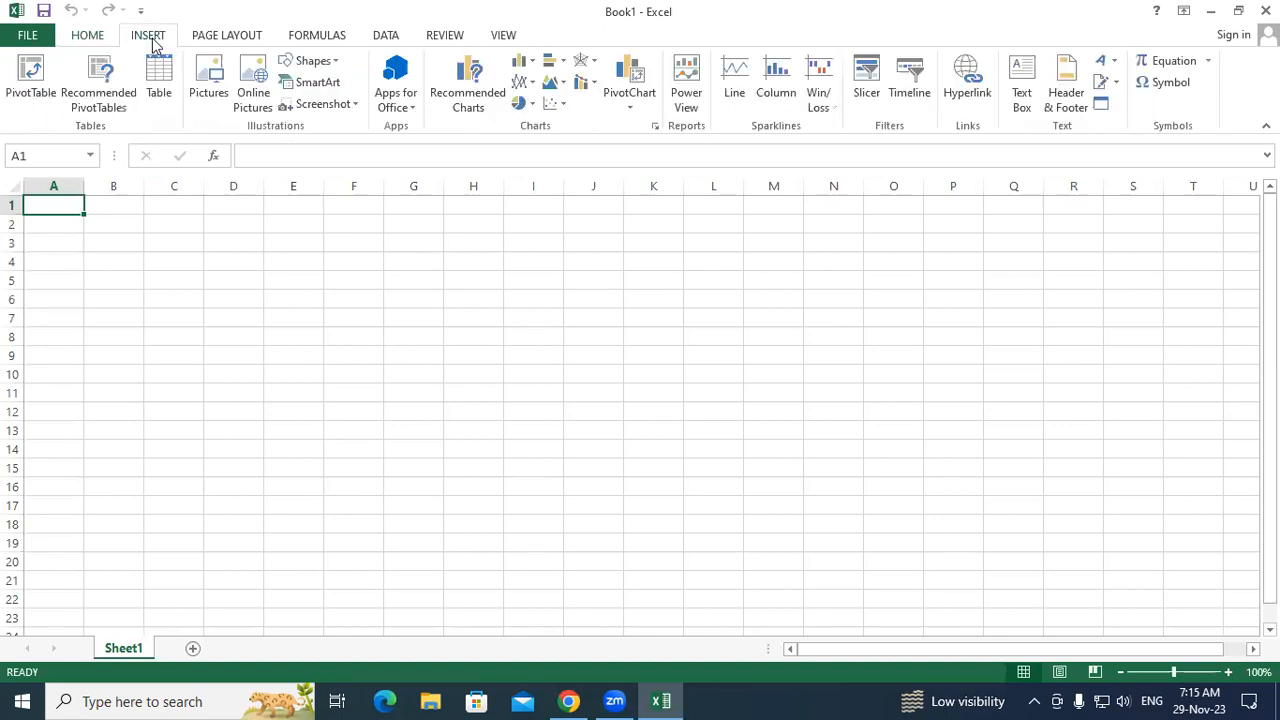
pyautogui.click(1101, 66)
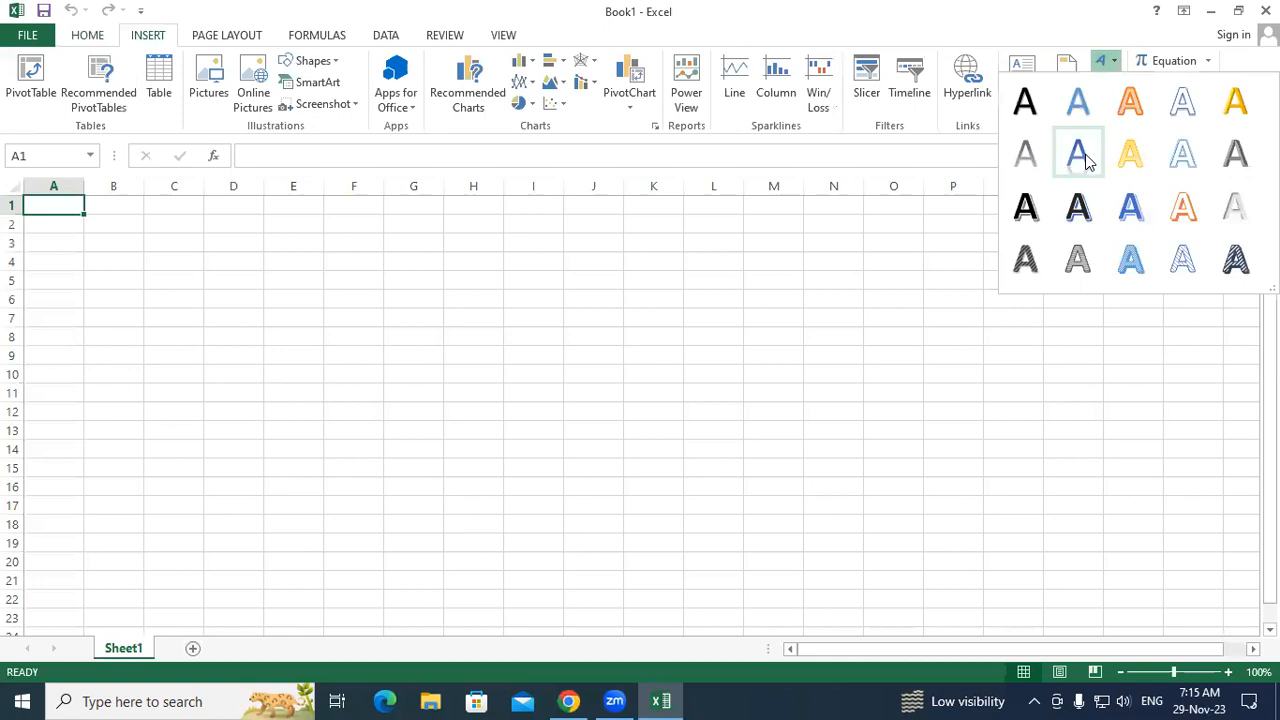
pyautogui.click(1017, 208)
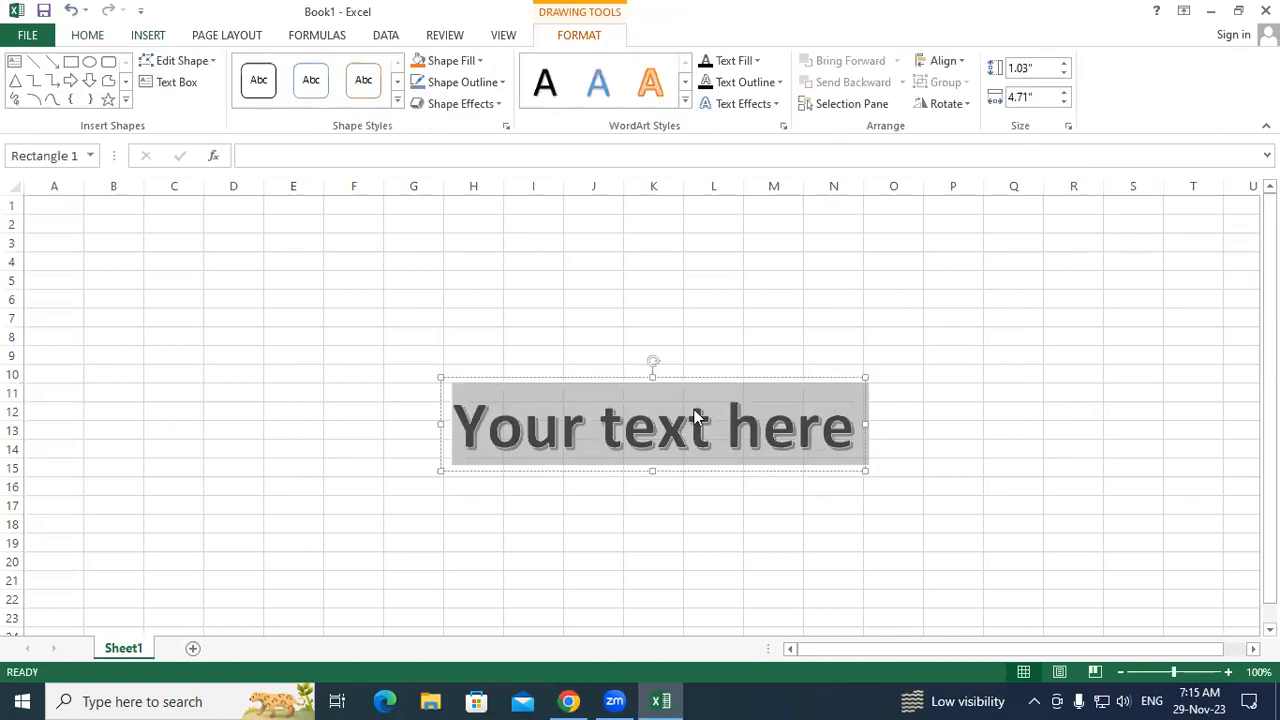
# Step: Type USE OF DATAVALIDATION as the WordArt text
pyautogui.write('U')
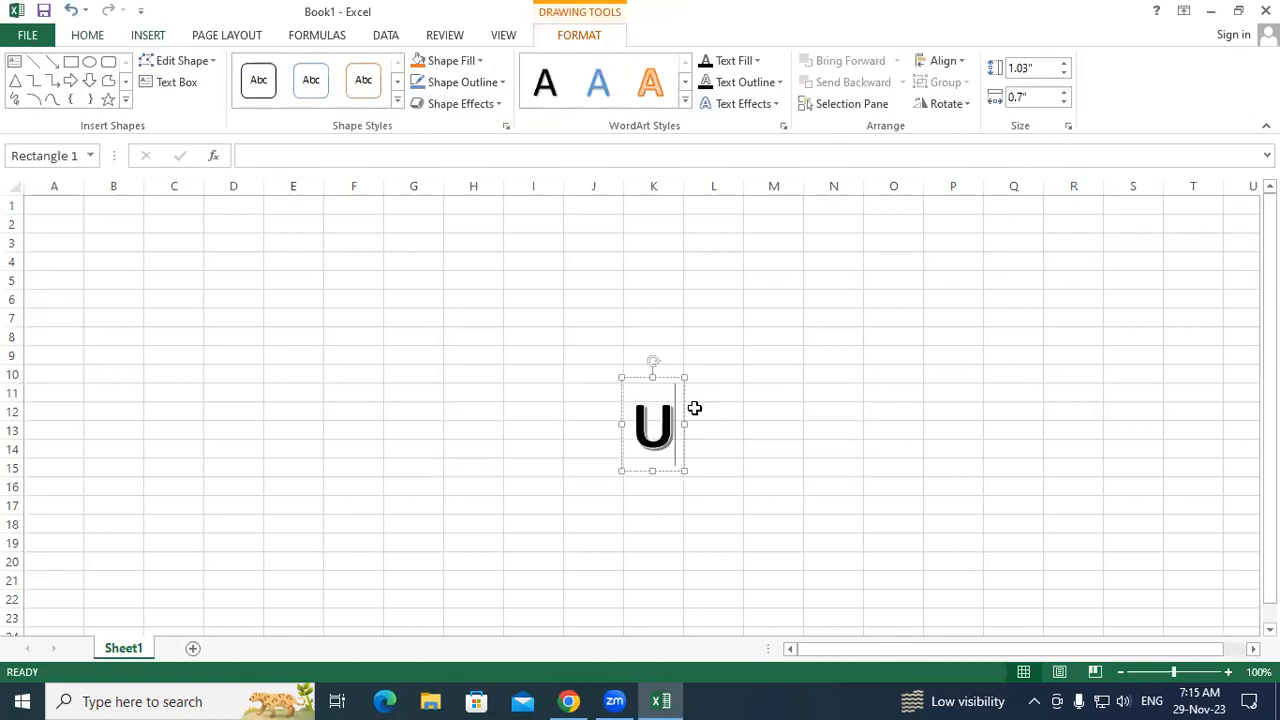
pyautogui.write('SE OF DATA')
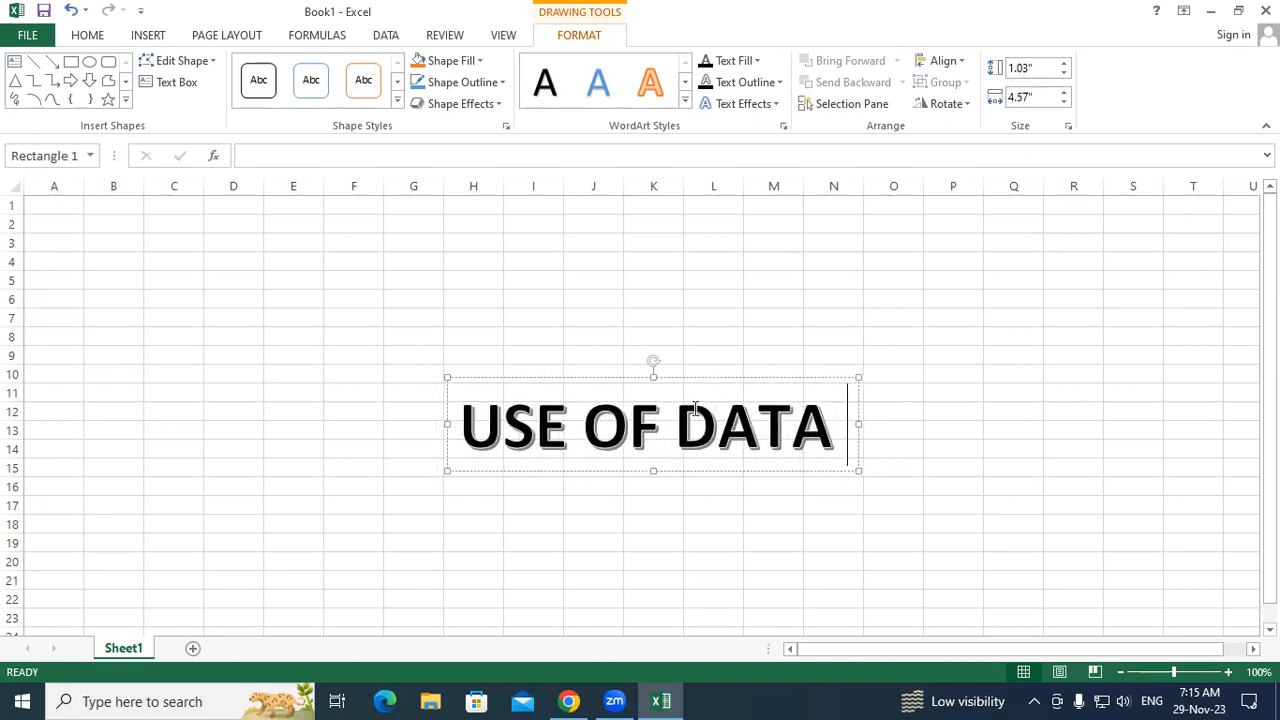
pyautogui.press('BackSpace')
pyautogui.write('VAL')
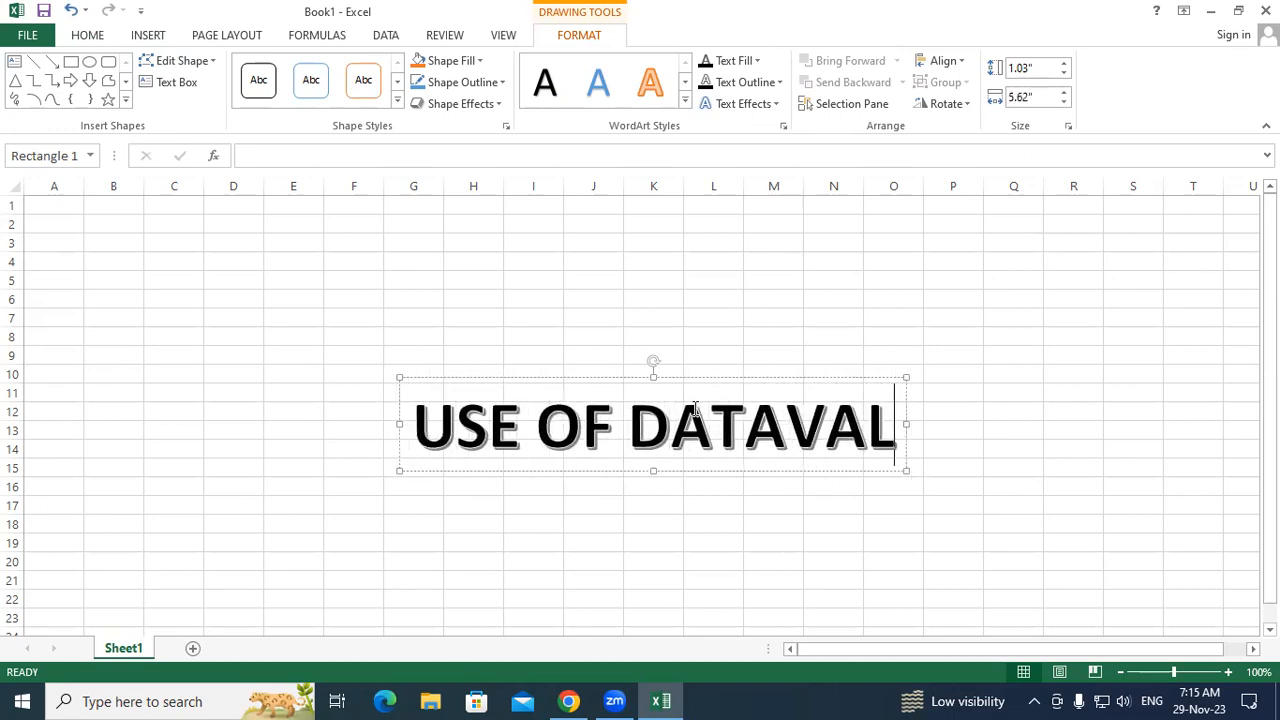
pyautogui.write('IDATION')
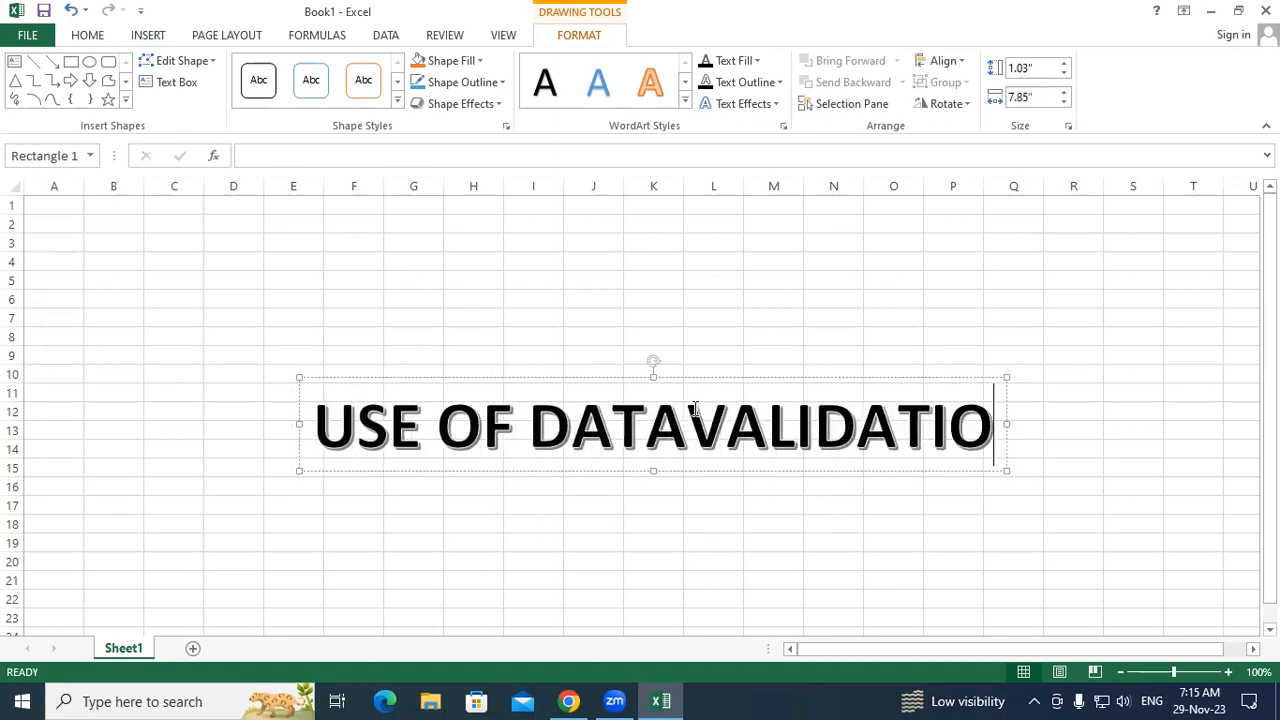
# Step: Move the WordArt heading up to rows 2–5, fill it yellow, and switch to the browser
pyautogui.moveTo(709, 477); pyautogui.dragTo(659, 296)
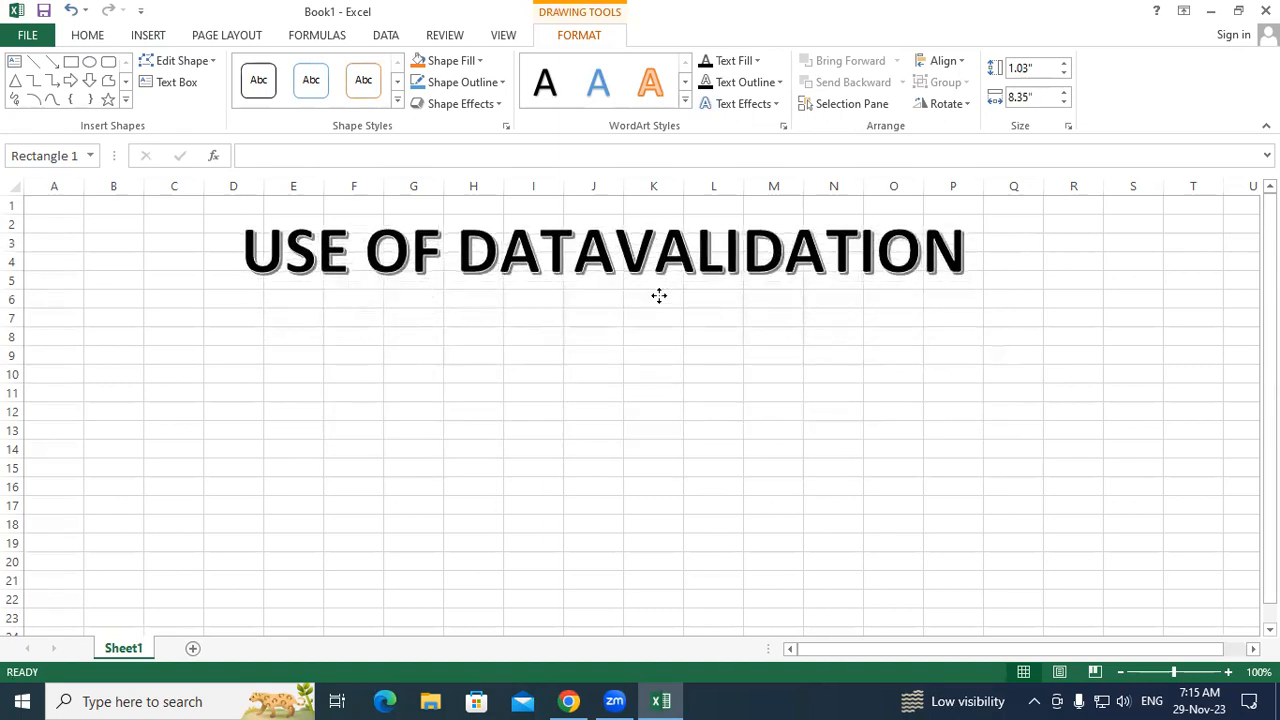
pyautogui.click(104, 36)
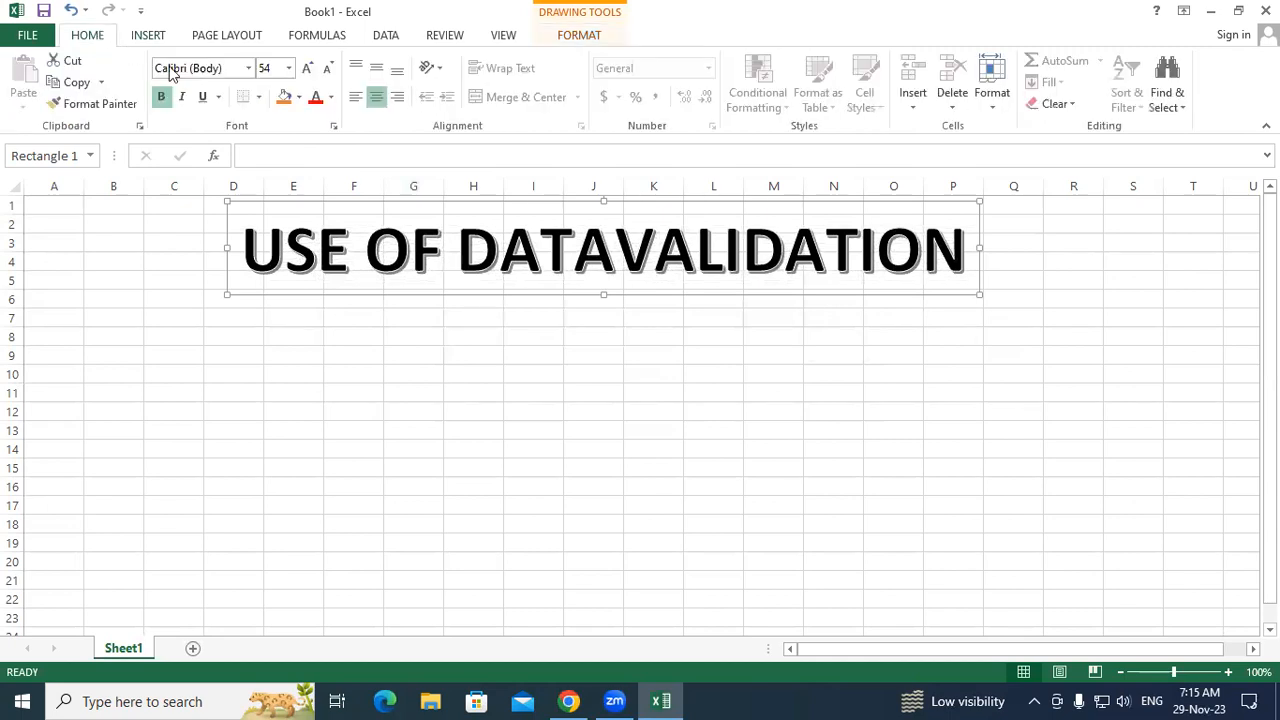
pyautogui.click(299, 99)
pyautogui.click(330, 265)
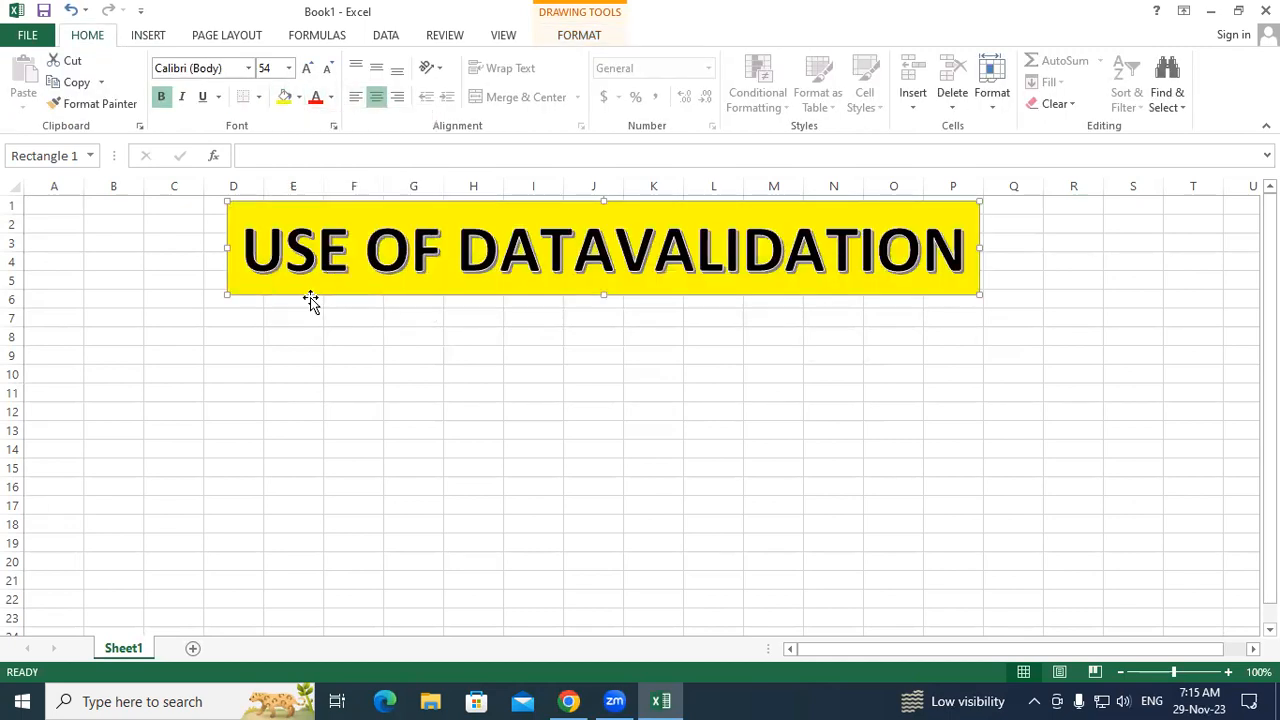
pyautogui.click(280, 371)
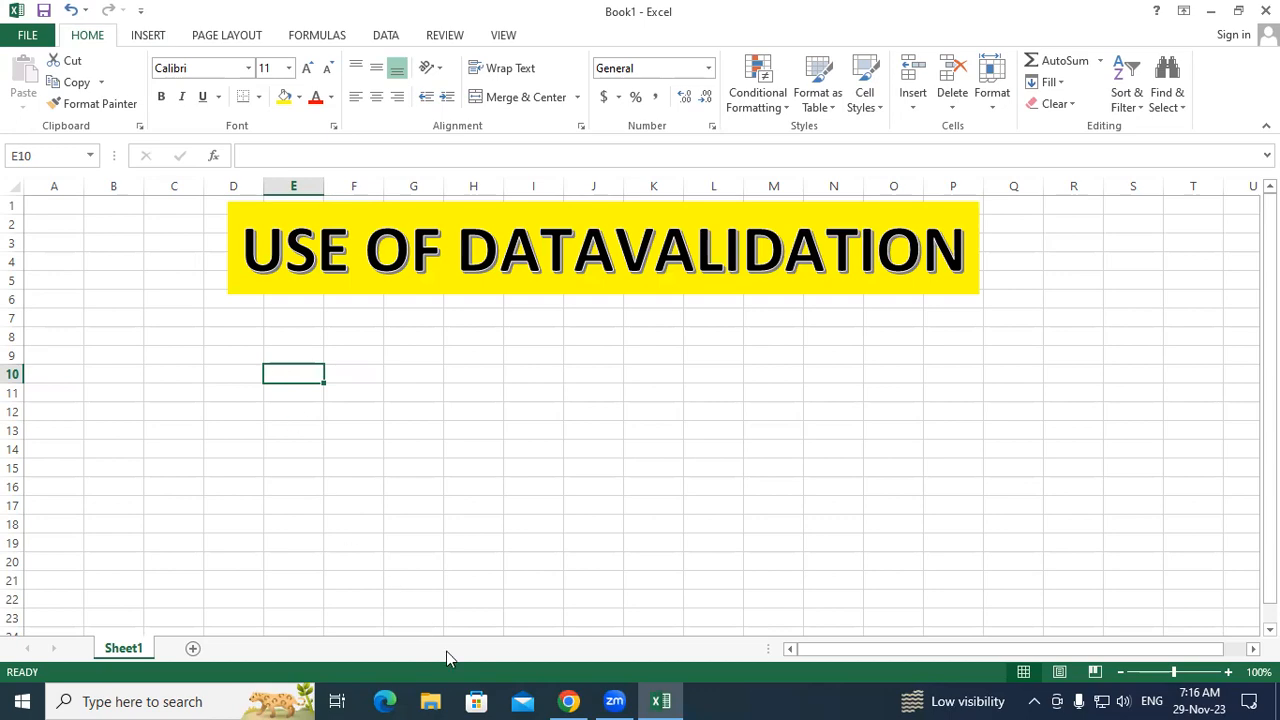
pyautogui.hotkey('alt', 'Tab')
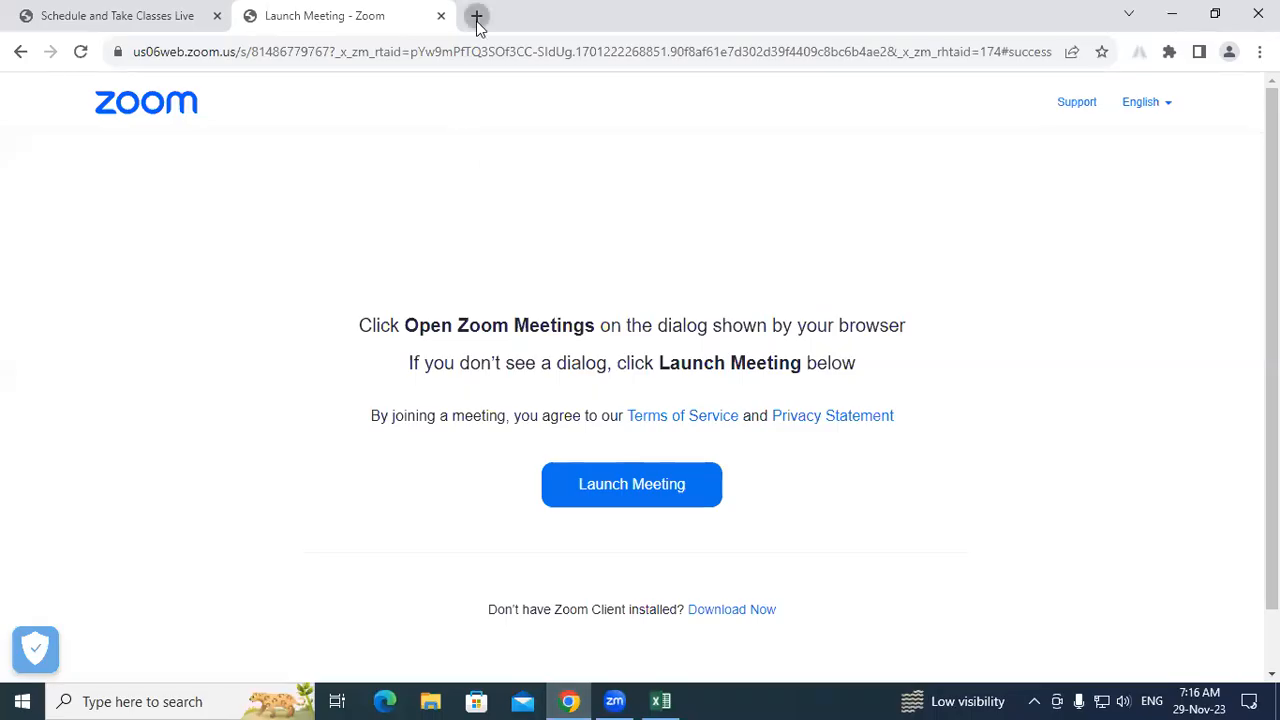
# Step: Open the NIELIT student portal in a new tab and close the Important notice
pyautogui.doubleClick(477, 17)
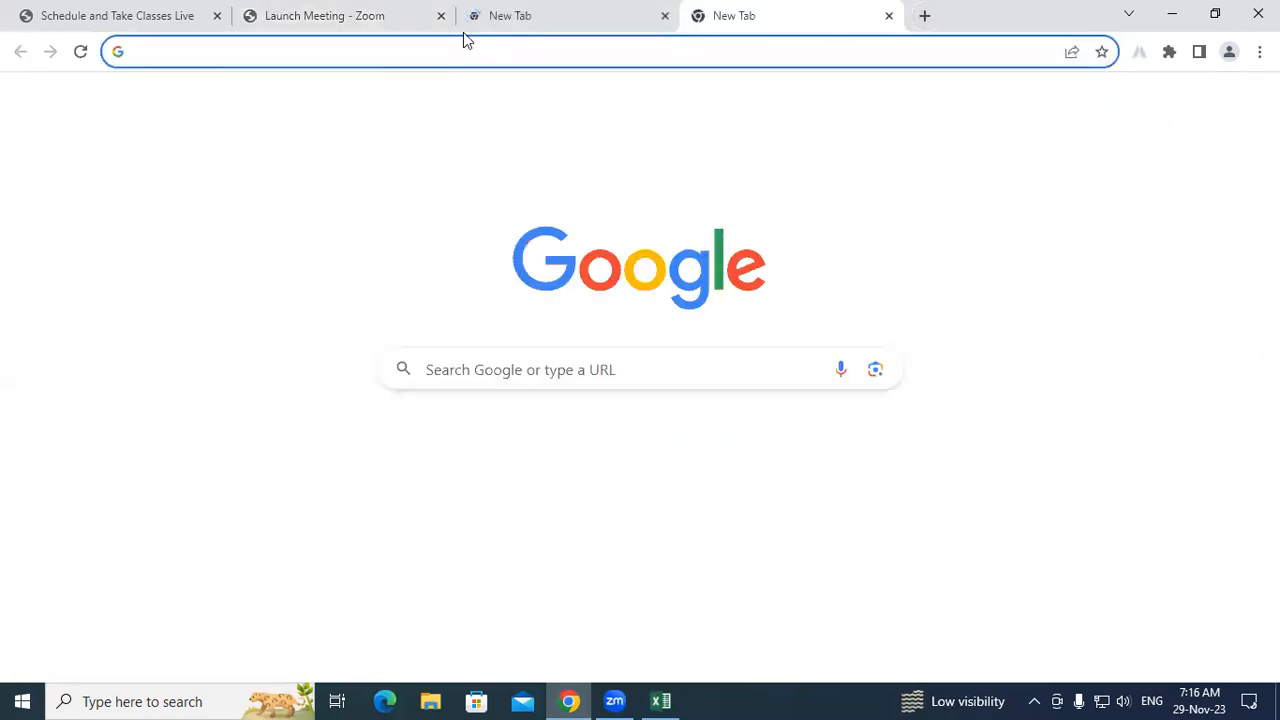
pyautogui.write('ST')
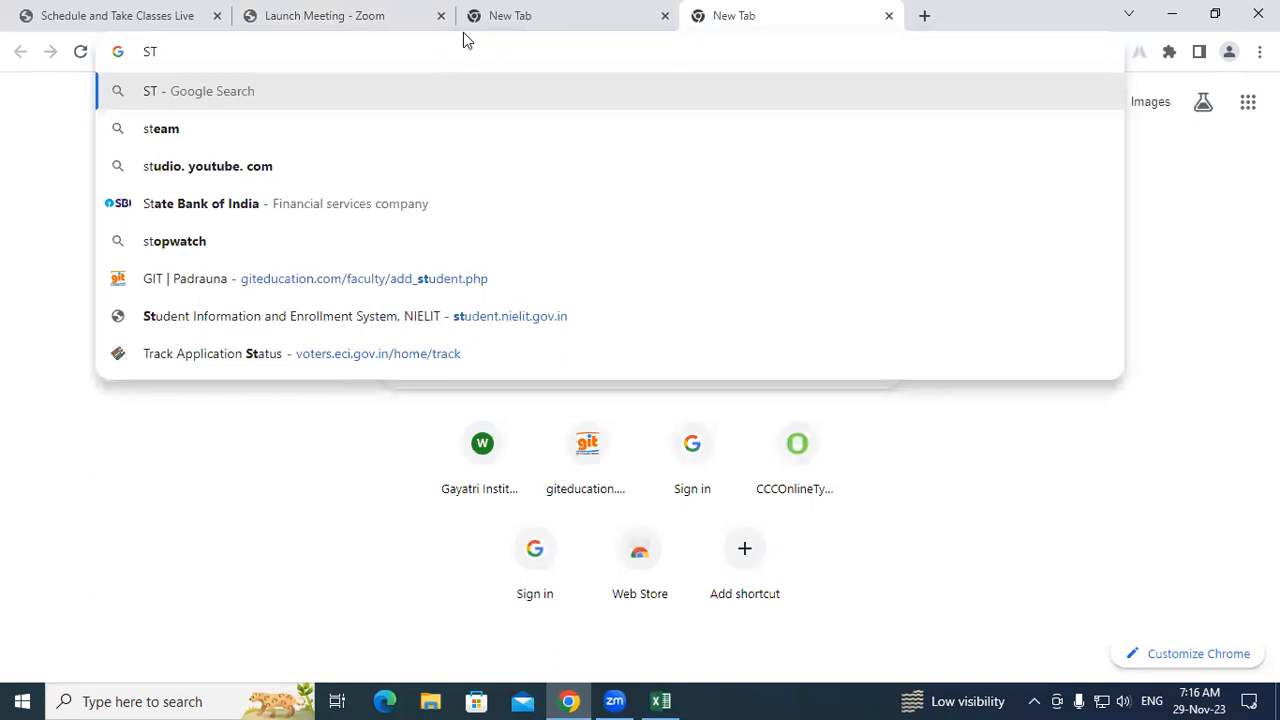
pyautogui.click(373, 305)
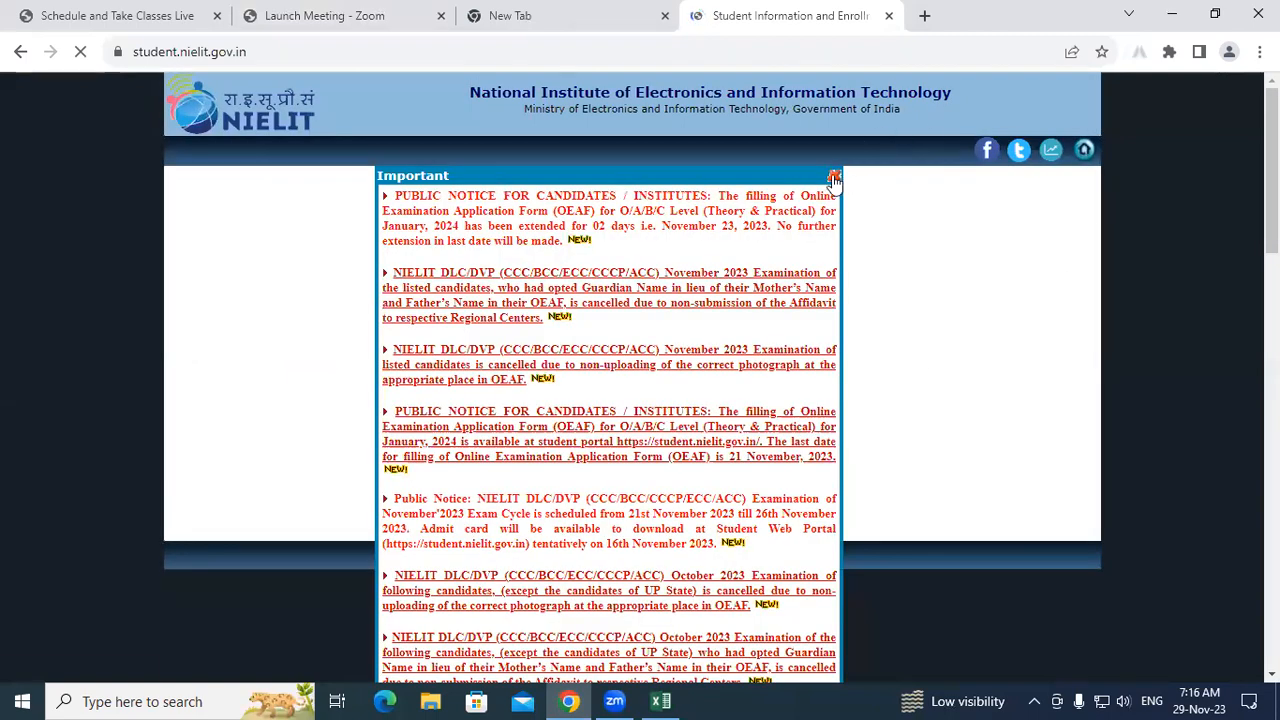
pyautogui.click(834, 176)
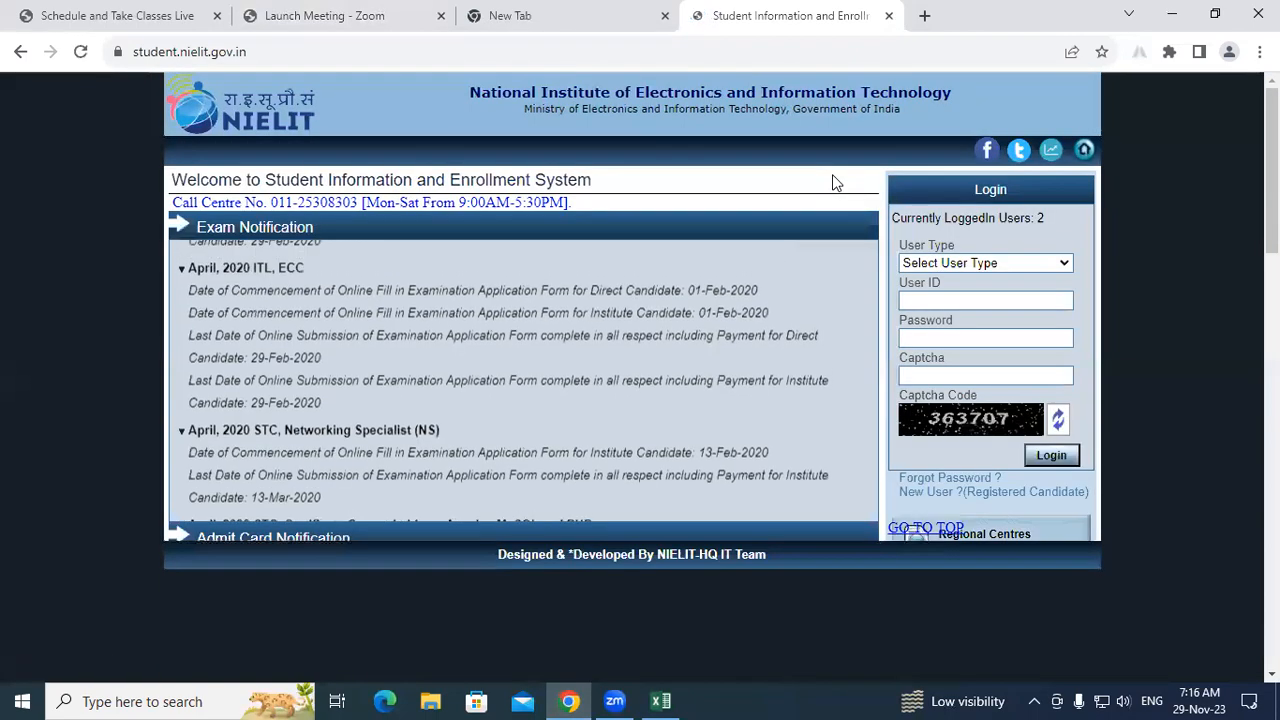
# Step: Go to Apply Online and open the Course on Computer Concepts (CCC) application
pyautogui.scroll(-5, 995, 446)
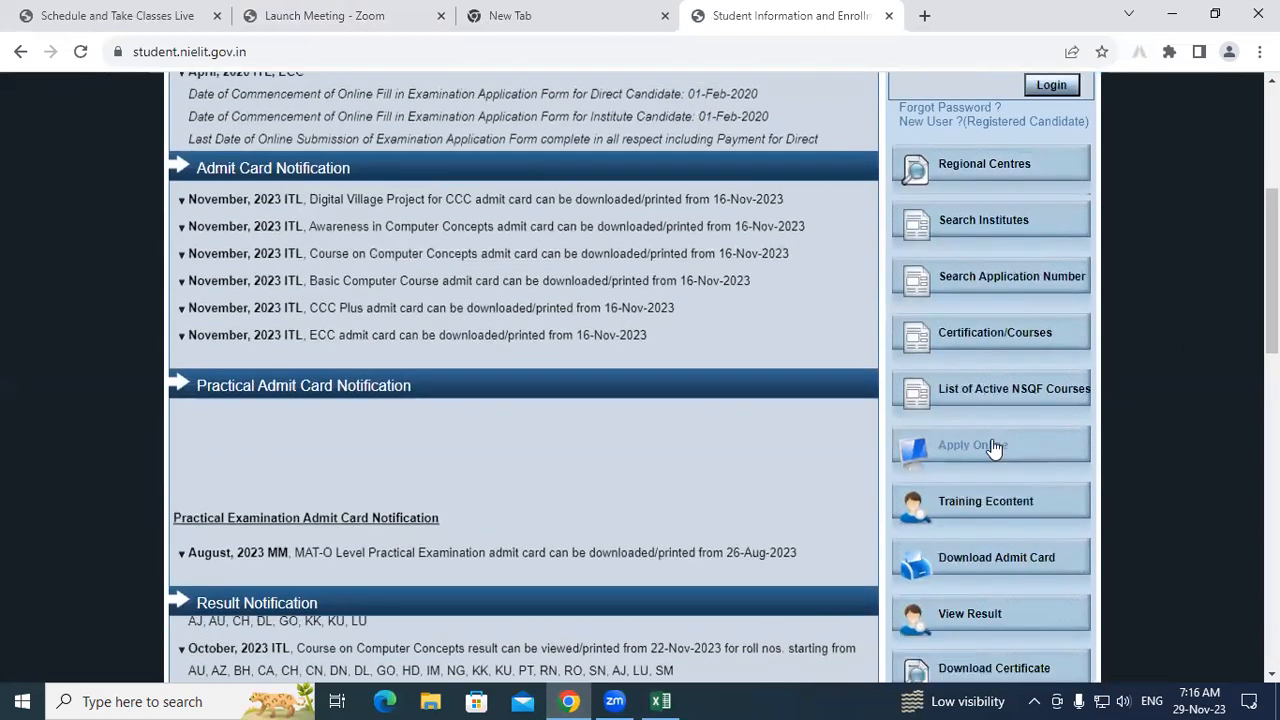
pyautogui.click(995, 446)
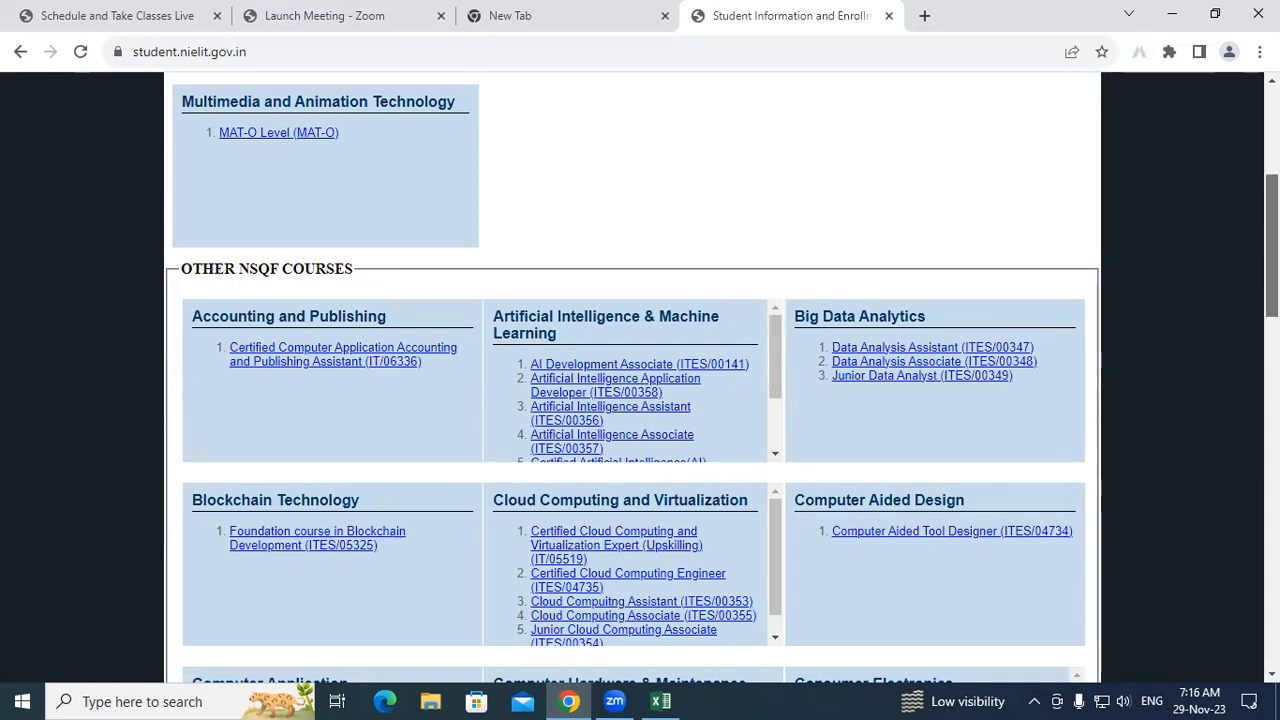
pyautogui.moveTo(1272, 246); pyautogui.dragTo(1272, 160)
pyautogui.click(729, 337)
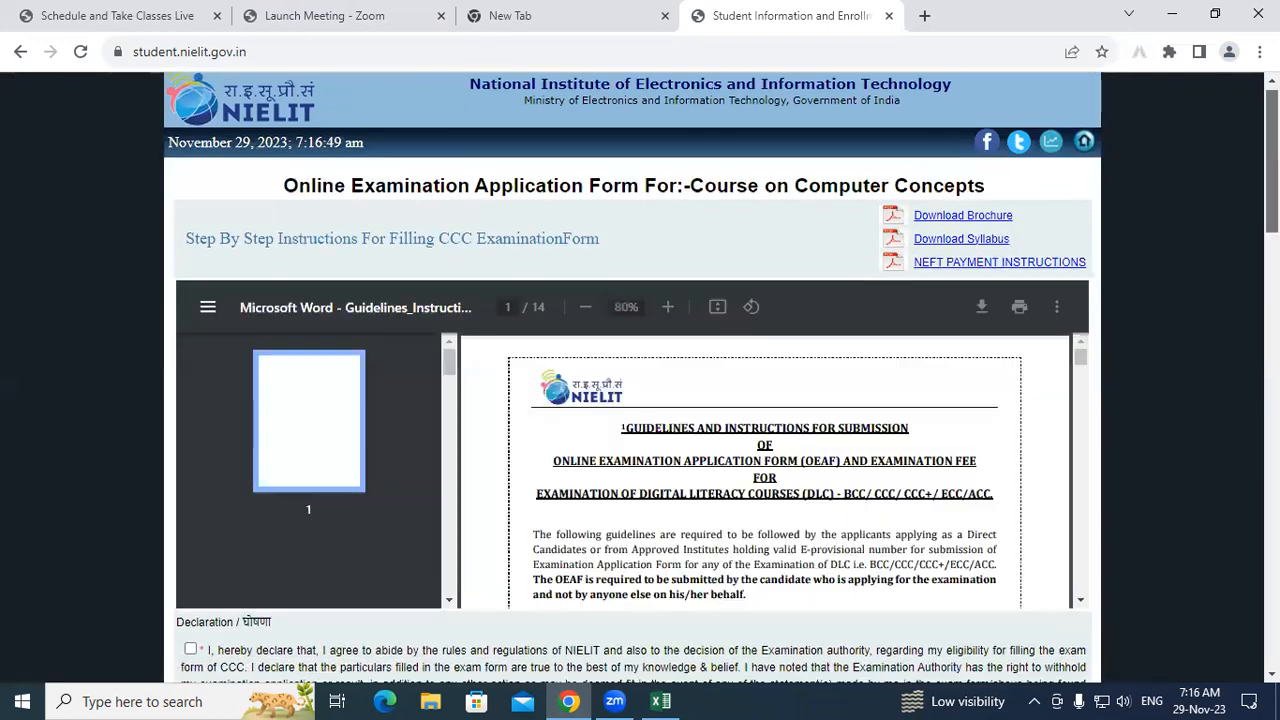
# Step: Tick the declaration, choose I Agree & Proceed, and return to the top of the form
pyautogui.scroll(-3, 200, 380)
pyautogui.click(190, 361)
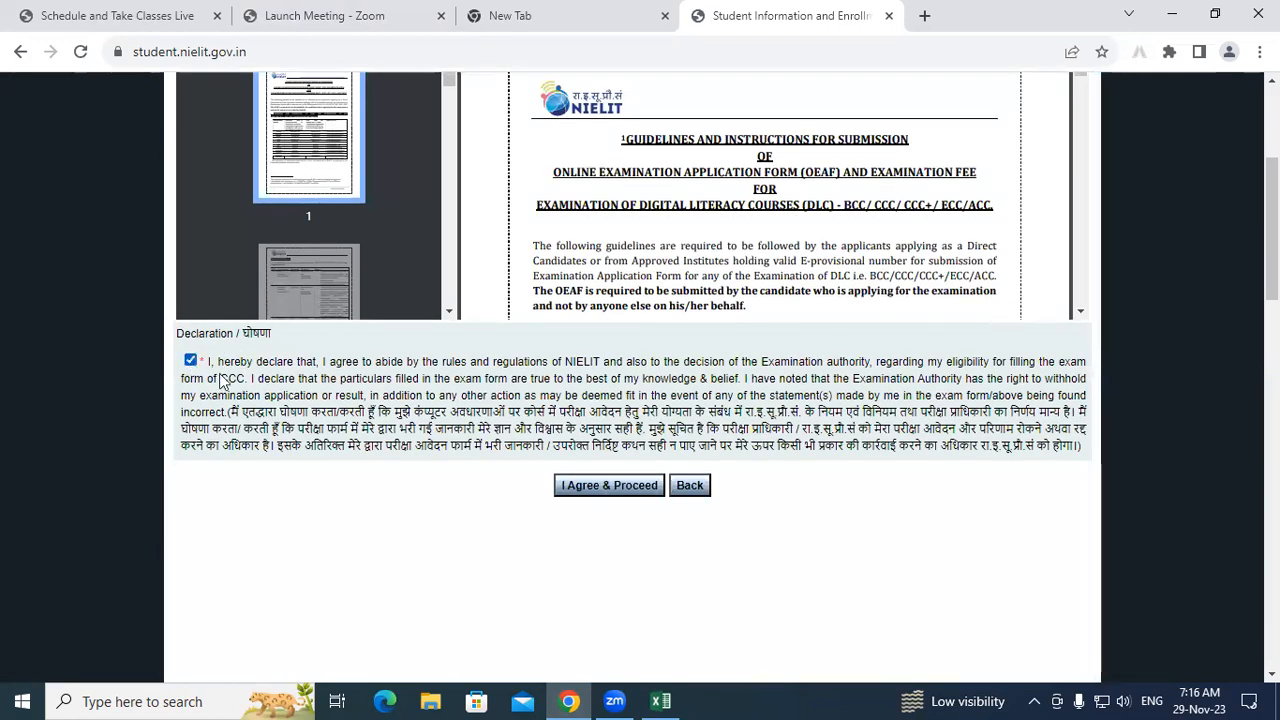
pyautogui.click(593, 488)
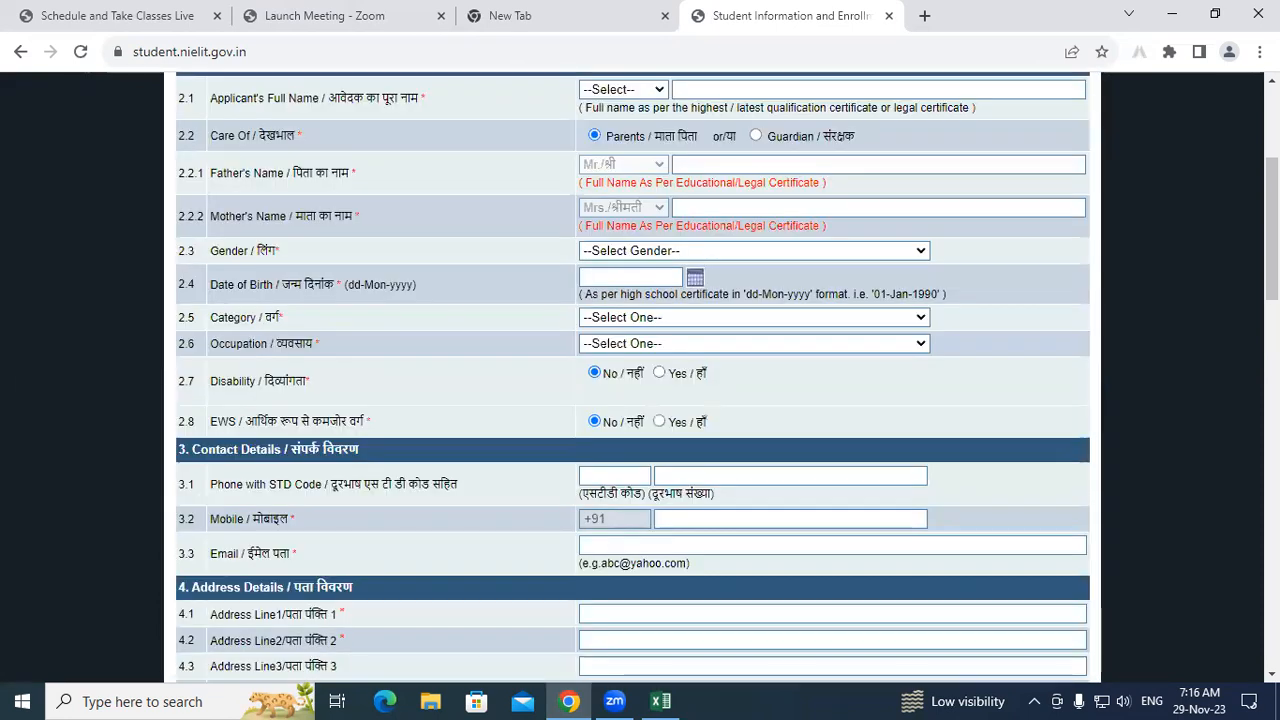
pyautogui.scroll(3, 513, 360)
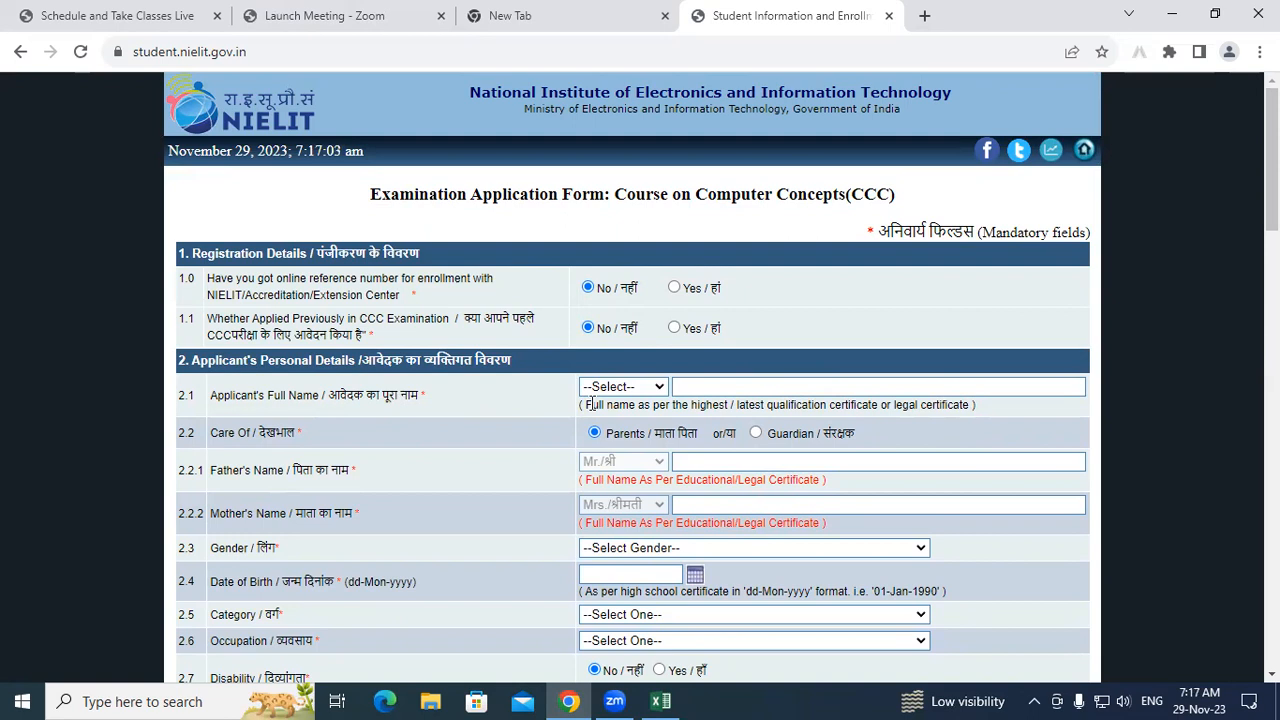
pyautogui.click(655, 389)
pyautogui.click(655, 389)
pyautogui.click(655, 389)
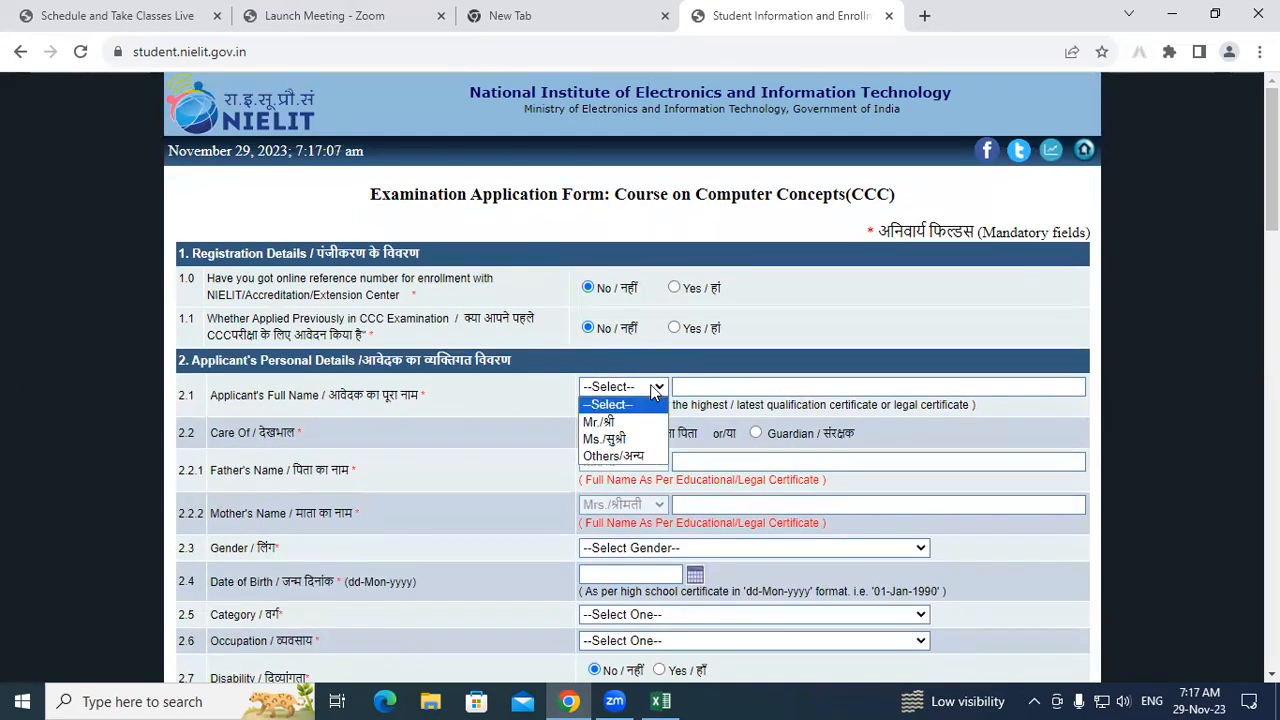
pyautogui.click(612, 422)
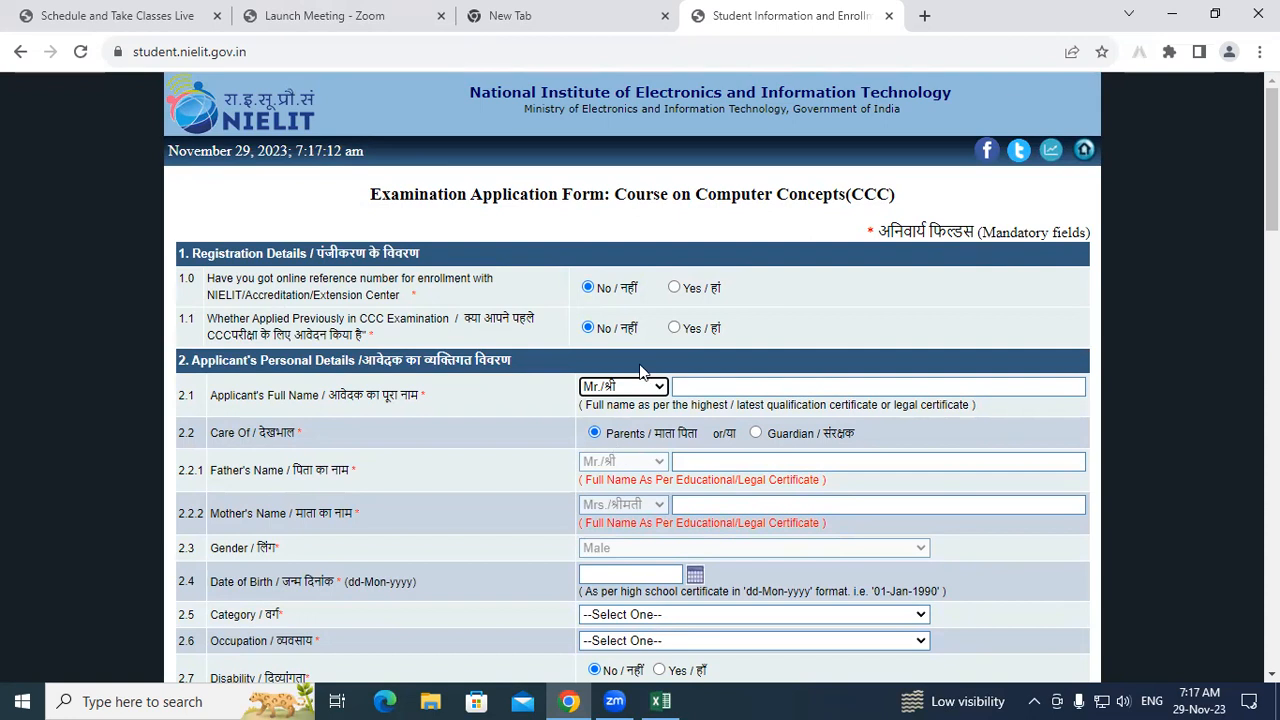
pyautogui.click(778, 386)
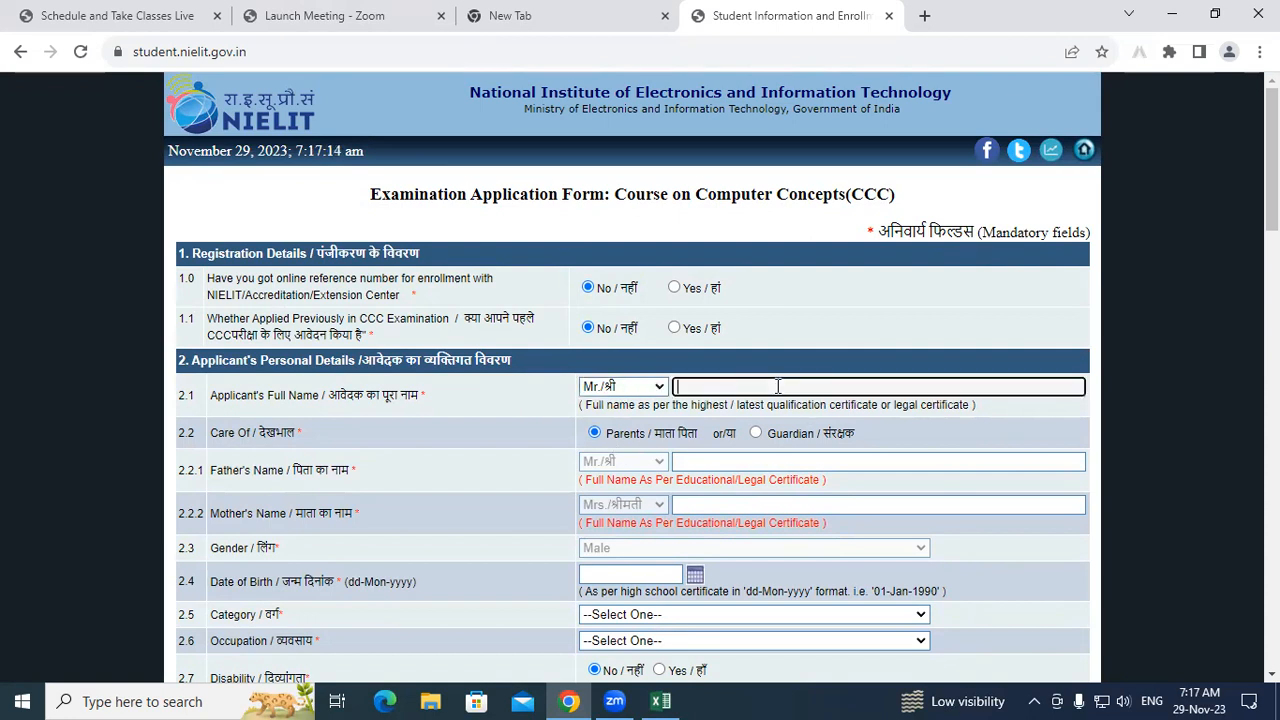
pyautogui.write('RAJAN')
pyautogui.click(725, 458)
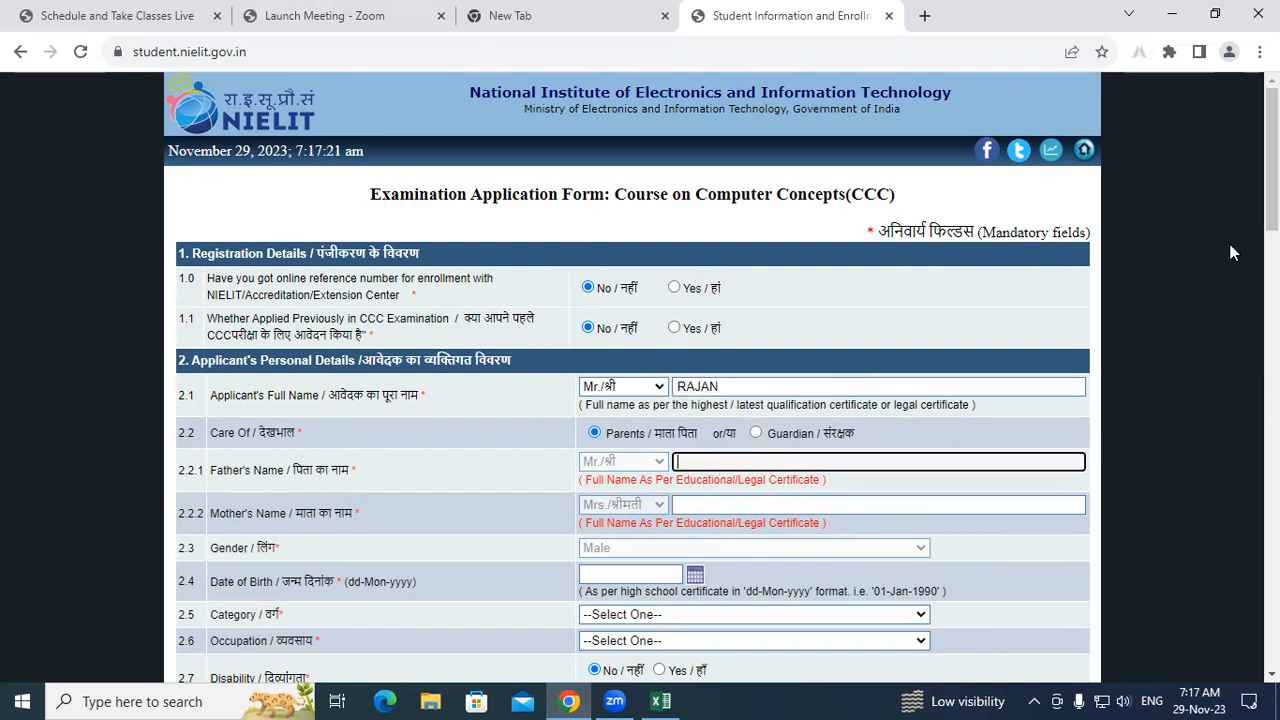
pyautogui.moveTo(1272, 160); pyautogui.dragTo(1272, 217)
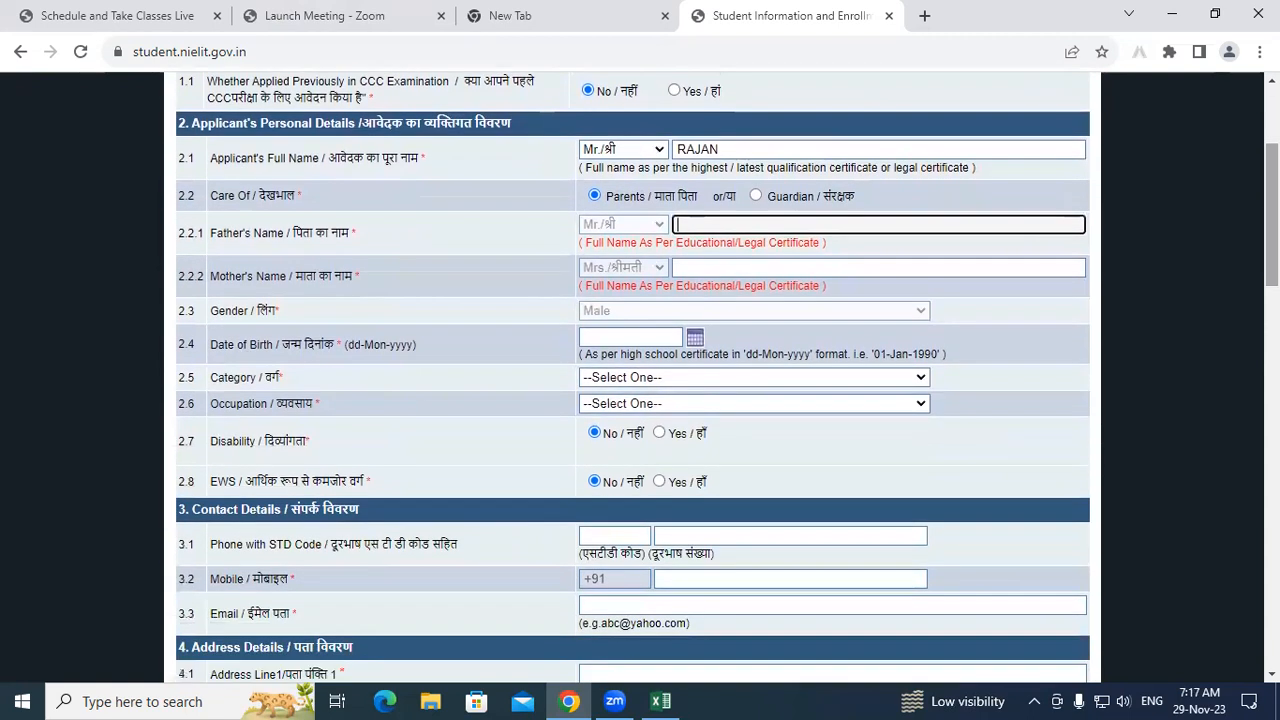
pyautogui.click(694, 338)
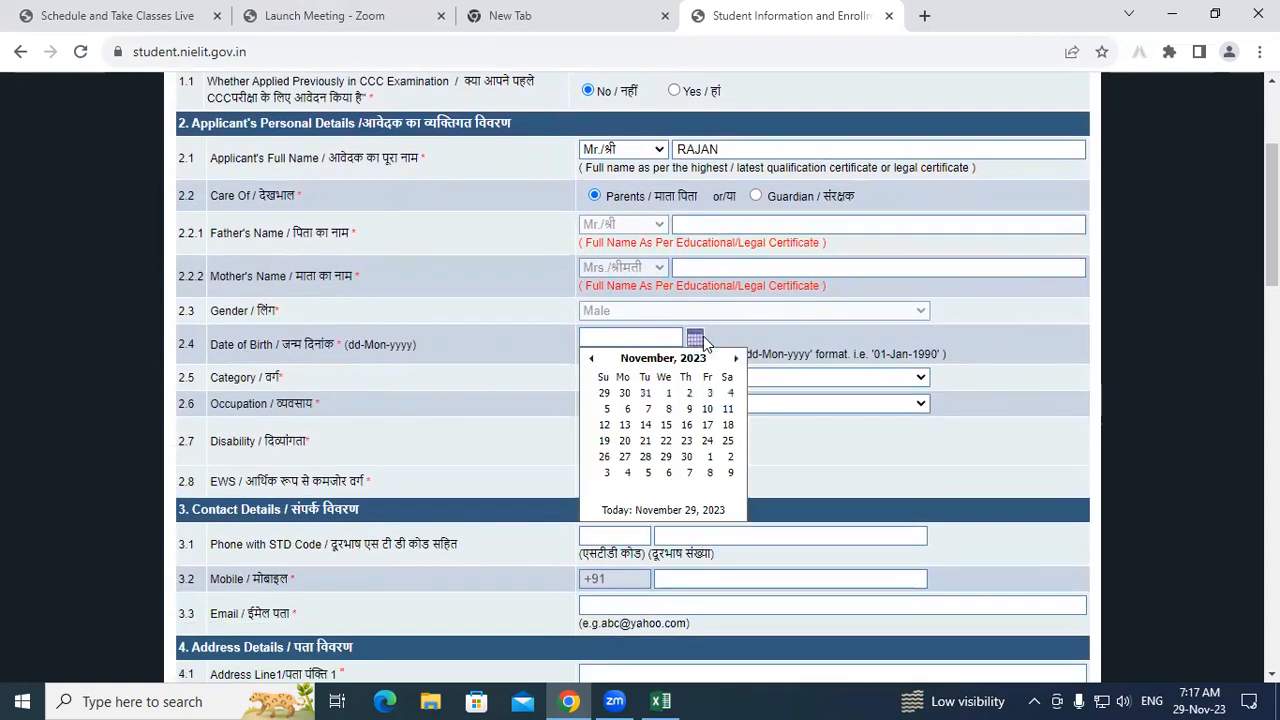
pyautogui.click(786, 378)
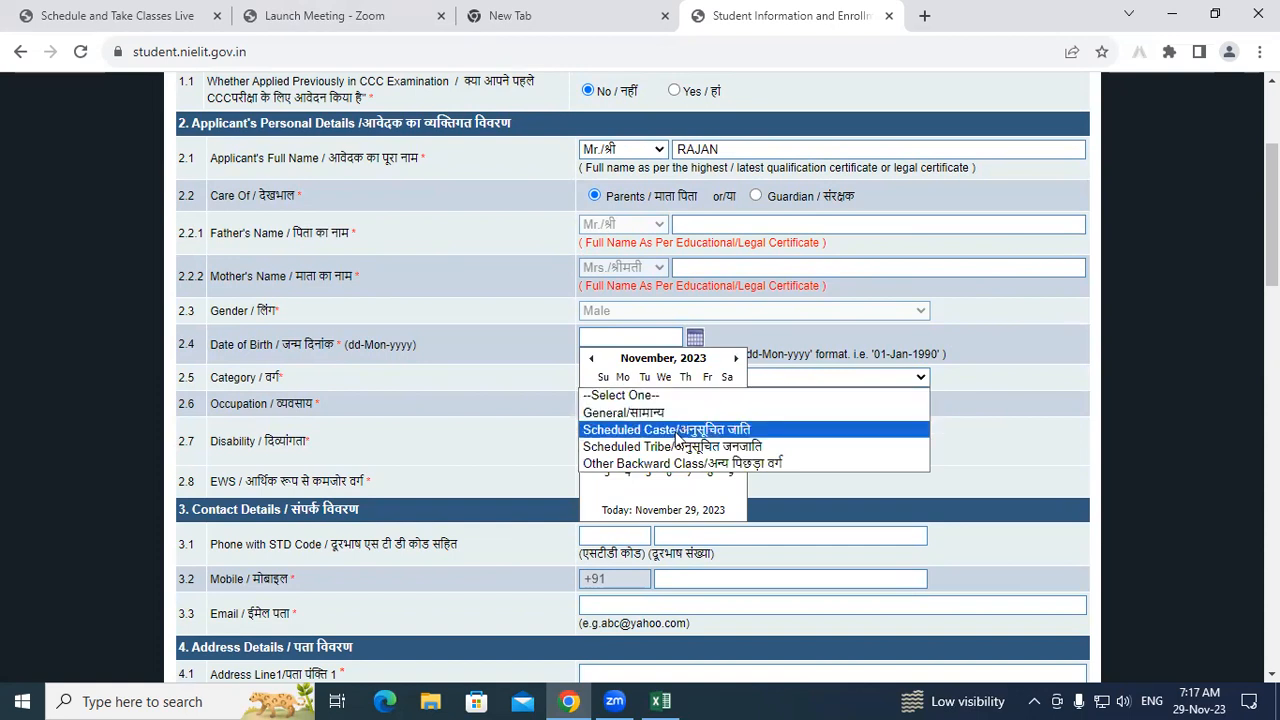
pyautogui.click(999, 388)
pyautogui.click(922, 379)
pyautogui.click(922, 379)
pyautogui.click(922, 379)
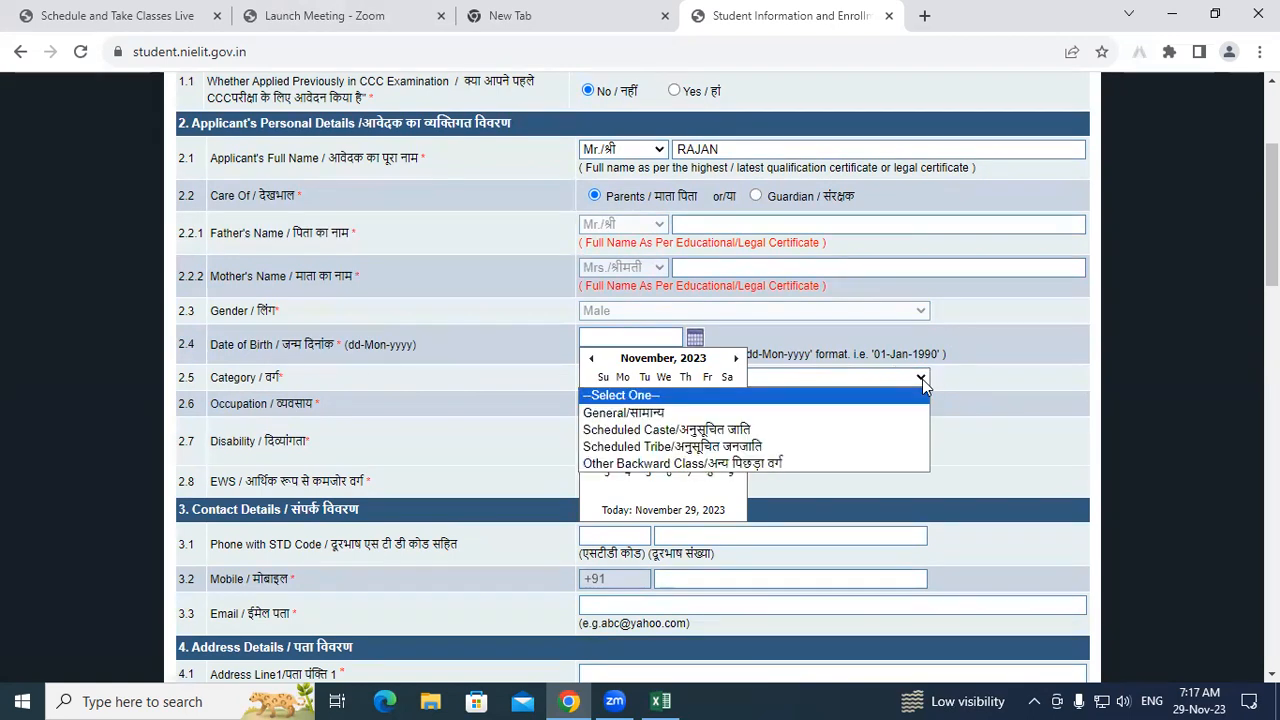
pyautogui.click(996, 384)
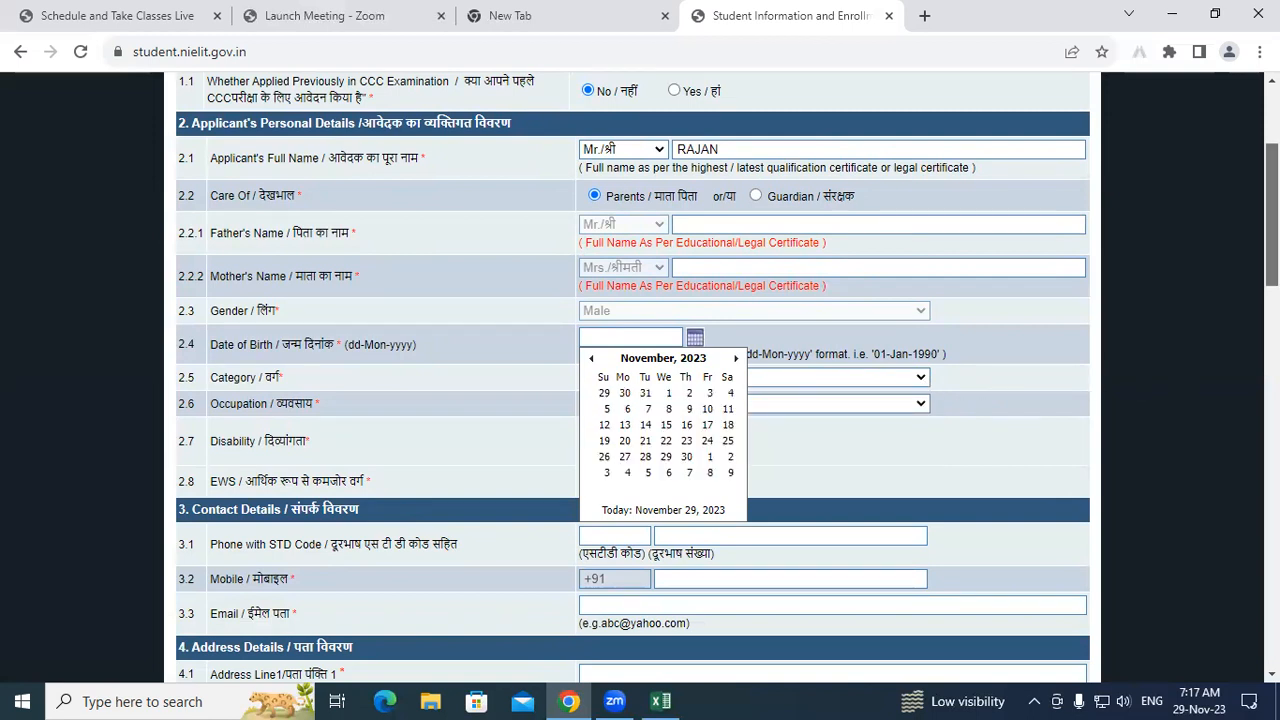
# Step: Choose Uttar Pradesh as the address state
pyautogui.scroll(-3, 918, 428)
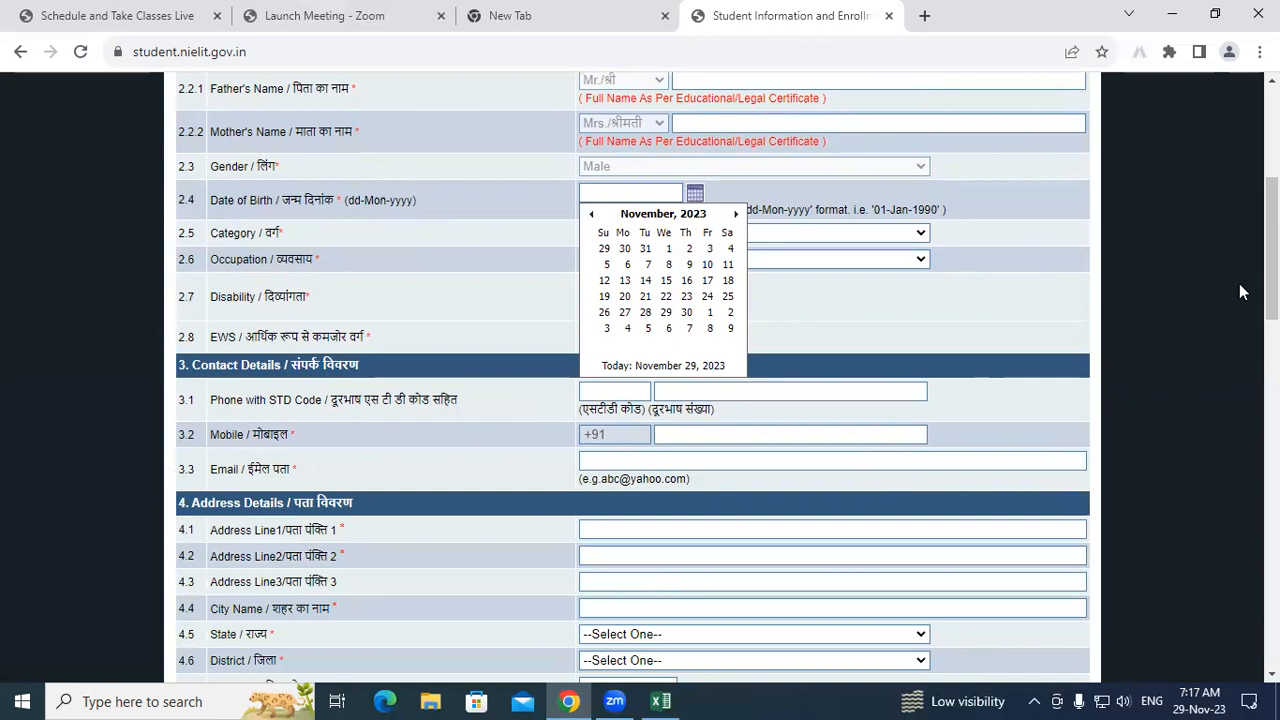
pyautogui.scroll(-2, 1270, 260)
pyautogui.scroll(-1, 1209, 313)
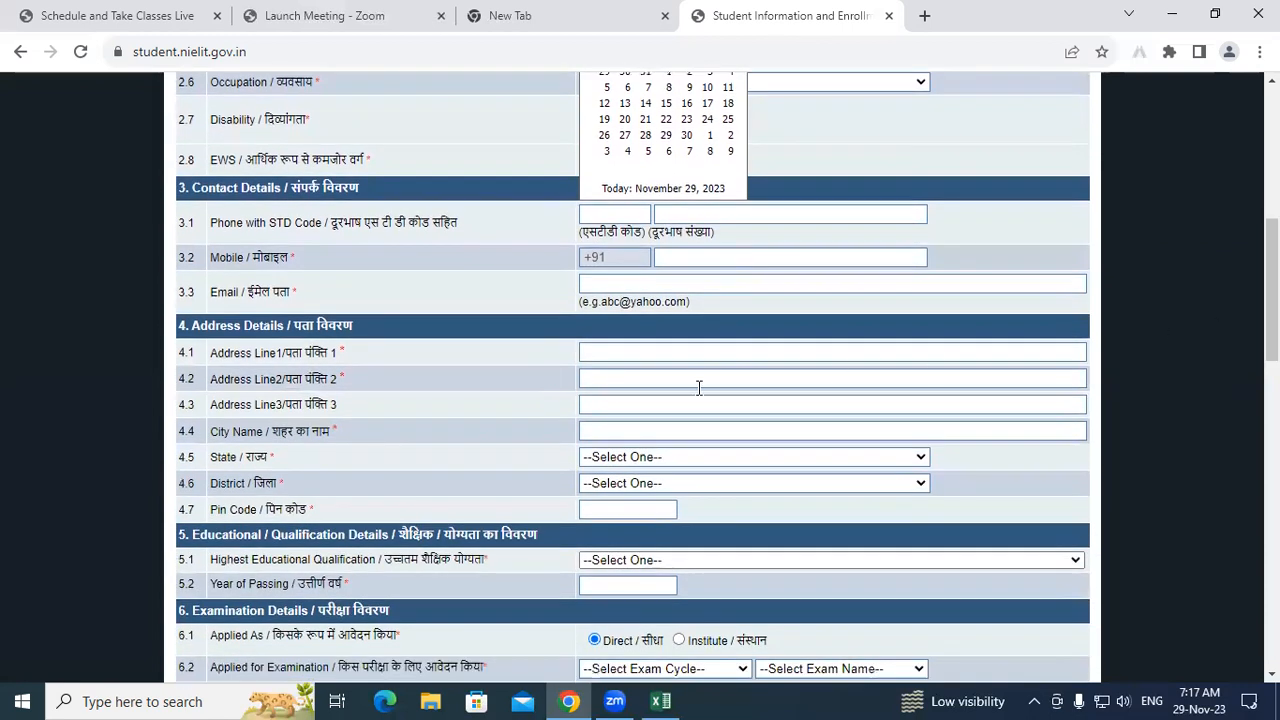
pyautogui.click(733, 456)
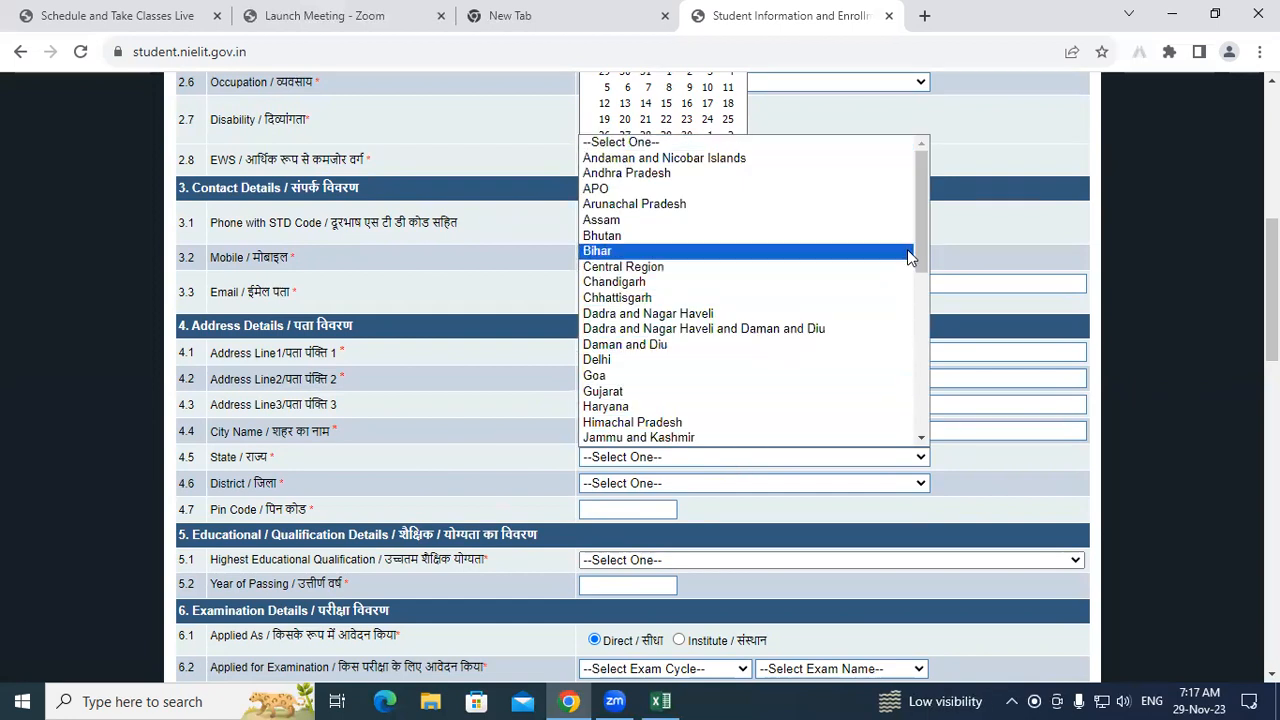
pyautogui.moveTo(926, 234); pyautogui.dragTo(909, 345)
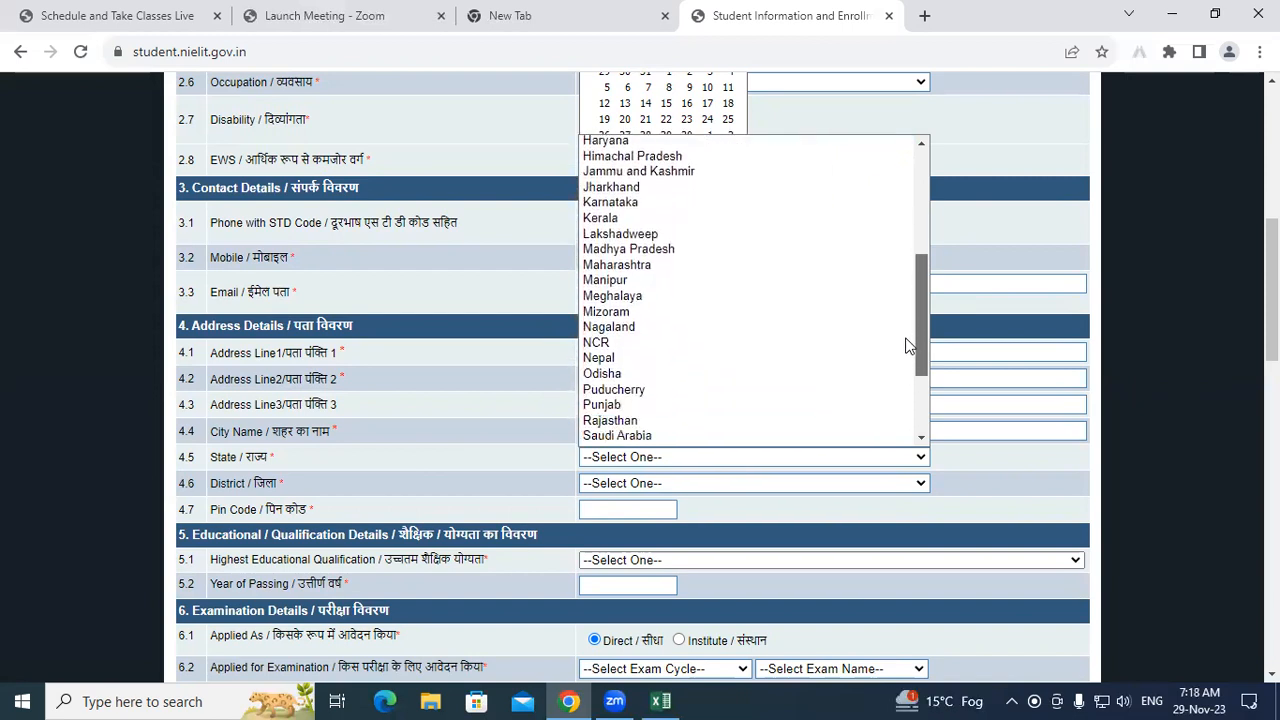
pyautogui.moveTo(908, 345); pyautogui.dragTo(898, 400)
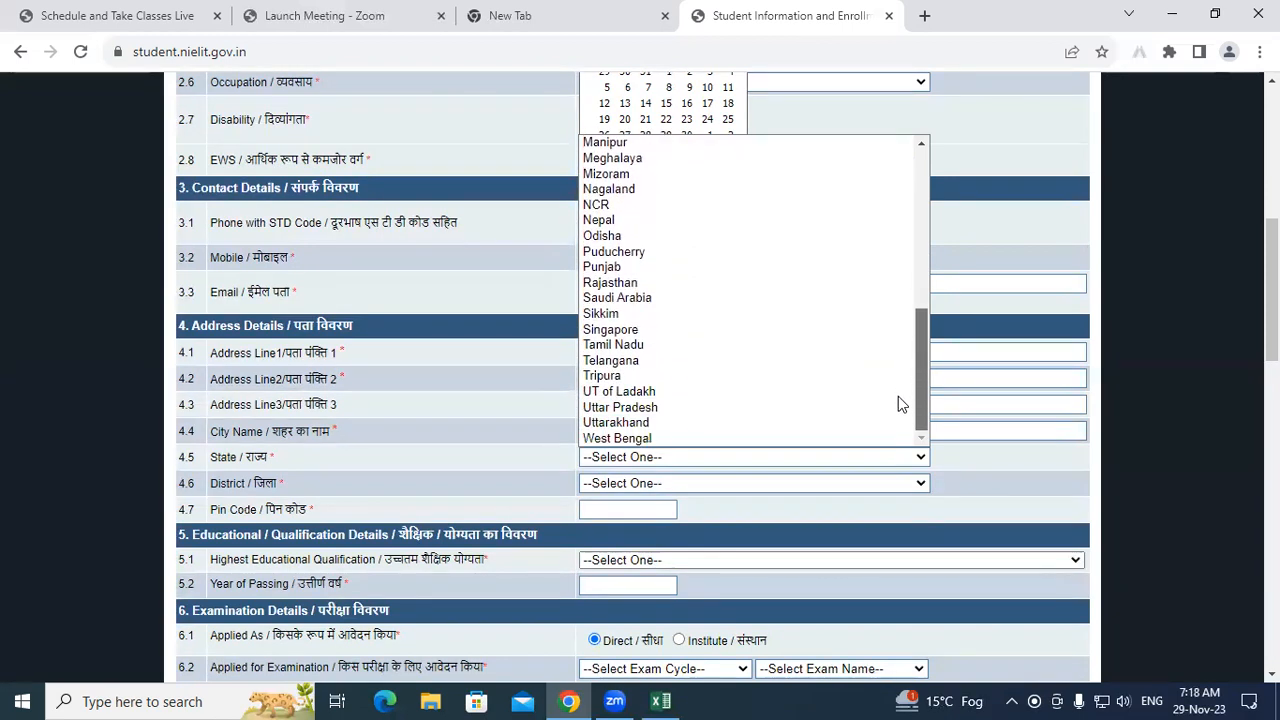
pyautogui.click(673, 406)
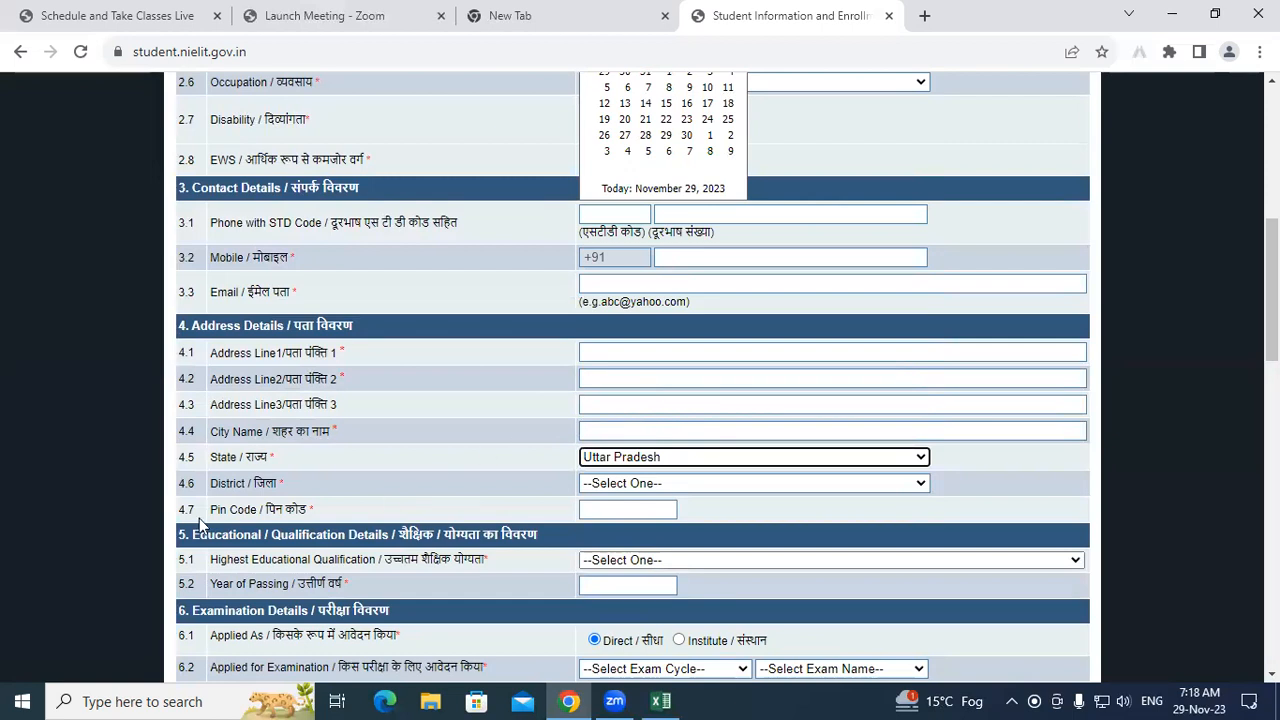
# Step: Choose Kushinagar as the district and switch back to the Excel workbook
pyautogui.click(683, 490)
pyautogui.moveTo(923, 229); pyautogui.dragTo(926, 340)
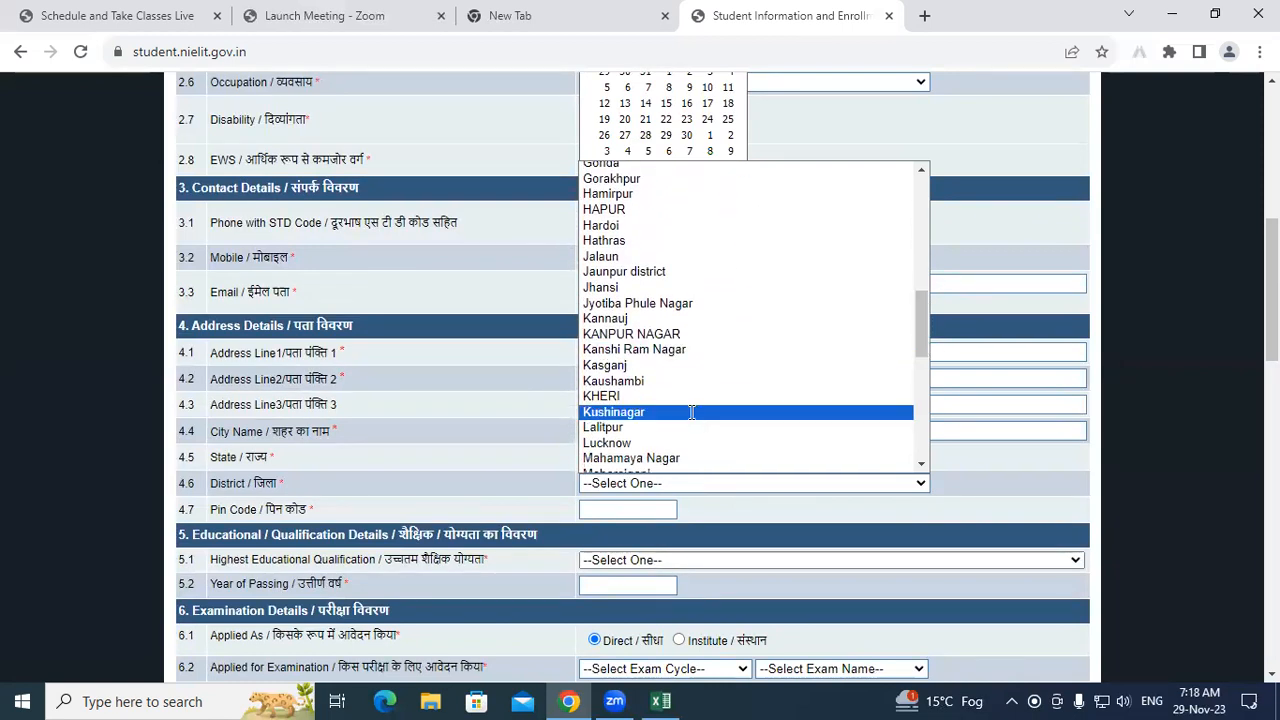
pyautogui.click(691, 412)
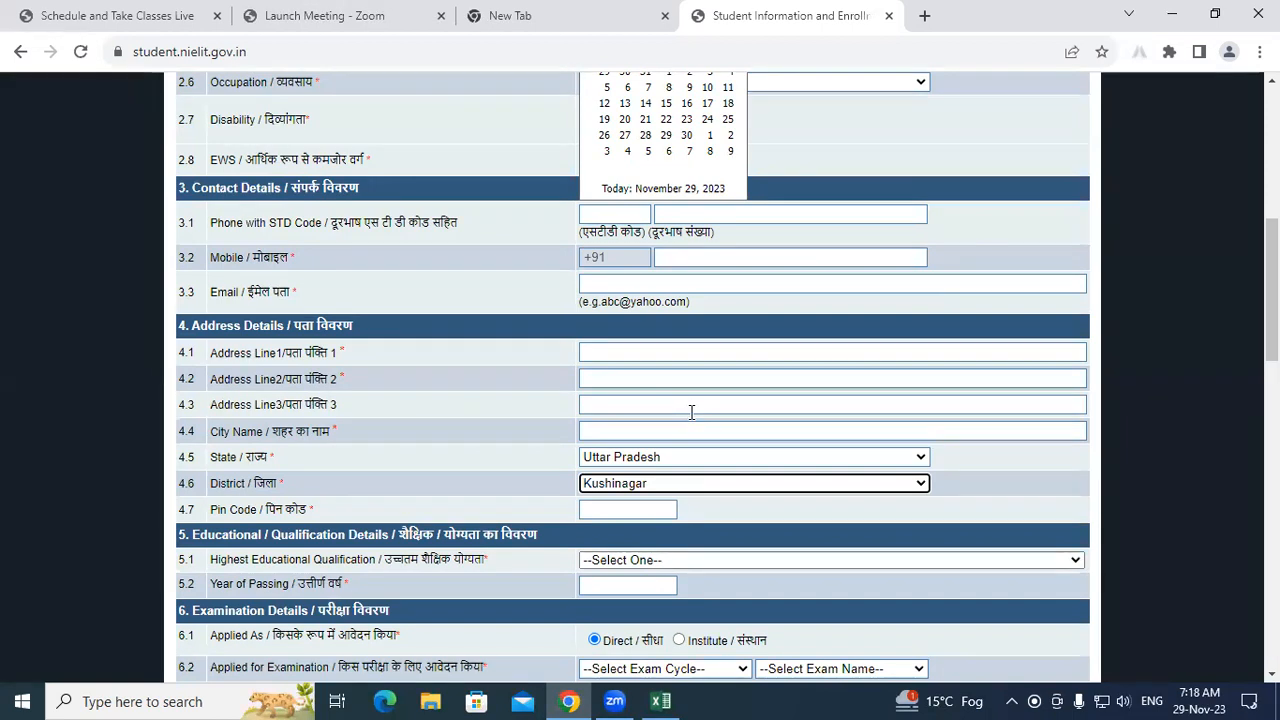
pyautogui.click(661, 701)
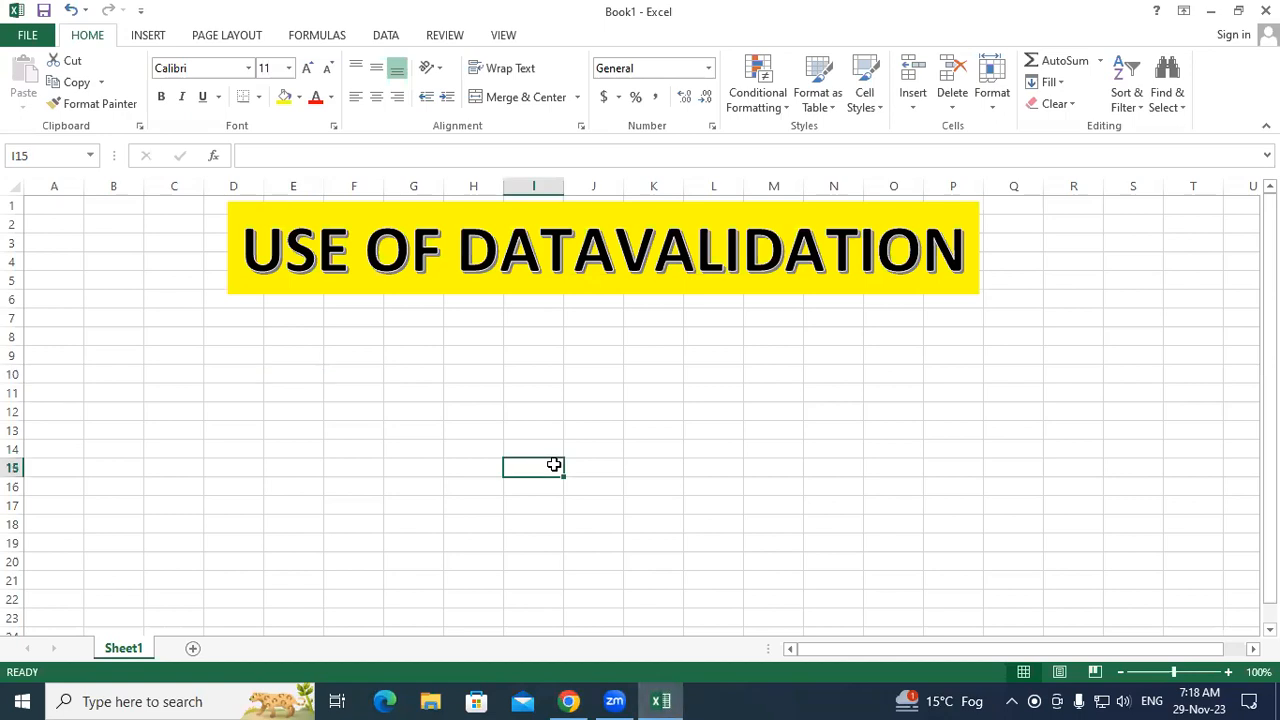
# Step: Drag the USE OF DATAVALIDATION banner slightly down and to the left
pyautogui.click(346, 336)
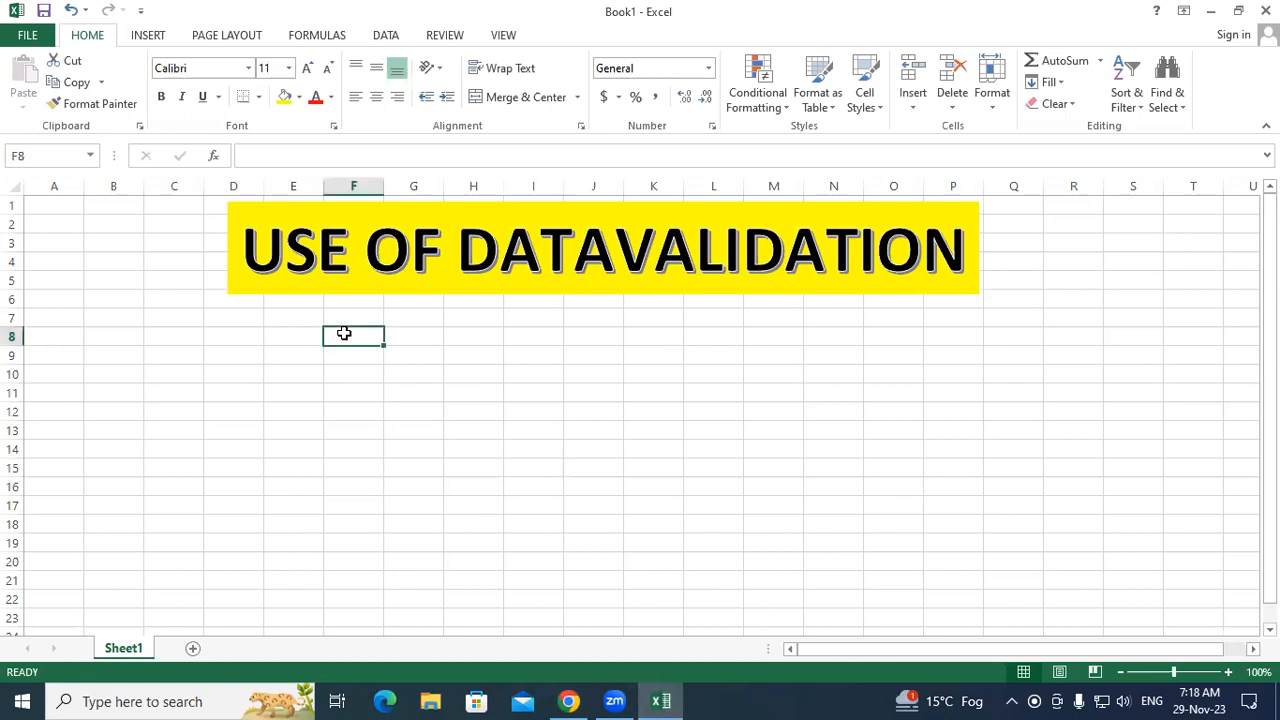
pyautogui.click(406, 290)
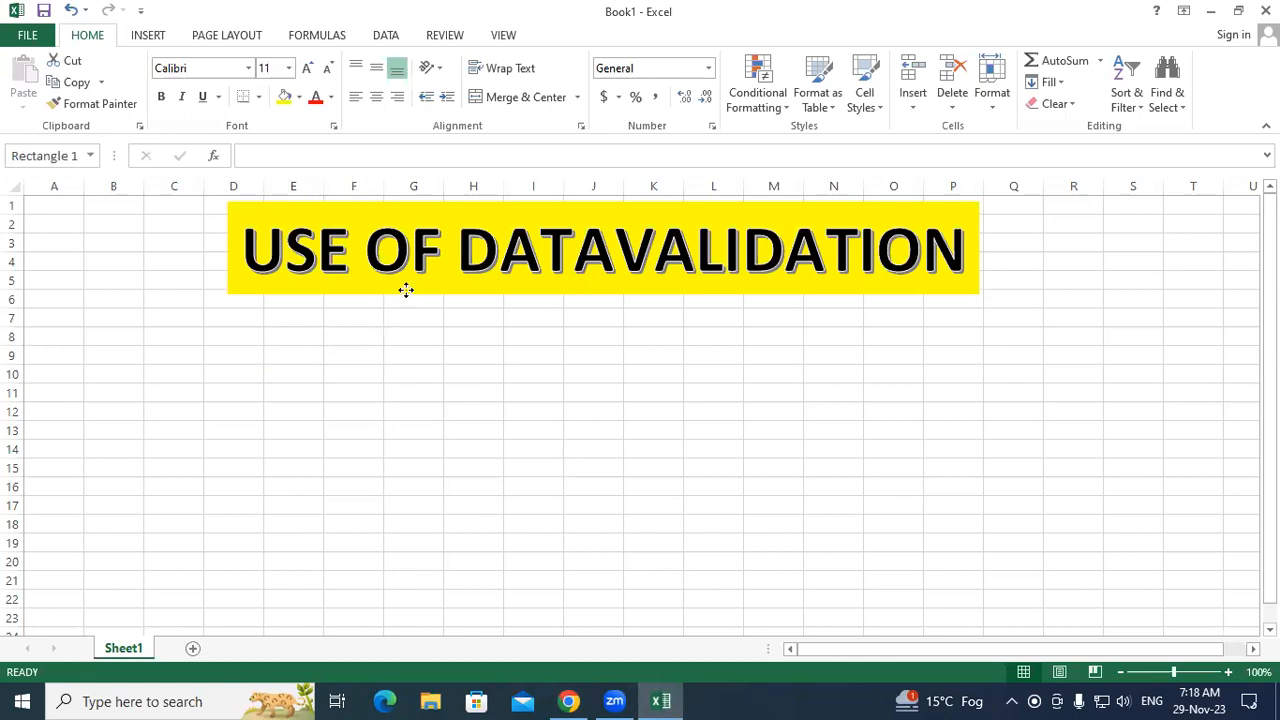
pyautogui.moveTo(500, 298); pyautogui.dragTo(481, 335)
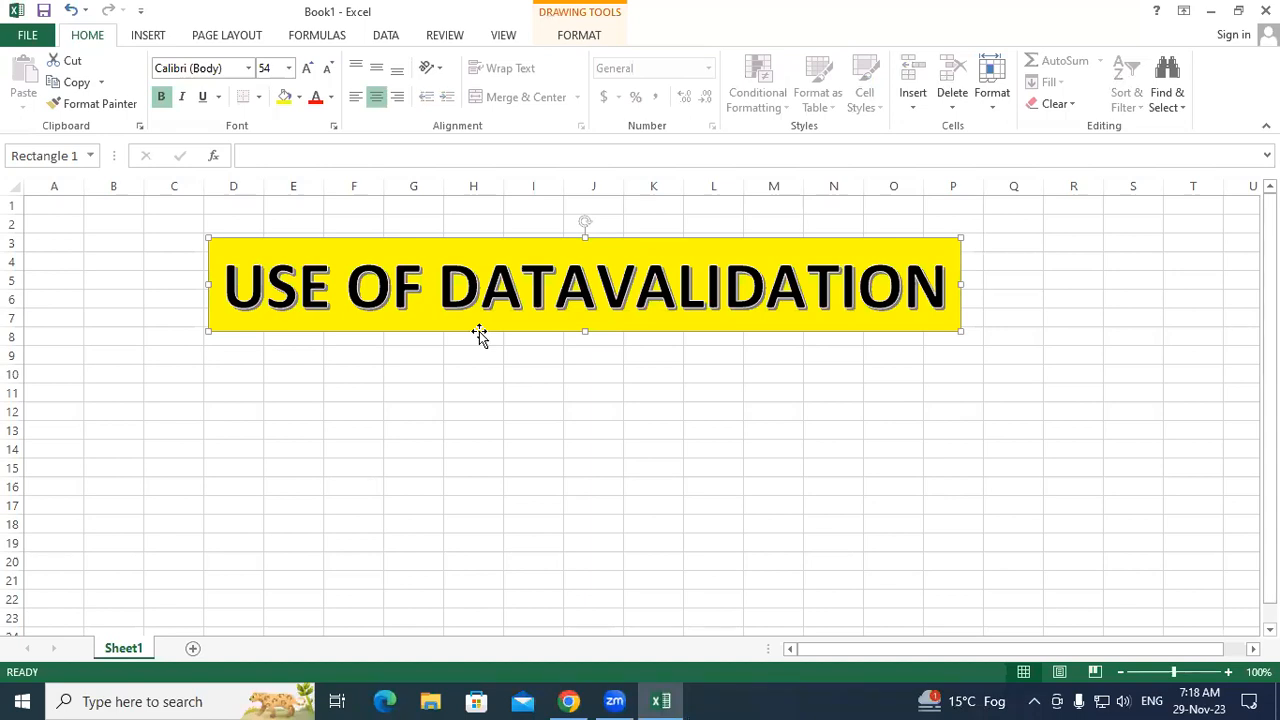
# Step: Deselect the banner, briefly open Conditional Formatting, and select cell D9
pyautogui.click(574, 447)
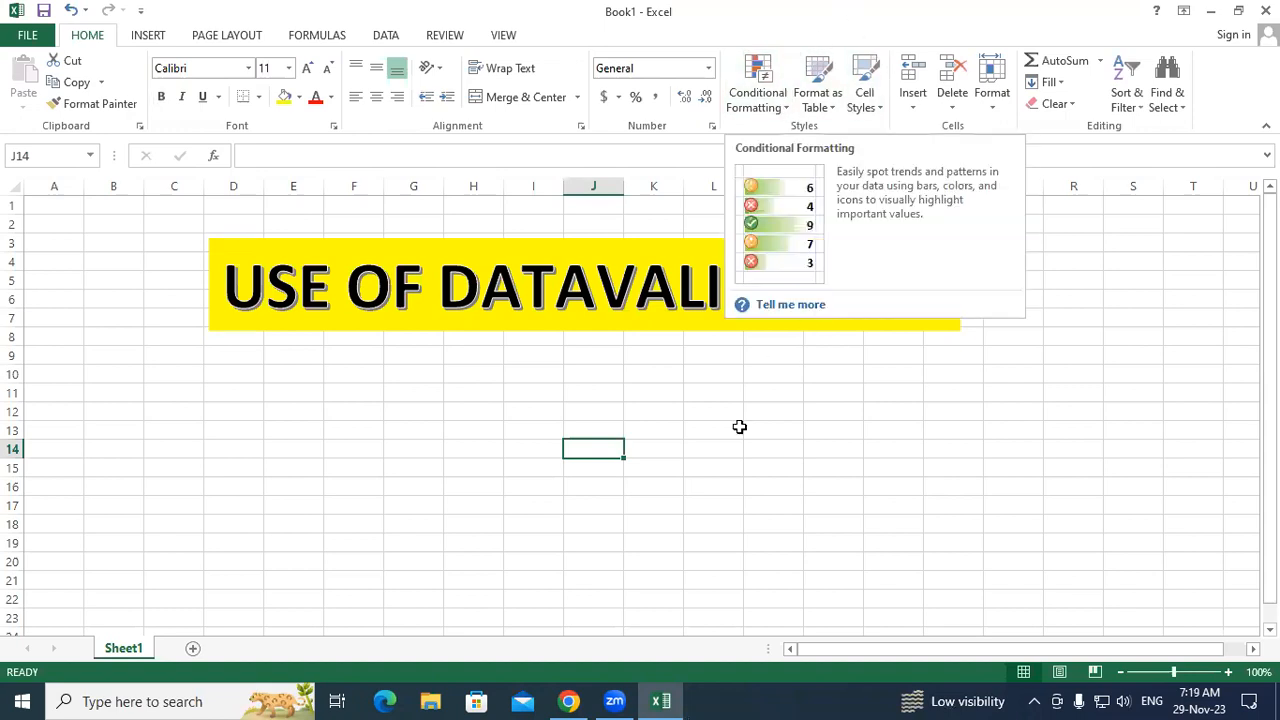
pyautogui.click(784, 110)
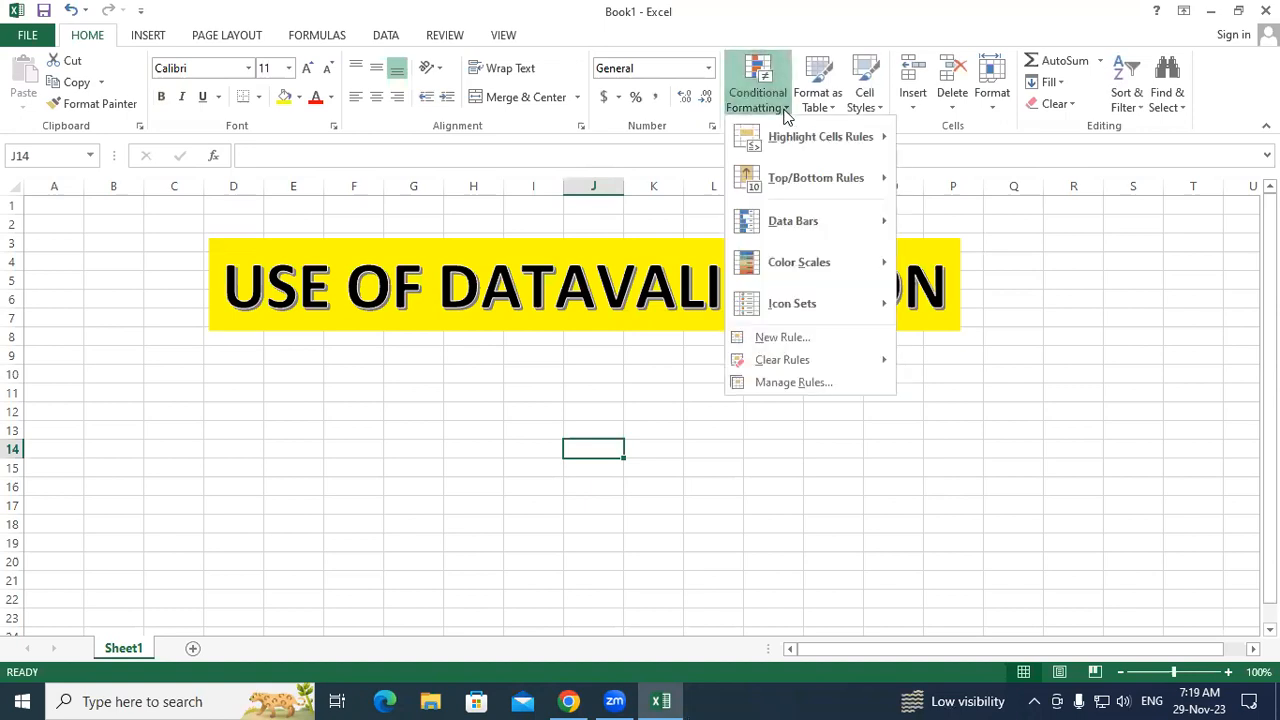
pyautogui.click(480, 388)
pyautogui.click(302, 370)
pyautogui.click(230, 358)
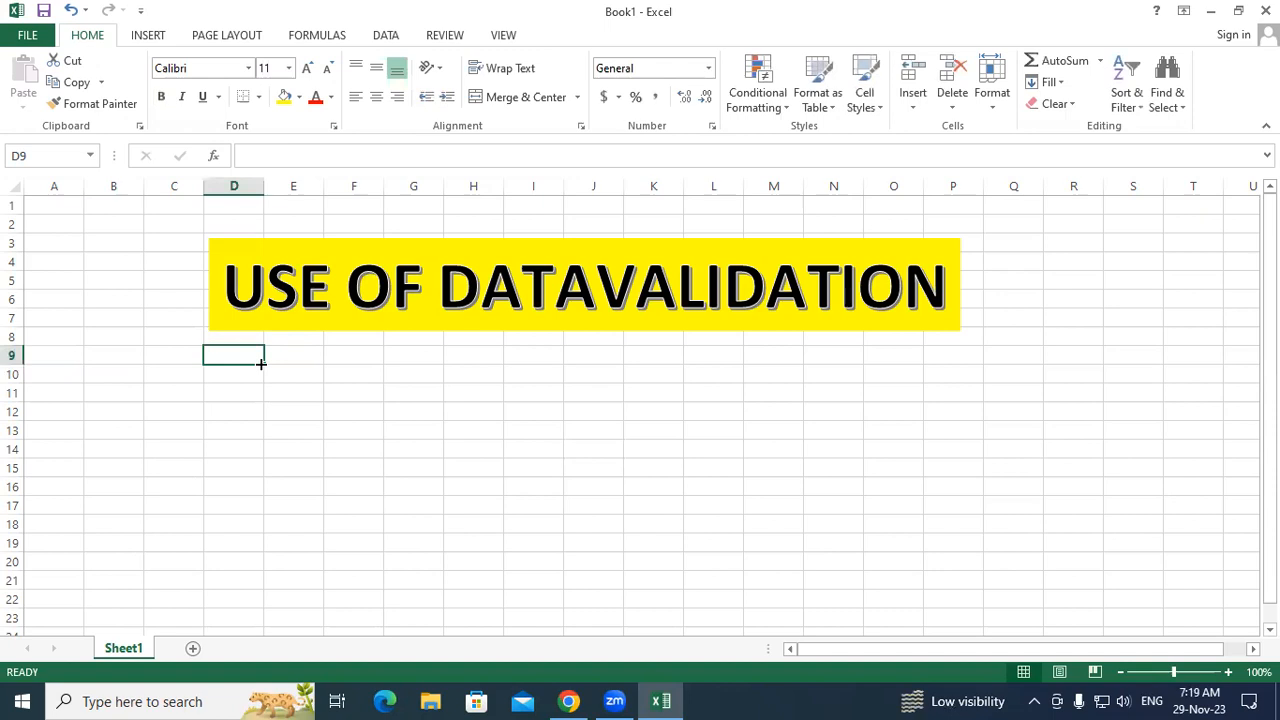
# Step: Enter the headers SR.NO., TITLE, NAME, ADDRESS and AGE across D9:H9
pyautogui.click(470, 413)
pyautogui.click(246, 354)
pyautogui.write('SR.NO.')
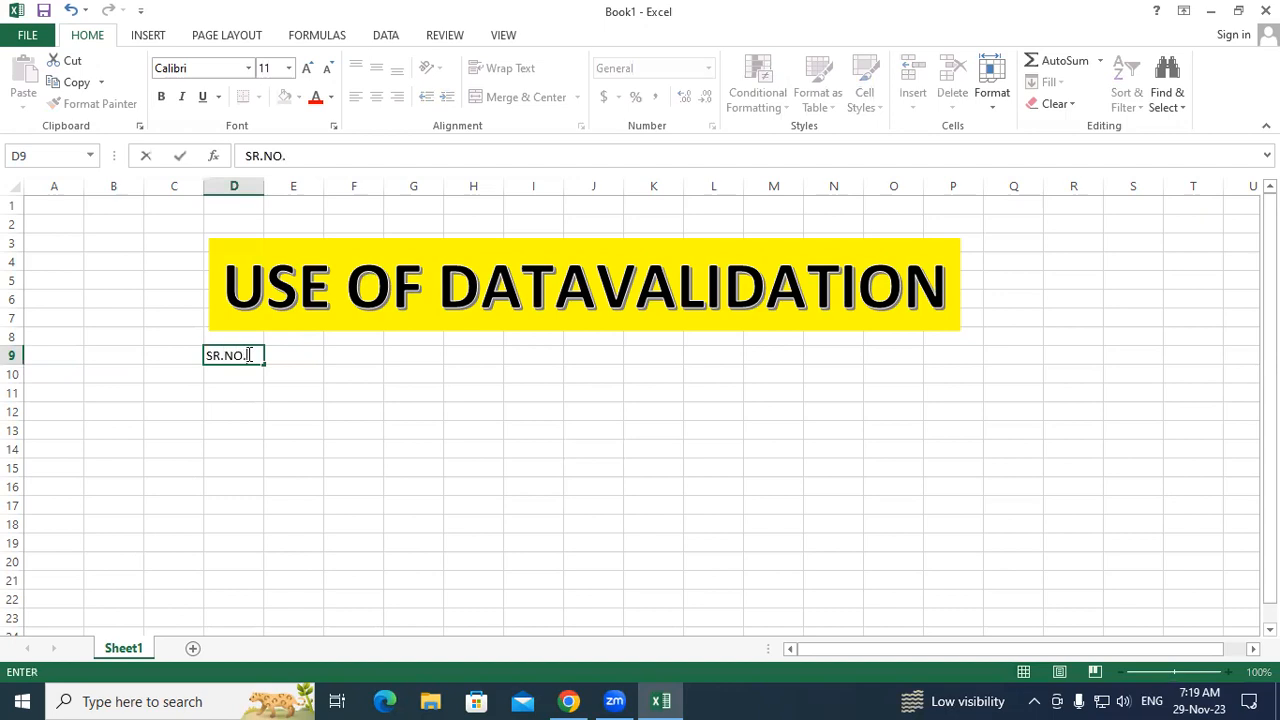
pyautogui.press('Tab')
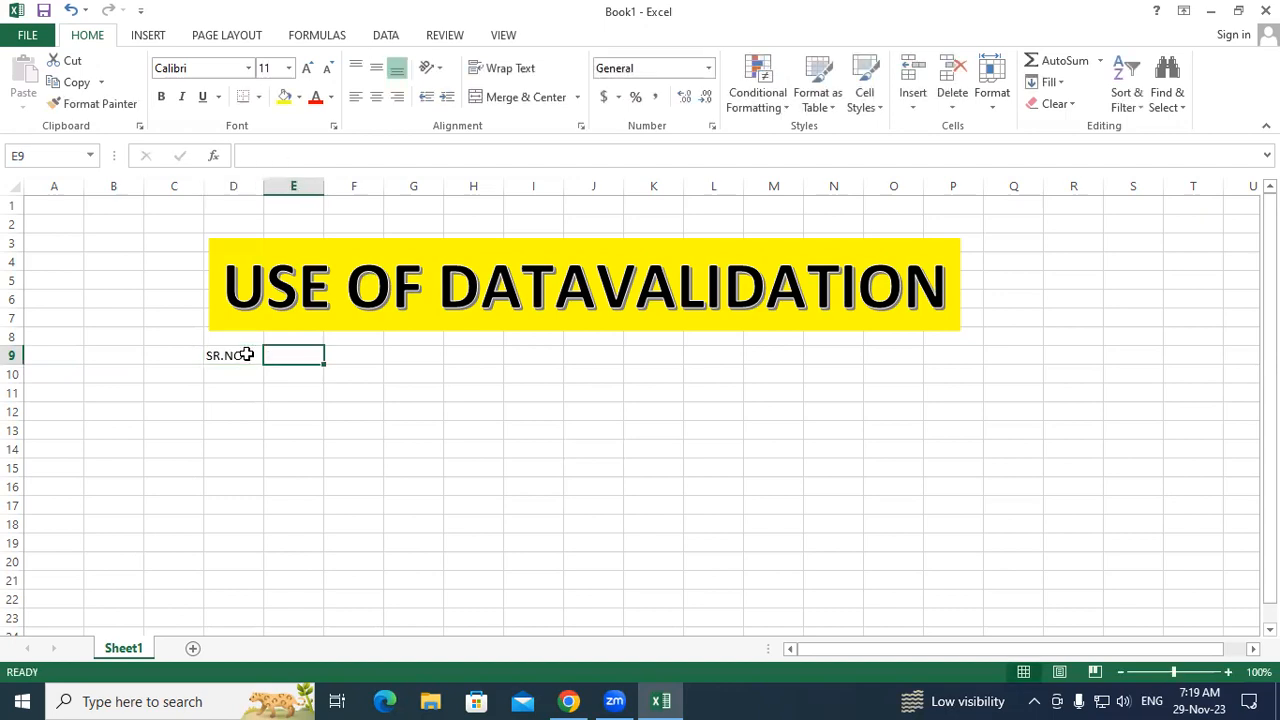
pyautogui.write('TITLE')
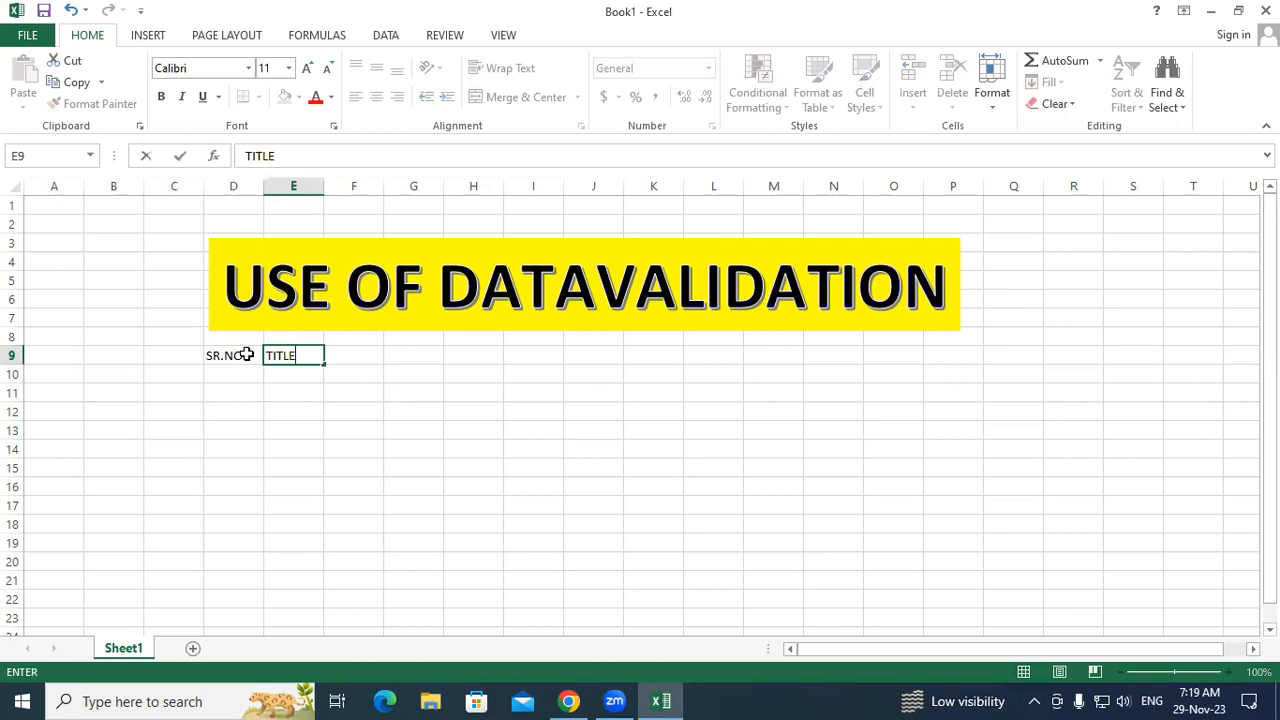
pyautogui.press('Tab')
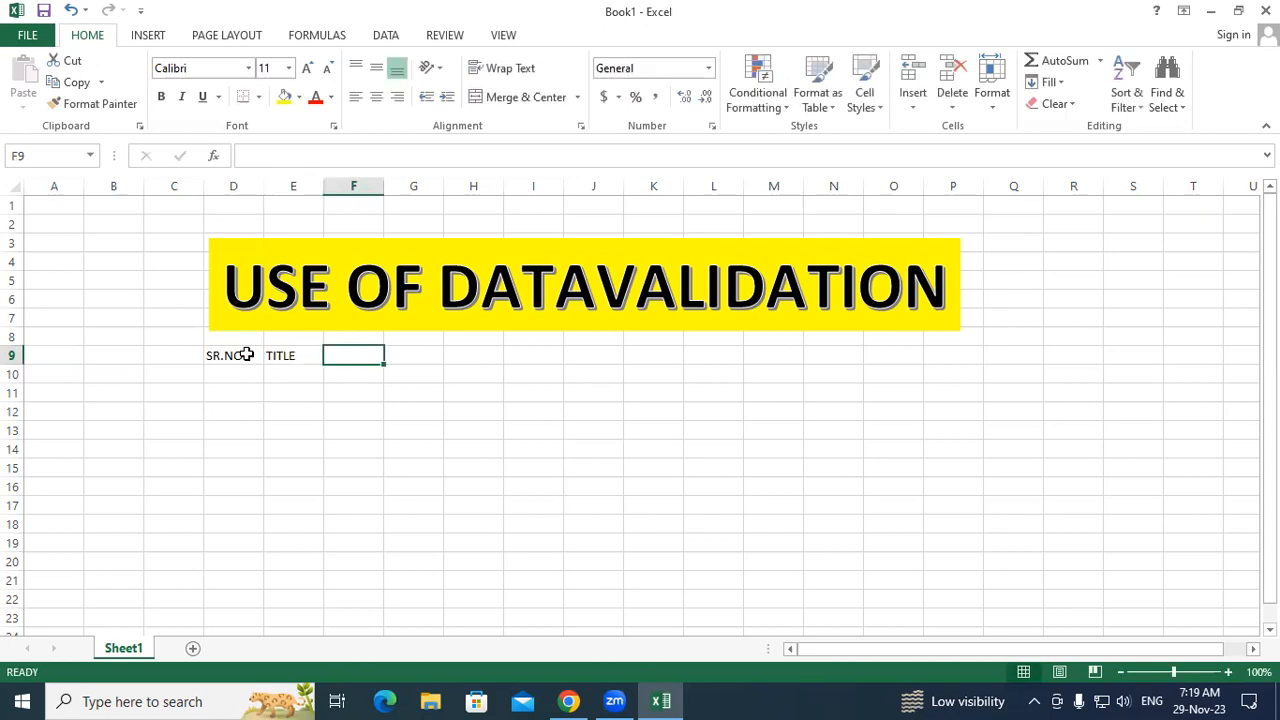
pyautogui.write('NAME')
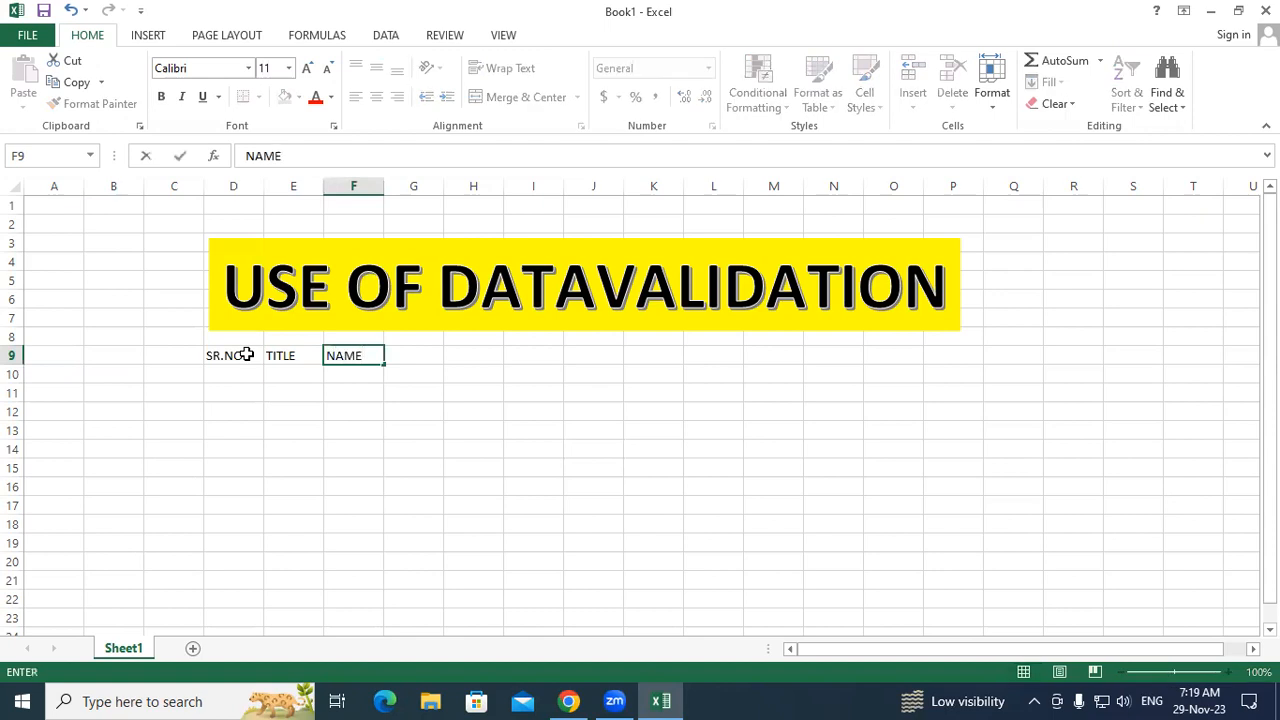
pyautogui.press('Tab')
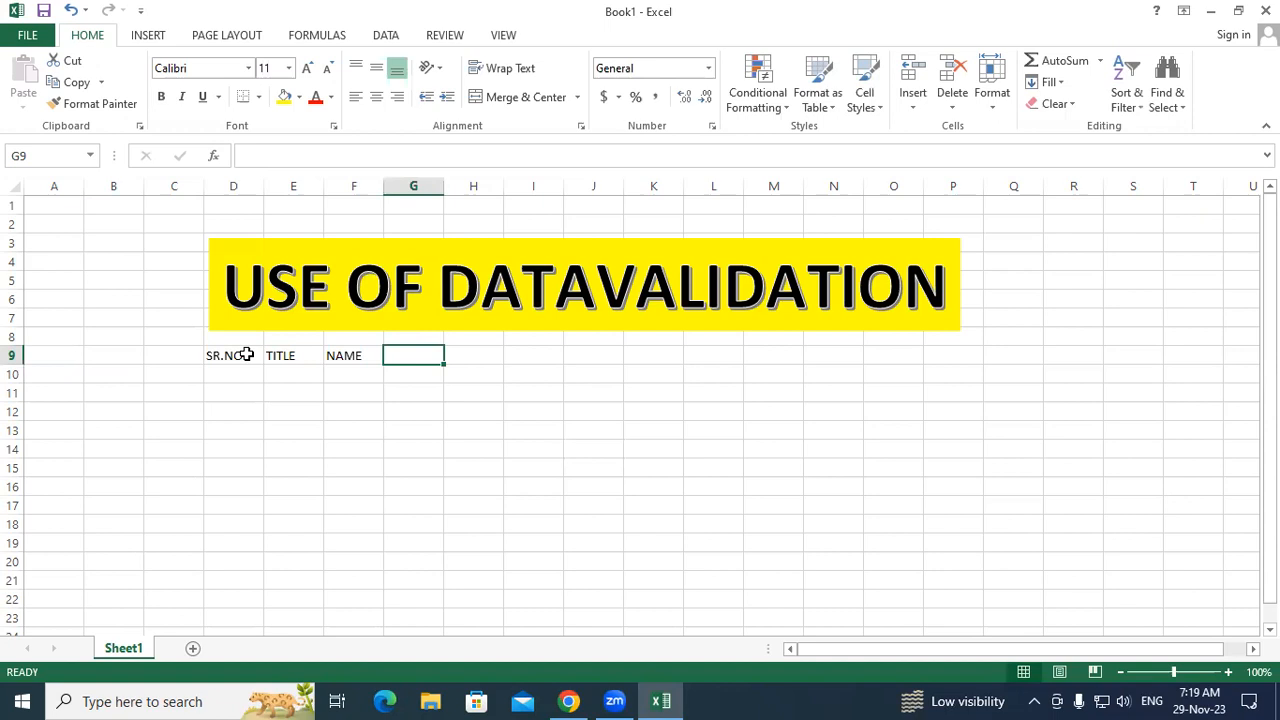
pyautogui.write('AG')
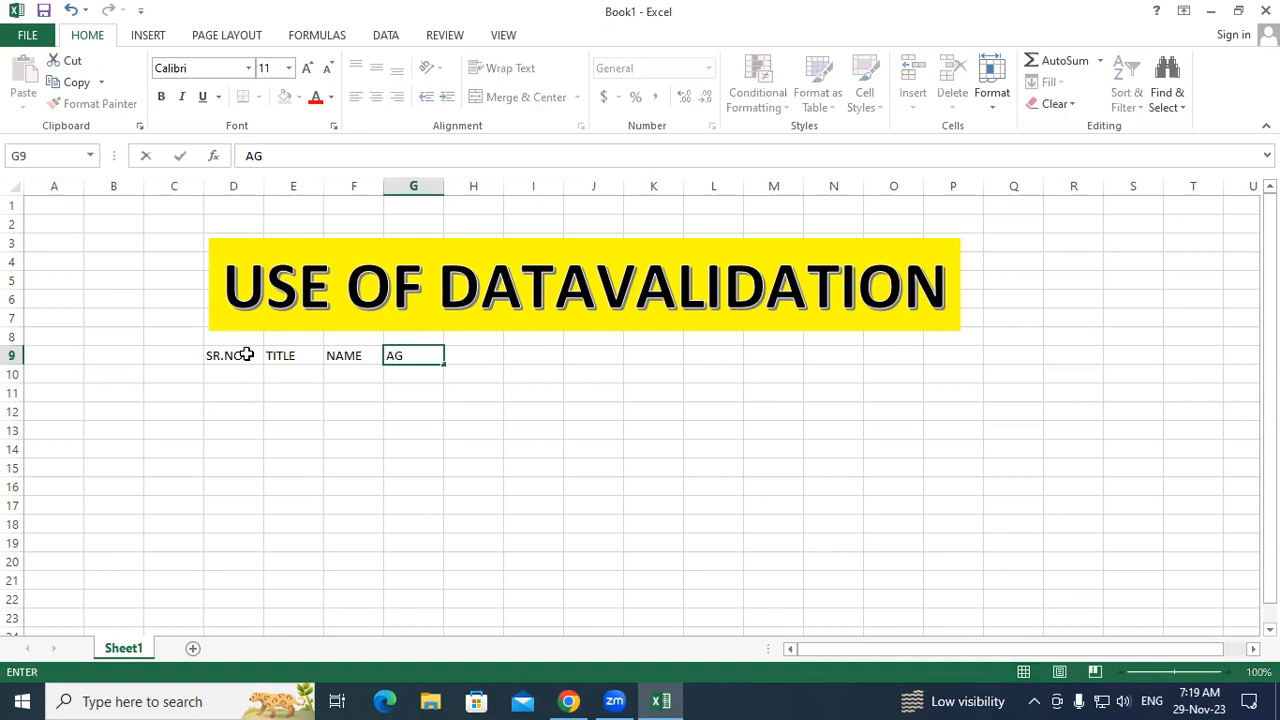
pyautogui.press('BackSpace')
pyautogui.press('BackSpace')
pyautogui.write('ADDRESS')
pyautogui.press('Tab')
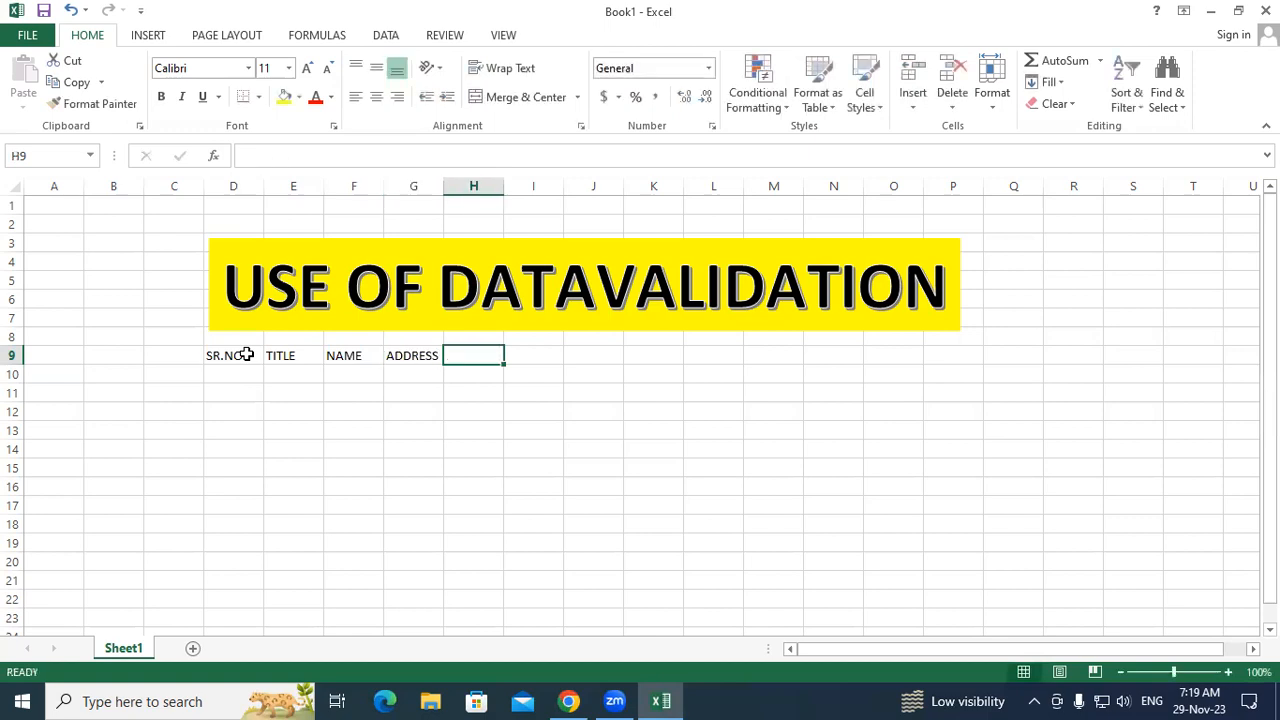
pyautogui.write('AGE')
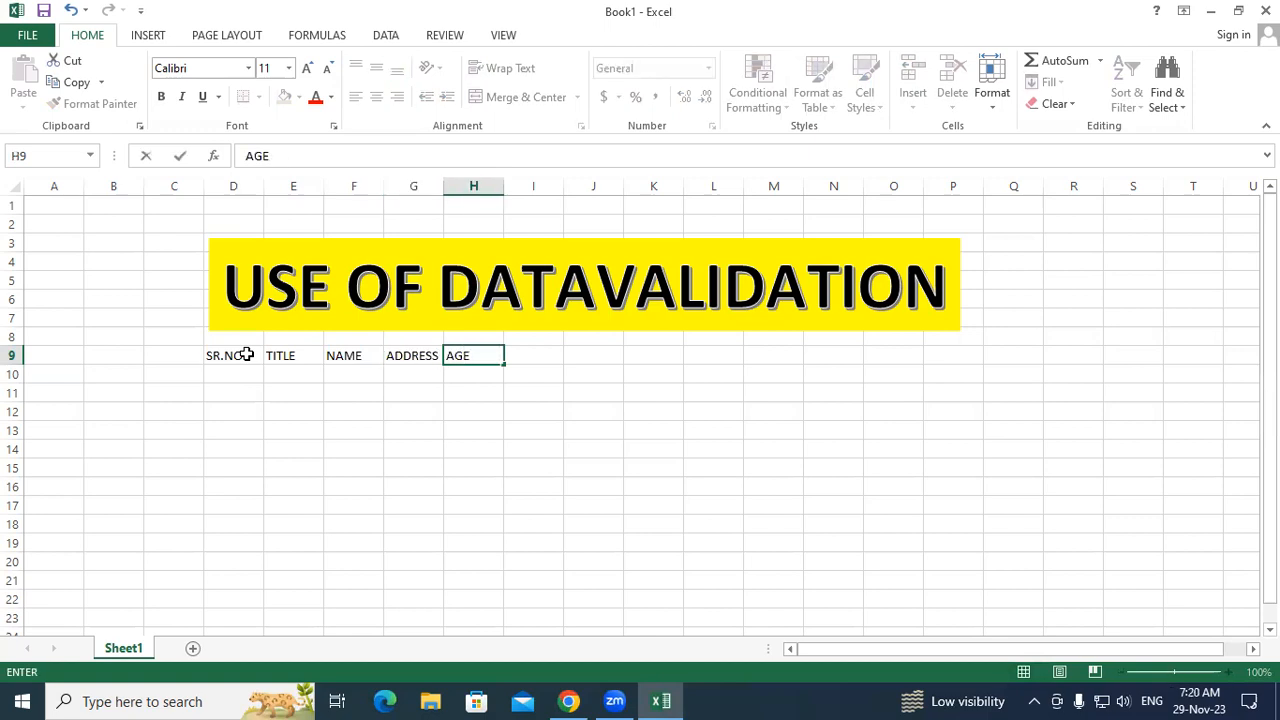
pyautogui.hotkey('ctrl', 'Return')
pyautogui.press('Tab')
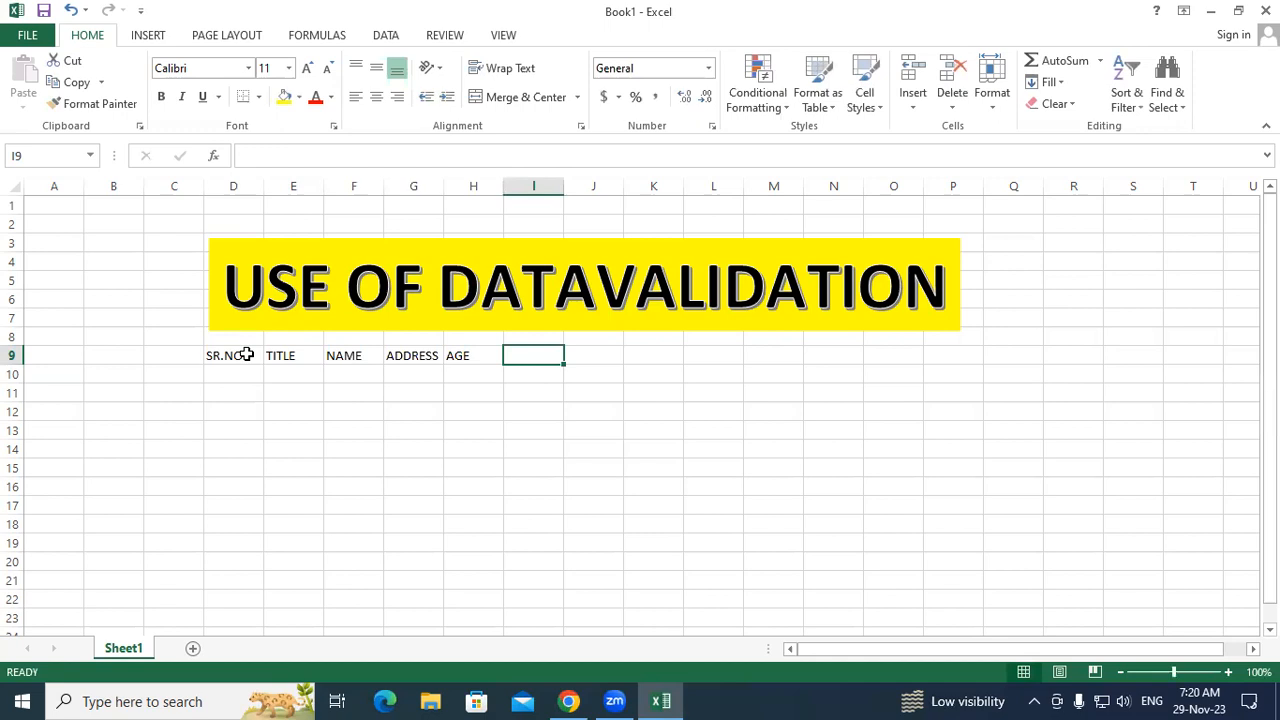
# Step: Enter PIN CODE, MOBILE NO. and ADHAR NUMBER in I9:K9
pyautogui.write('M')
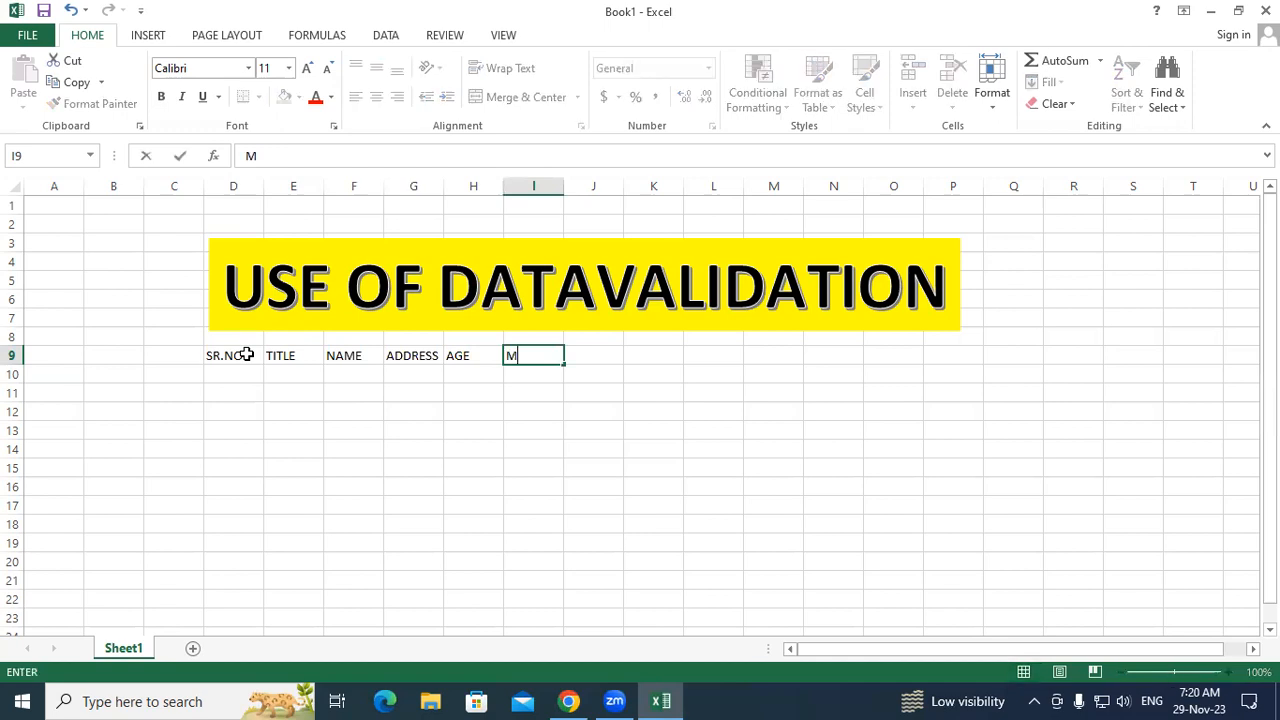
pyautogui.write('OBILE N')
pyautogui.write('O')
pyautogui.press('BackSpace')
pyautogui.press('BackSpace')
pyautogui.press('BackSpace')
pyautogui.press('BackSpace')
pyautogui.press('BackSpace')
pyautogui.press('BackSpace')
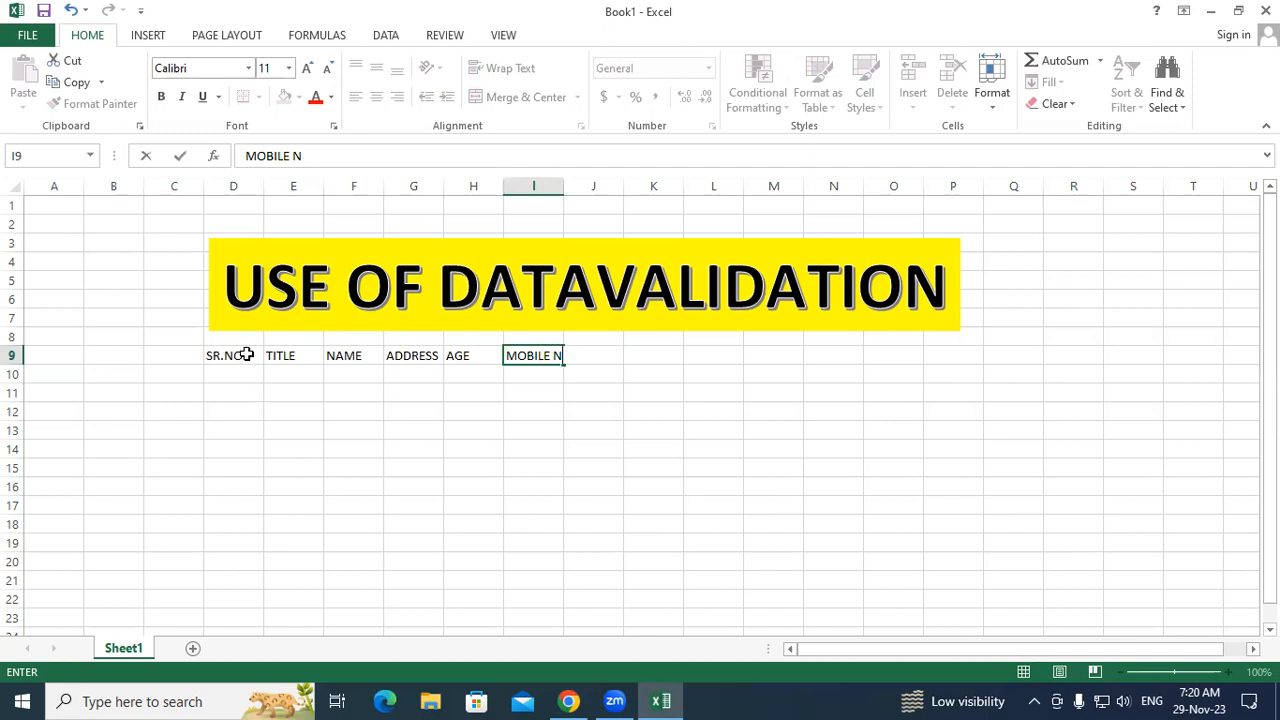
pyautogui.press('BackSpace')
pyautogui.press('BackSpace')
pyautogui.press('BackSpace')
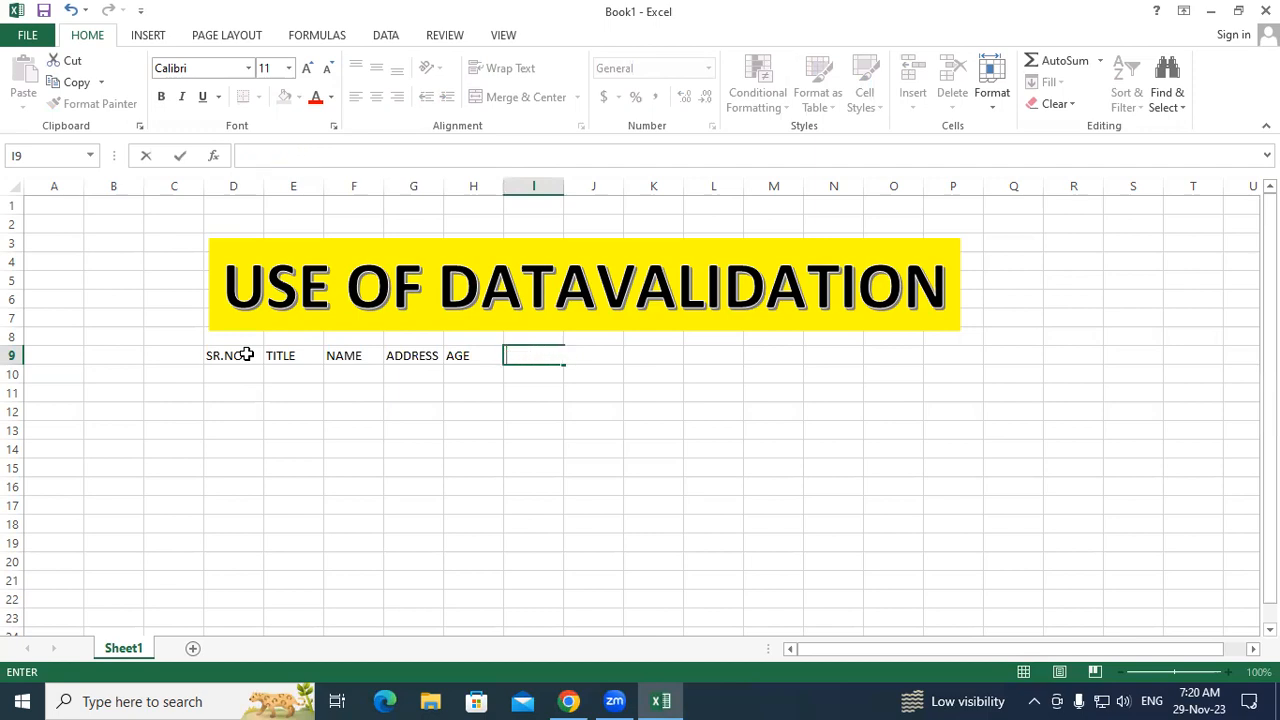
pyautogui.write('PIN CODE')
pyautogui.press('Tab')
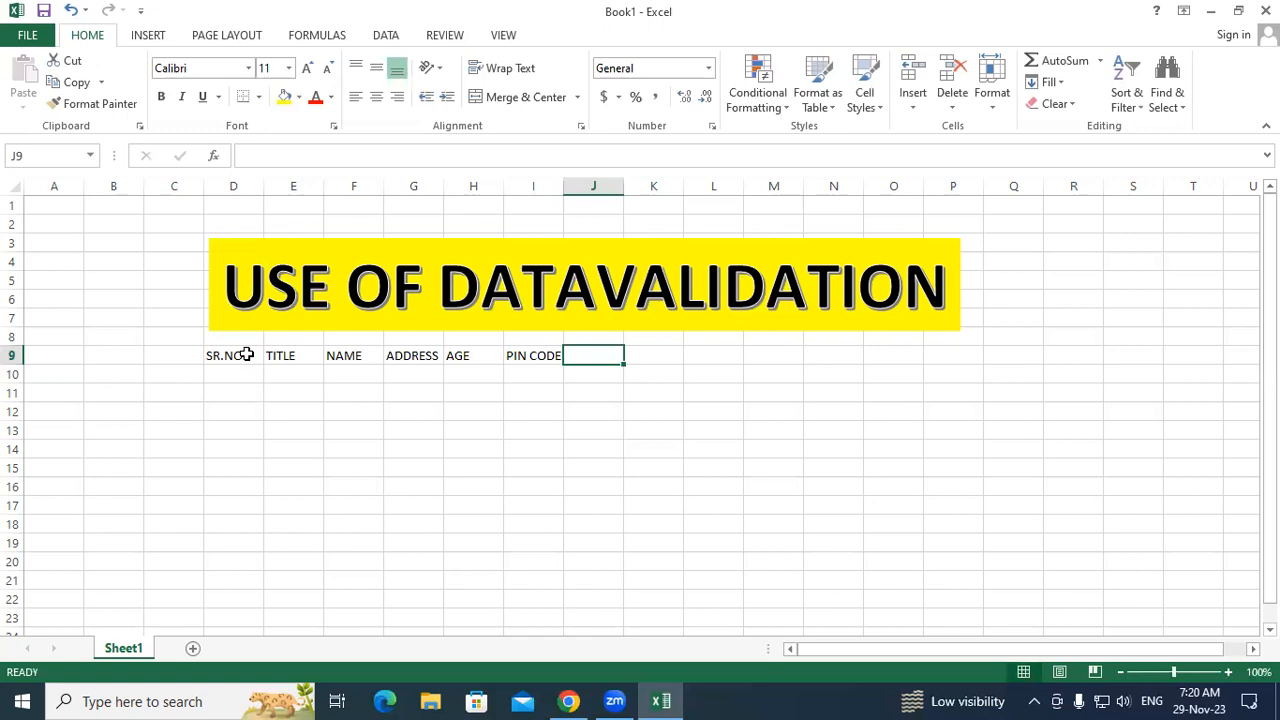
pyautogui.write('MOBILE NO')
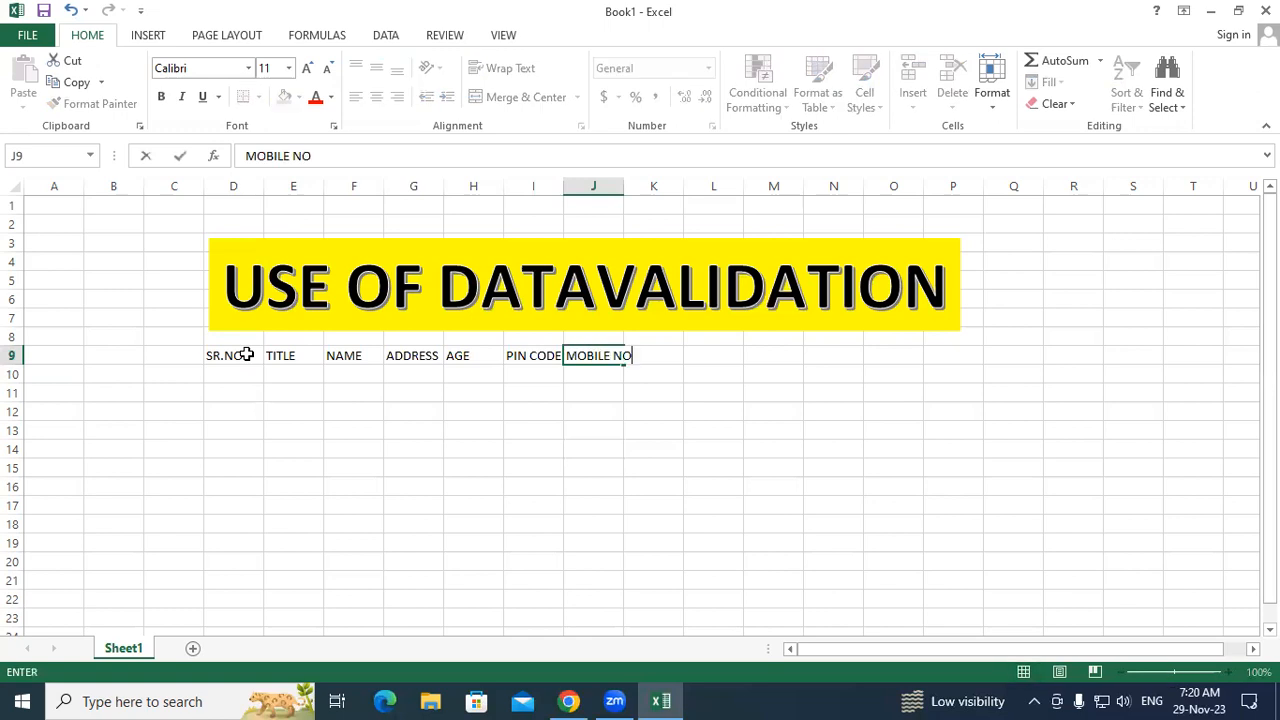
pyautogui.write('.')
pyautogui.press('Tab')
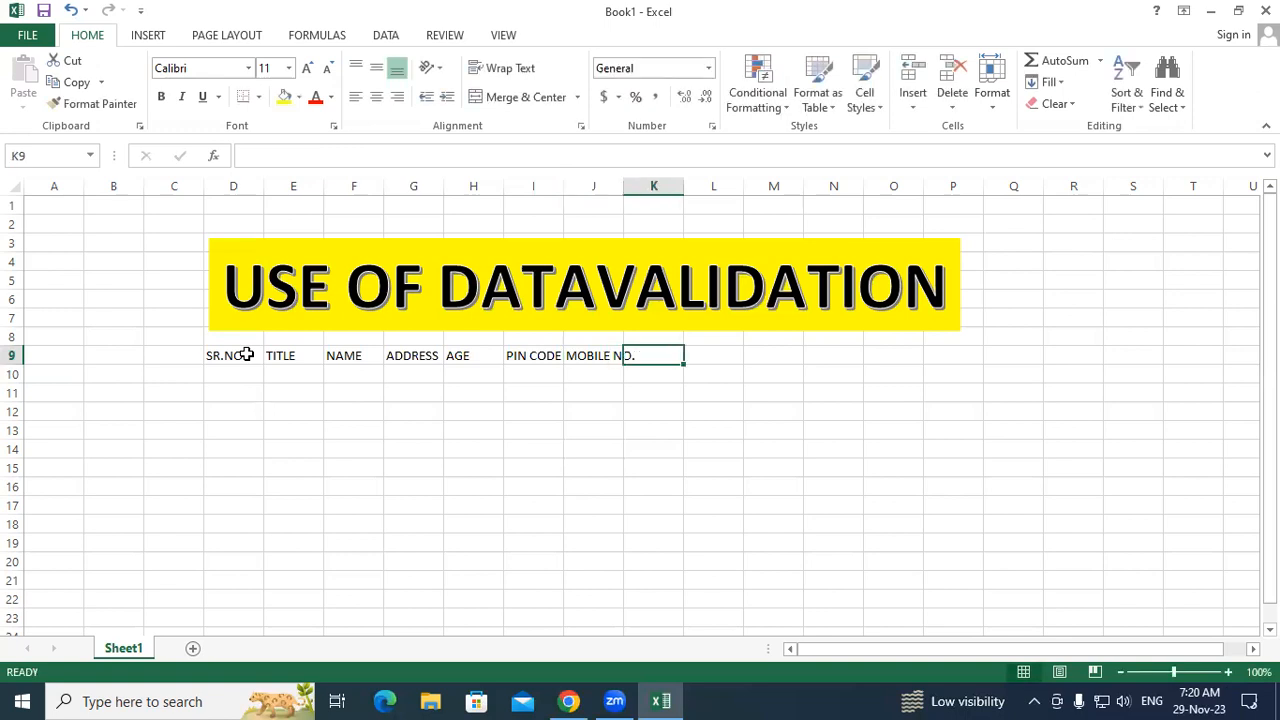
pyautogui.write('ADHA')
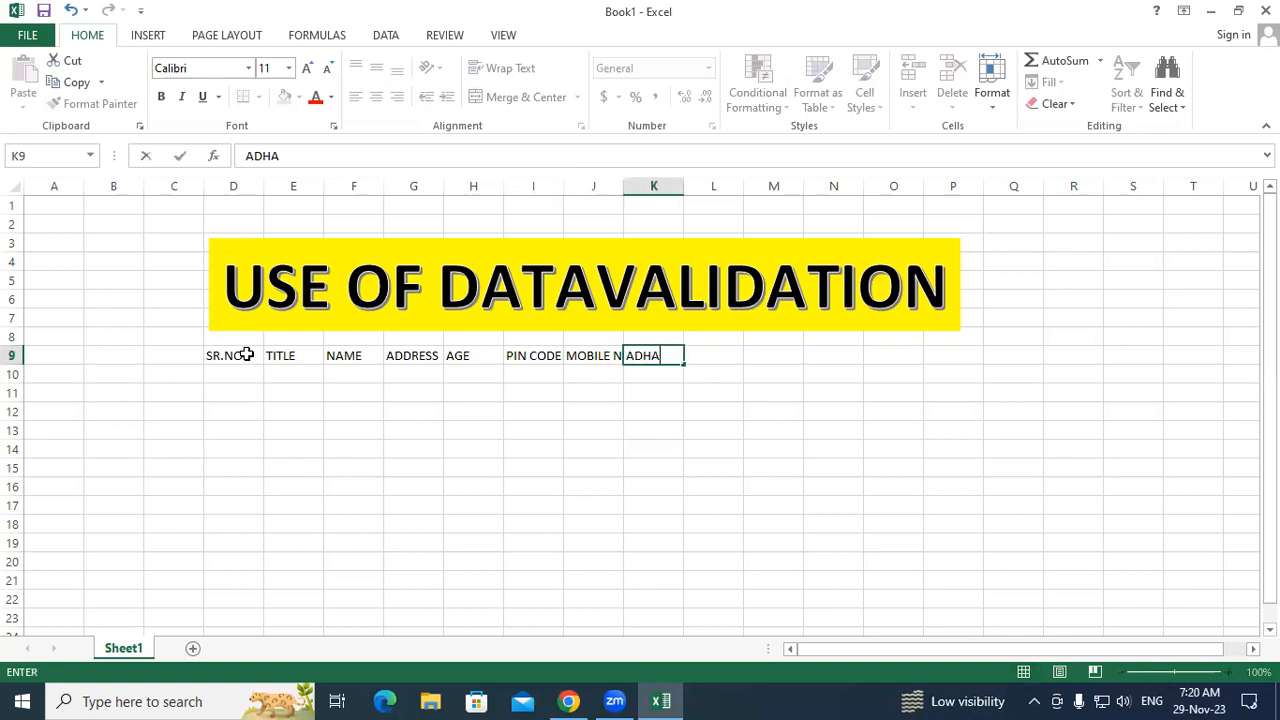
pyautogui.write('R NUMBER')
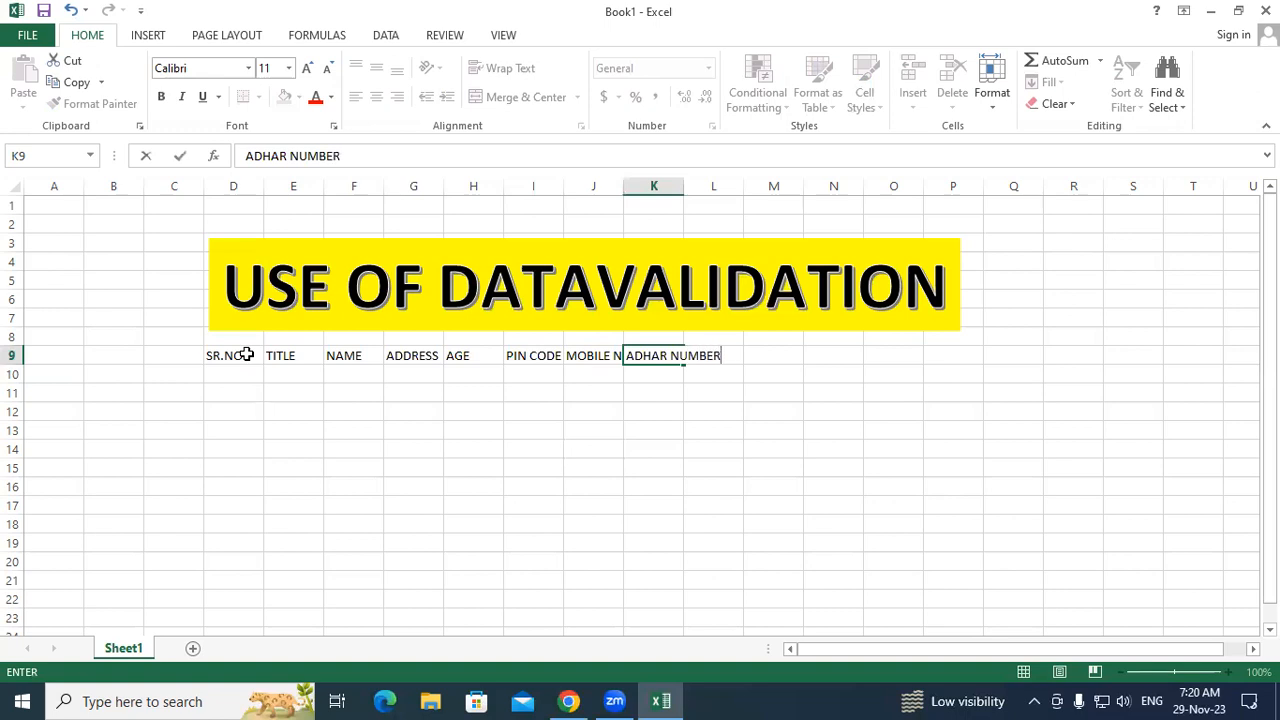
pyautogui.press('Tab')
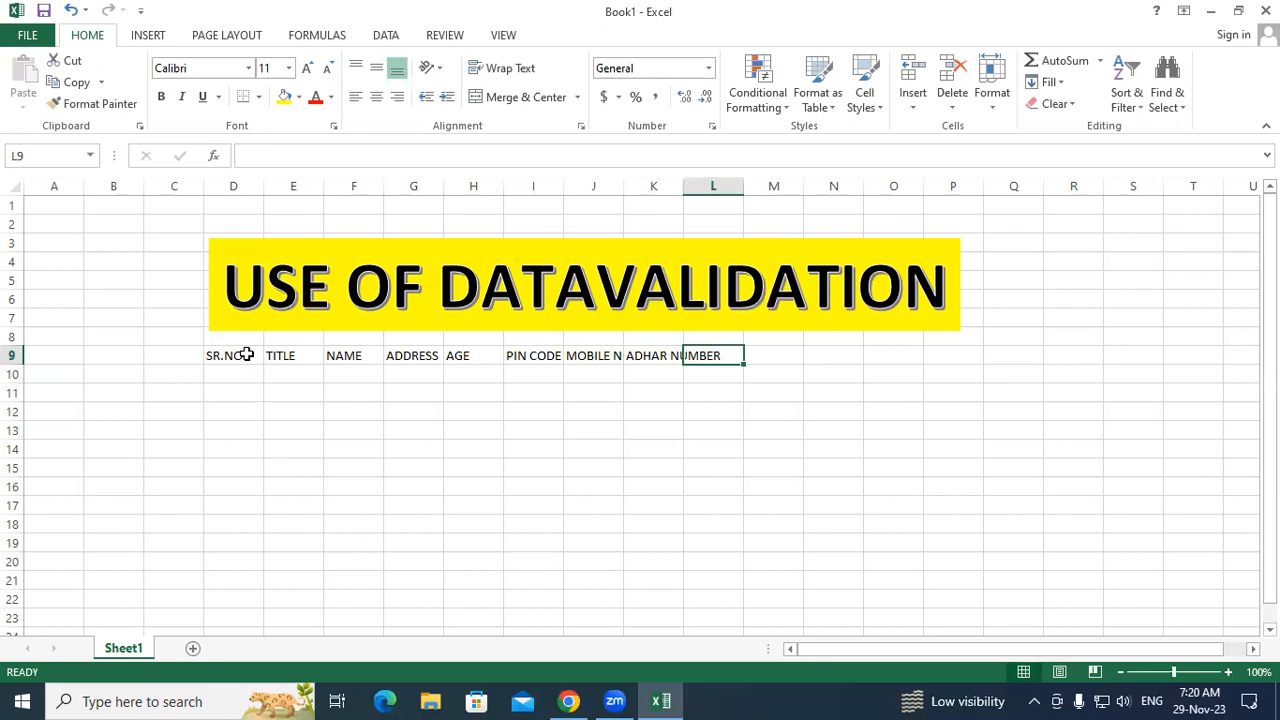
# Step: AutoFit columns D through K to their header text
pyautogui.click(421, 468)
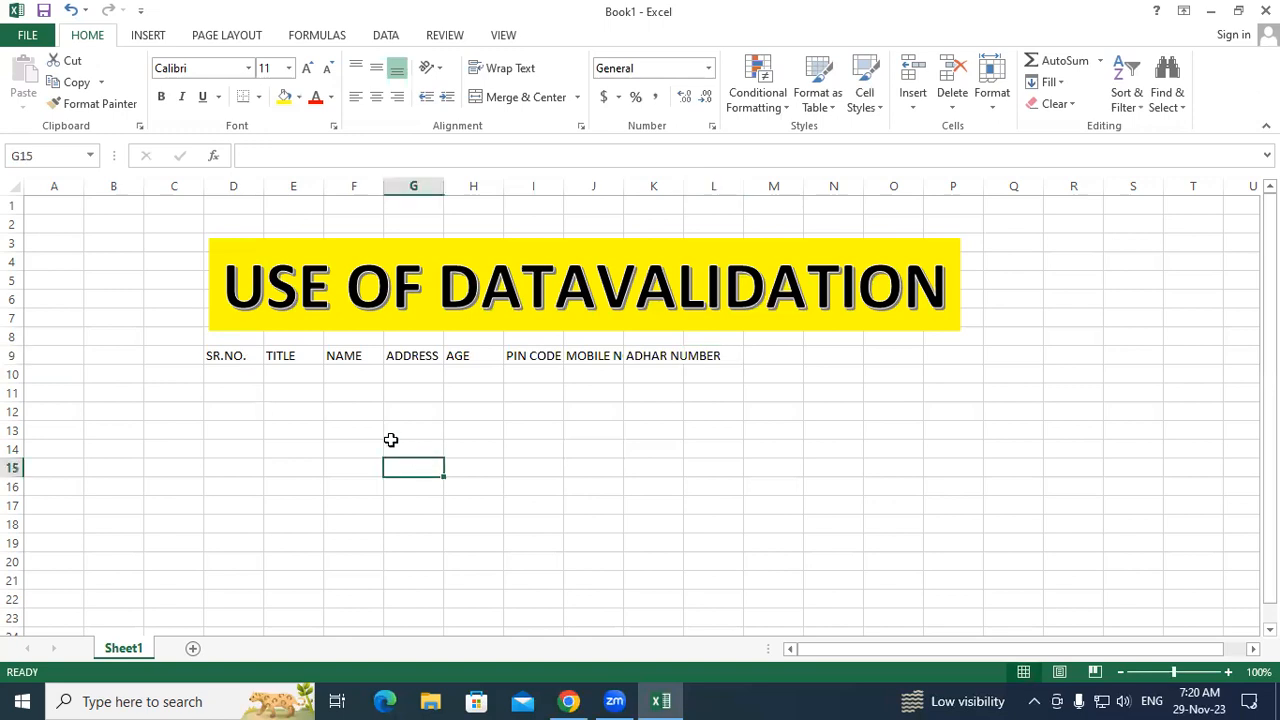
pyautogui.moveTo(230, 356); pyautogui.dragTo(657, 354)
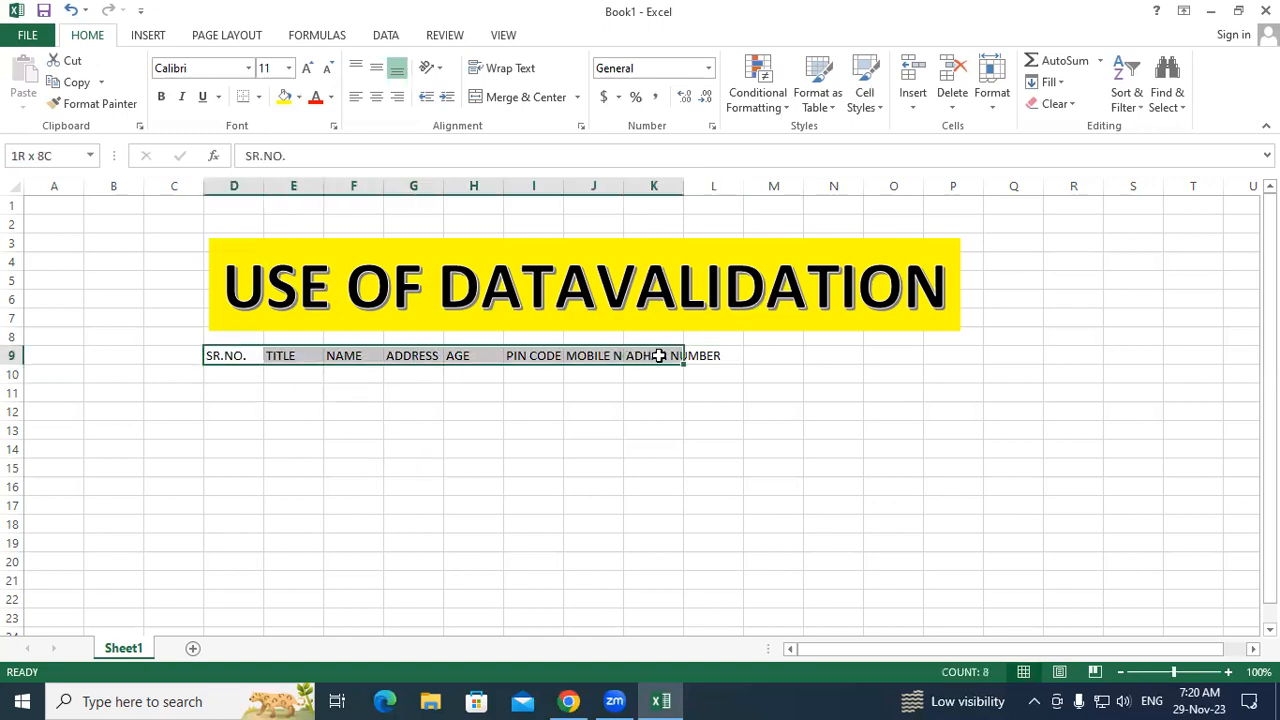
pyautogui.moveTo(257, 183); pyautogui.dragTo(659, 204)
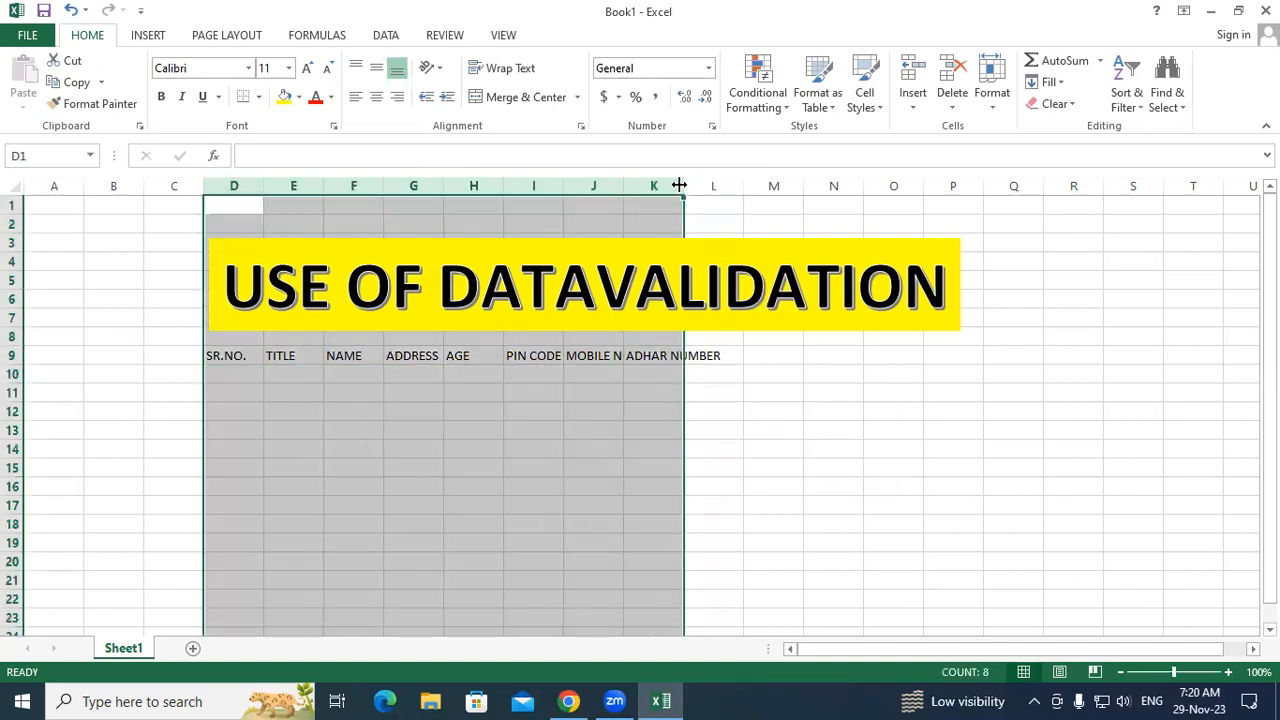
pyautogui.doubleClick(684, 186)
pyautogui.click(870, 412)
# Step: Move the yellow title banner left over the table and click through the row 9 headers
pyautogui.moveTo(800, 324); pyautogui.dragTo(681, 331)
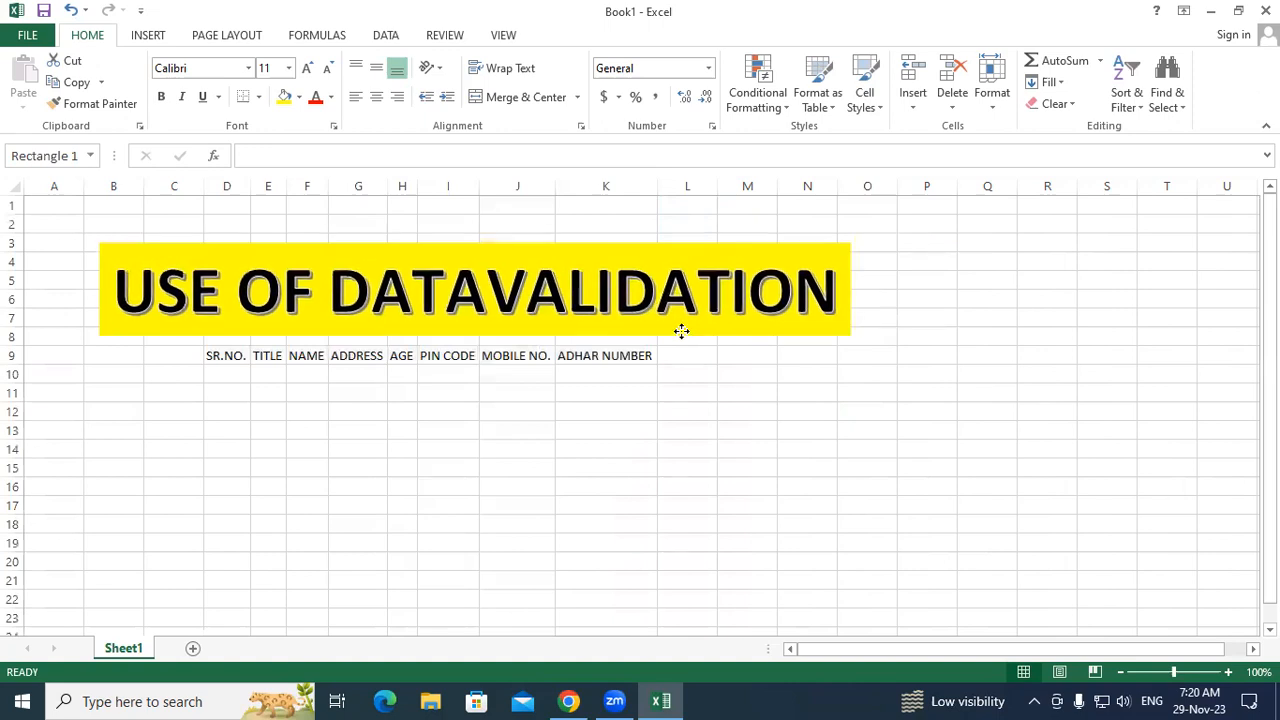
pyautogui.click(526, 394)
pyautogui.click(262, 370)
pyautogui.click(312, 367)
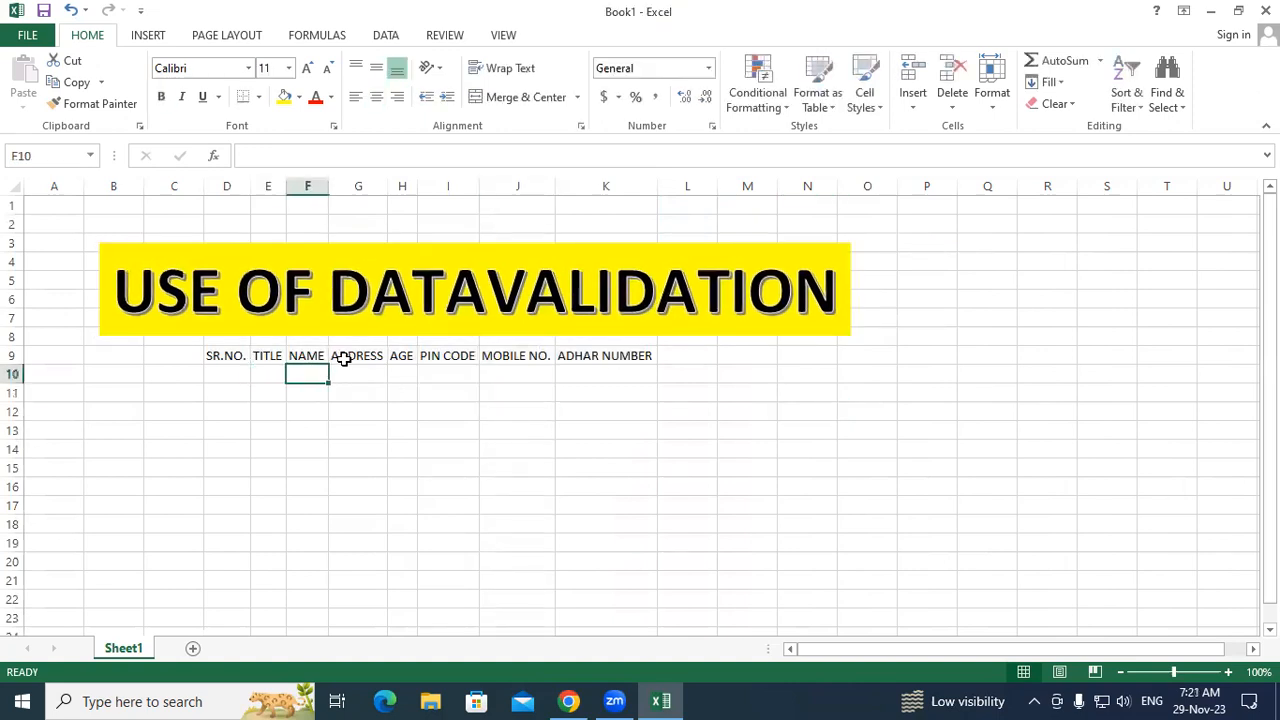
pyautogui.click(345, 357)
pyautogui.click(425, 372)
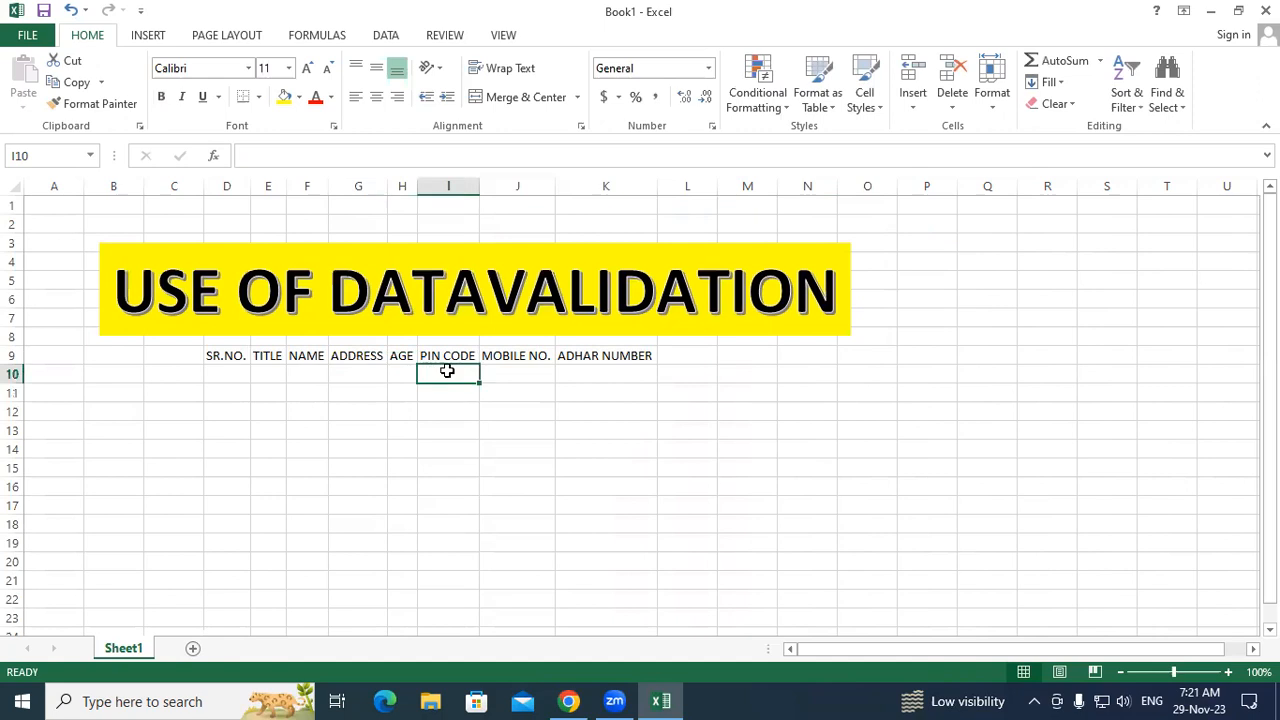
pyautogui.click(506, 369)
pyautogui.click(584, 369)
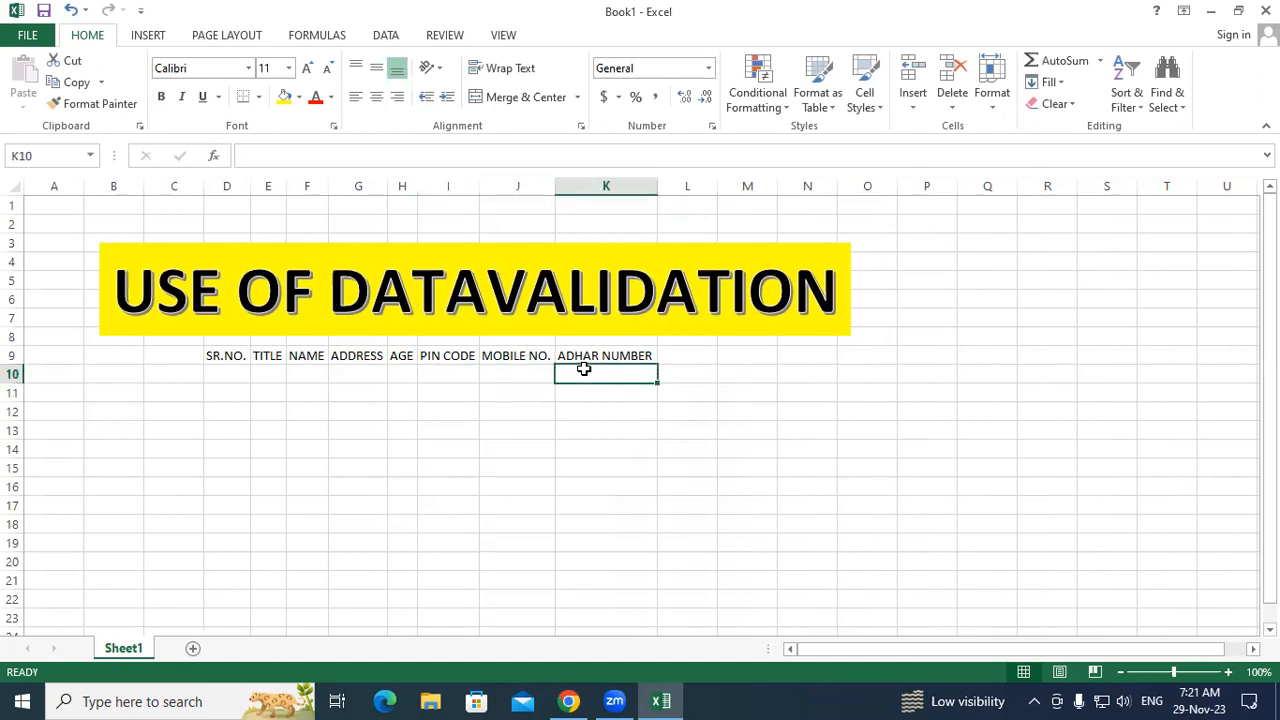
pyautogui.click(674, 351)
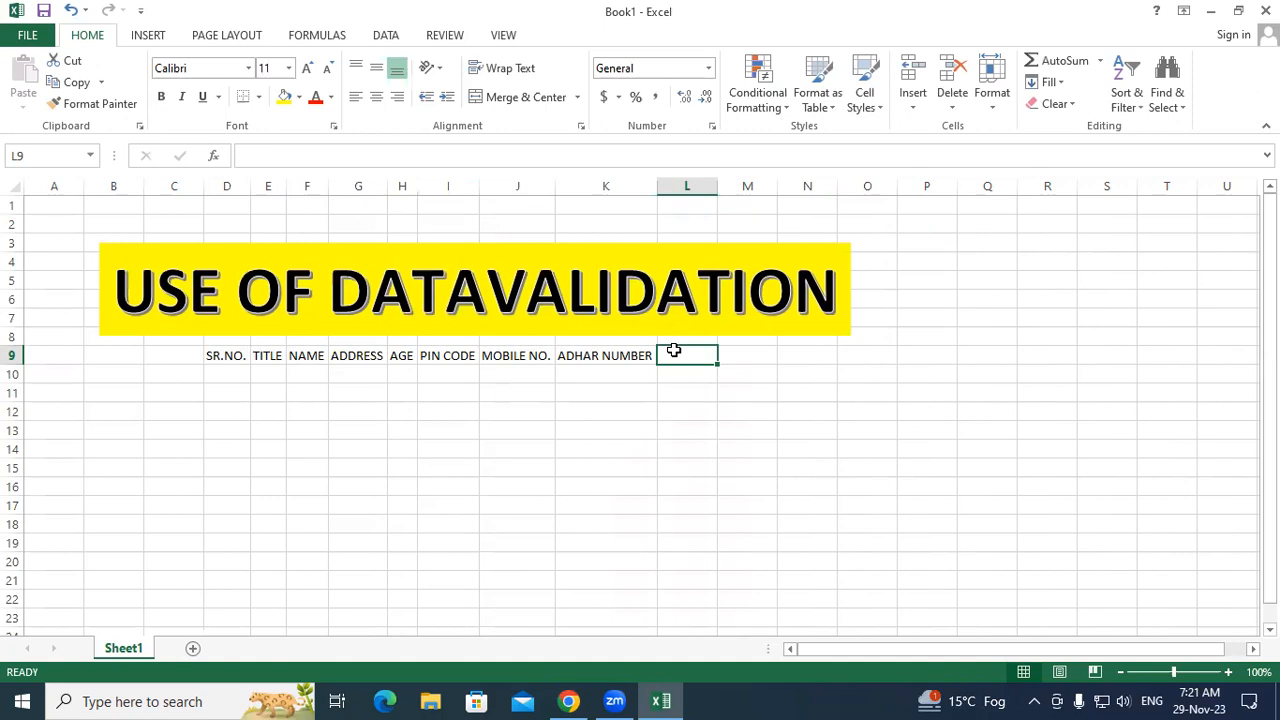
pyautogui.click(668, 428)
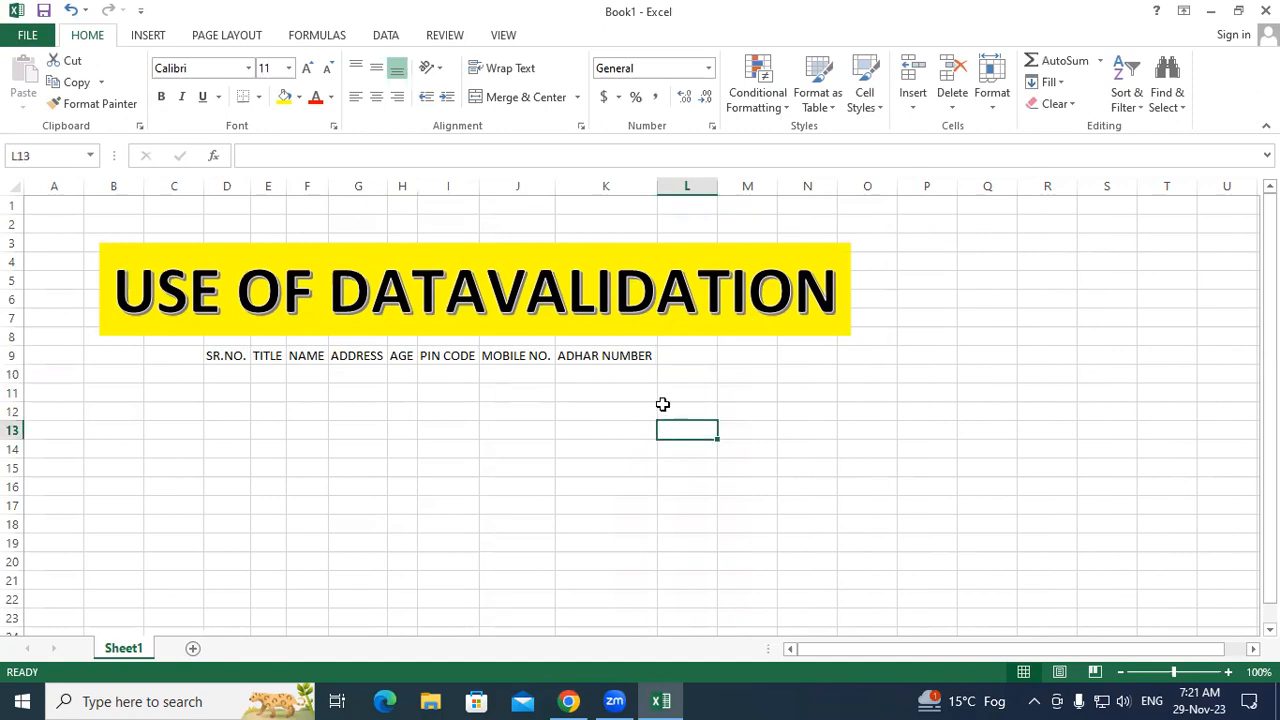
# Step: Apply All Borders to the table range D9:K19
pyautogui.moveTo(228, 355); pyautogui.dragTo(609, 540)
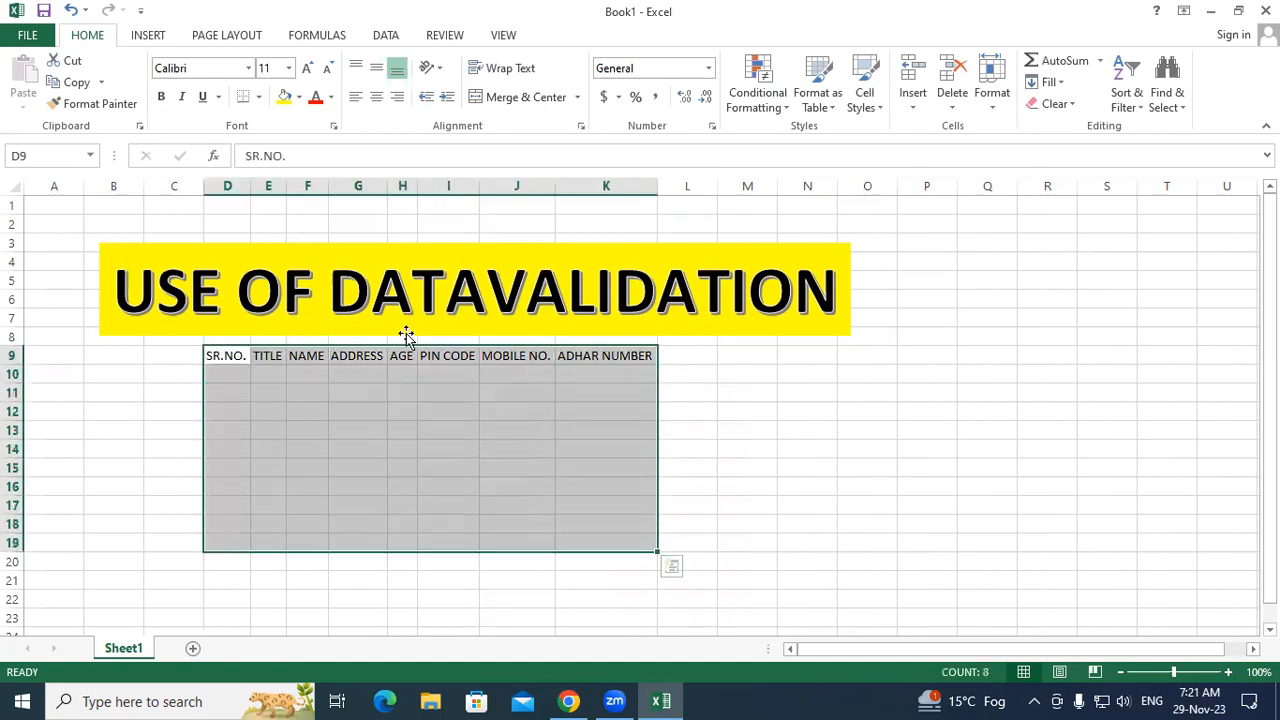
pyautogui.click(258, 97)
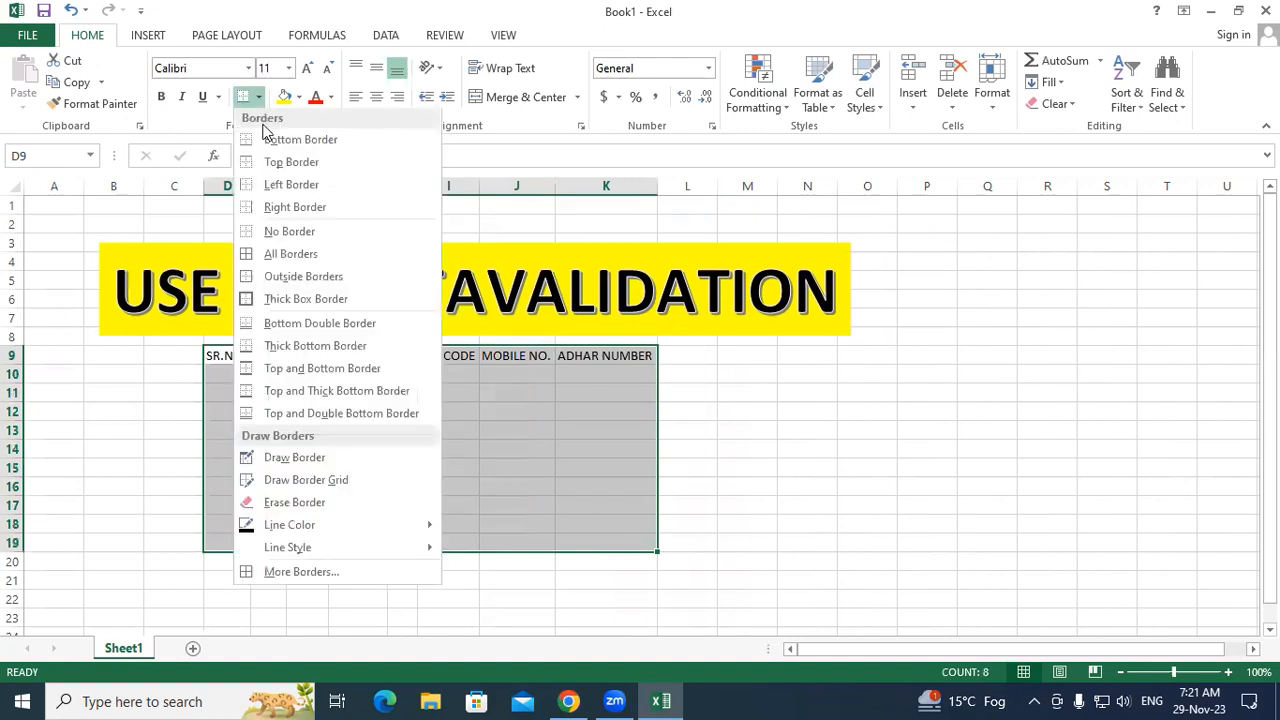
pyautogui.click(271, 256)
pyautogui.click(711, 417)
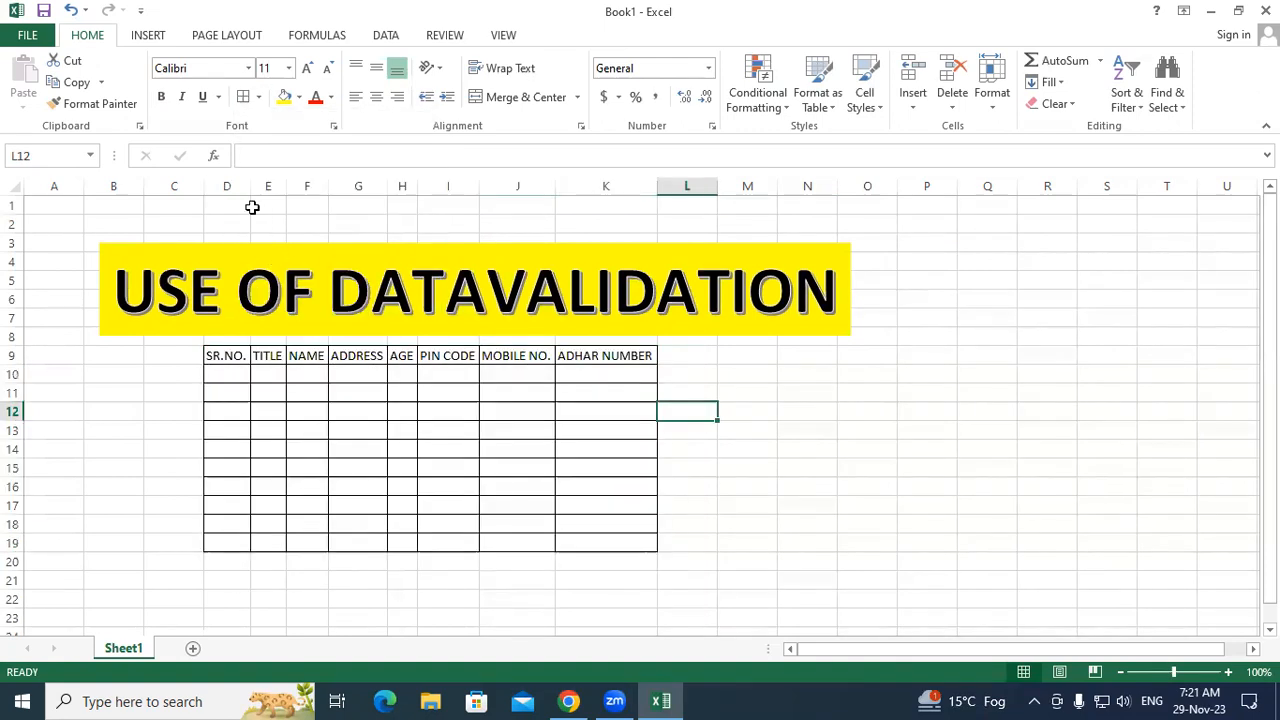
# Step: Increase the font size of columns D–K to 16
pyautogui.moveTo(228, 178); pyautogui.dragTo(600, 195)
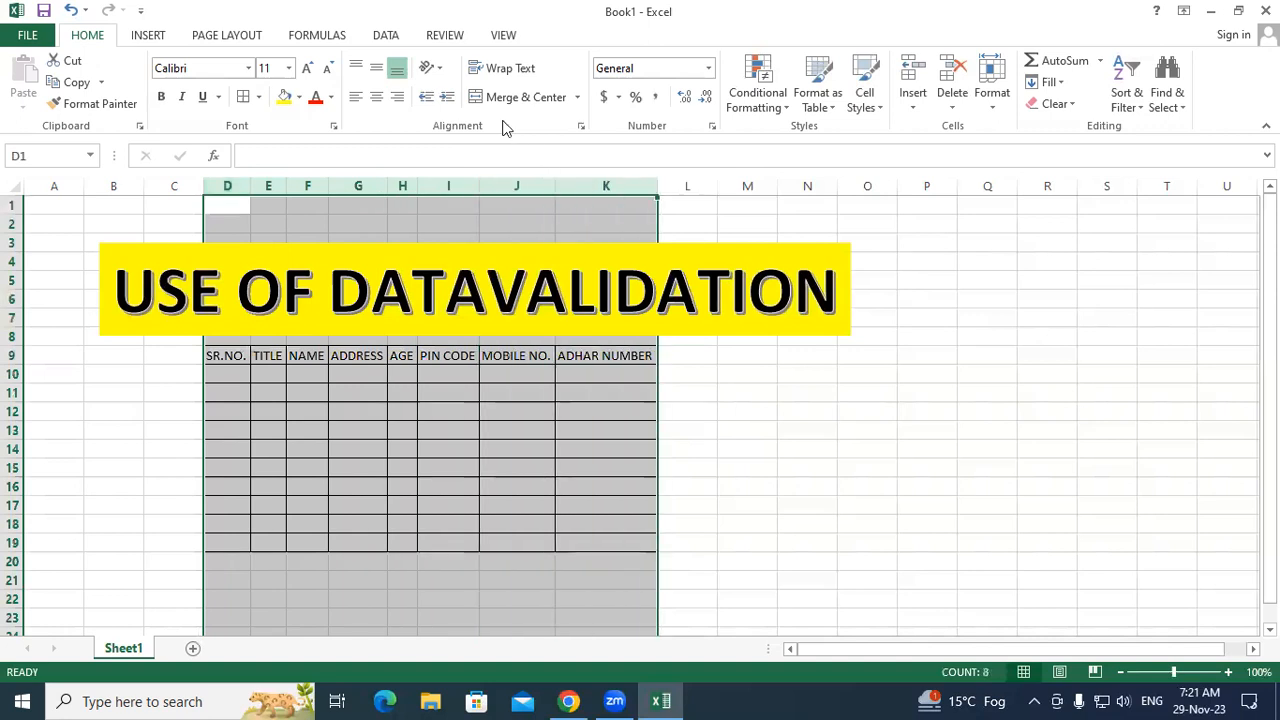
pyautogui.click(306, 70)
pyautogui.click(306, 70)
pyautogui.click(306, 70)
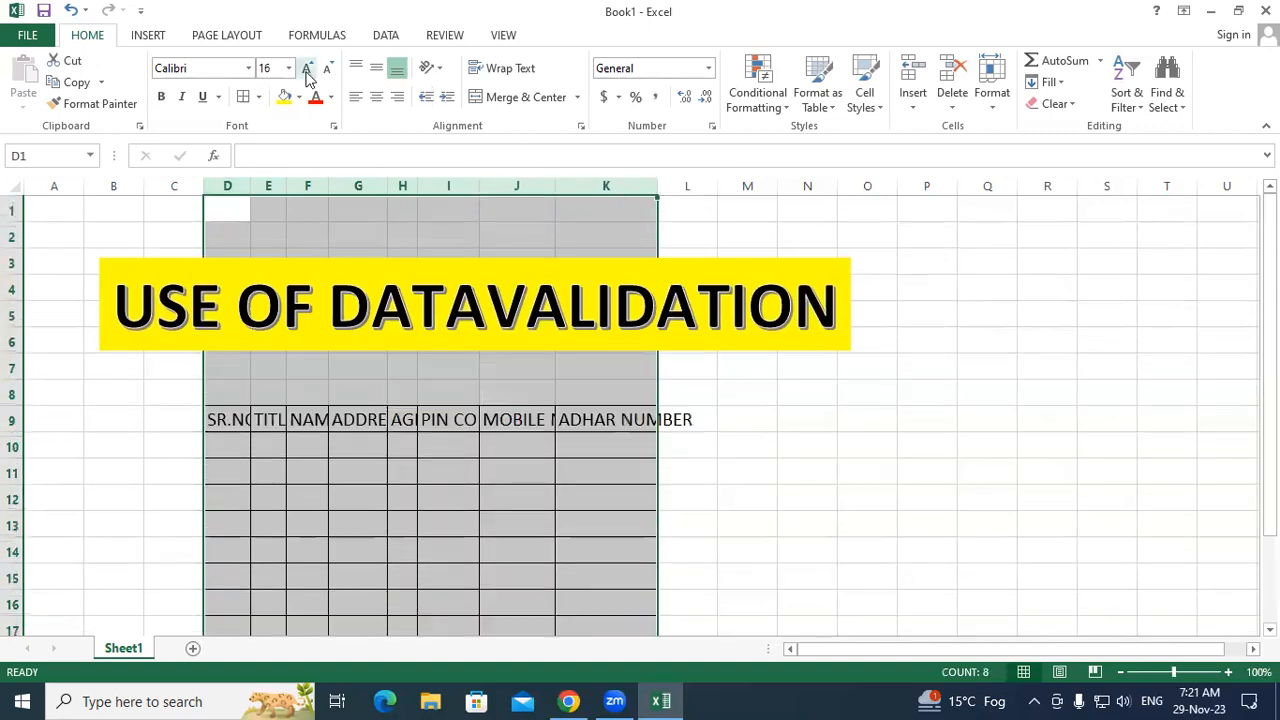
pyautogui.click(837, 398)
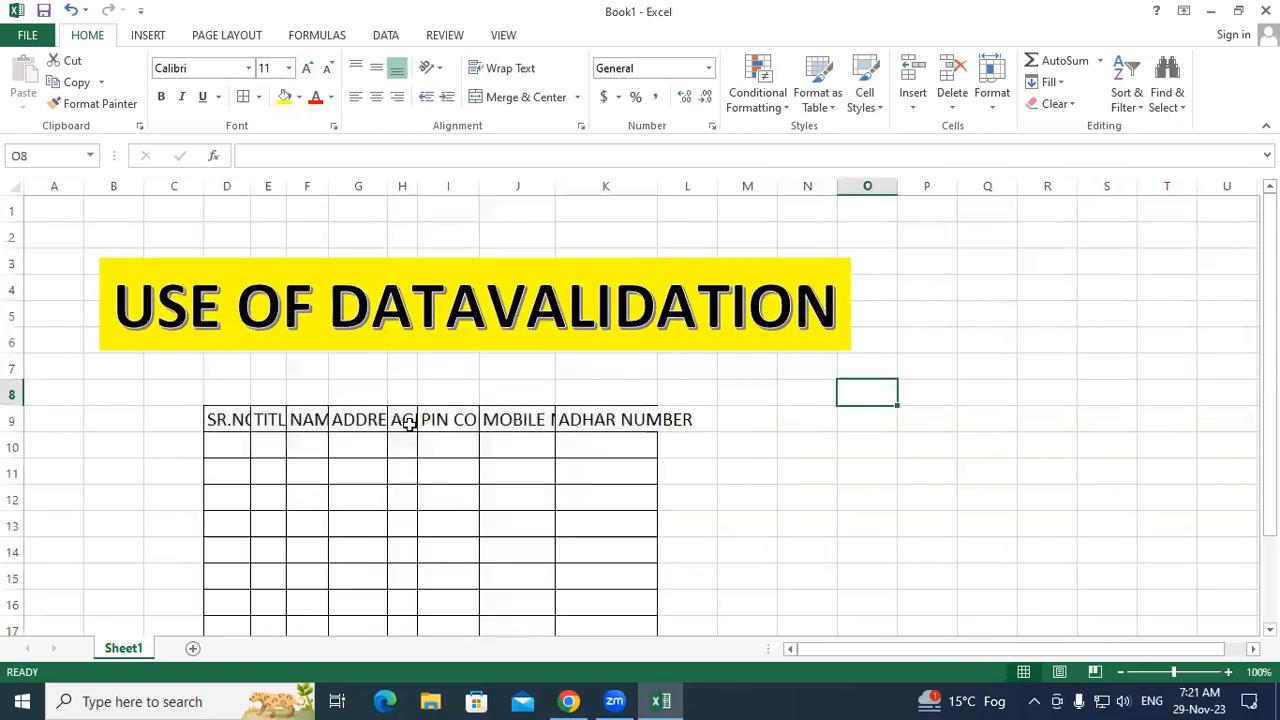
# Step: Cut the bordered table D9:K19 and paste it at D7, two rows higher
pyautogui.moveTo(246, 417); pyautogui.dragTo(571, 582)
pyautogui.rightClick(517, 490)
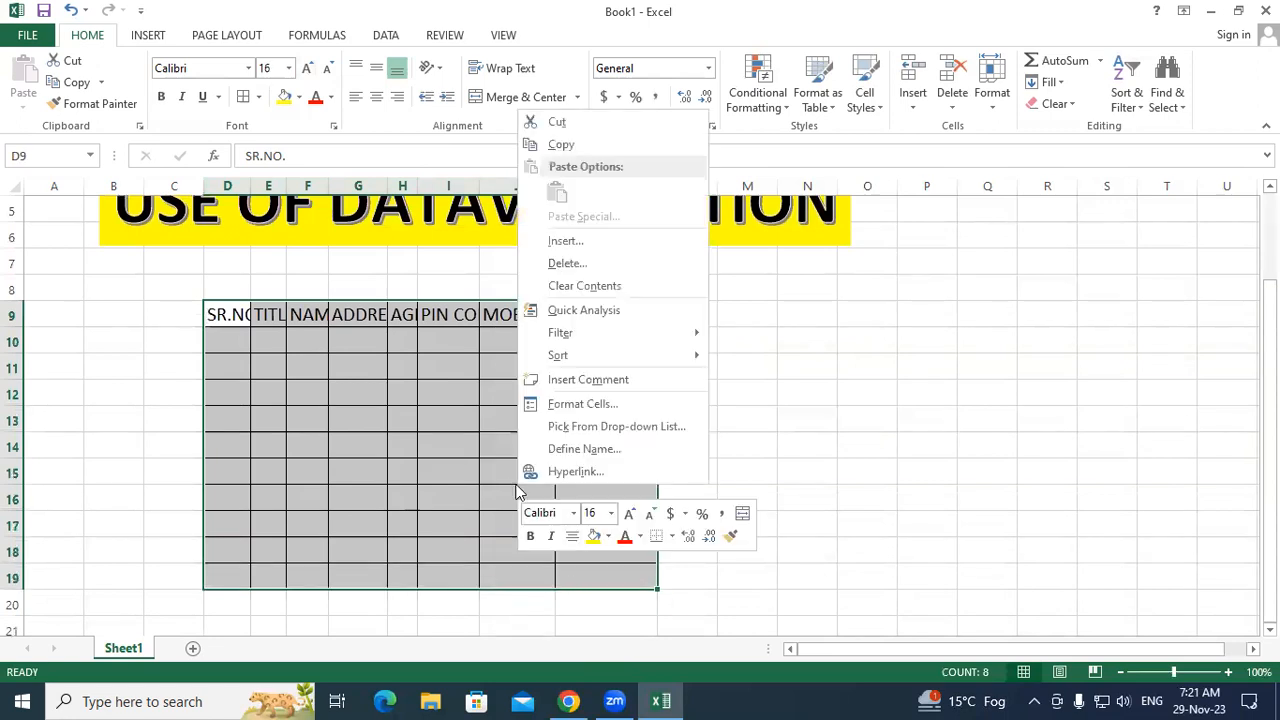
pyautogui.click(556, 124)
pyautogui.scroll(2, 391, 280)
pyautogui.click(239, 372)
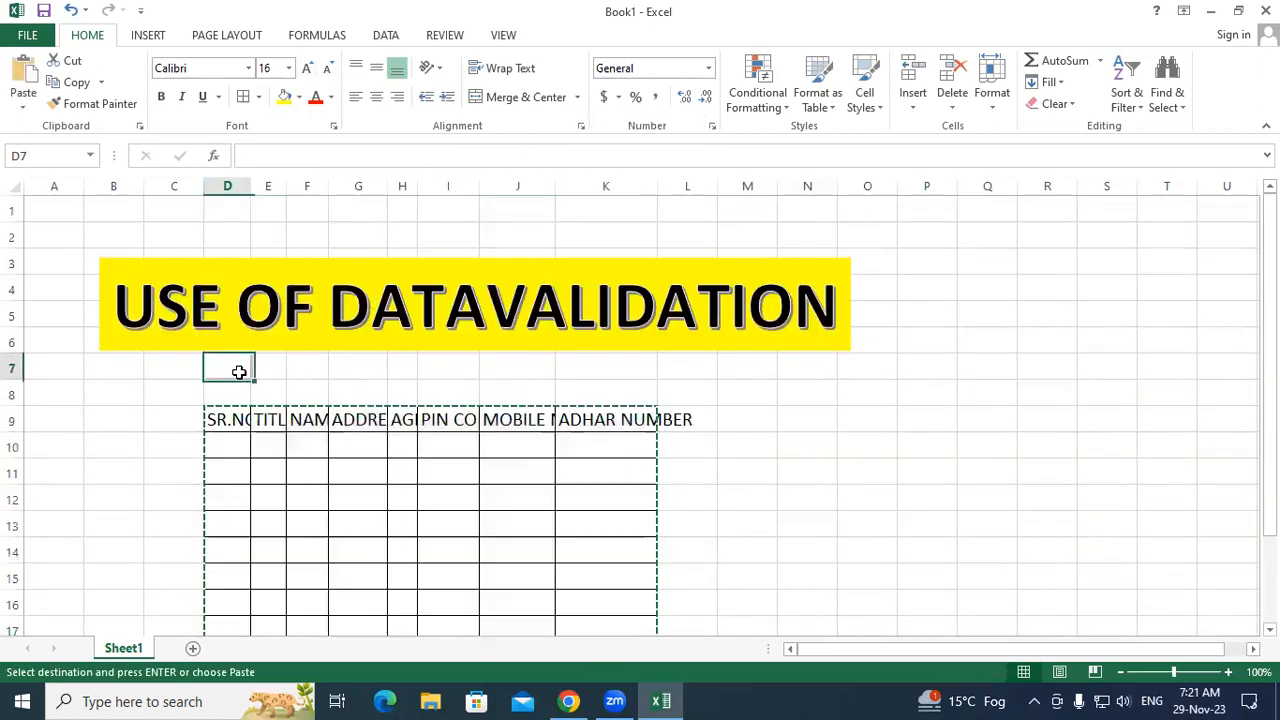
pyautogui.hotkey('ctrl', 'v')
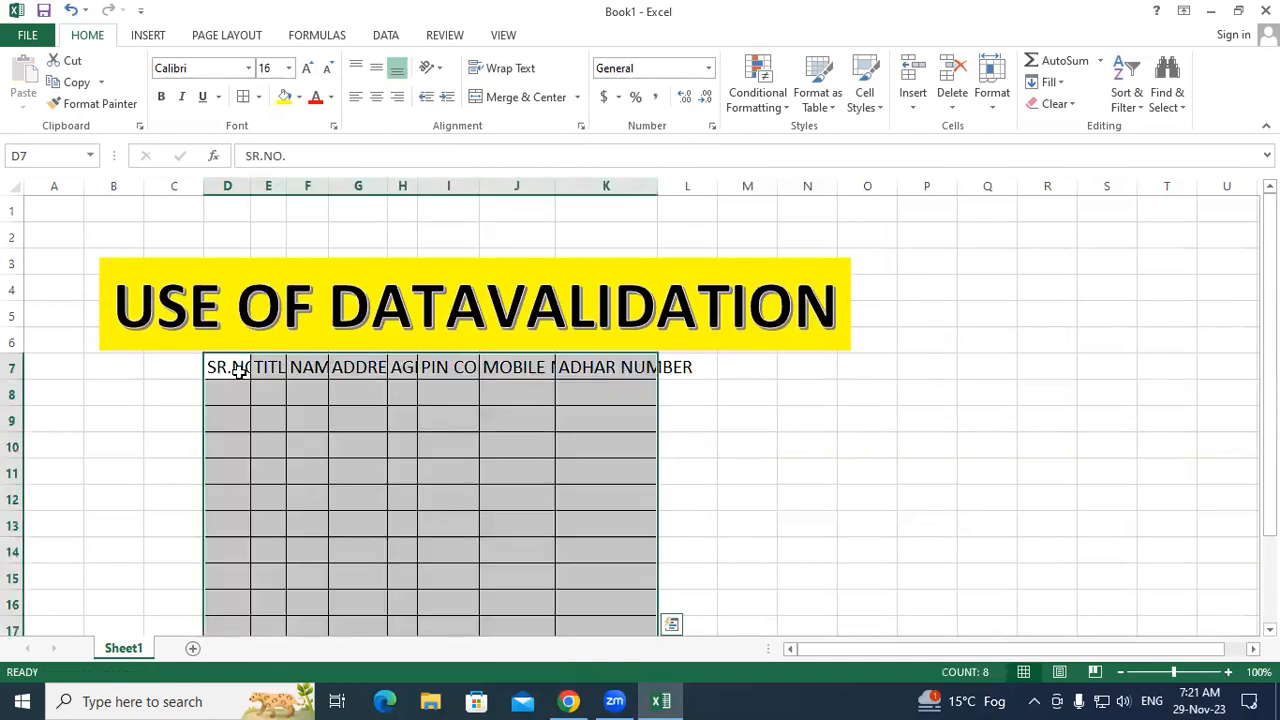
pyautogui.click(797, 446)
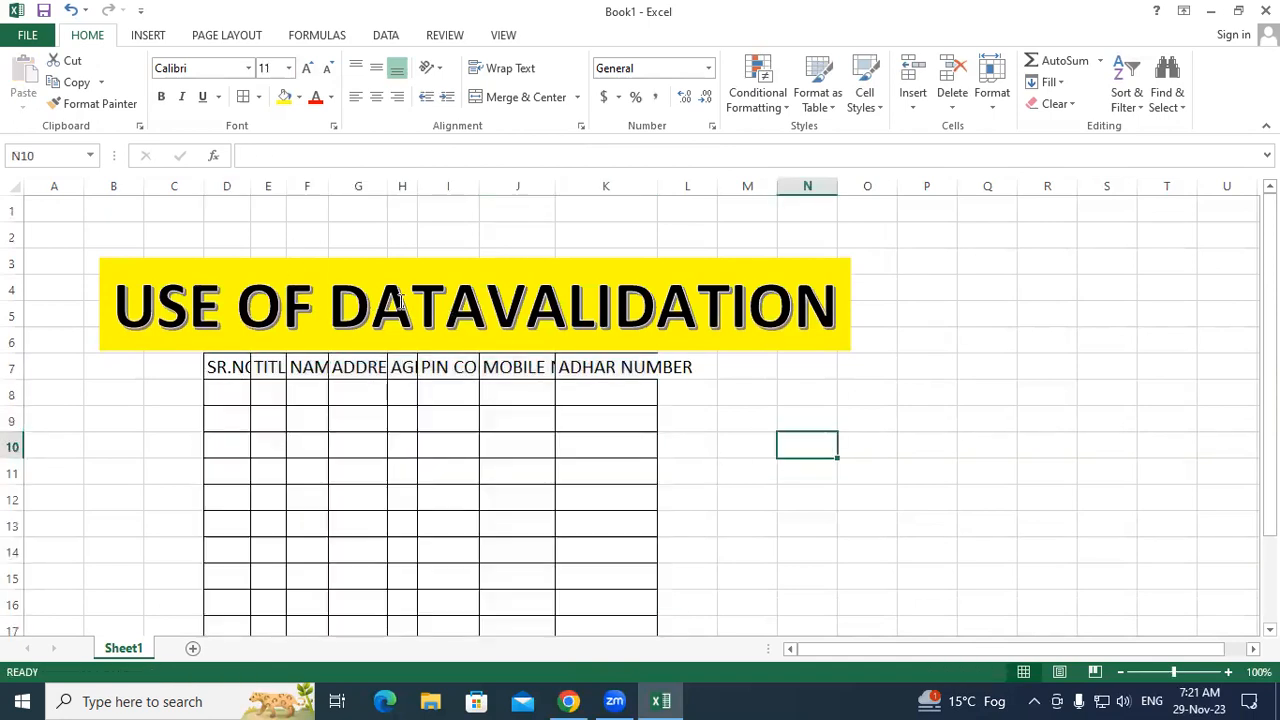
# Step: AutoFit columns D–K to the headings and shift the title banner right to align with the table
pyautogui.moveTo(228, 186); pyautogui.dragTo(659, 181)
pyautogui.doubleClick(659, 181)
pyautogui.click(857, 356)
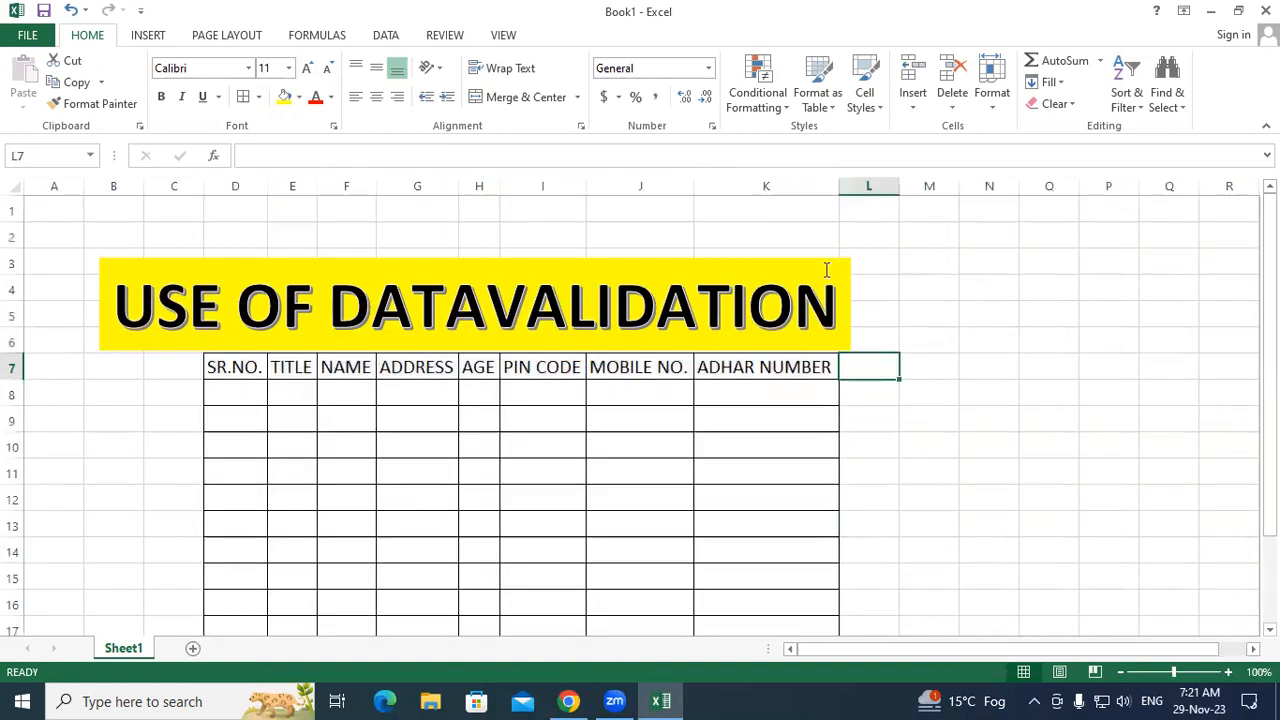
pyautogui.moveTo(838, 258); pyautogui.dragTo(880, 259)
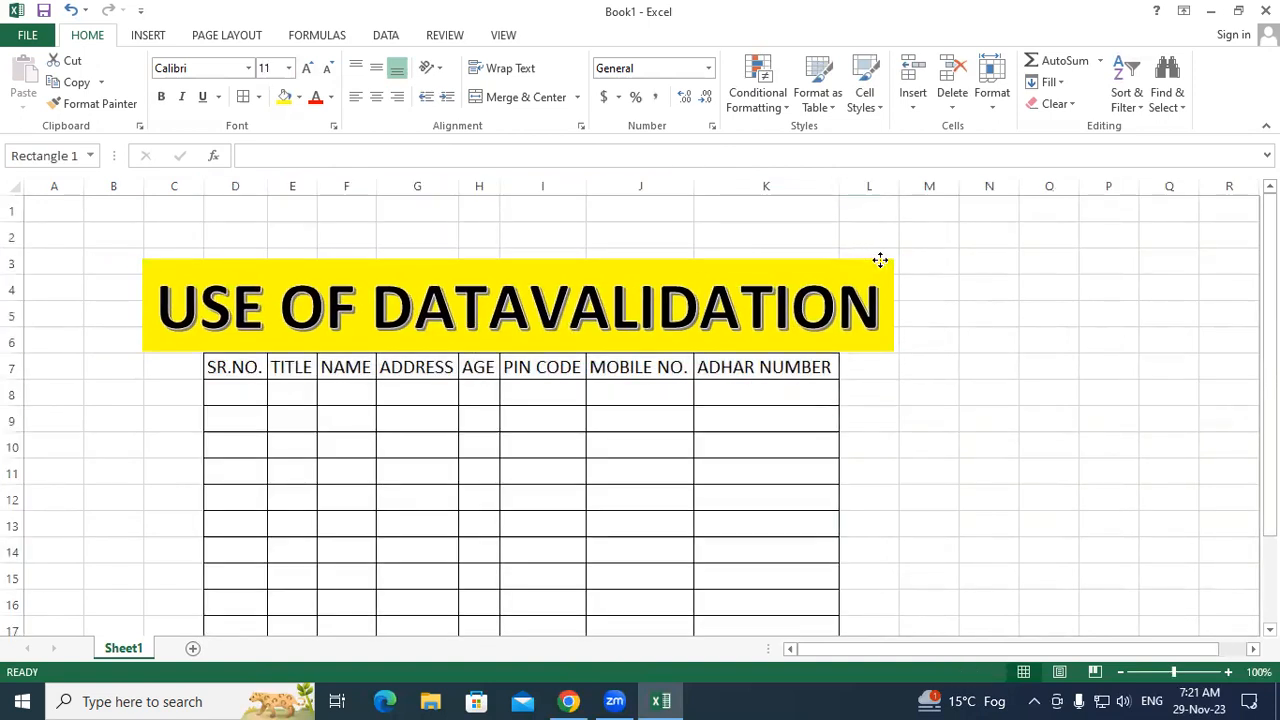
# Step: Make the header row D7:K7 bold
pyautogui.moveTo(232, 367); pyautogui.dragTo(766, 367)
pyautogui.click(161, 96)
pyautogui.click(934, 479)
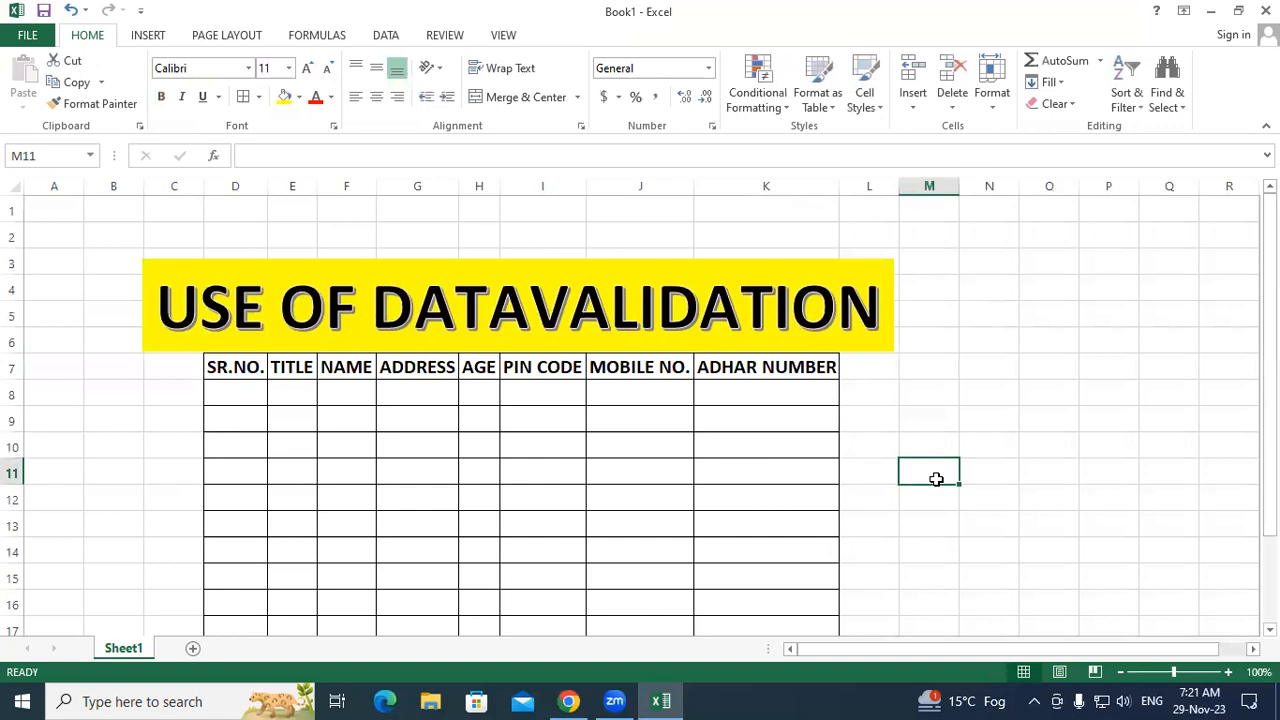
# Step: Clear All from C14:M20 to remove the extra bordered rows below the table
pyautogui.scroll(-1, 936, 479)
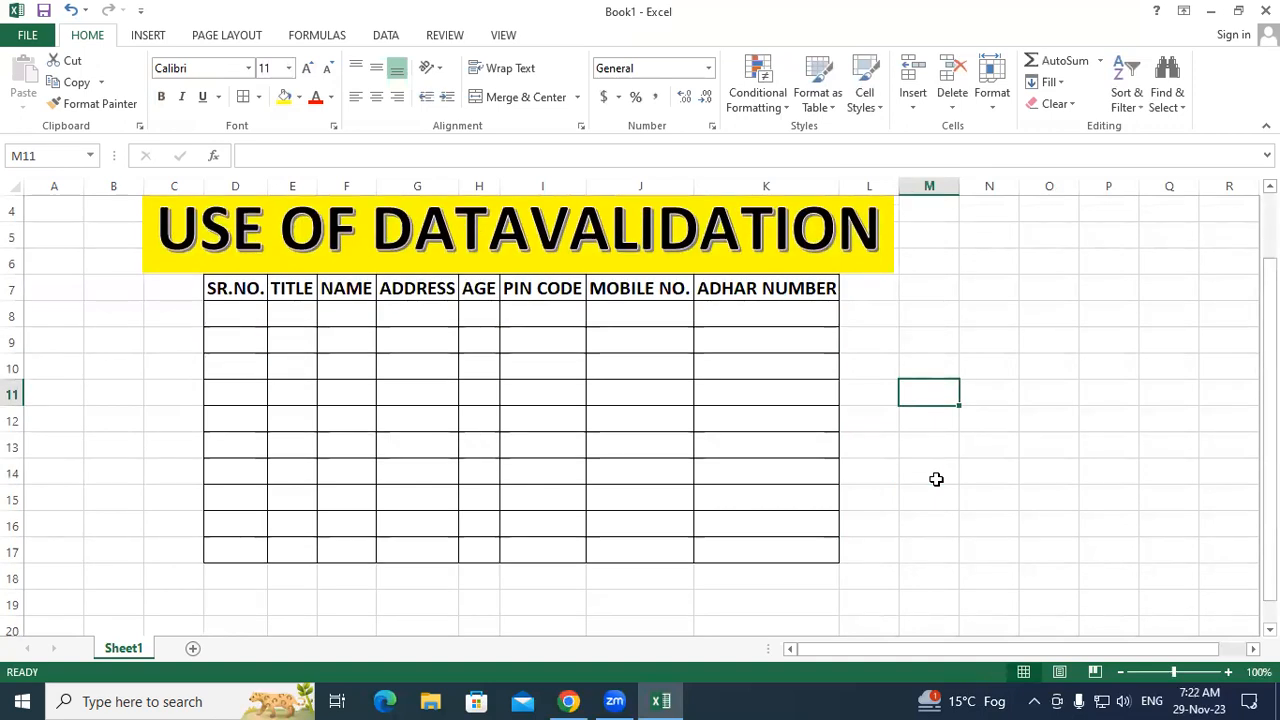
pyautogui.scroll(-1, 936, 479)
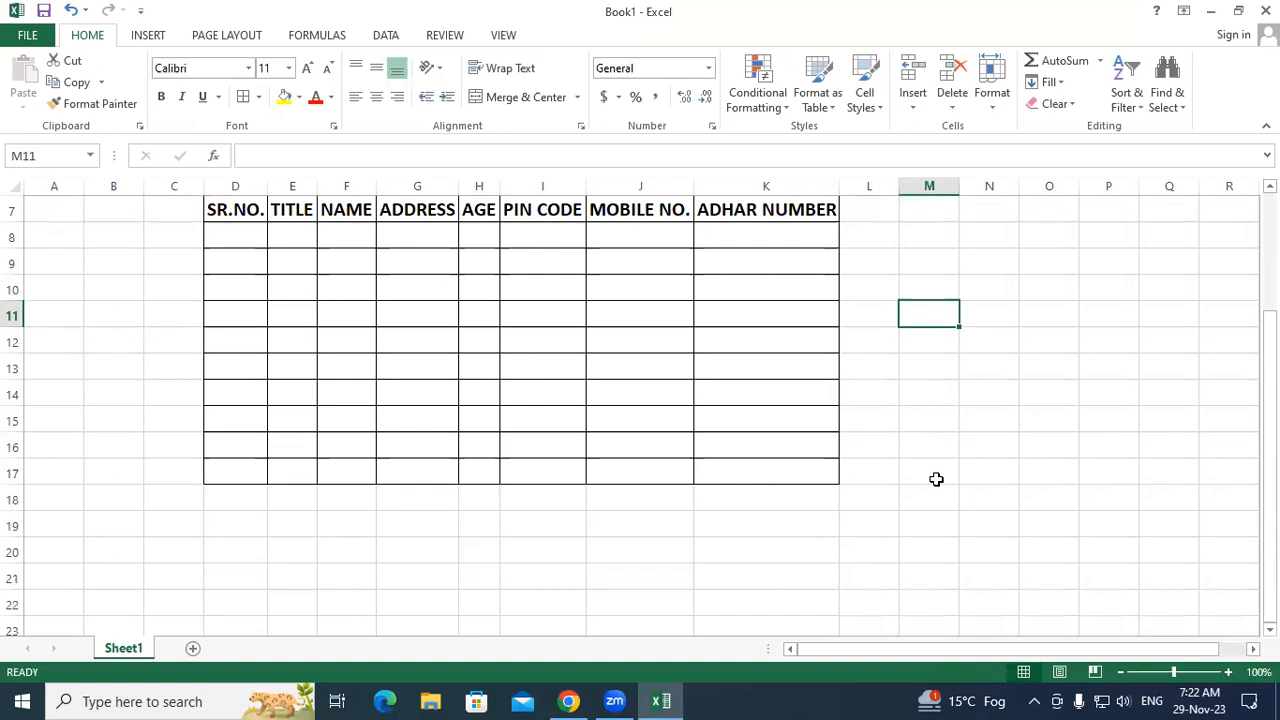
pyautogui.scroll(-1, 936, 479)
pyautogui.moveTo(151, 320); pyautogui.dragTo(946, 471)
pyautogui.click(1053, 104)
pyautogui.click(1071, 126)
pyautogui.click(1055, 343)
pyautogui.scroll(3, 1055, 343)
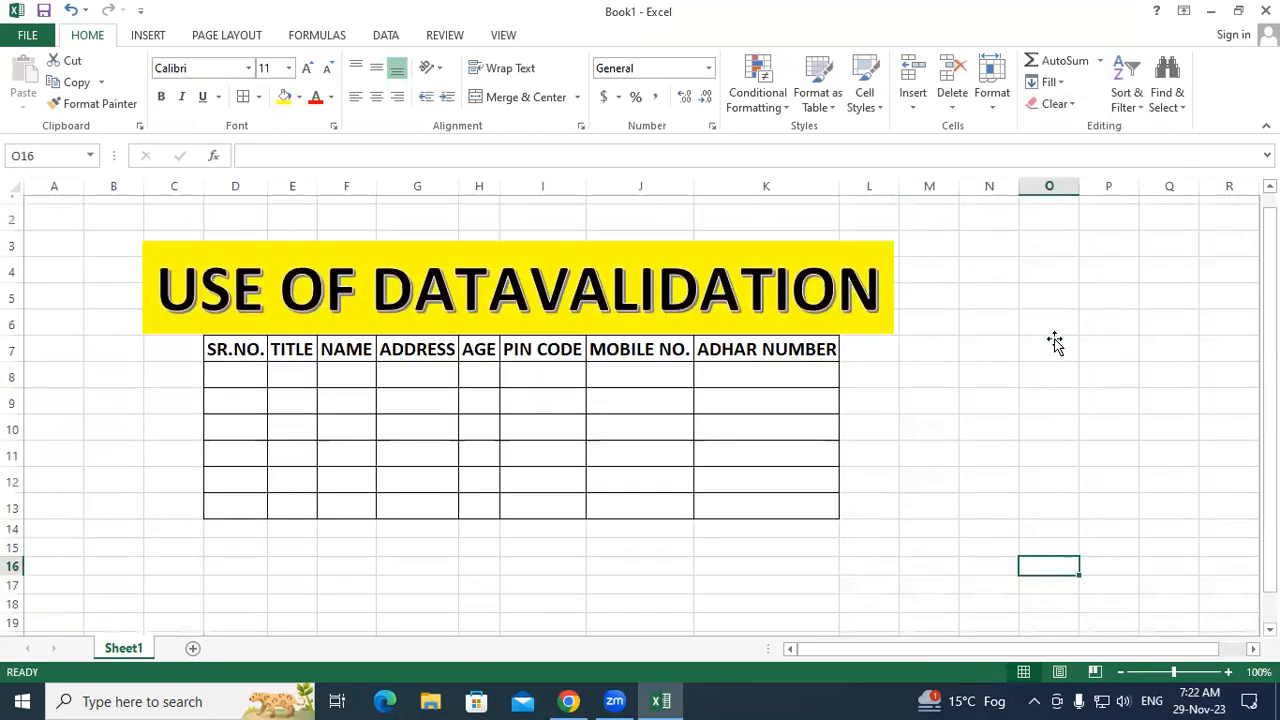
pyautogui.click(1006, 357)
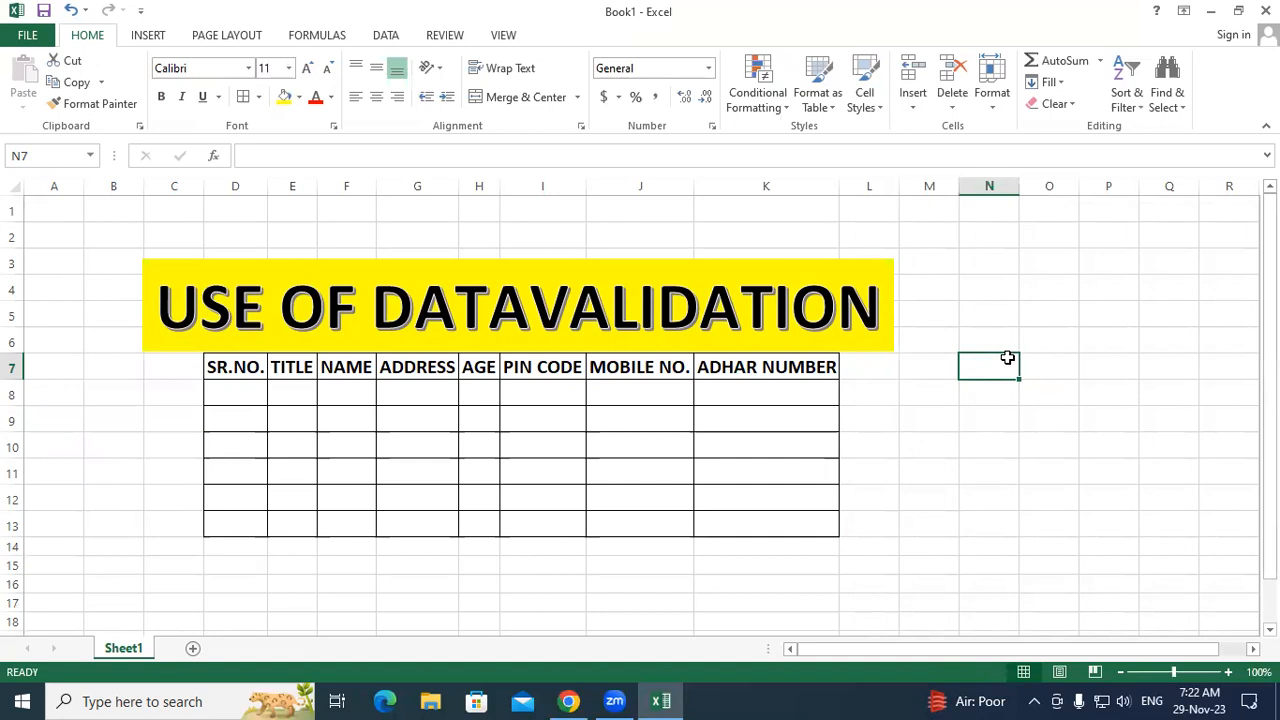
pyautogui.click(990, 405)
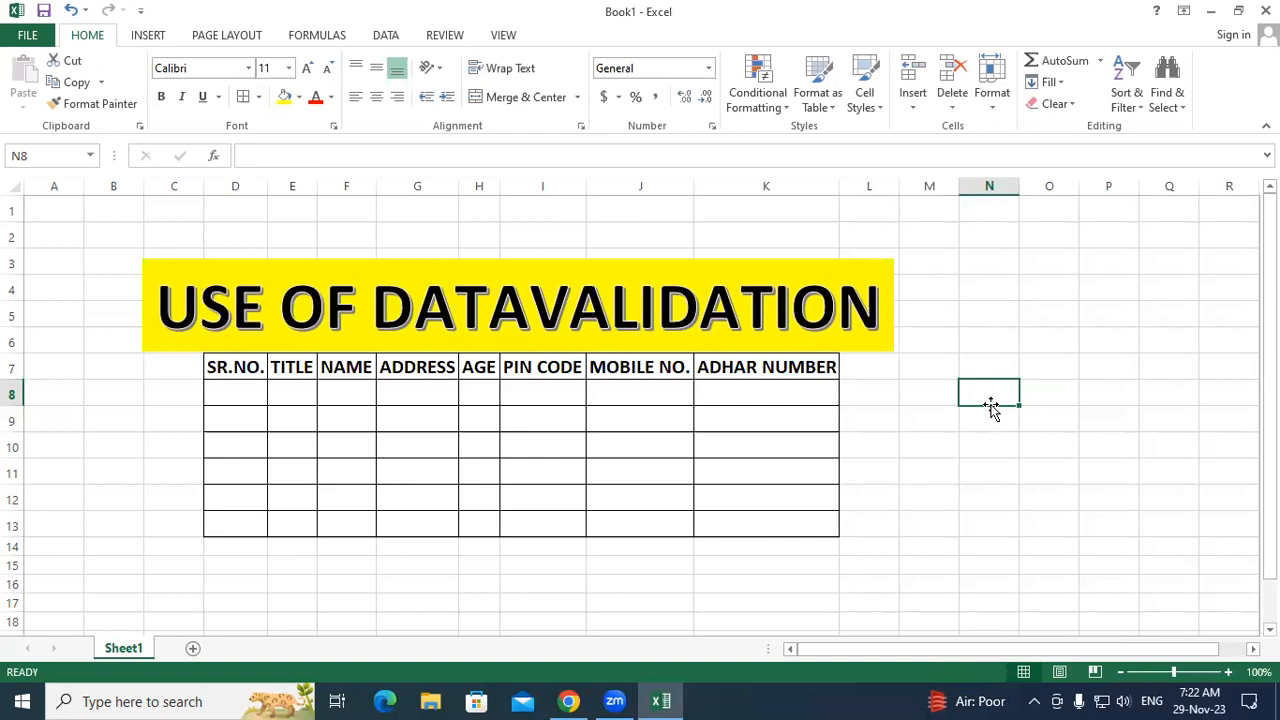
pyautogui.click(344, 391)
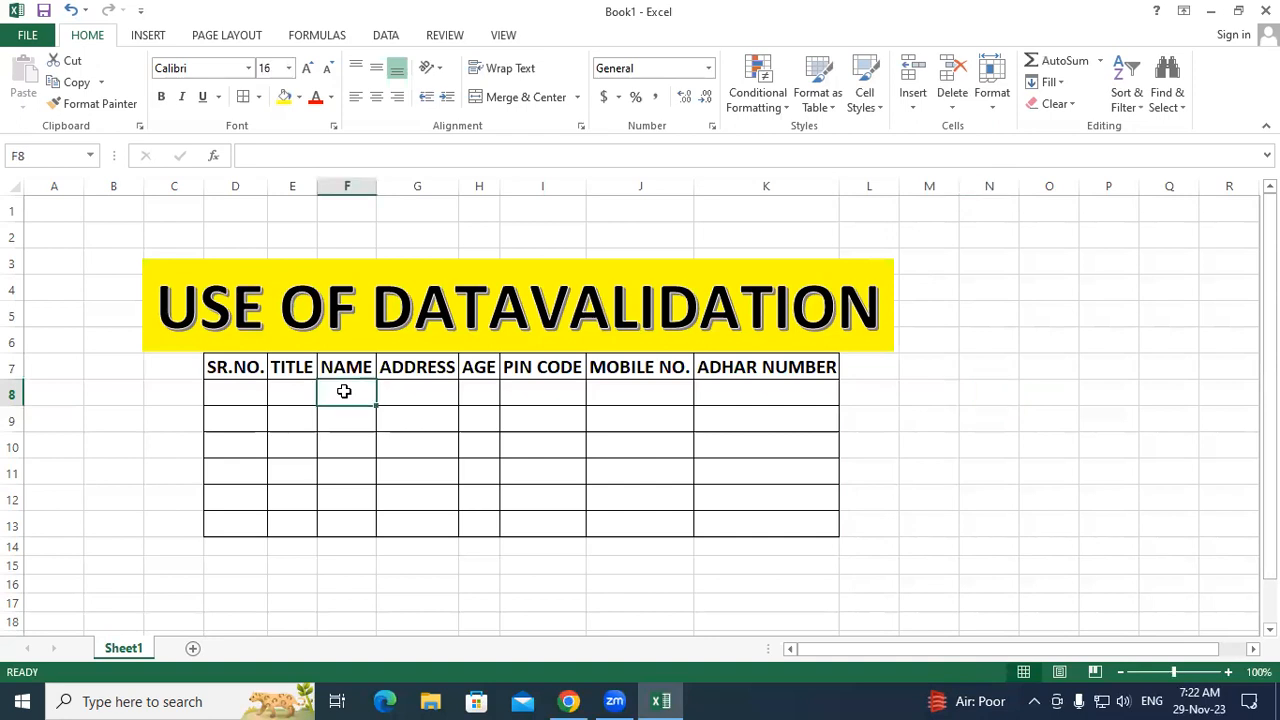
# Step: Enter the first five sample names down the NAME column from F8 to F12
pyautogui.write('PRAVEEN')
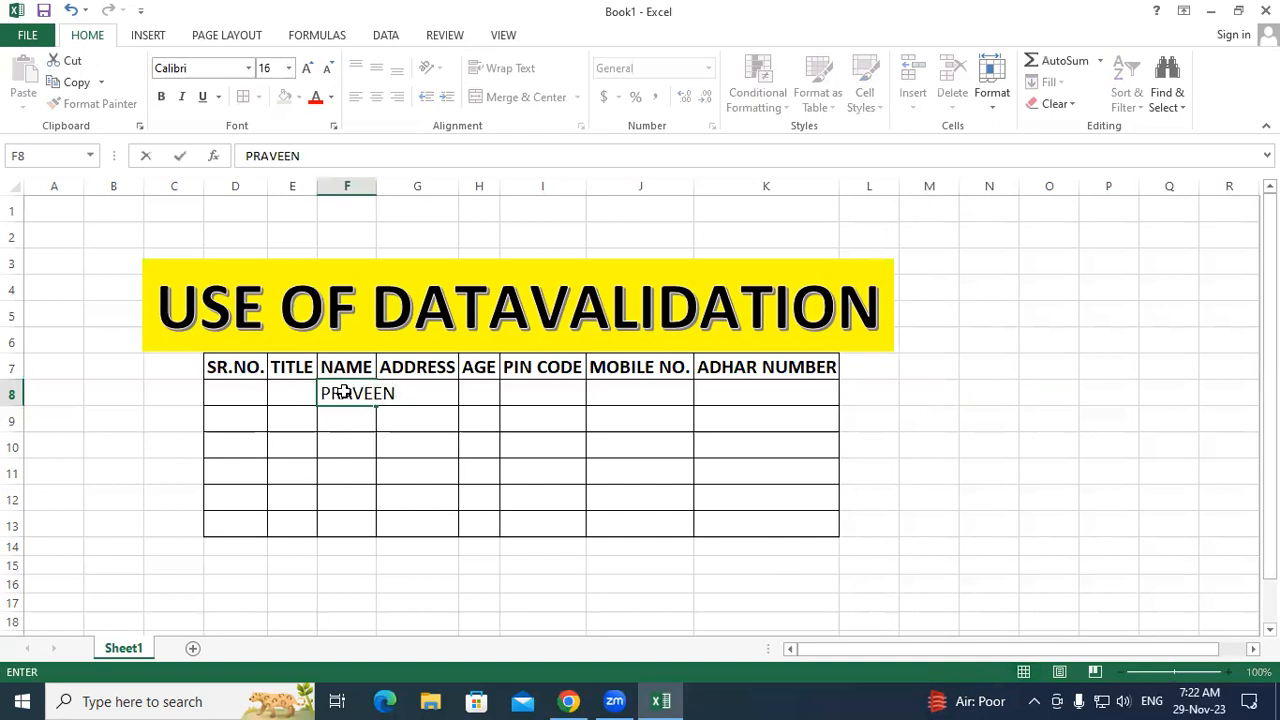
pyautogui.press('Return')
pyautogui.write('NEHA')
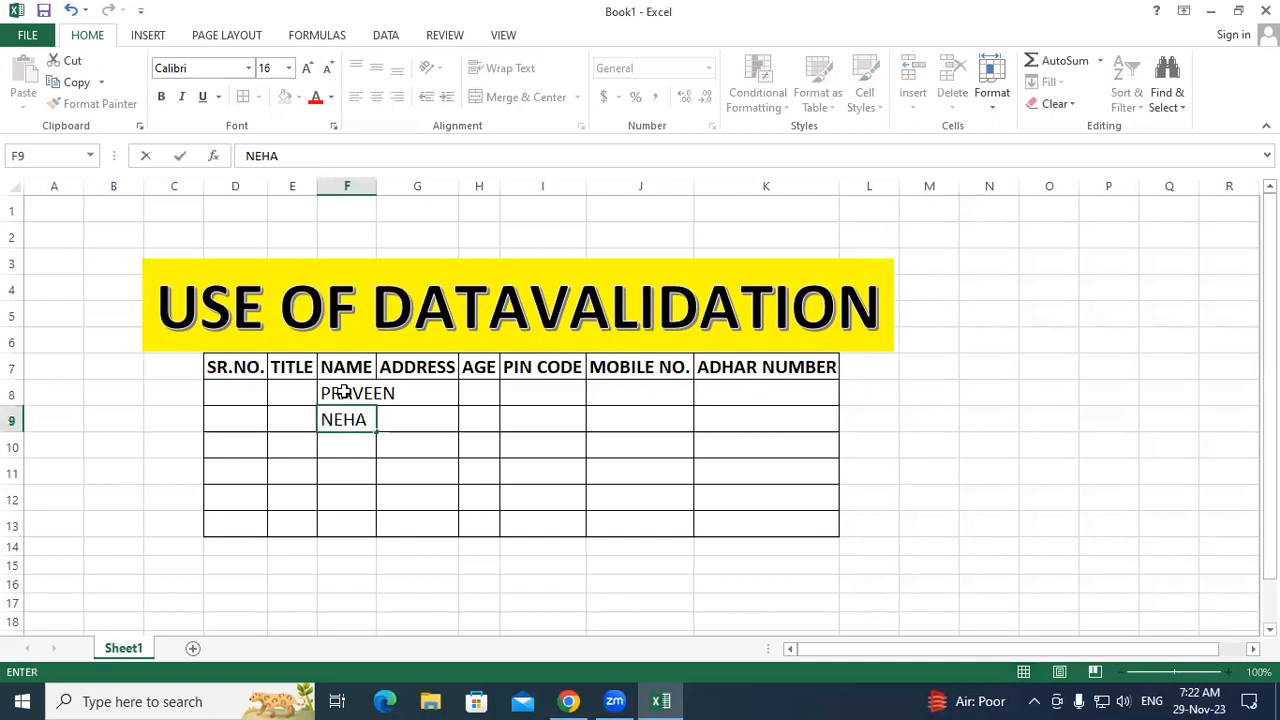
pyautogui.press('Return')
pyautogui.write('S')
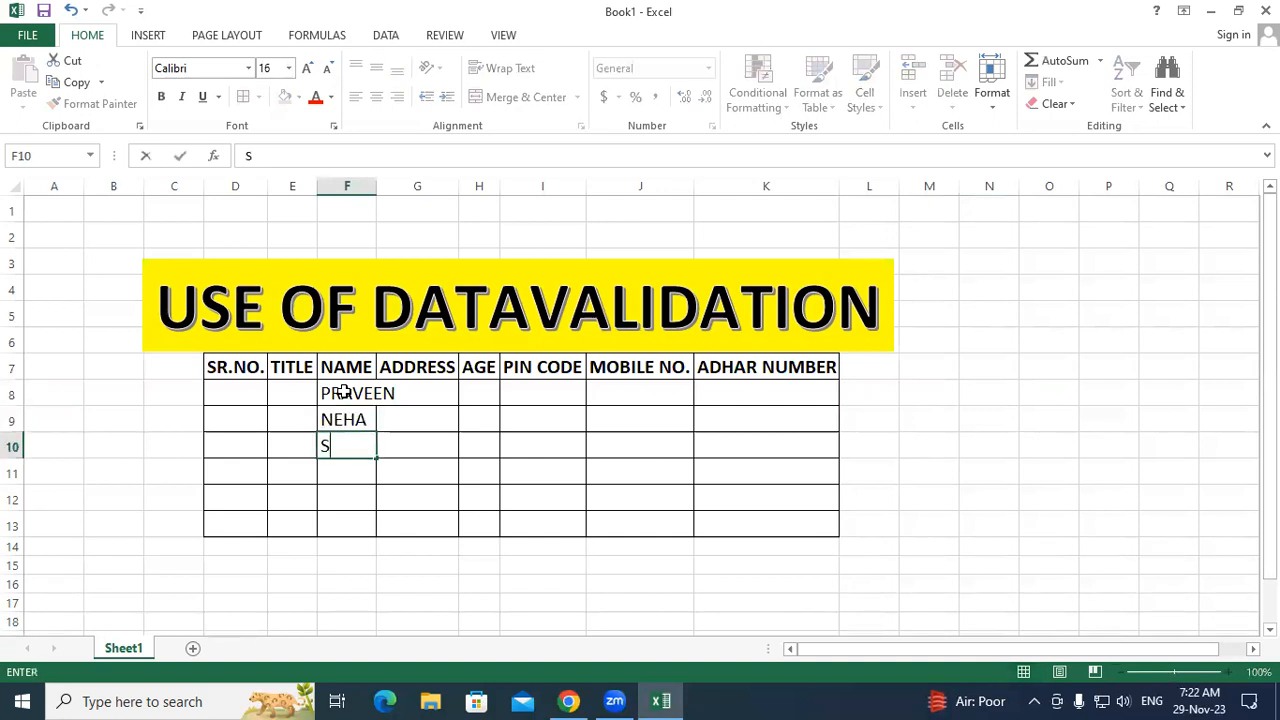
pyautogui.write('AGAR')
pyautogui.press('Return')
pyautogui.write('ROHIT')
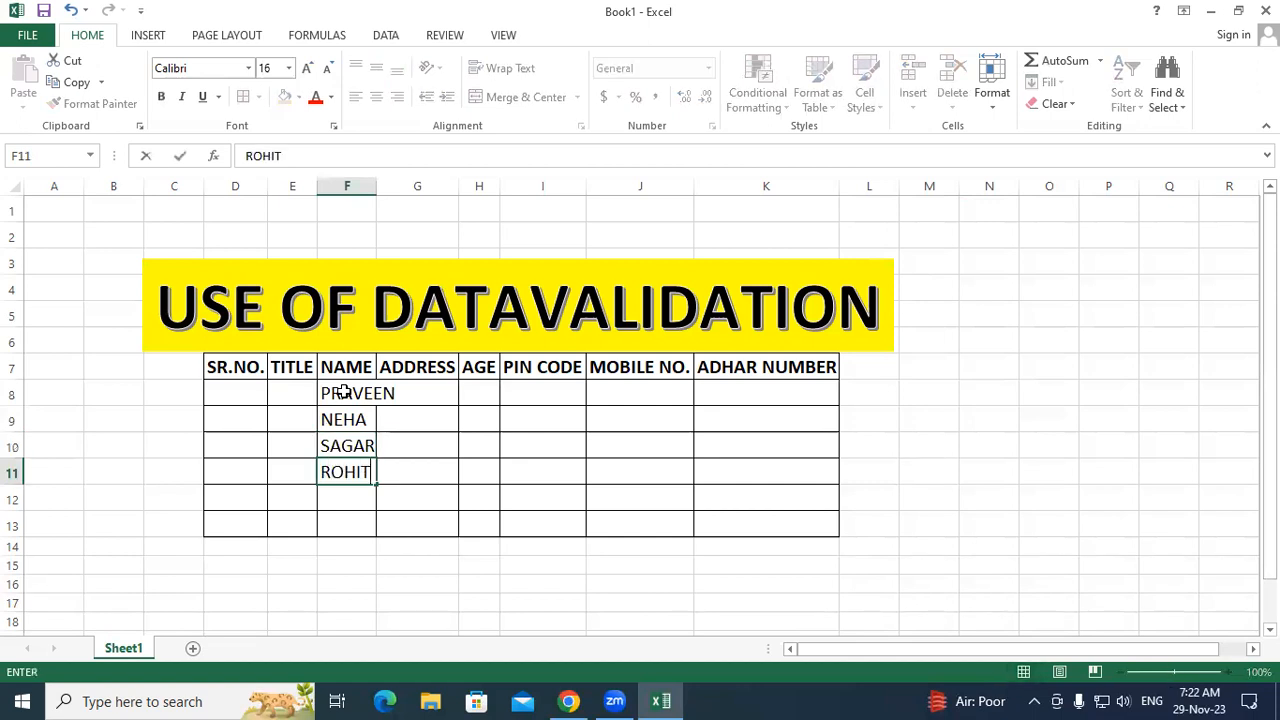
pyautogui.press('Return')
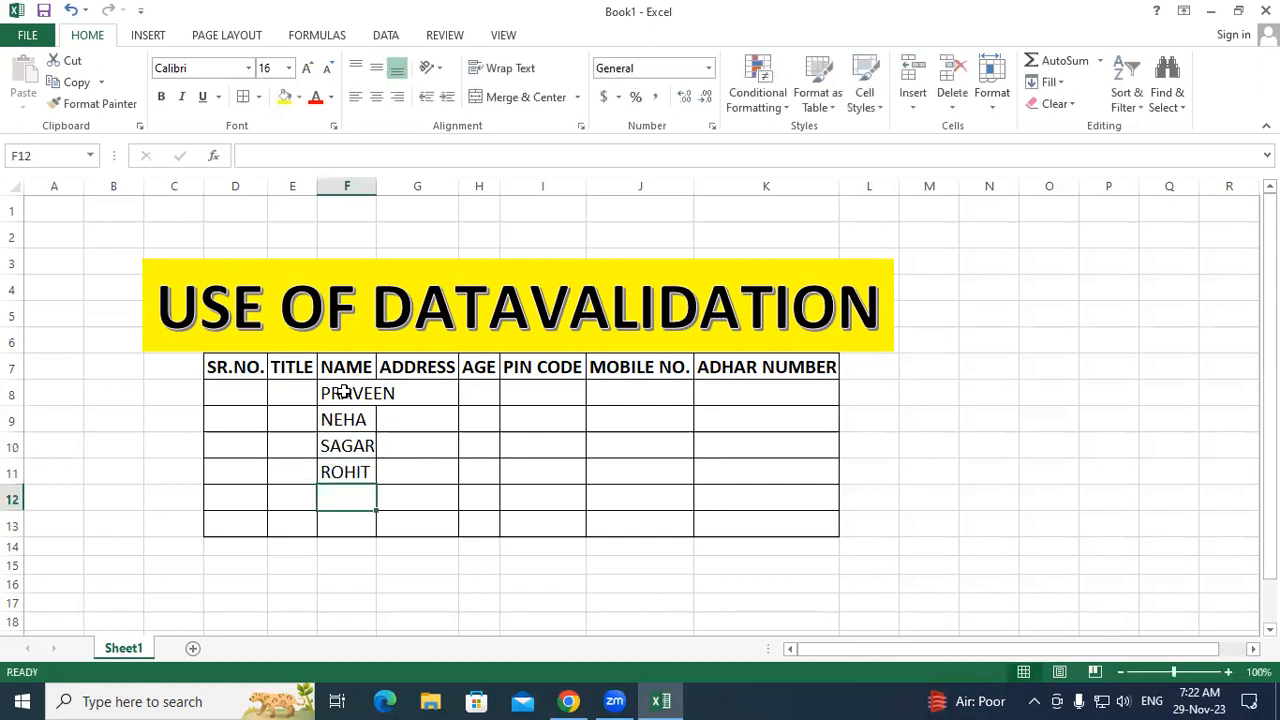
pyautogui.write('RAJAN')
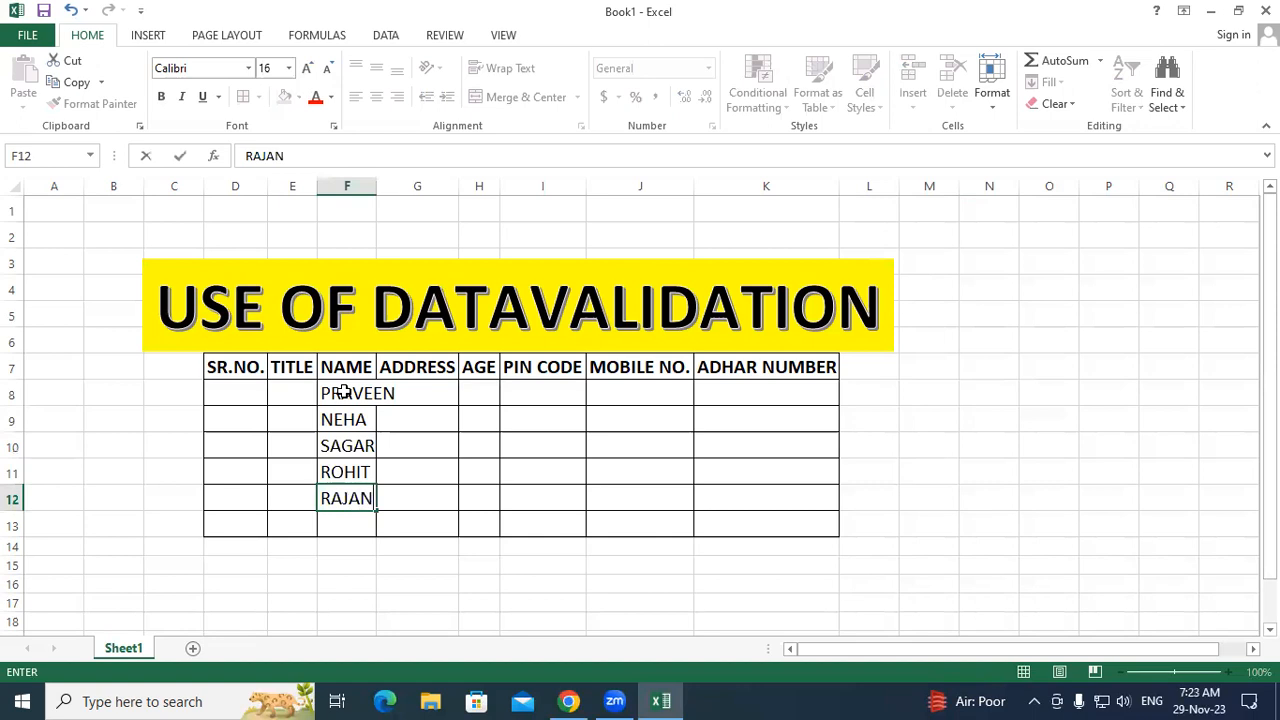
pyautogui.hotkey('ctrl', 'Return')
pyautogui.press('Return')
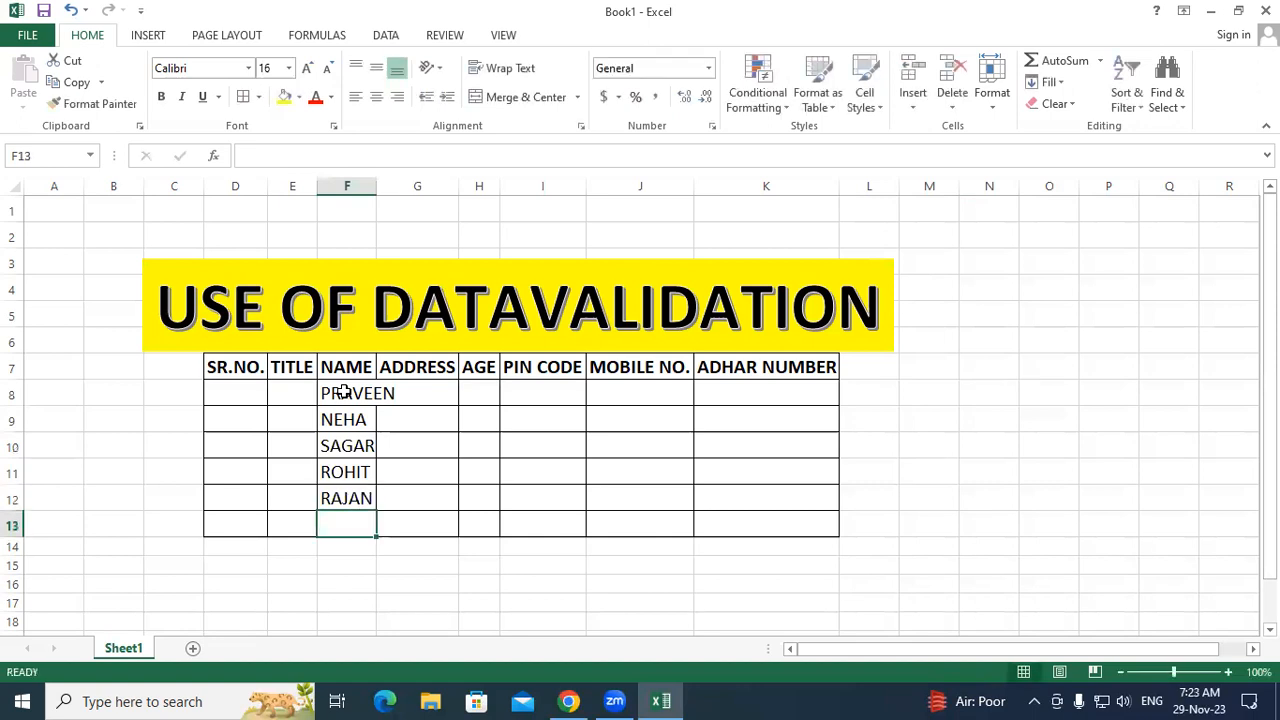
# Step: Enter four more sample names in F13:F16, running three rows below the bordered table
pyautogui.write('NE')
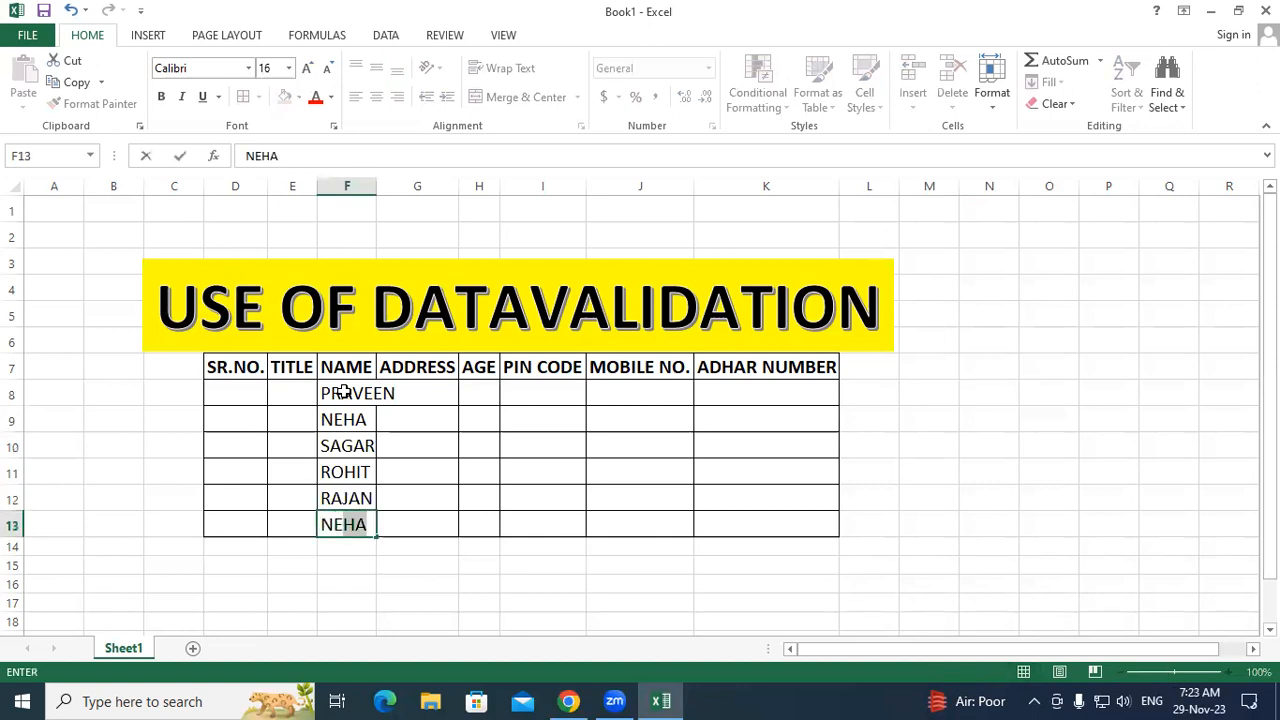
pyautogui.press('BackSpace')
pyautogui.press('BackSpace')
pyautogui.write('ISHA')
pyautogui.click(450, 437)
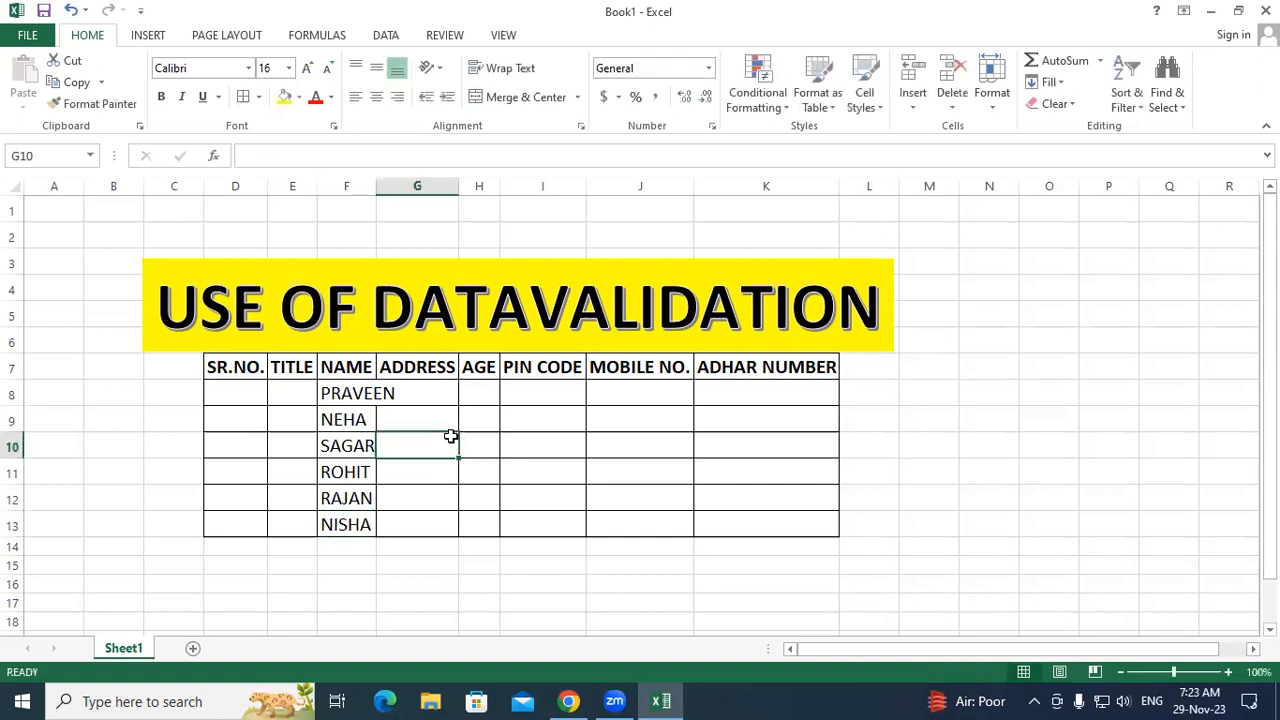
pyautogui.click(345, 548)
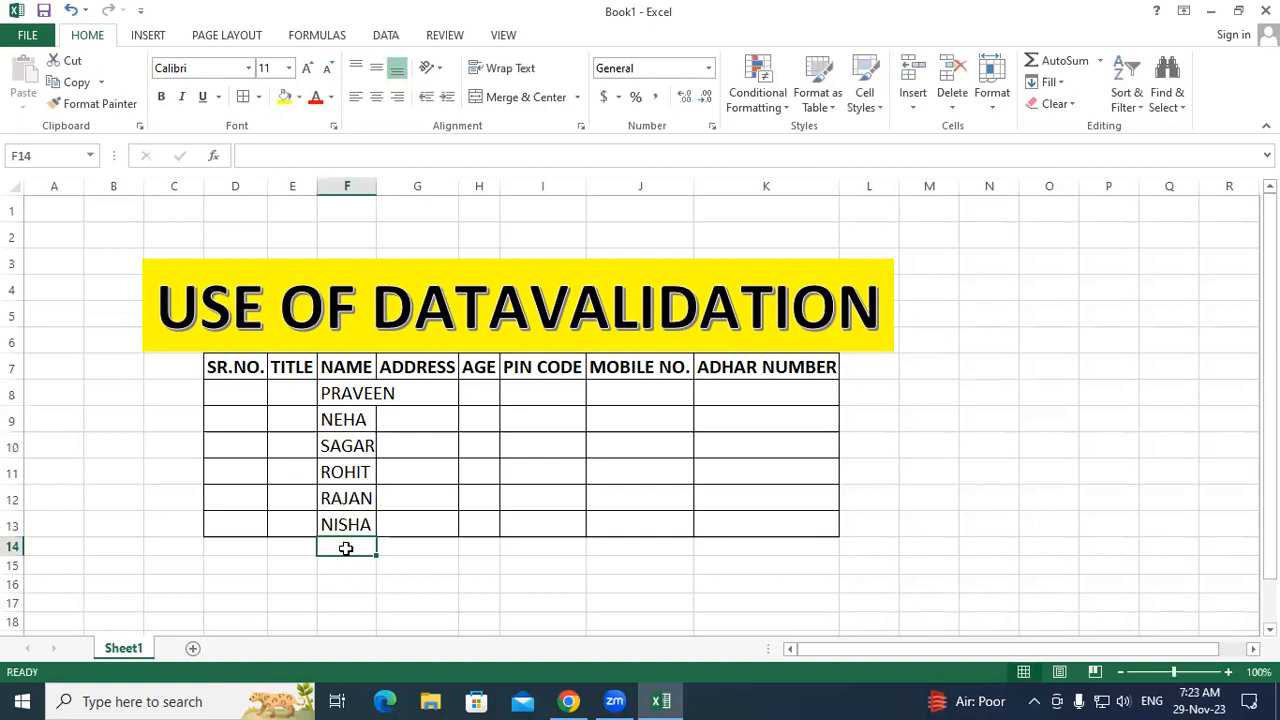
pyautogui.write('NEELAM')
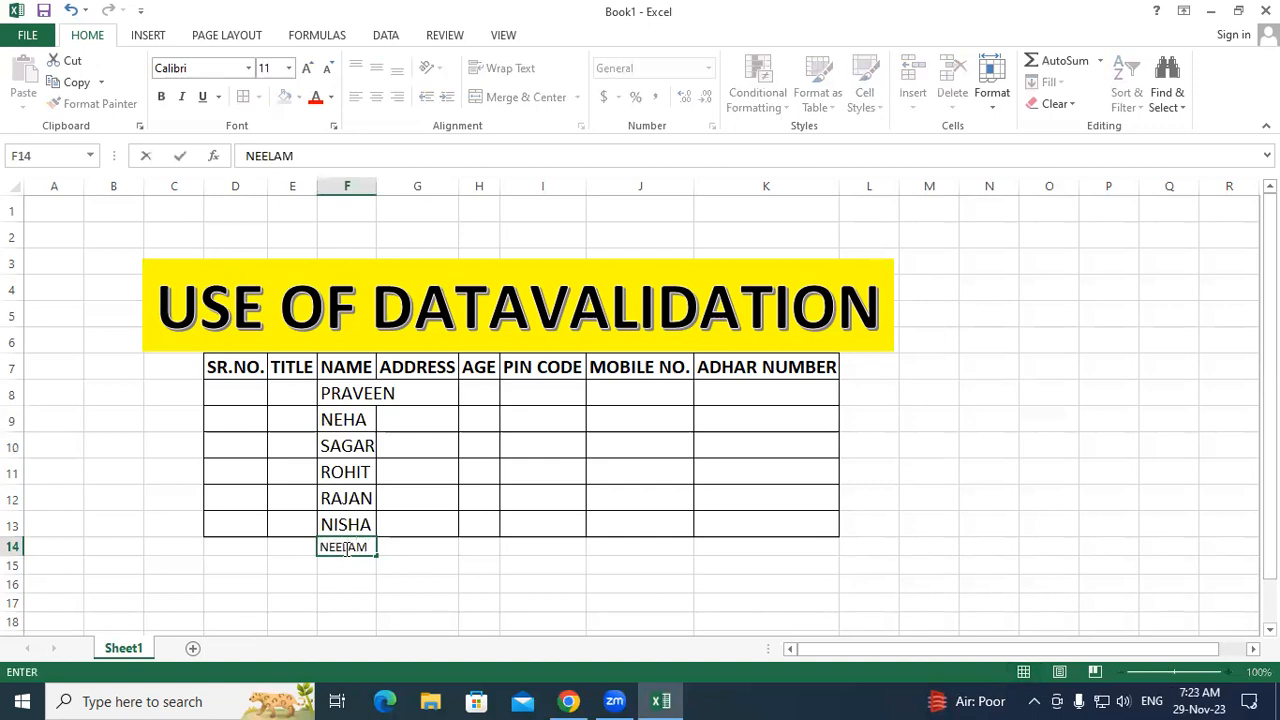
pyautogui.press('Return')
pyautogui.write('MANISH')
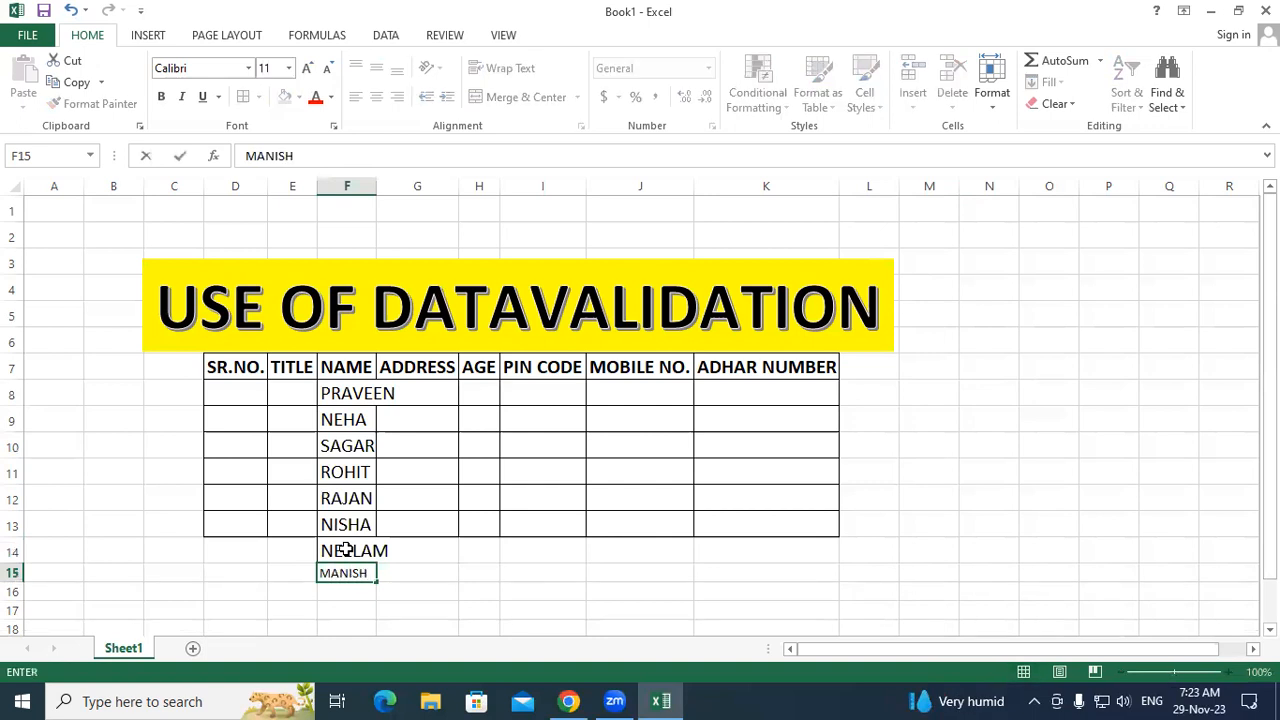
pyautogui.press('Return')
pyautogui.write('KIRAN')
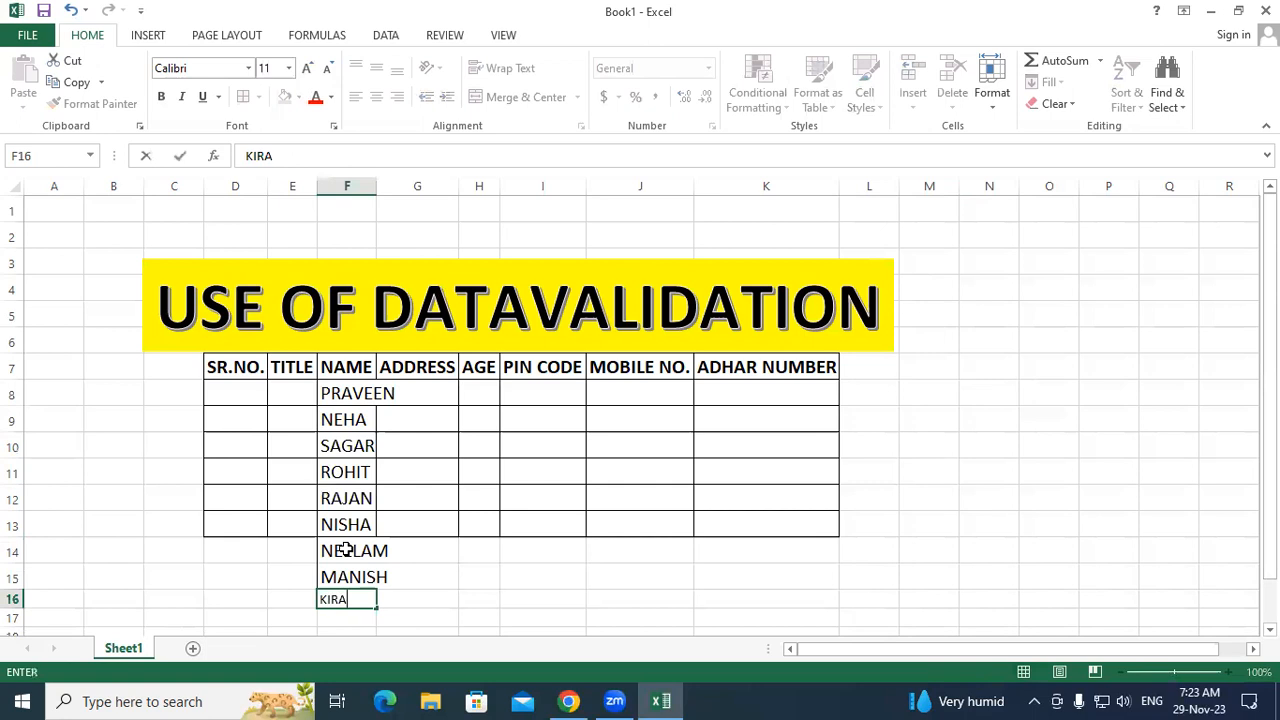
pyautogui.click(544, 539)
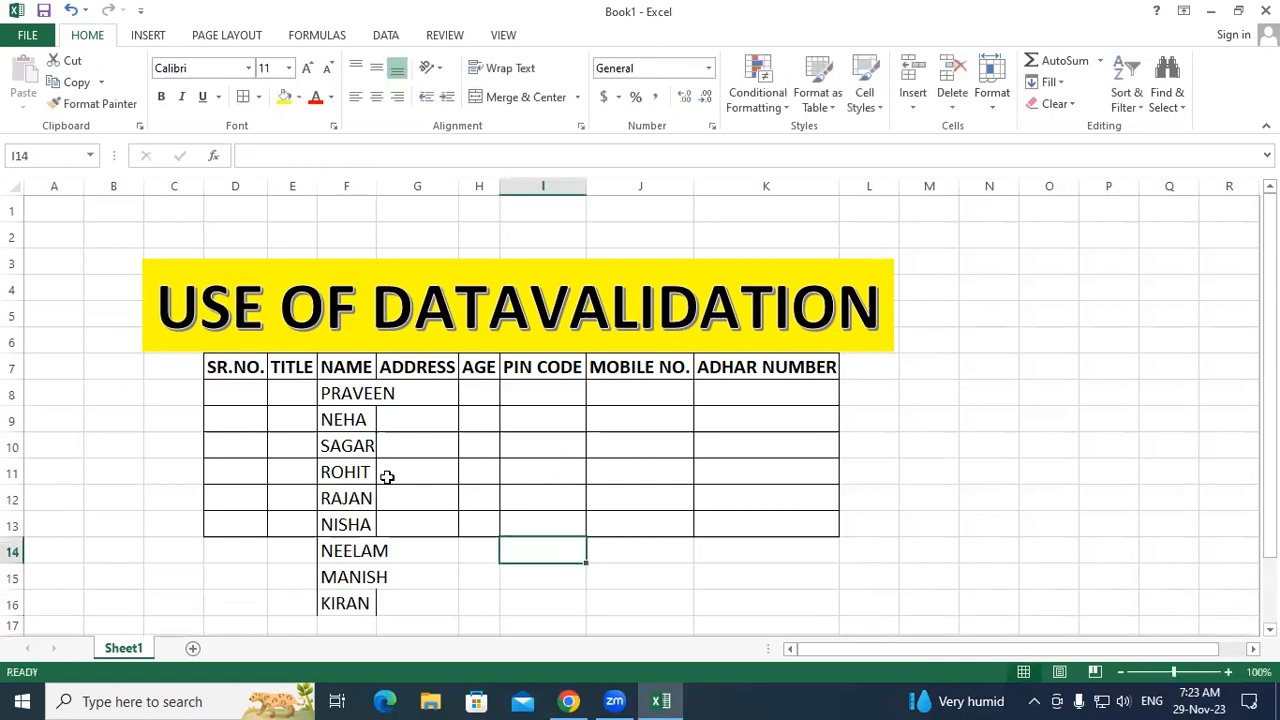
# Step: Apply All Borders to D7:K16 and autofit the NAME column width
pyautogui.moveTo(247, 376); pyautogui.dragTo(763, 606)
pyautogui.click(243, 101)
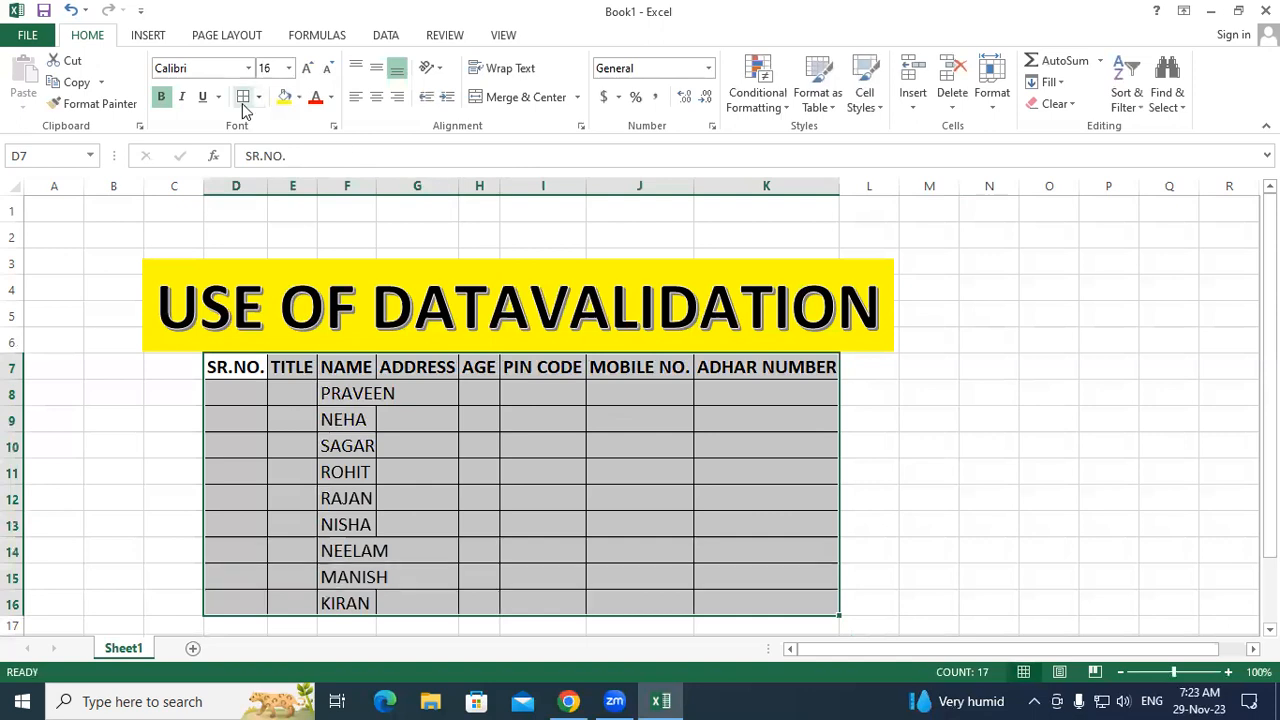
pyautogui.doubleClick(375, 187)
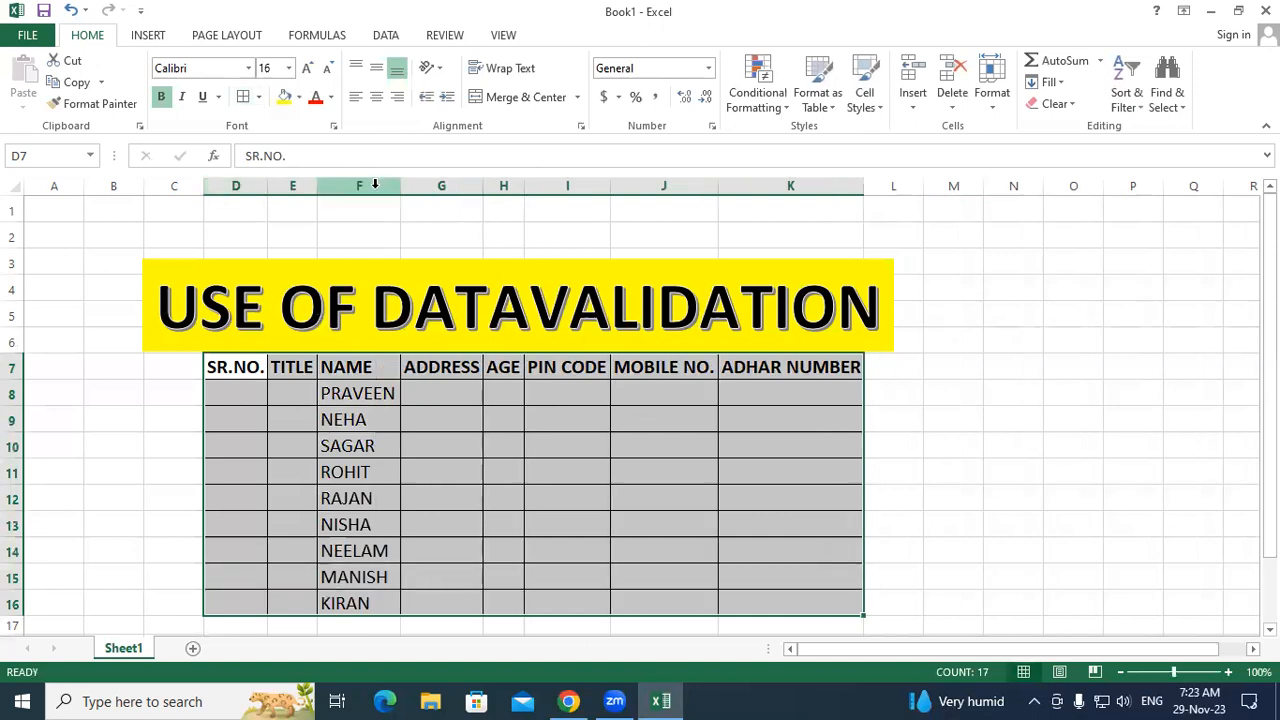
pyautogui.click(564, 462)
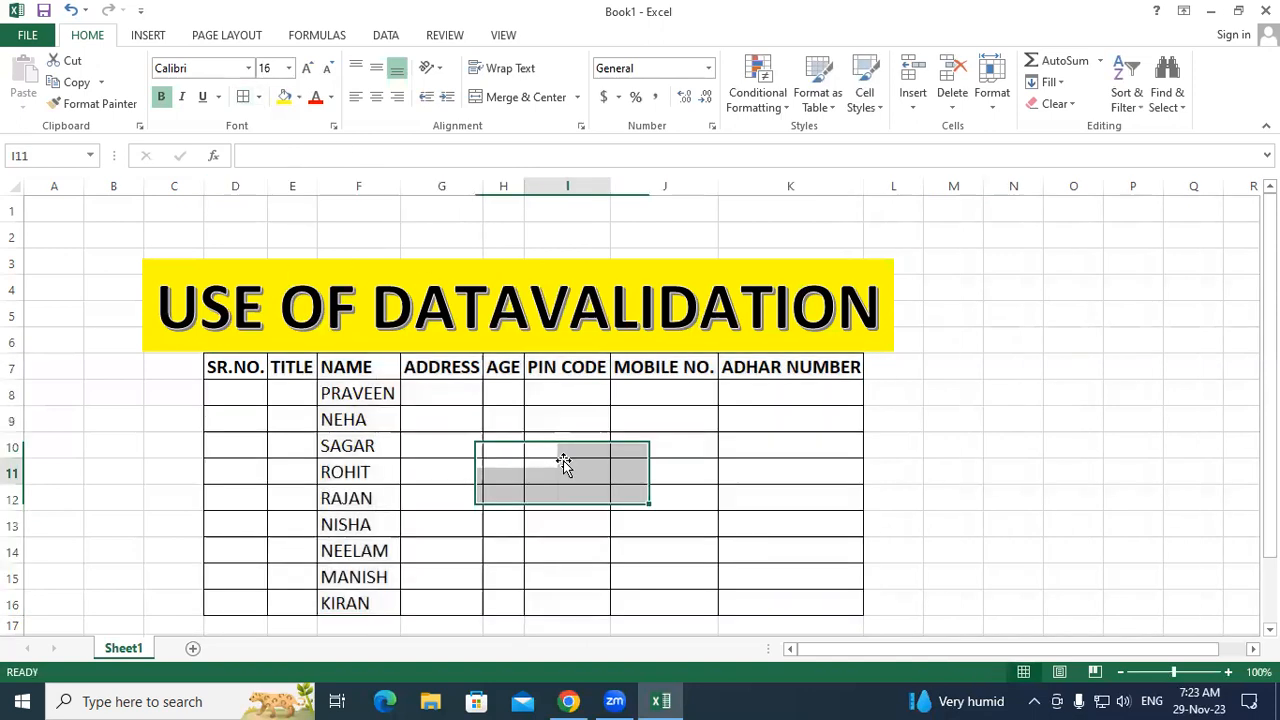
# Step: Copy the bold NAME header formatting onto the data cells D8:K16 with Format Painter
pyautogui.click(276, 398)
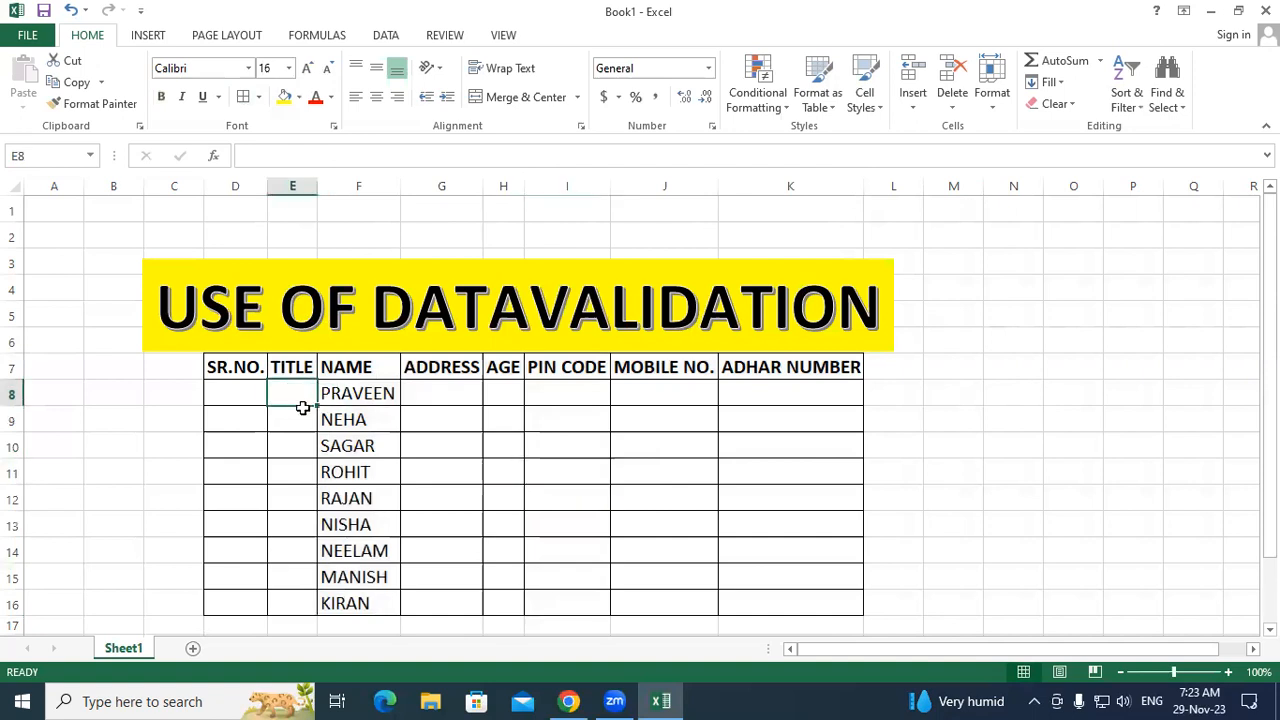
pyautogui.click(494, 448)
pyautogui.click(324, 367)
pyautogui.click(95, 103)
pyautogui.moveTo(223, 392); pyautogui.dragTo(768, 603)
pyautogui.click(958, 515)
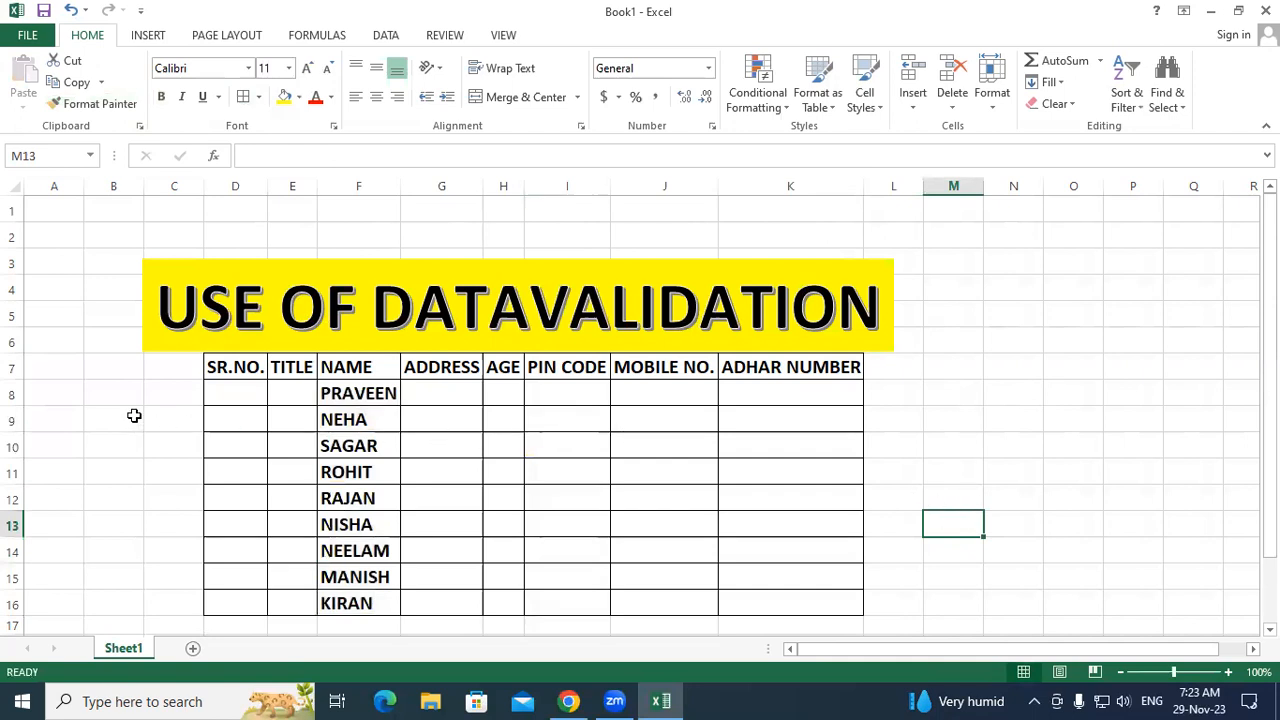
# Step: Enter 1 and 2 in D8:D9 and fill the SR.NO. series down to 9 in D16
pyautogui.click(218, 390)
pyautogui.write('1')
pyautogui.click(289, 420)
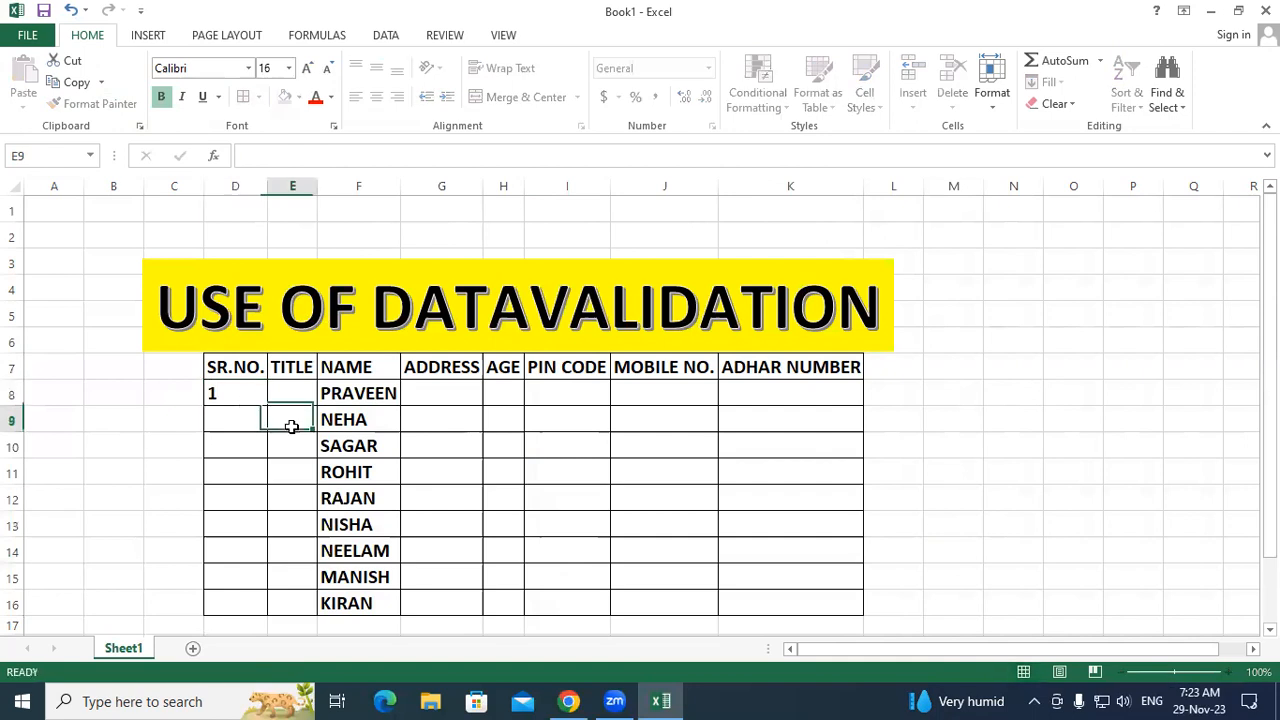
pyautogui.click(246, 413)
pyautogui.write('2')
pyautogui.click(309, 429)
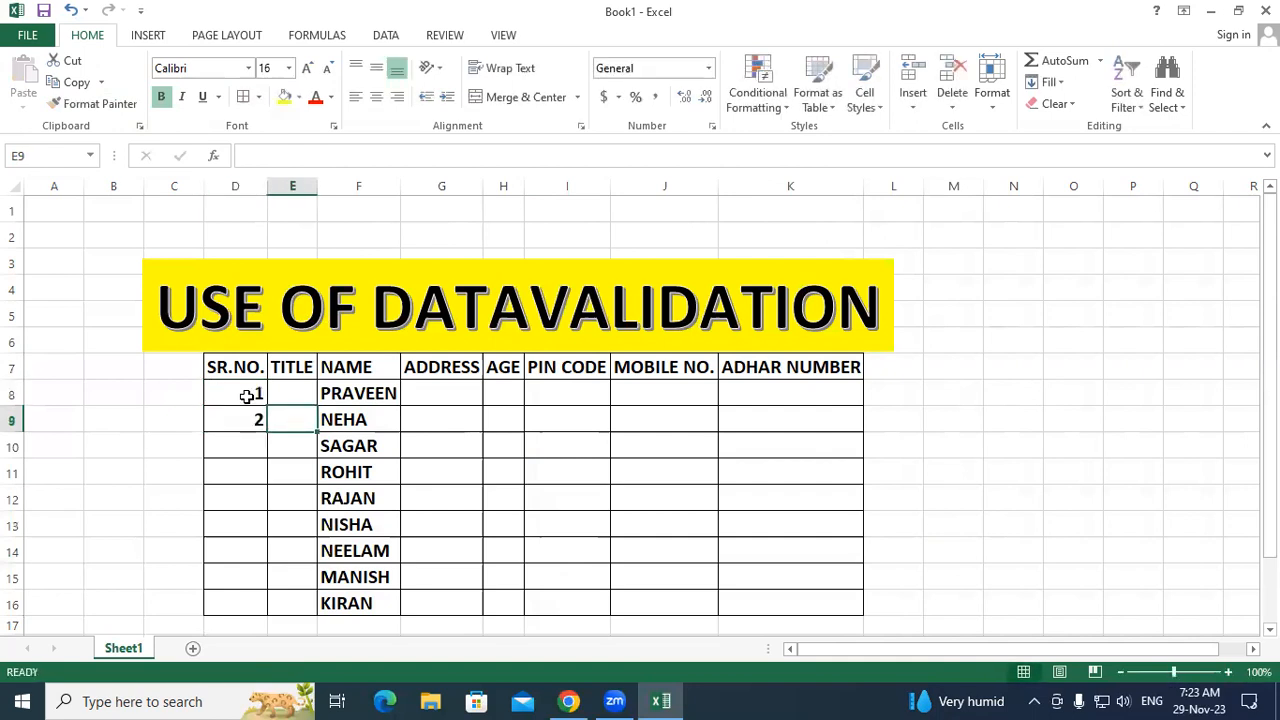
pyautogui.click(248, 403)
pyautogui.moveTo(246, 410); pyautogui.dragTo(281, 609)
pyautogui.click(538, 550)
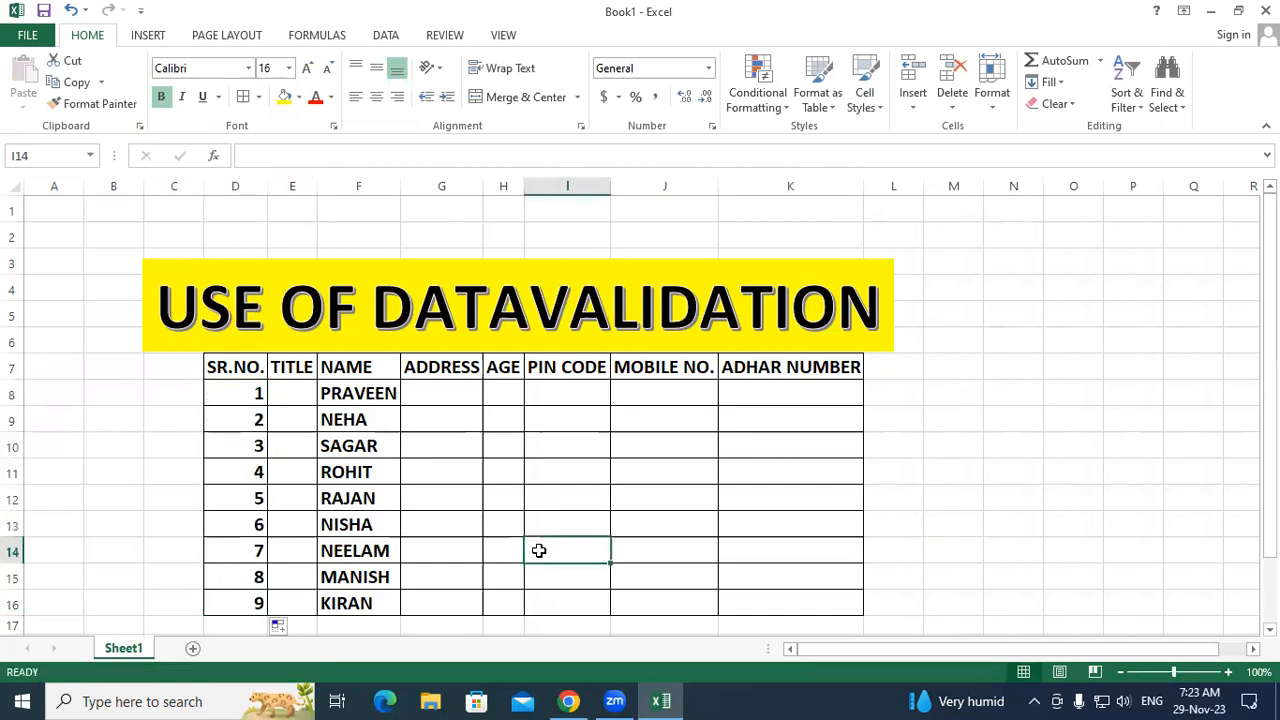
pyautogui.click(61, 311)
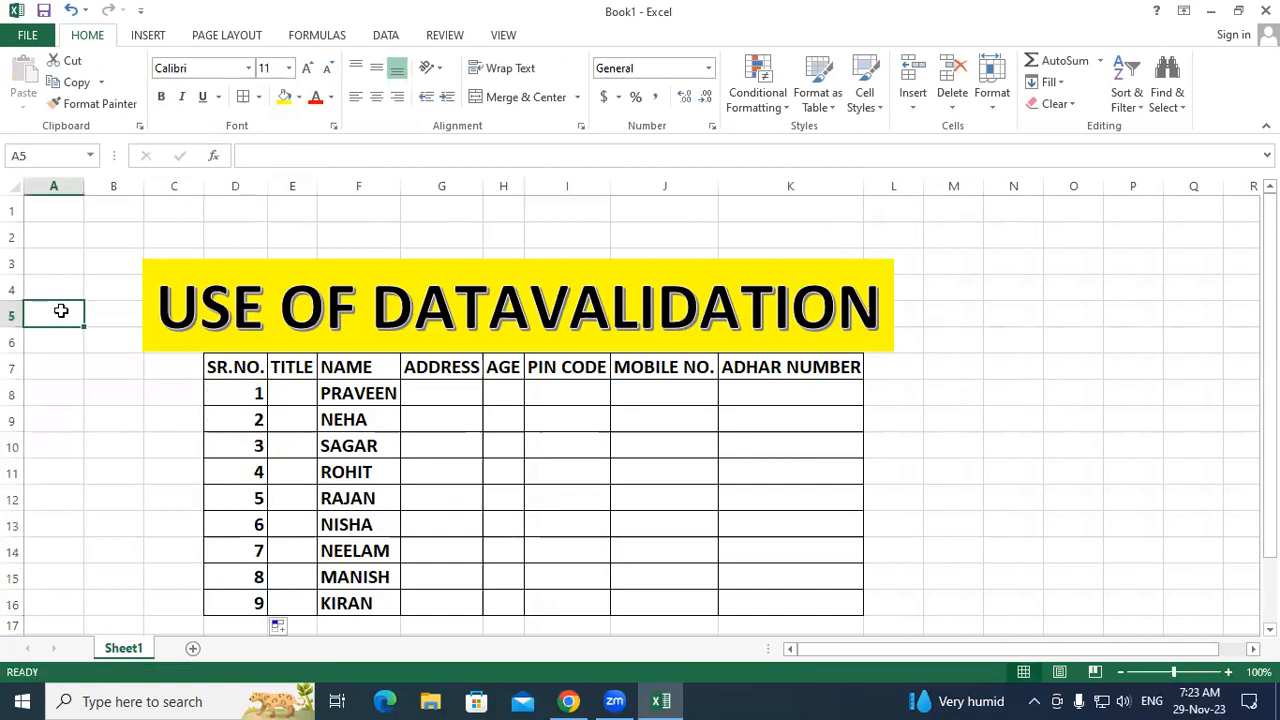
# Step: Type the title options MR in A5 and MRS in A6
pyautogui.write('MR')
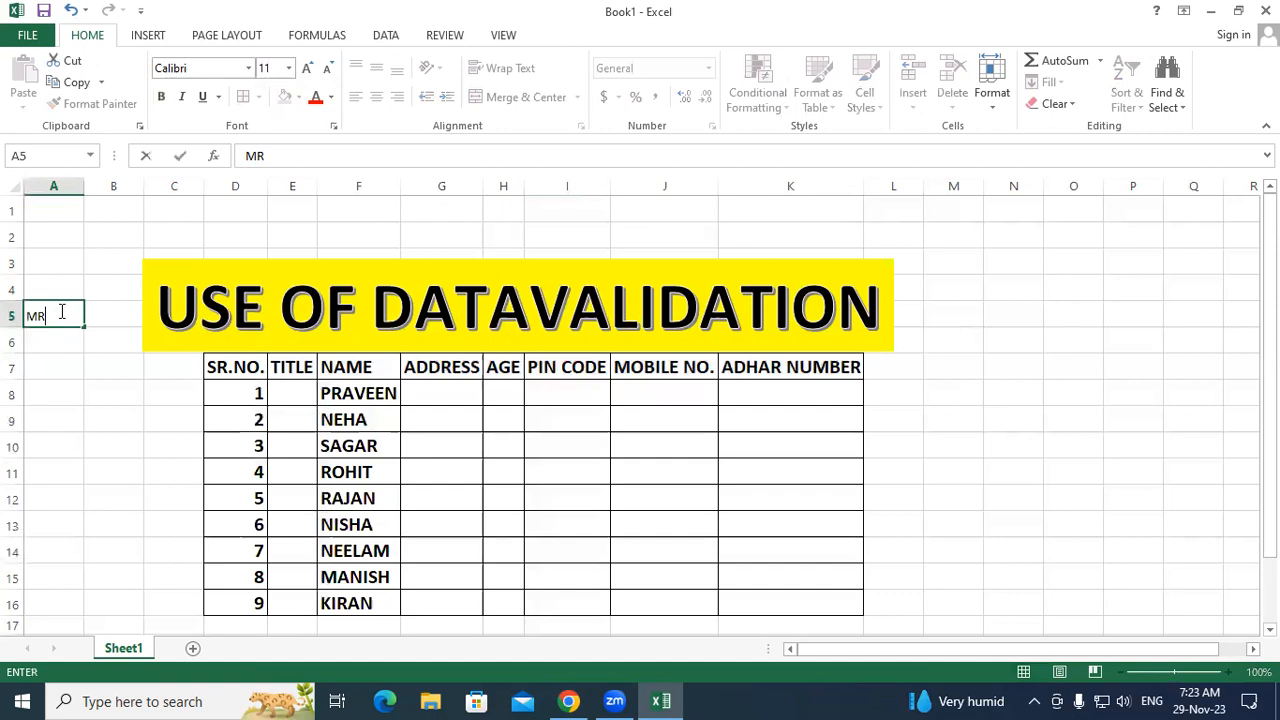
pyautogui.press('Return')
pyautogui.write('MRS')
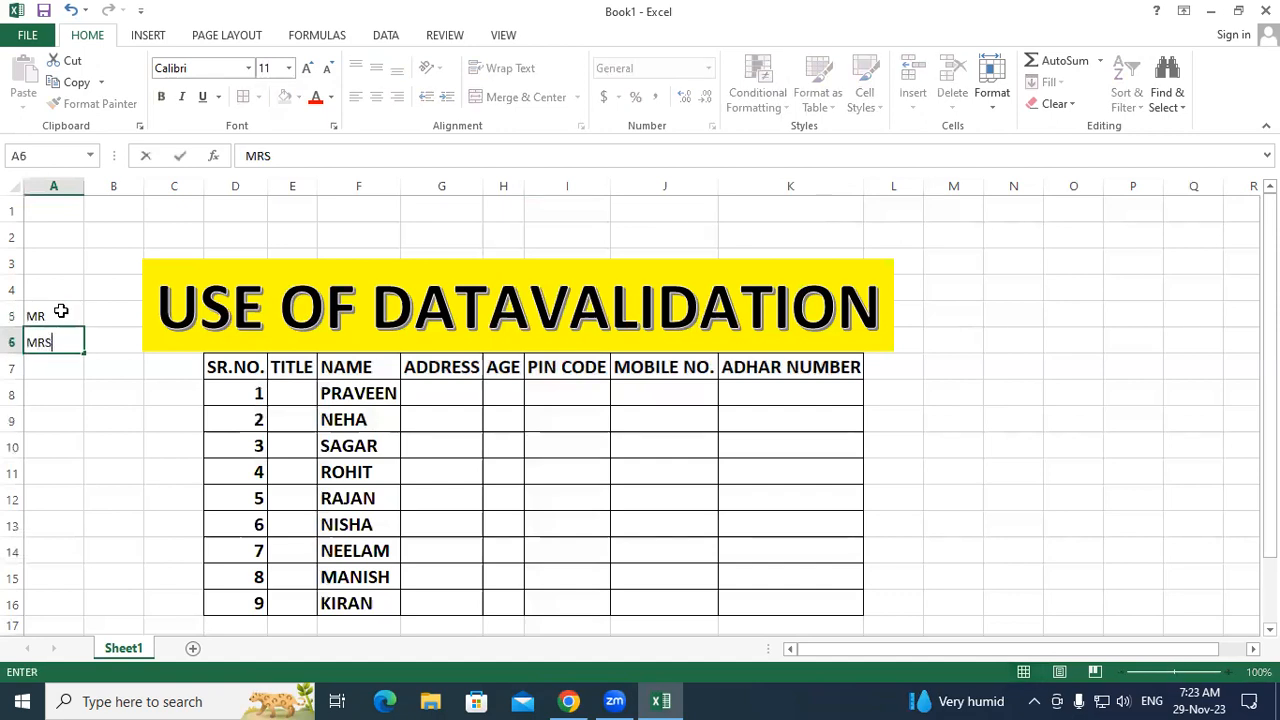
pyautogui.click(50, 365)
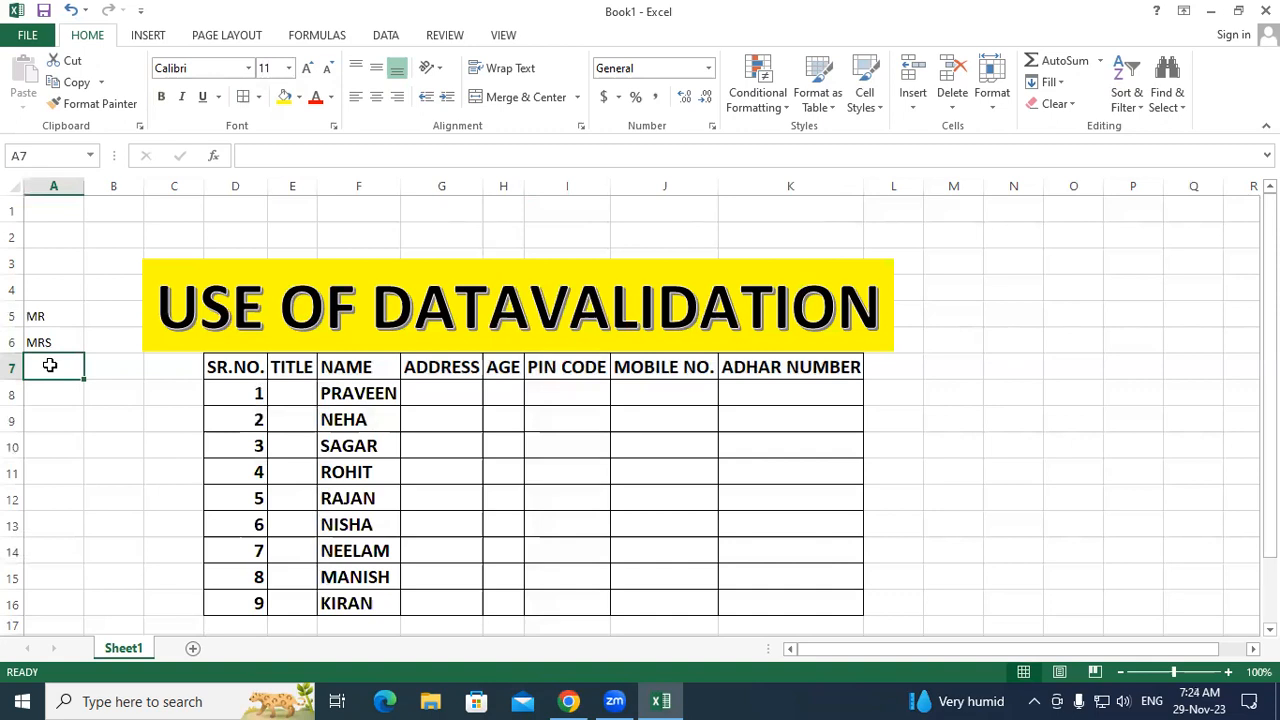
pyautogui.moveTo(51, 318); pyautogui.dragTo(52, 342)
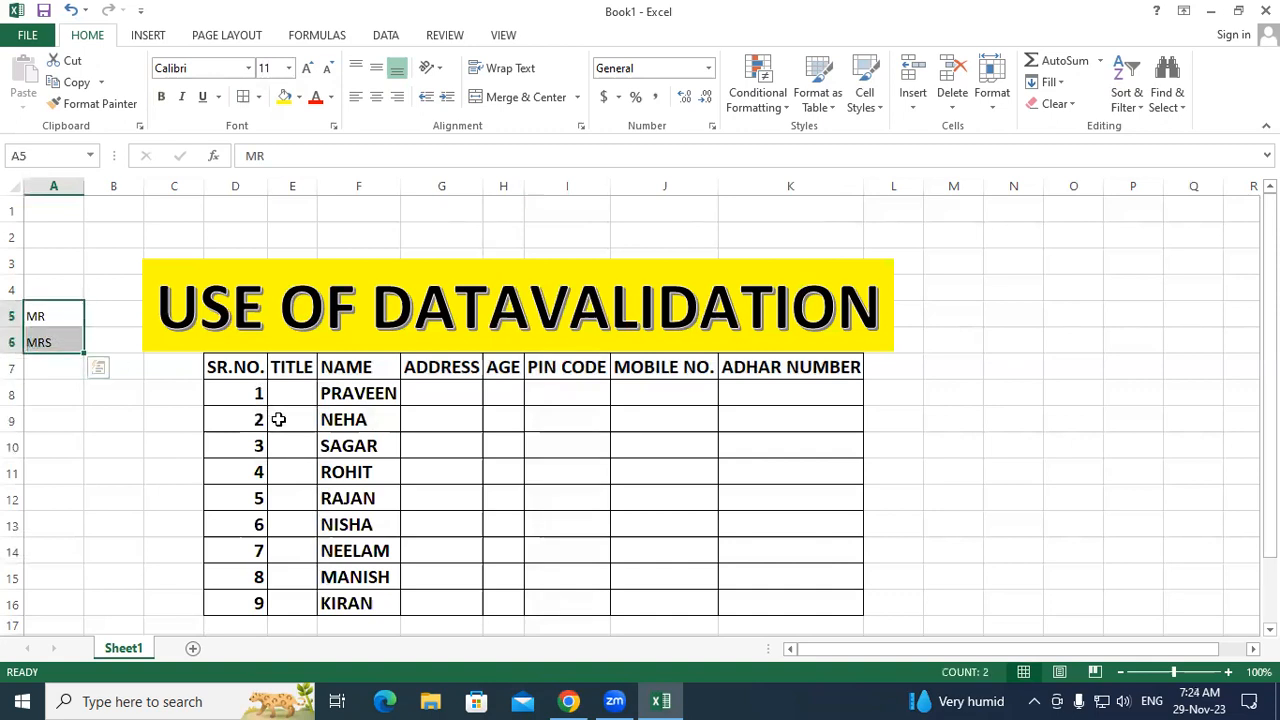
pyautogui.click(424, 464)
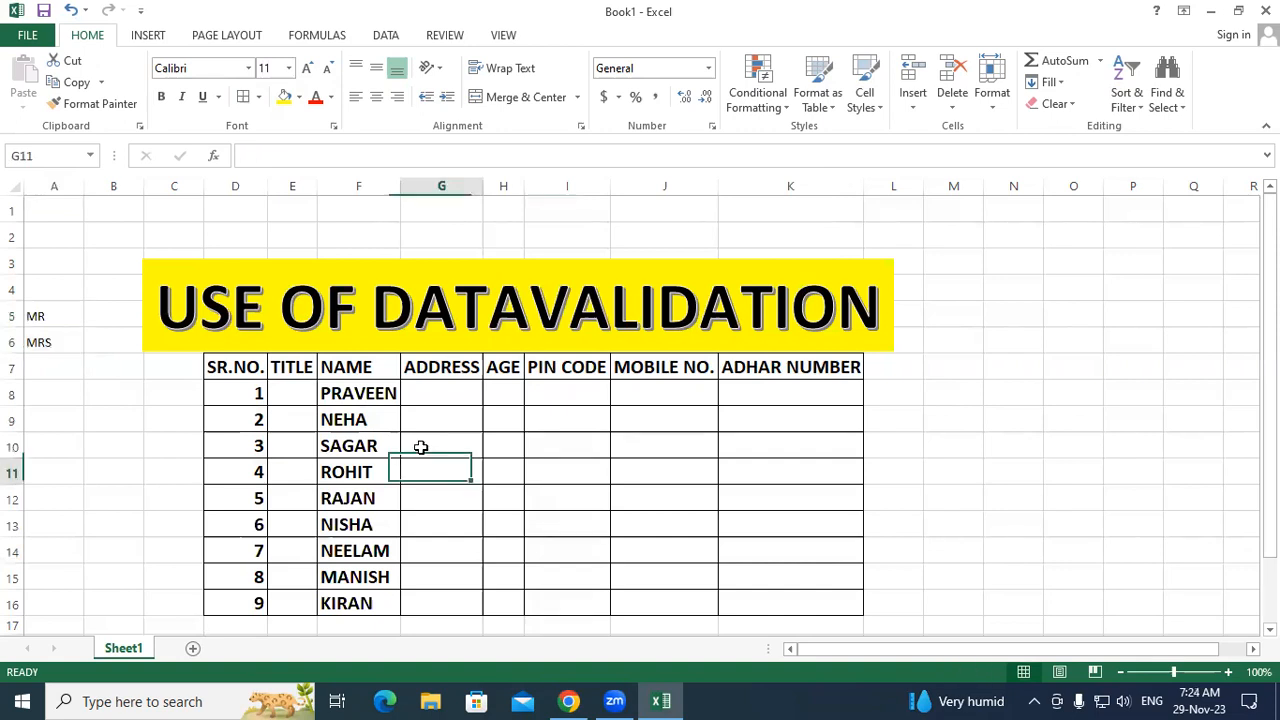
# Step: Select the blank TITLE cells E8:E16 and bring up the Data ribbon
pyautogui.click(292, 392)
pyautogui.moveTo(293, 449); pyautogui.dragTo(293, 449)
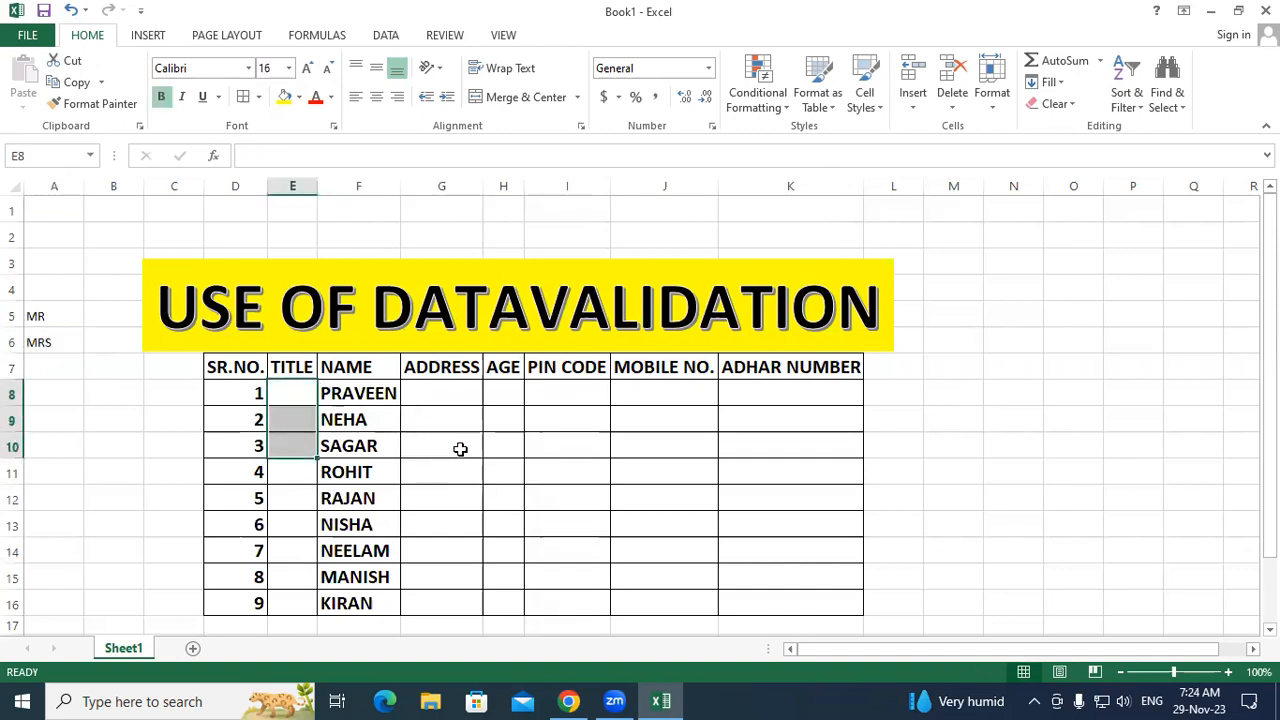
pyautogui.click(460, 449)
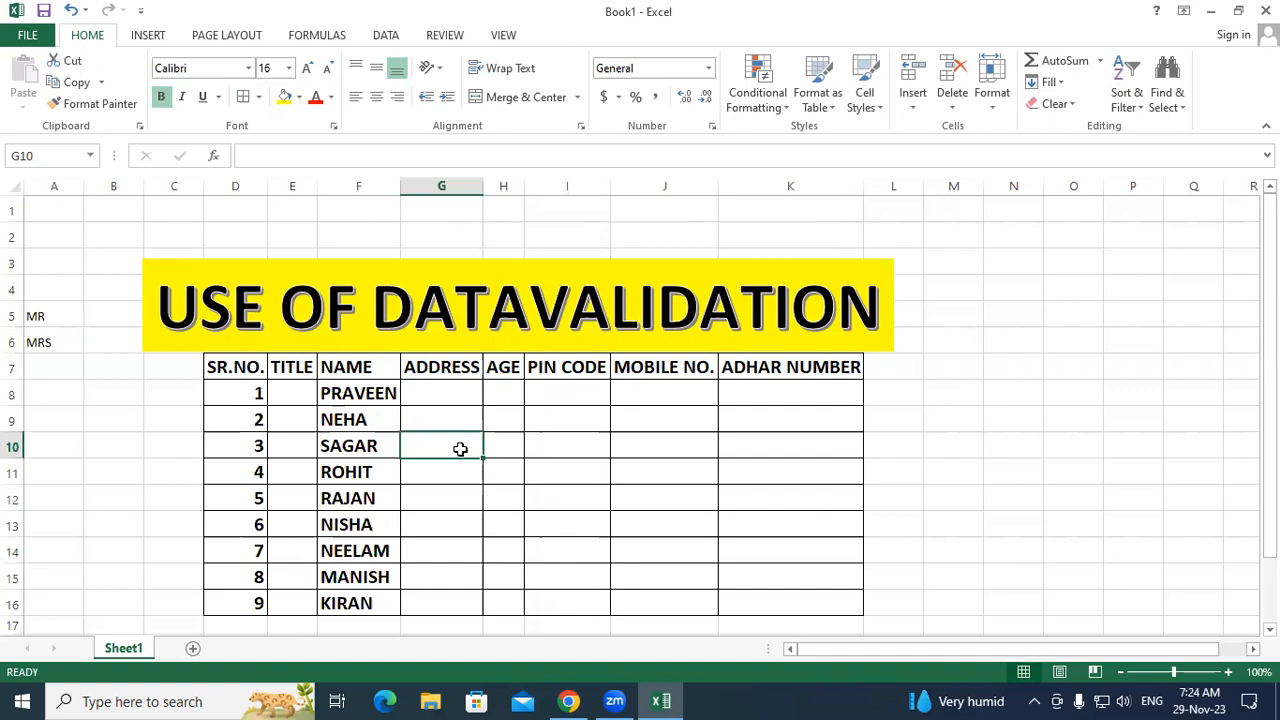
pyautogui.click(355, 391)
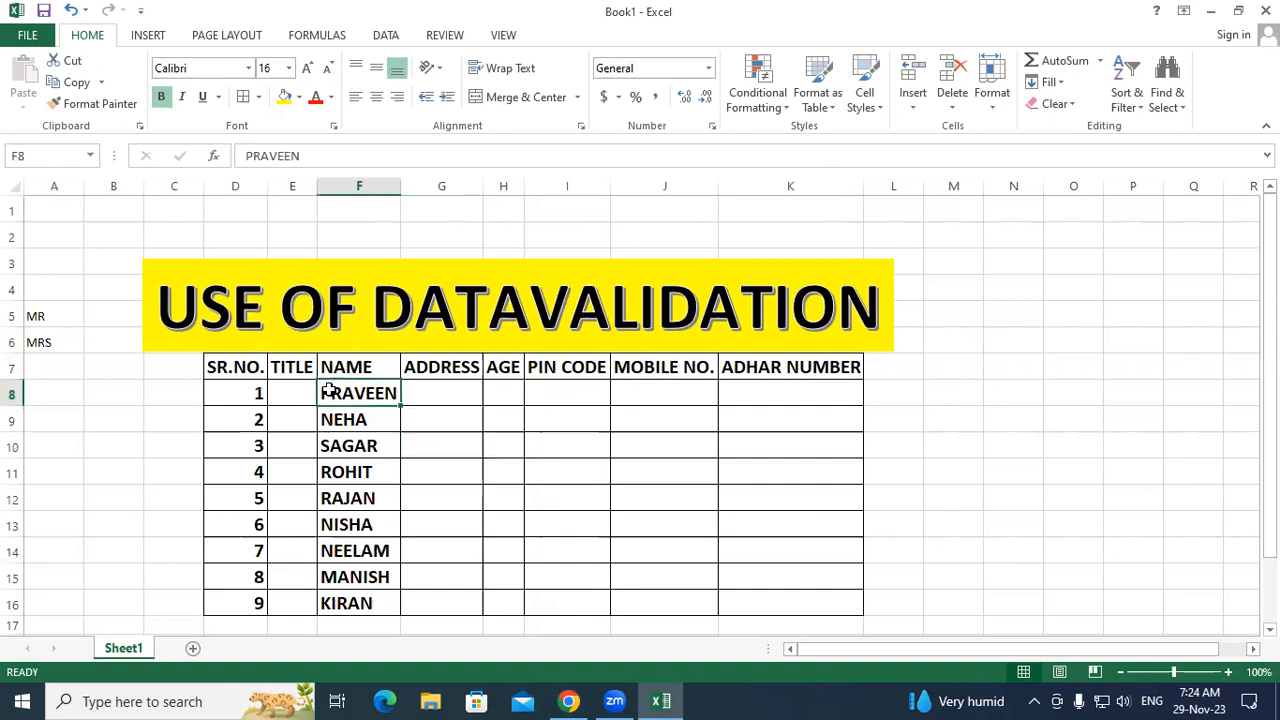
pyautogui.click(287, 391)
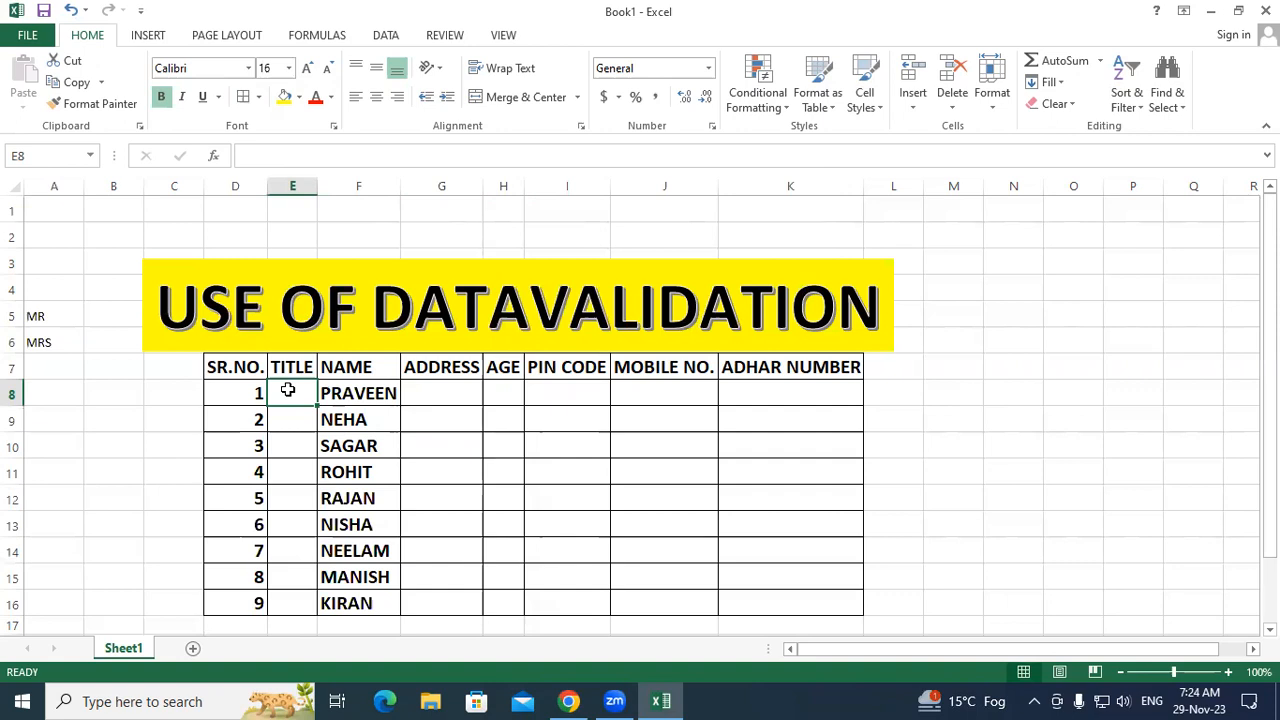
pyautogui.click(546, 490)
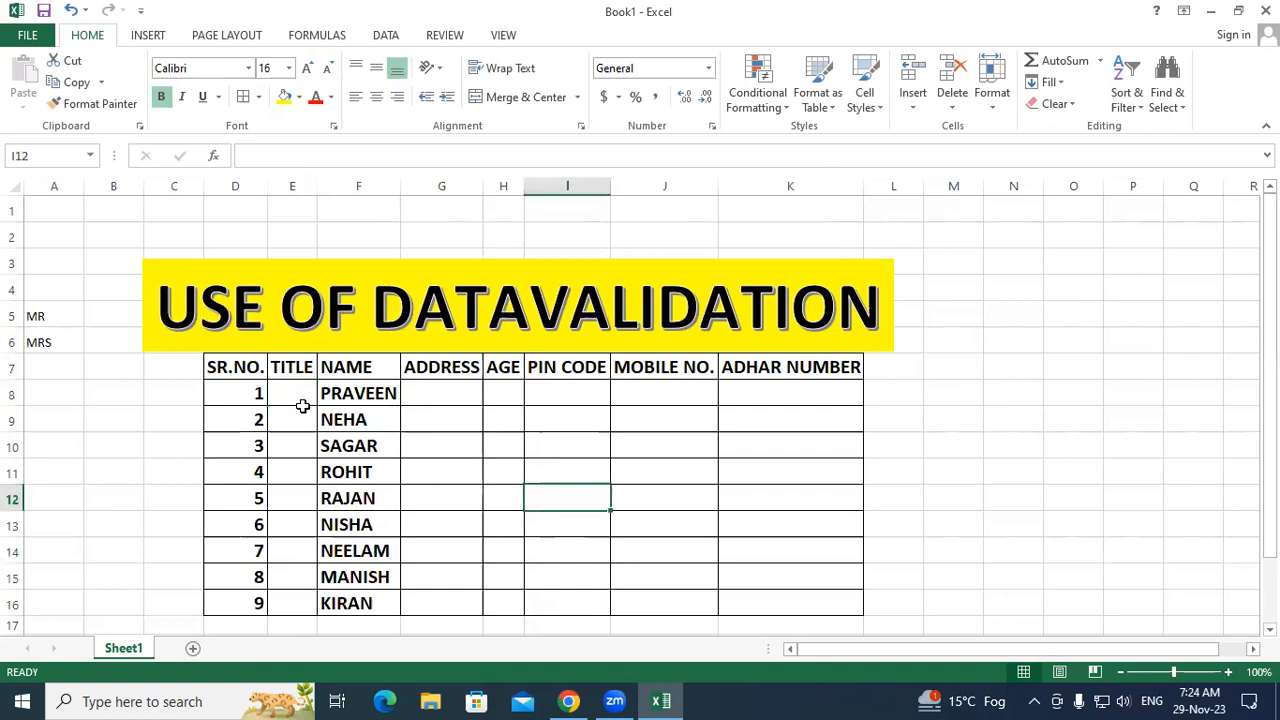
pyautogui.moveTo(302, 393); pyautogui.dragTo(300, 601)
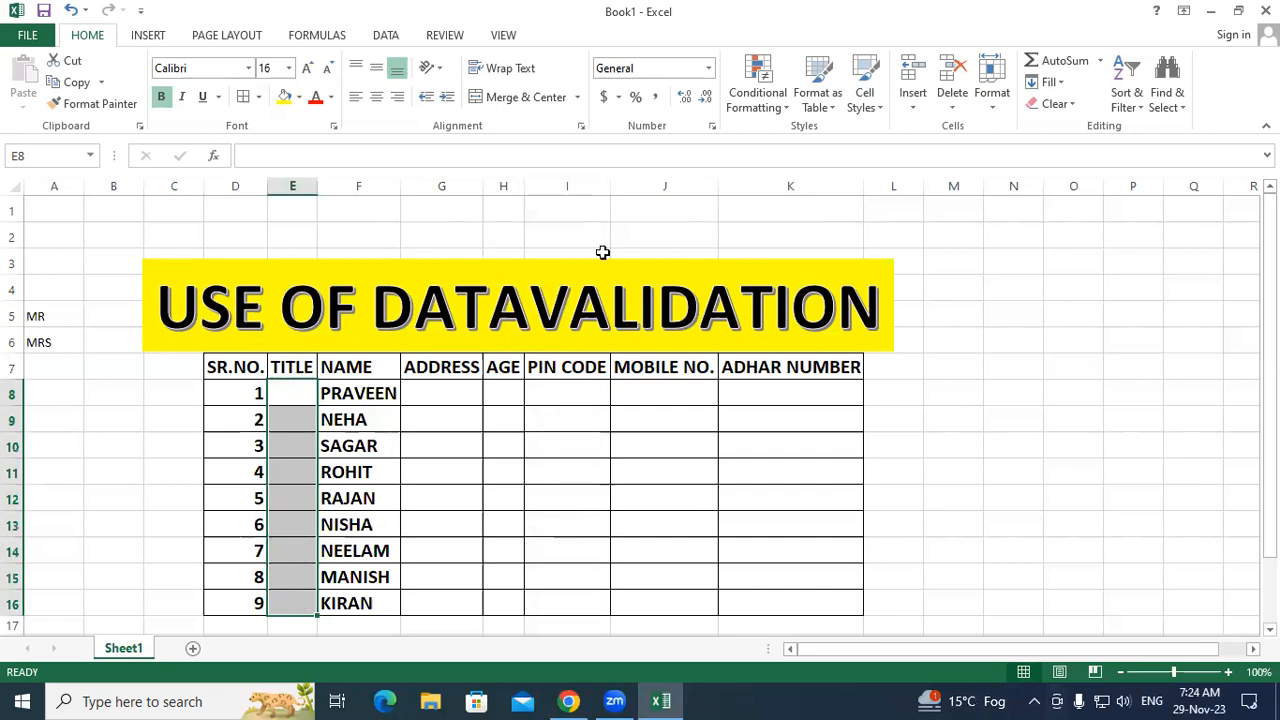
pyautogui.click(385, 38)
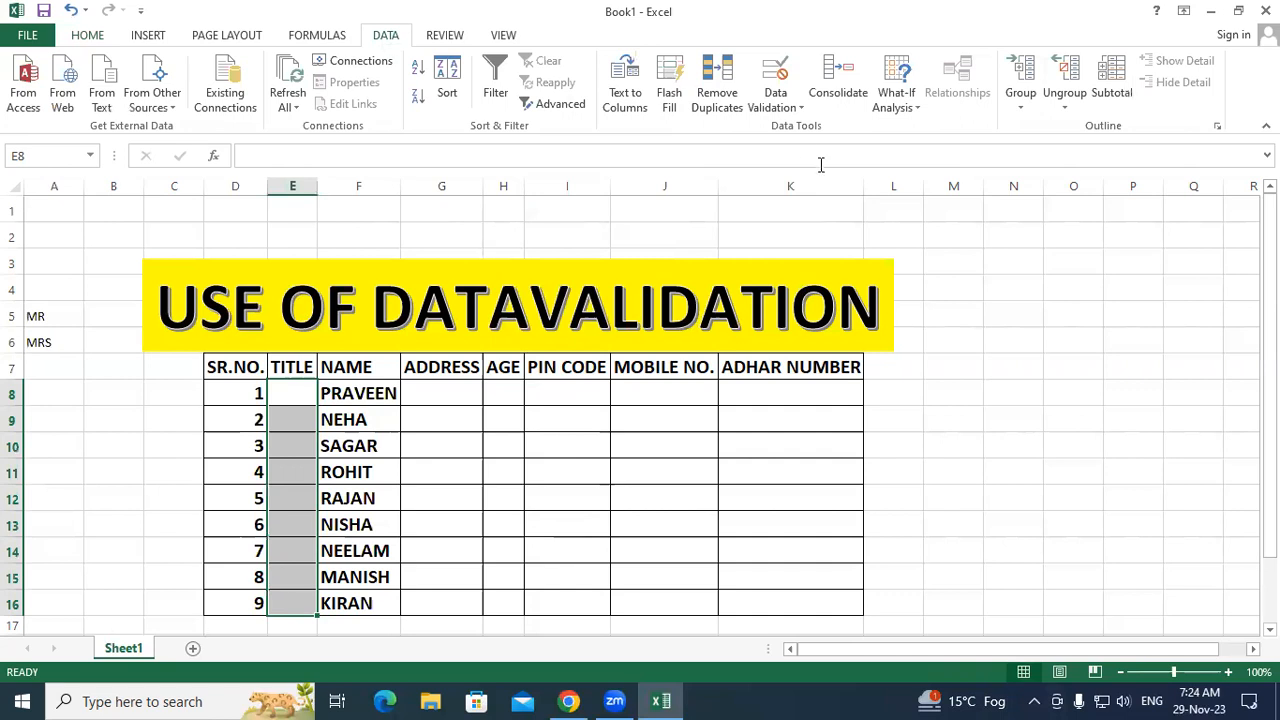
# Step: Add a List data validation to E8:E16 with source =$A$5:$A$6
pyautogui.click(787, 110)
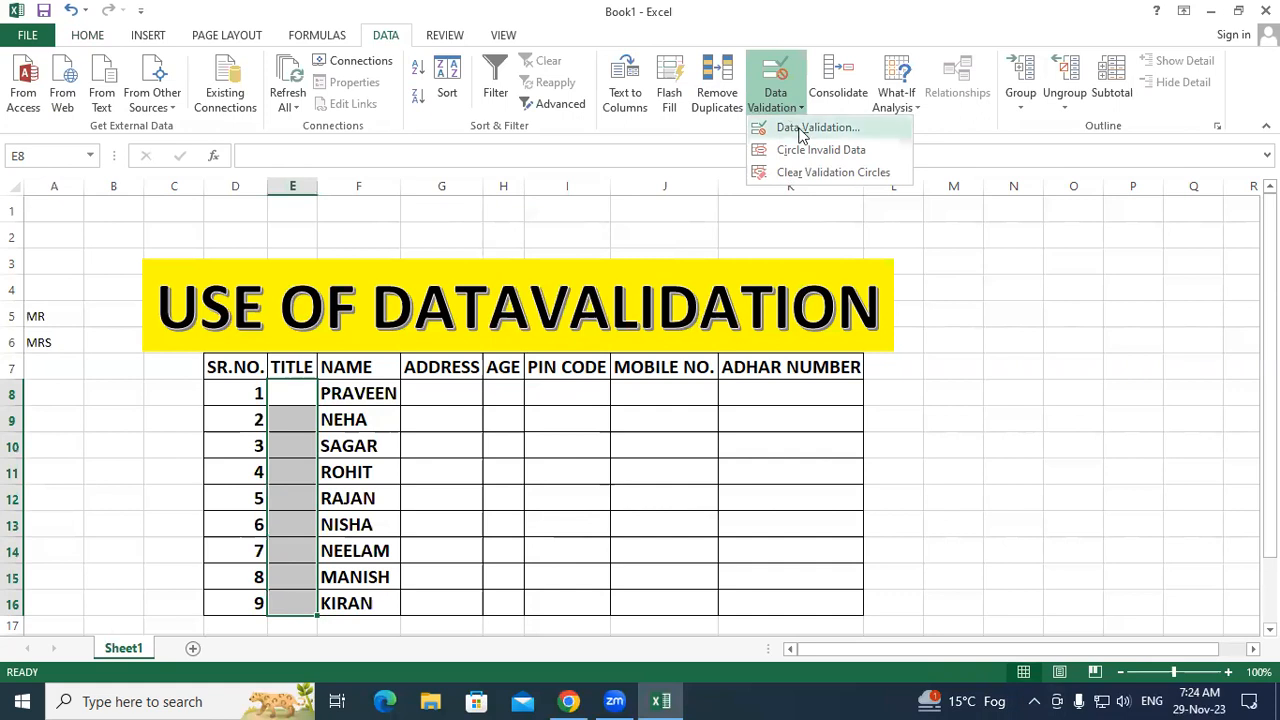
pyautogui.click(800, 129)
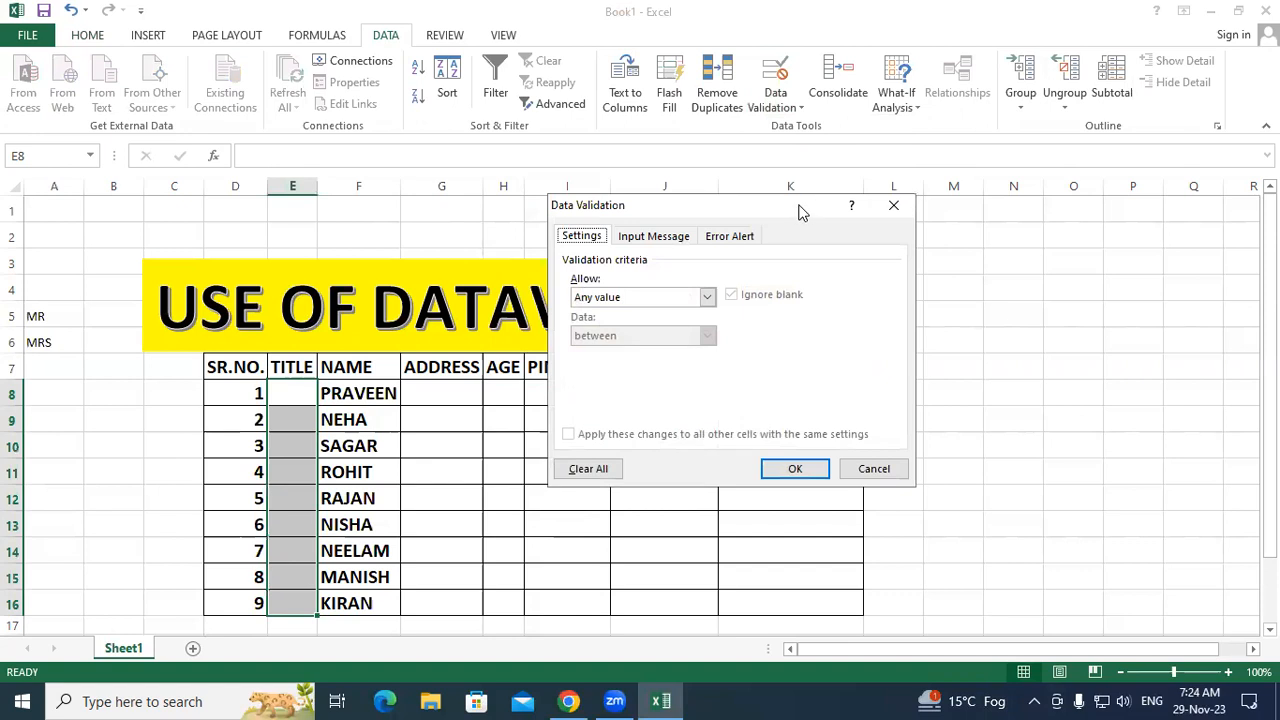
pyautogui.moveTo(676, 199); pyautogui.dragTo(550, 185)
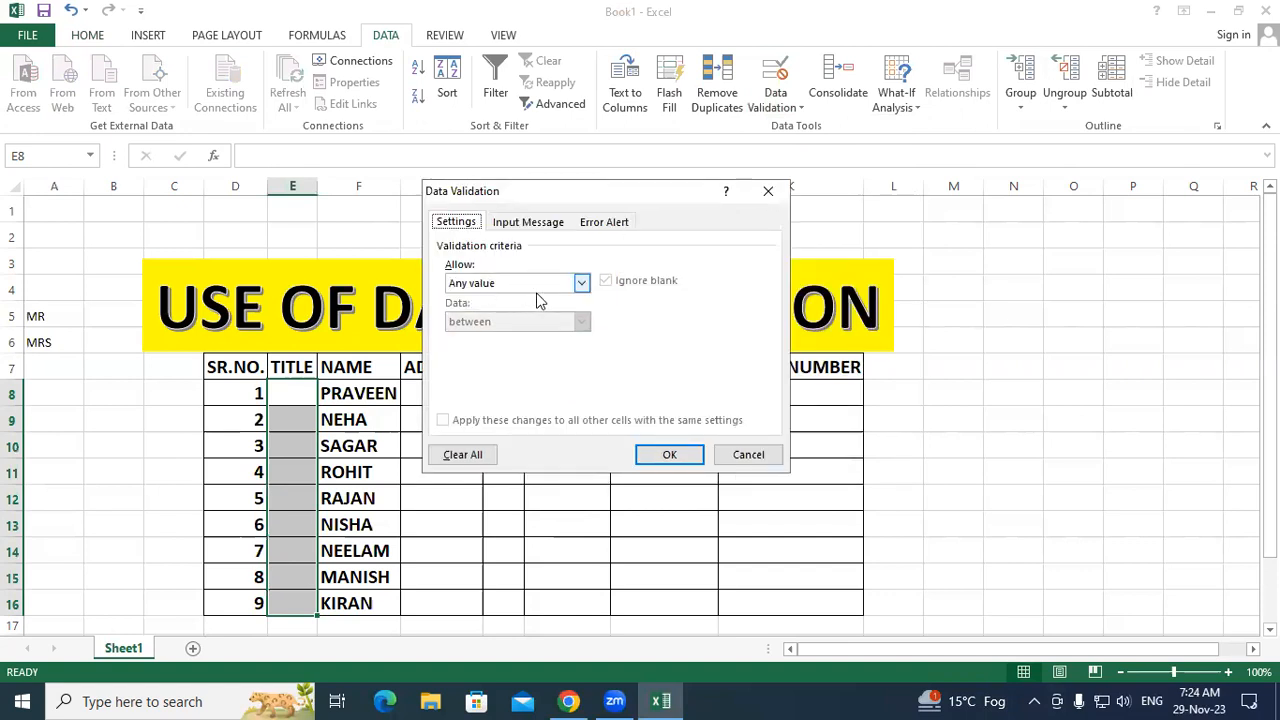
pyautogui.click(581, 285)
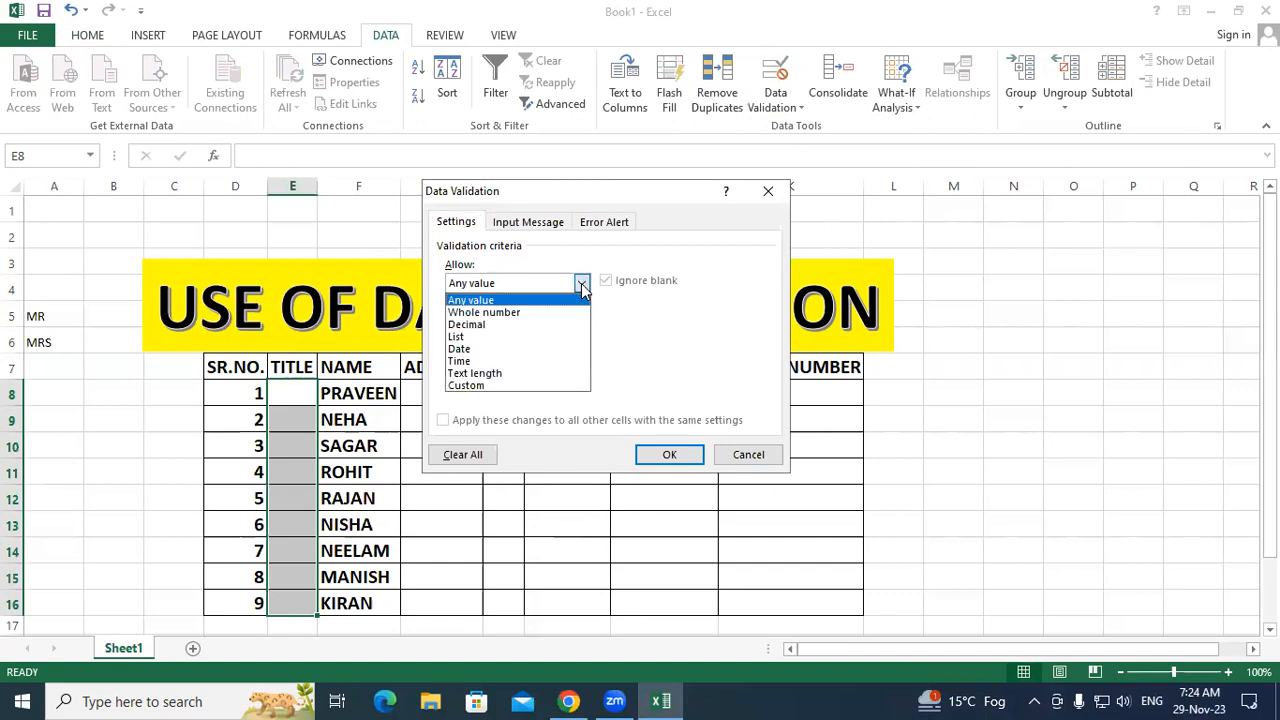
pyautogui.click(516, 337)
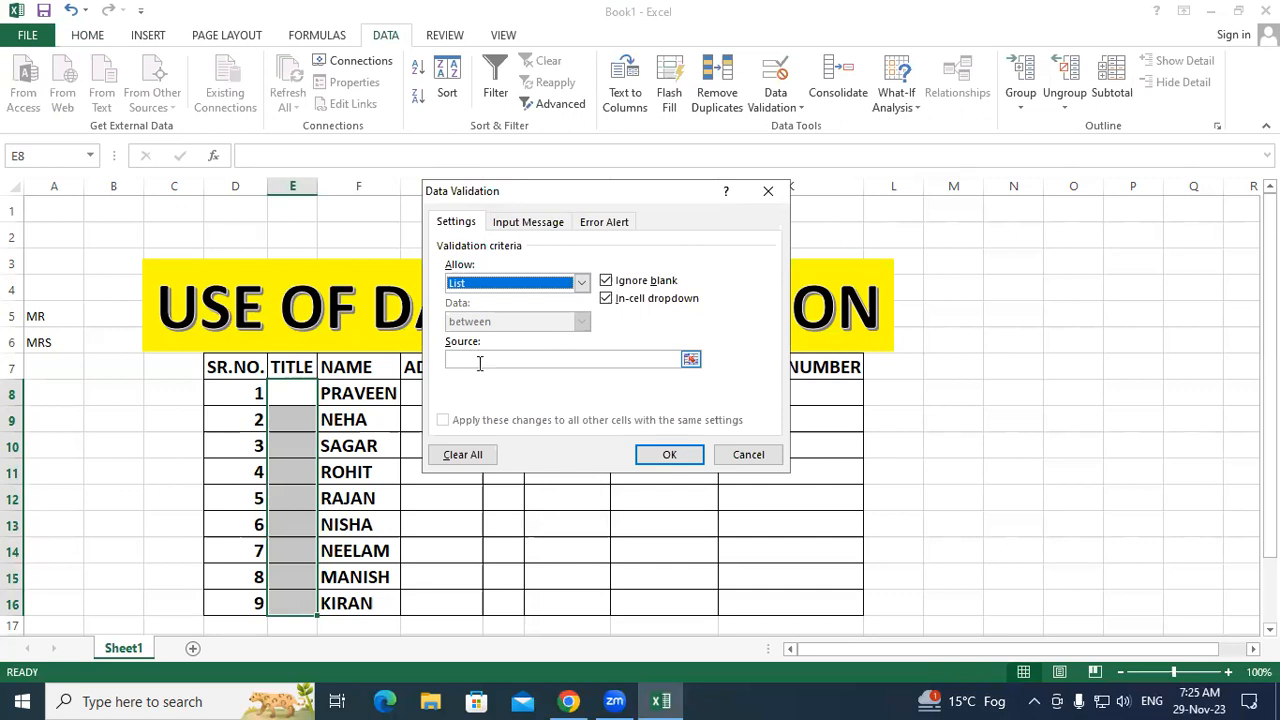
pyautogui.click(480, 363)
pyautogui.moveTo(61, 323); pyautogui.dragTo(64, 339)
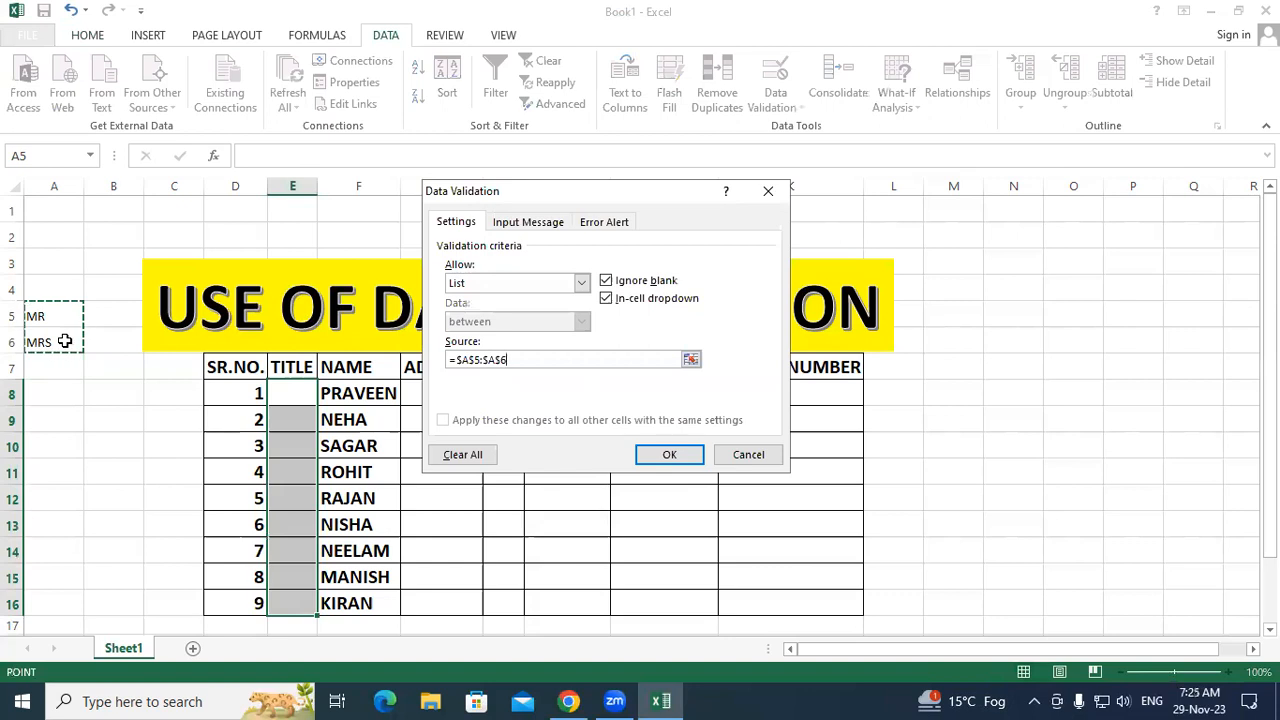
pyautogui.click(667, 458)
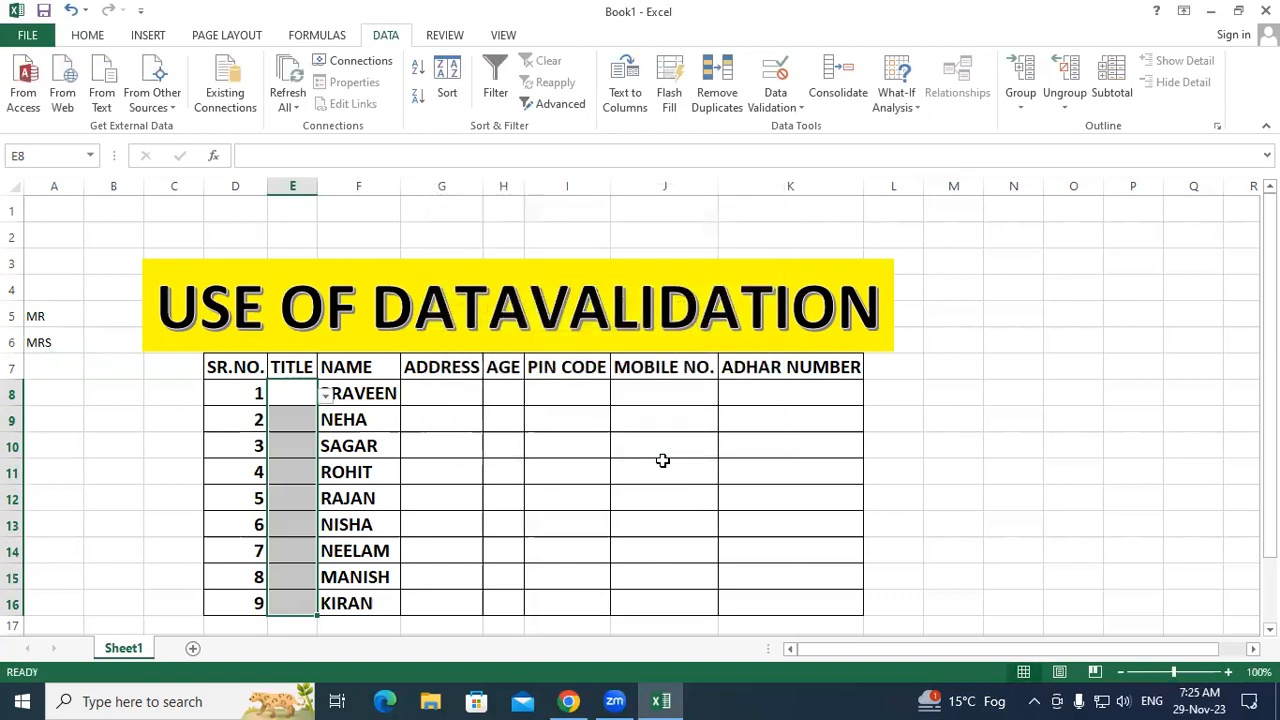
# Step: Choose MR from the E8 dropdown as the first person's title
pyautogui.click(663, 460)
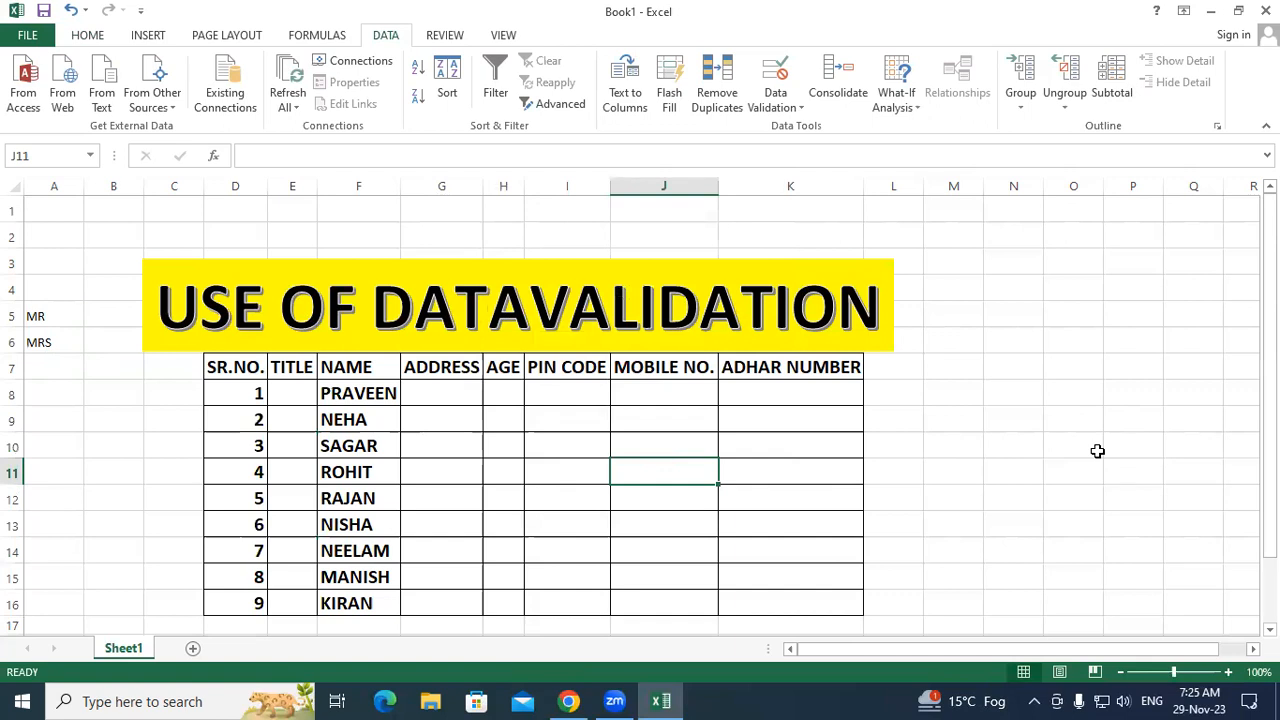
pyautogui.click(295, 398)
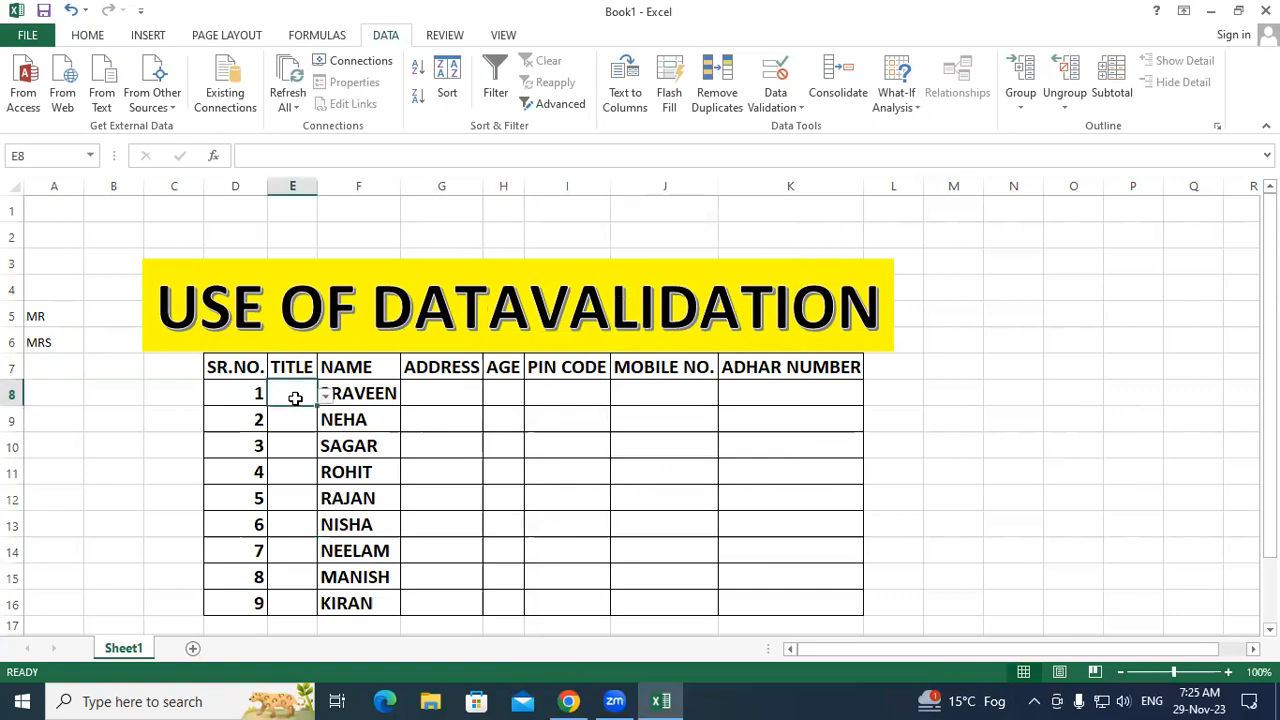
pyautogui.click(327, 397)
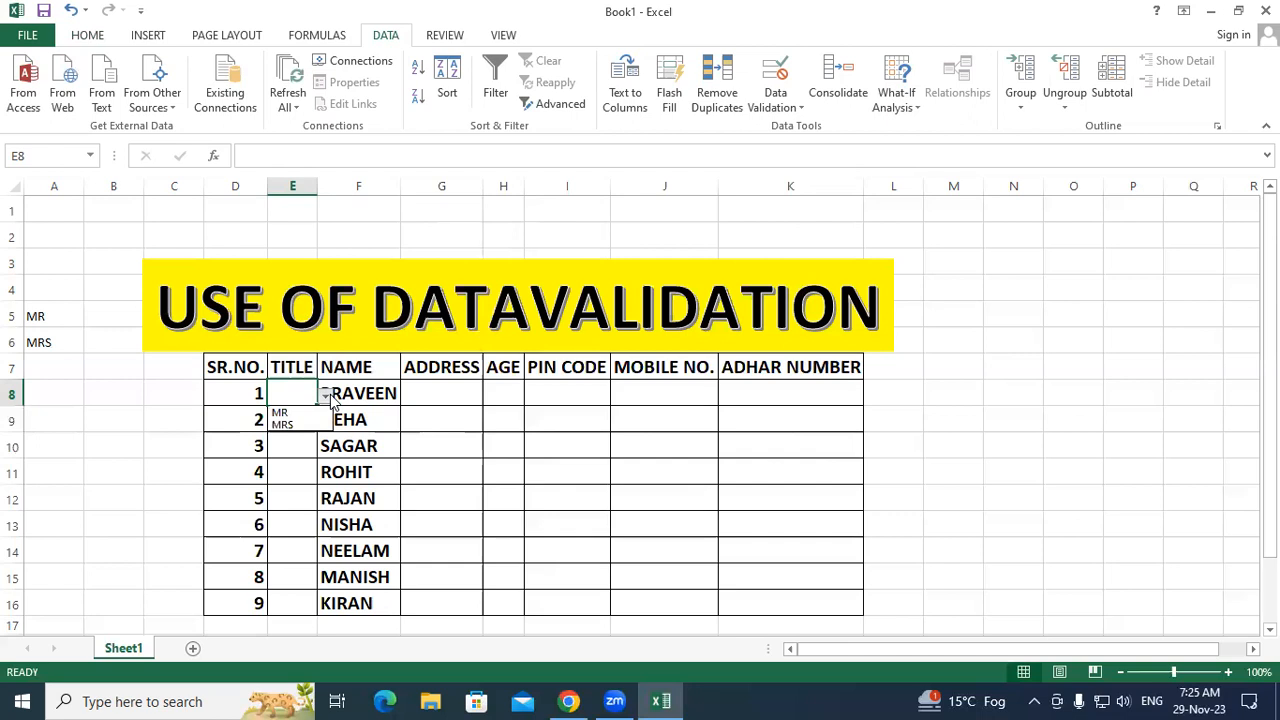
pyautogui.click(486, 442)
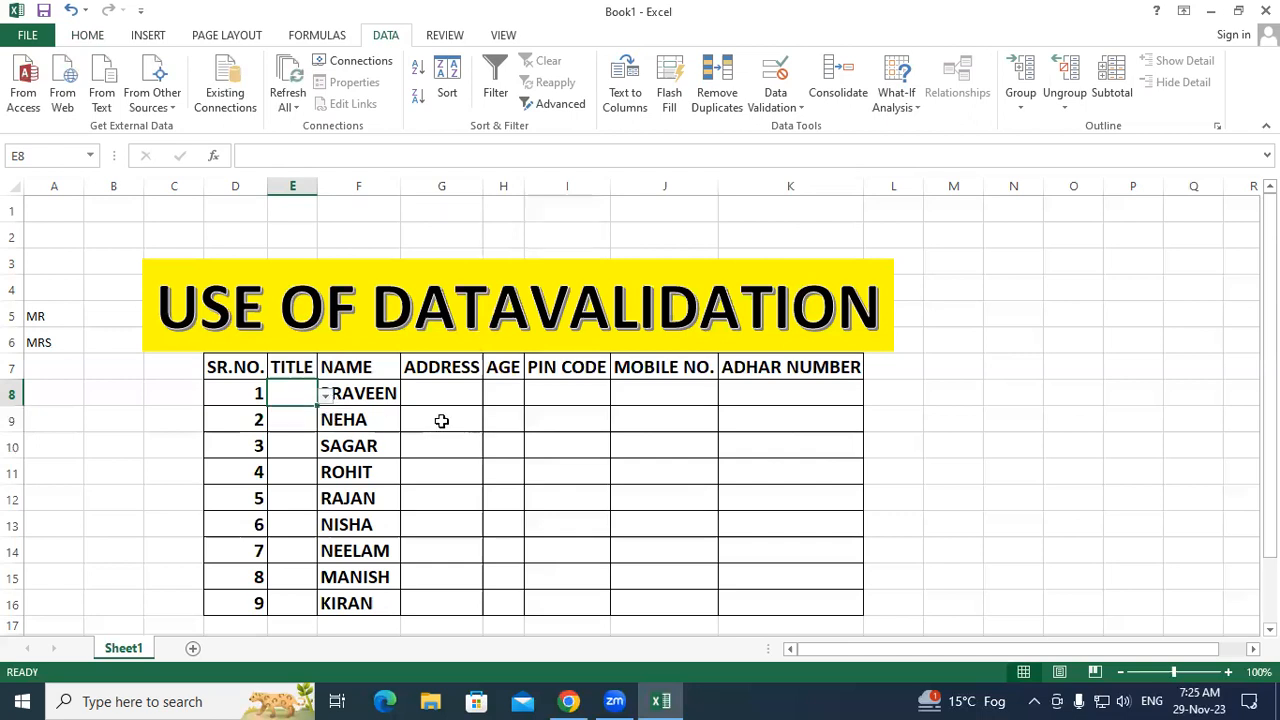
pyautogui.click(383, 392)
pyautogui.click(360, 493)
pyautogui.click(302, 390)
pyautogui.click(324, 395)
pyautogui.click(285, 412)
pyautogui.click(386, 446)
# Step: Choose MRS from the E9 dropdown as the second person's title
pyautogui.click(287, 422)
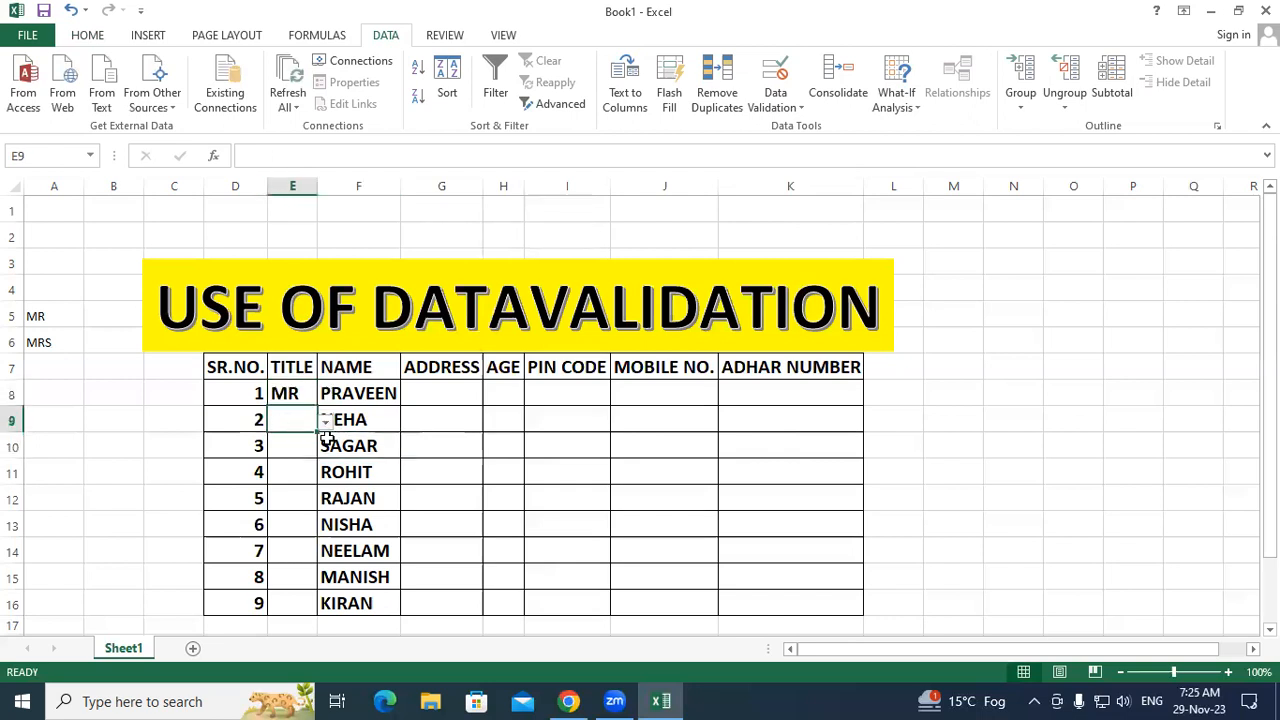
pyautogui.click(327, 423)
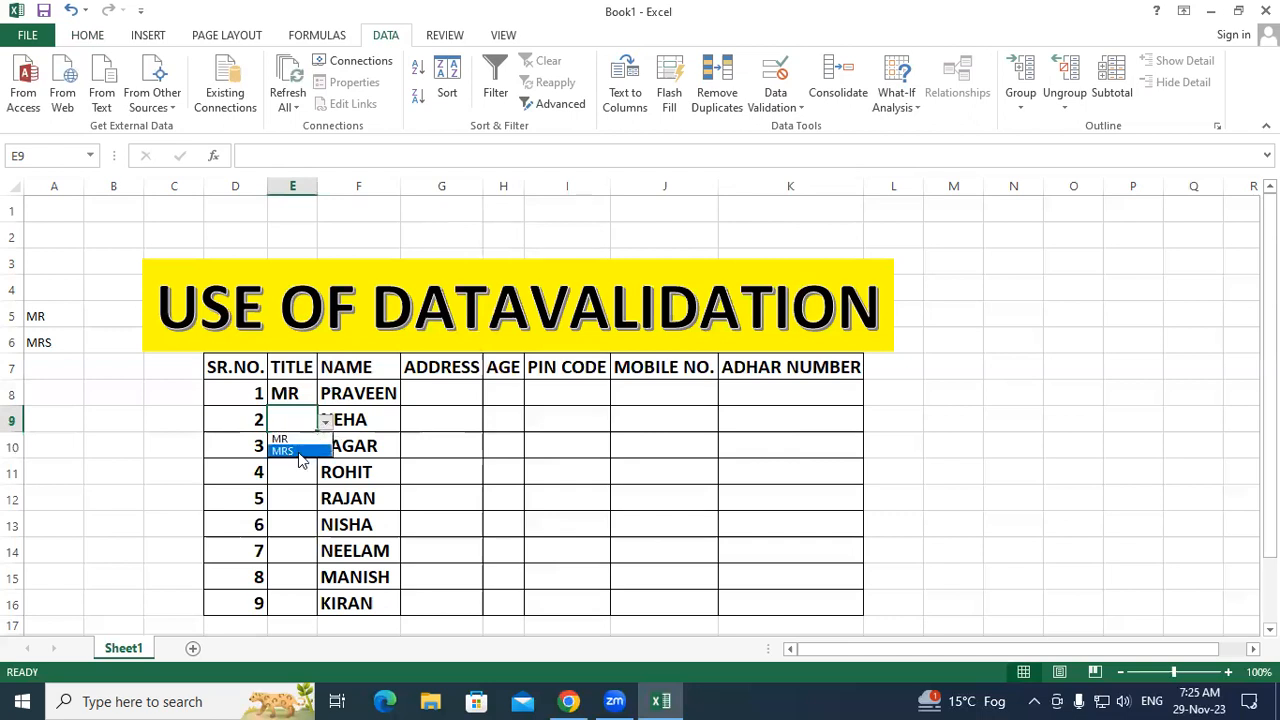
pyautogui.click(285, 450)
pyautogui.click(405, 481)
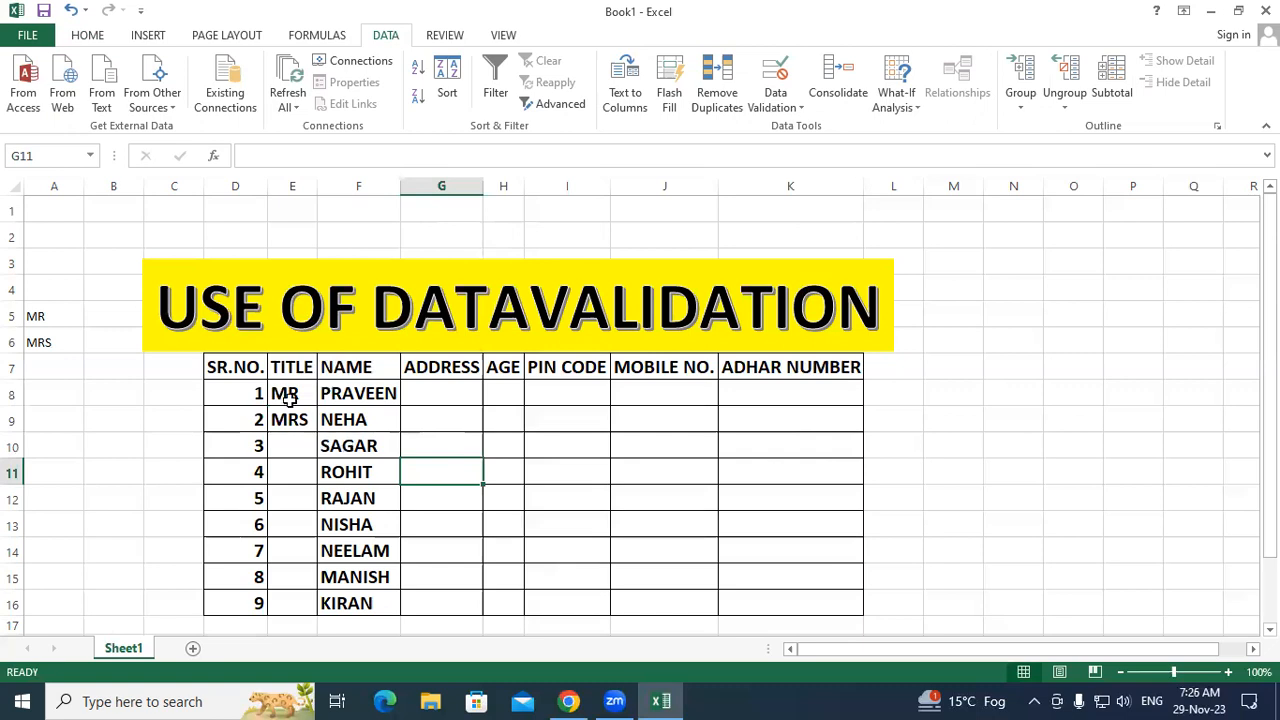
# Step: Clear All from the TITLE cells E8:E16, removing entries and the dropdown rule
pyautogui.moveTo(290, 395); pyautogui.dragTo(286, 606)
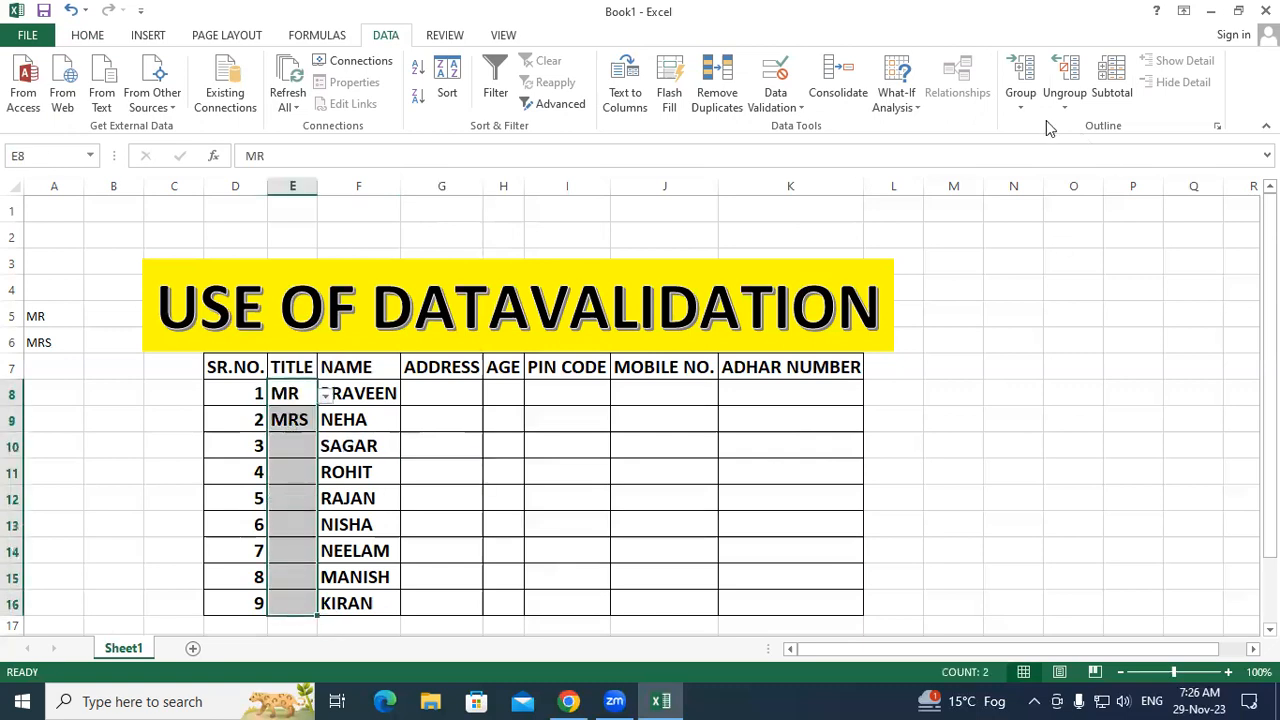
pyautogui.click(91, 37)
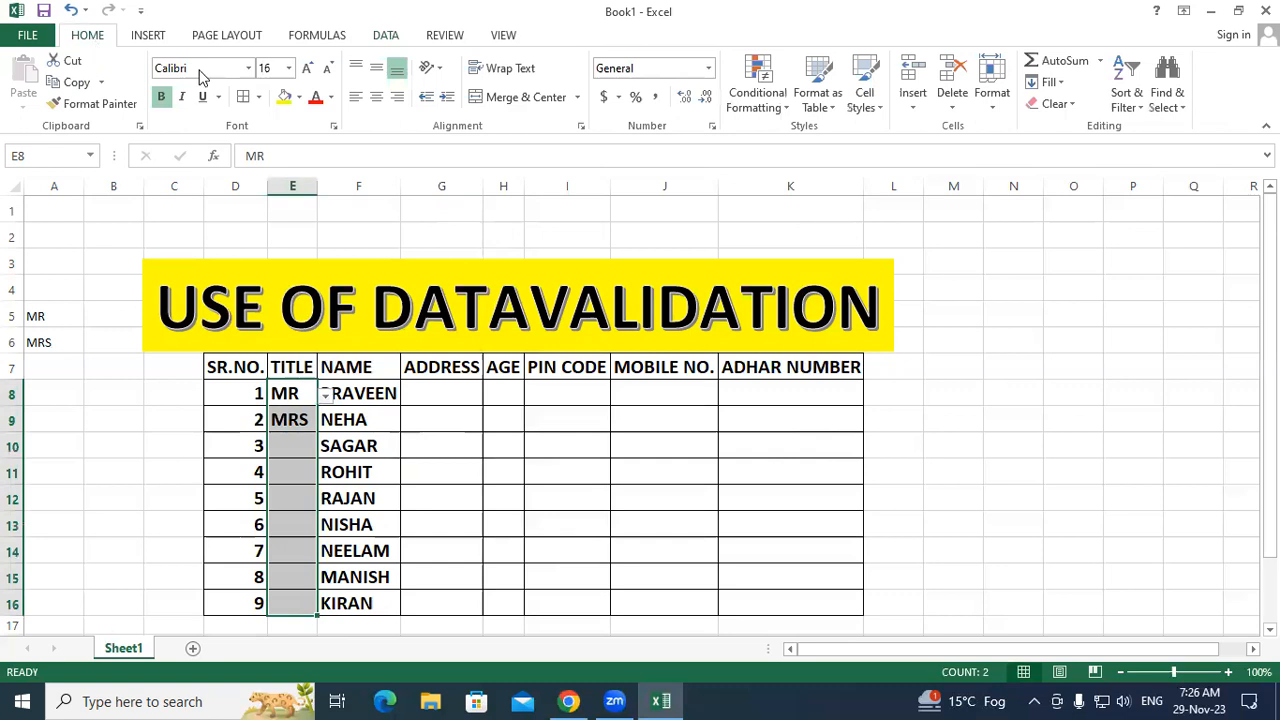
pyautogui.click(1057, 103)
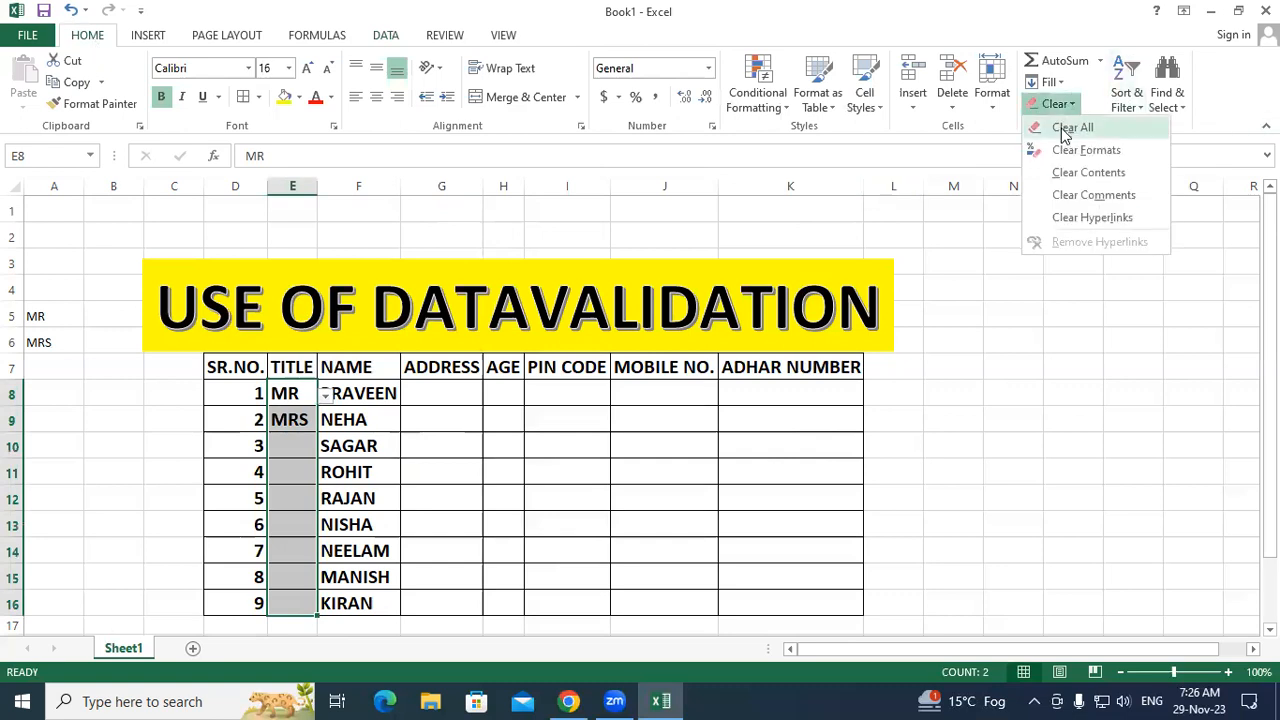
pyautogui.click(1063, 128)
pyautogui.click(591, 440)
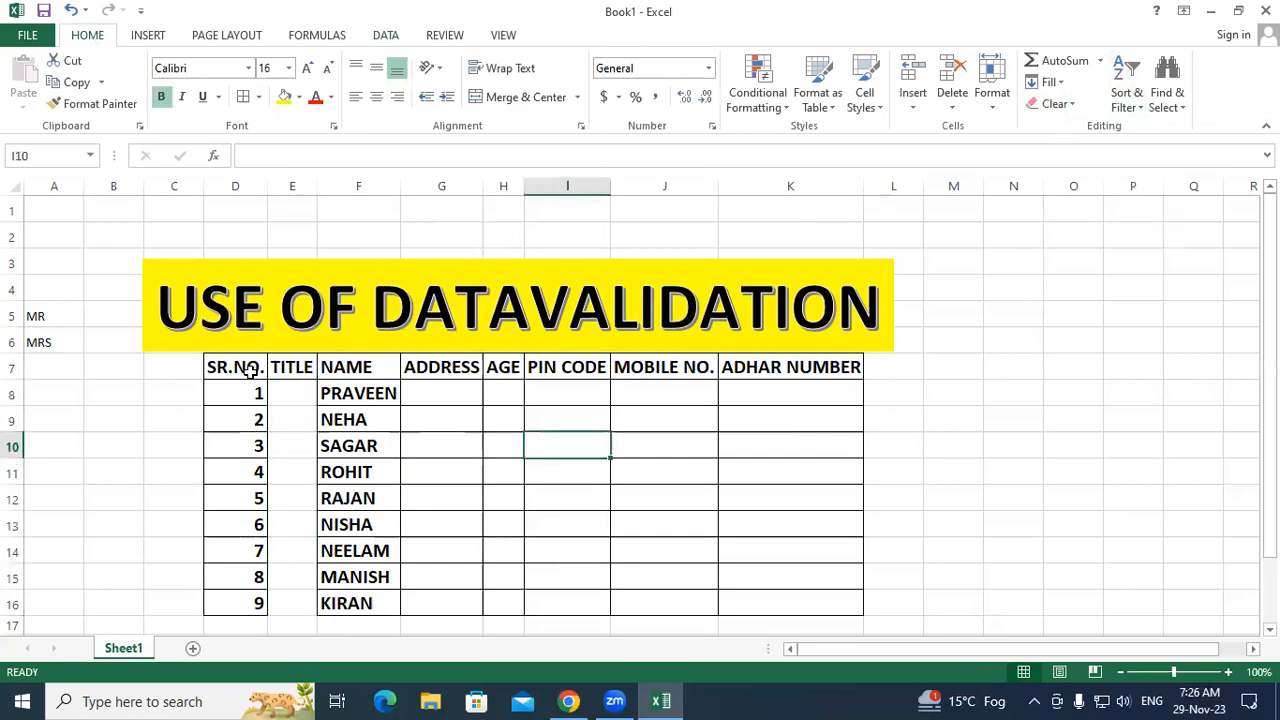
# Step: Reapply All Borders to D7:I16 and reselect the empty TITLE cells E8:E16
pyautogui.moveTo(254, 366); pyautogui.dragTo(295, 396)
pyautogui.moveTo(399, 515); pyautogui.dragTo(580, 605)
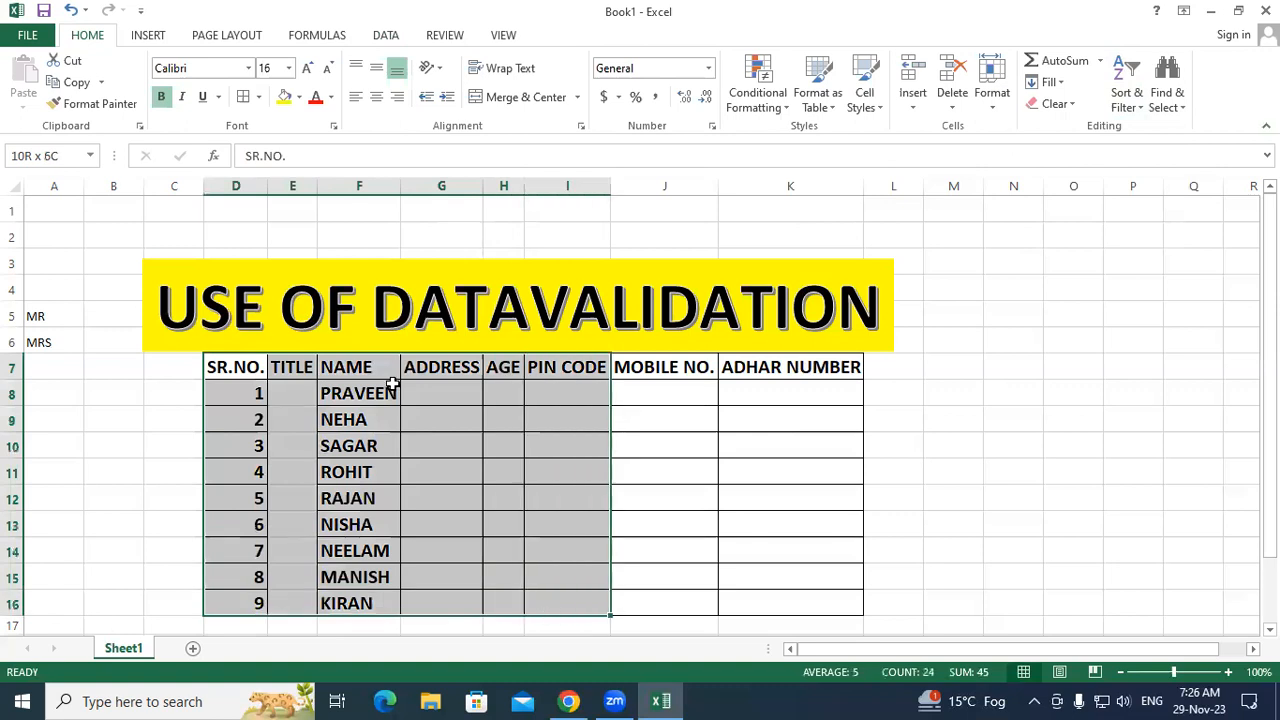
pyautogui.click(241, 100)
pyautogui.click(700, 465)
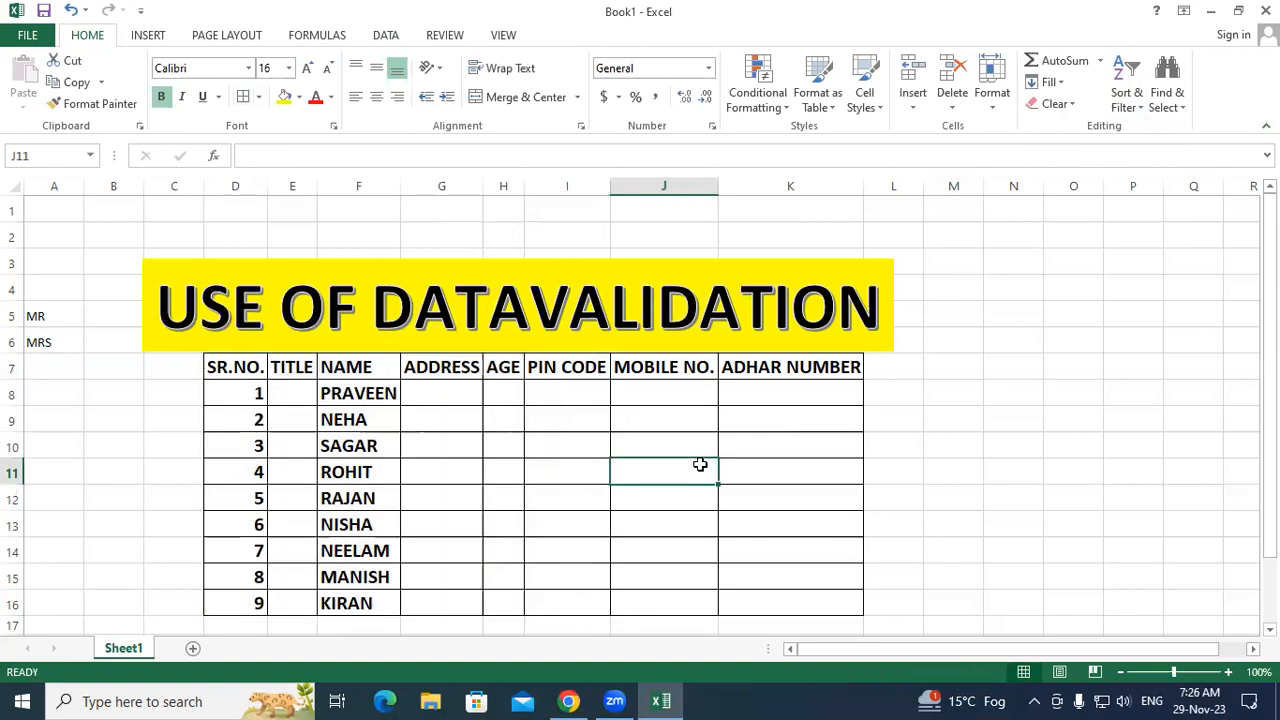
pyautogui.click(335, 400)
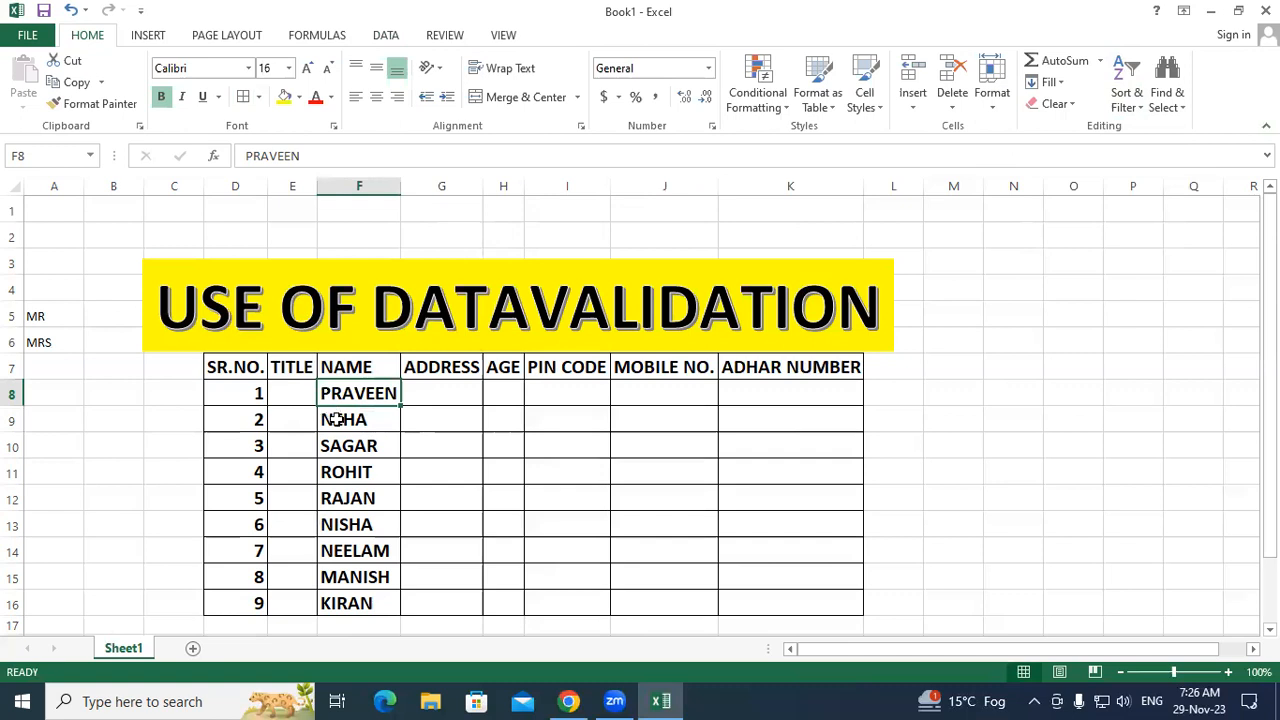
pyautogui.click(337, 420)
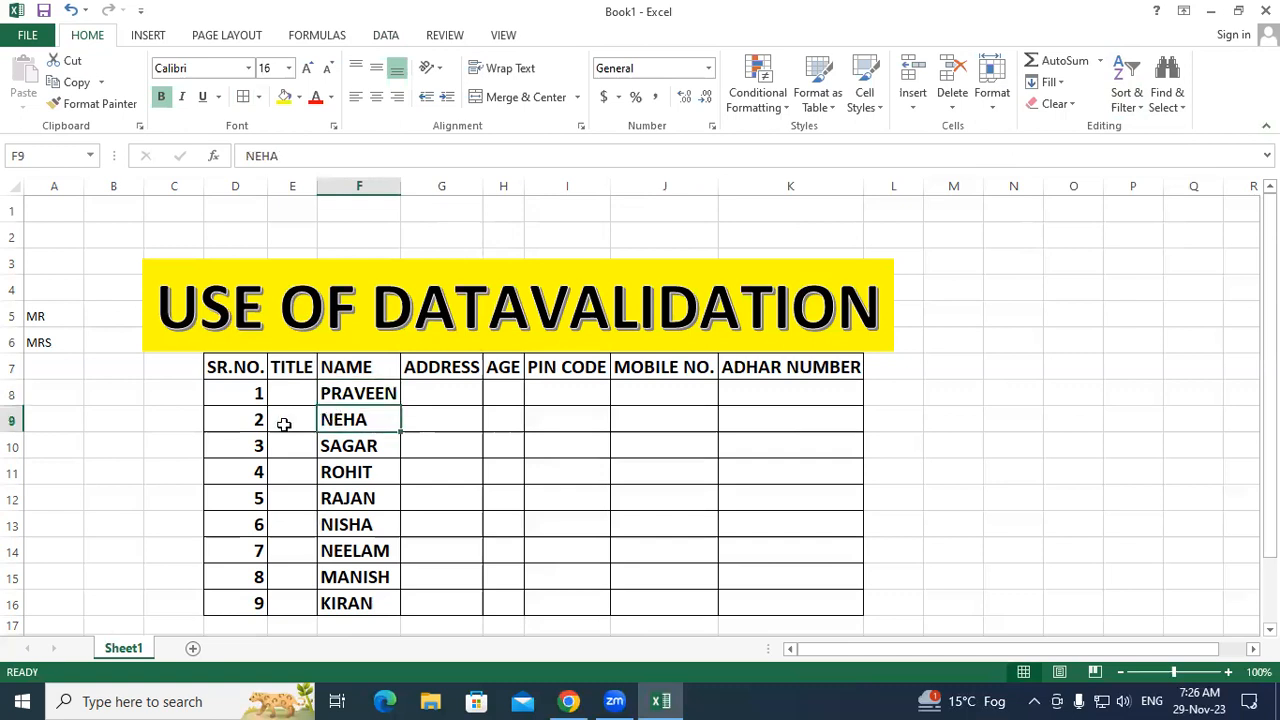
pyautogui.click(531, 463)
pyautogui.moveTo(308, 393); pyautogui.dragTo(294, 604)
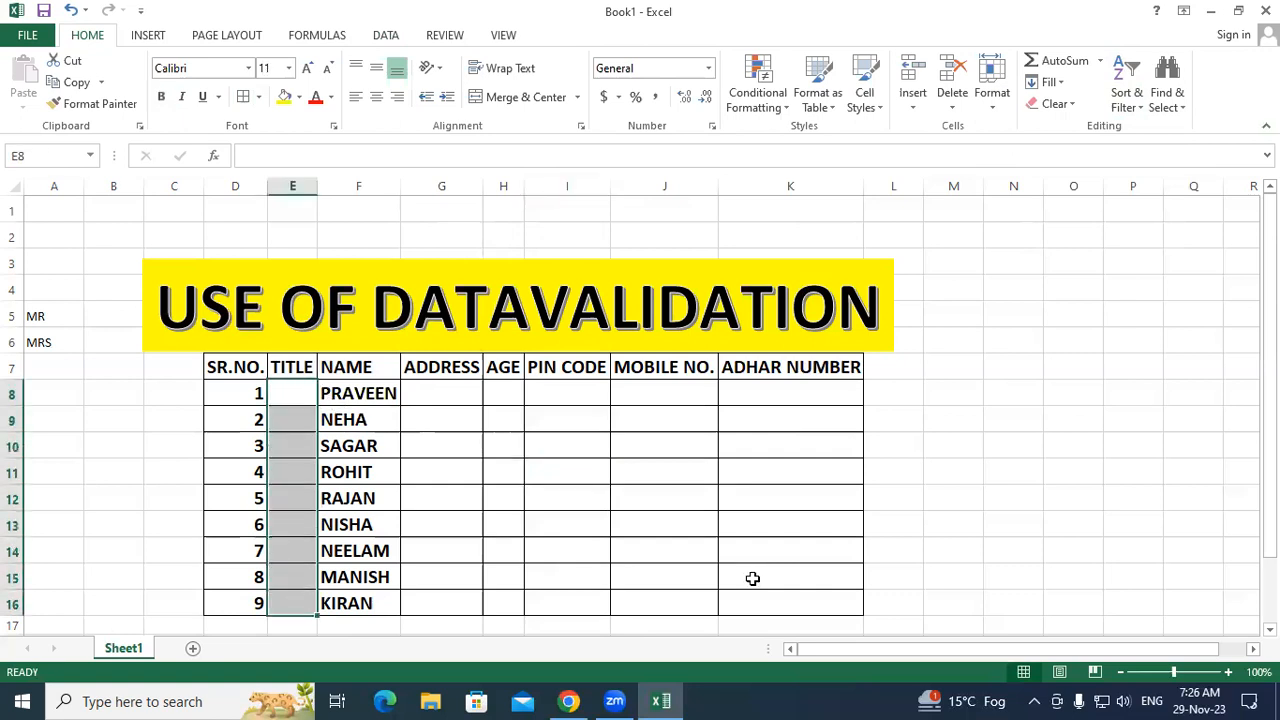
# Step: Add a List data validation to E8:E16 using source A5:A6 (MR, MRS)
pyautogui.click(385, 38)
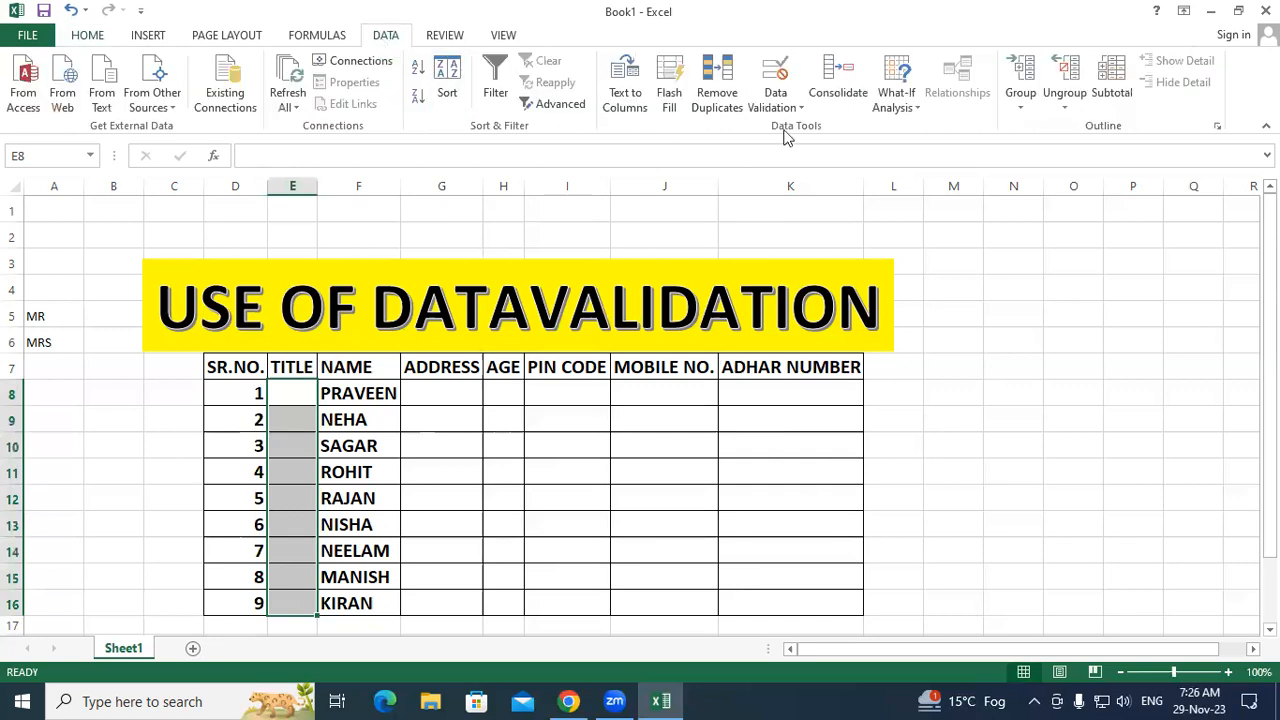
pyautogui.click(787, 97)
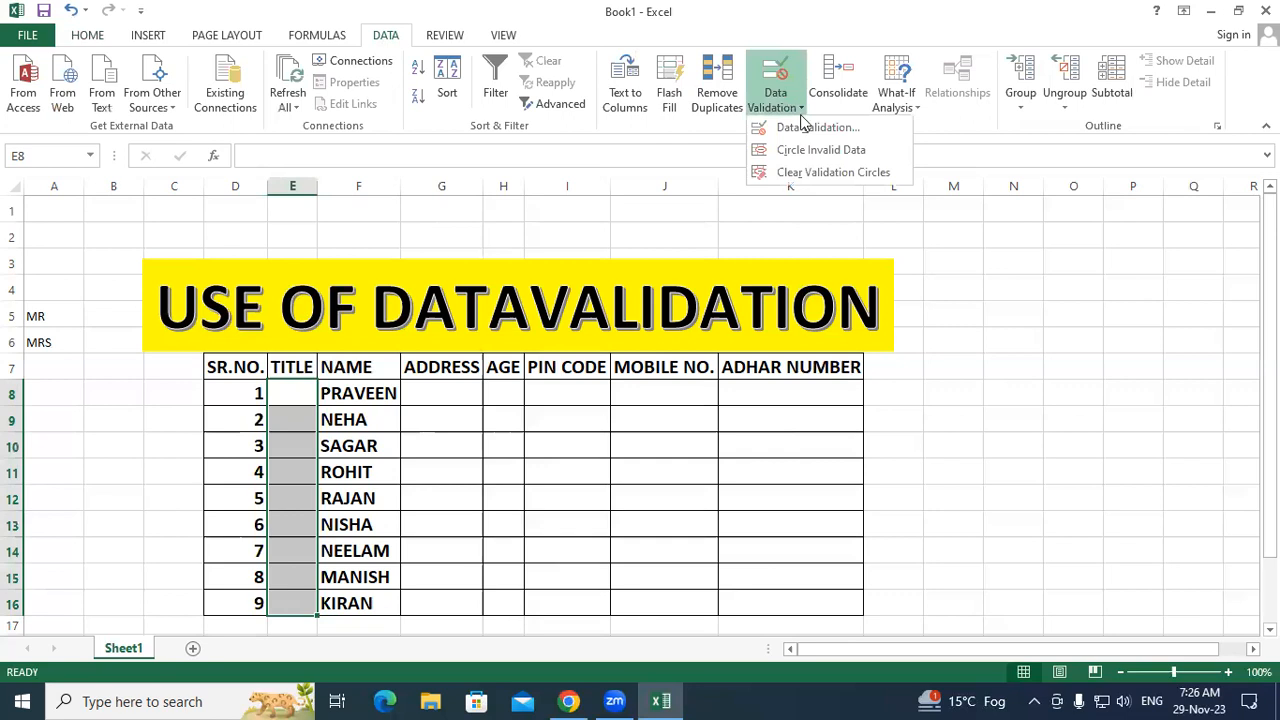
pyautogui.click(811, 128)
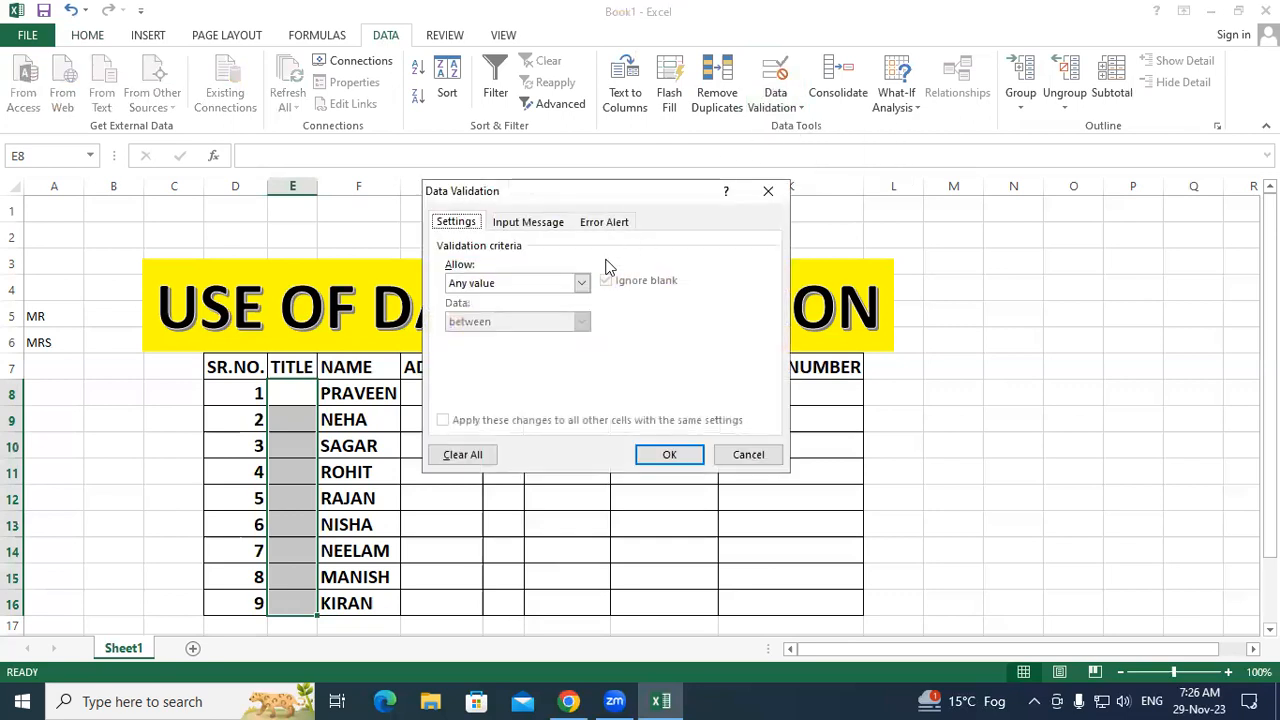
pyautogui.click(584, 283)
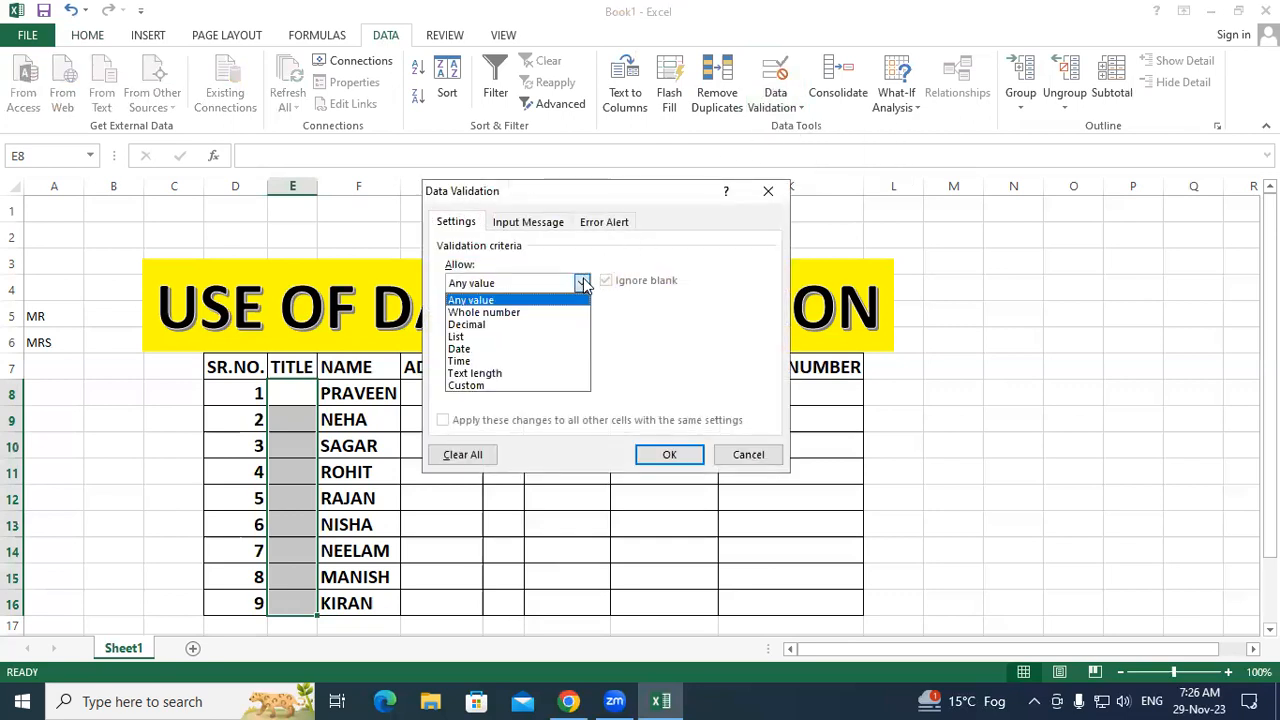
pyautogui.click(506, 337)
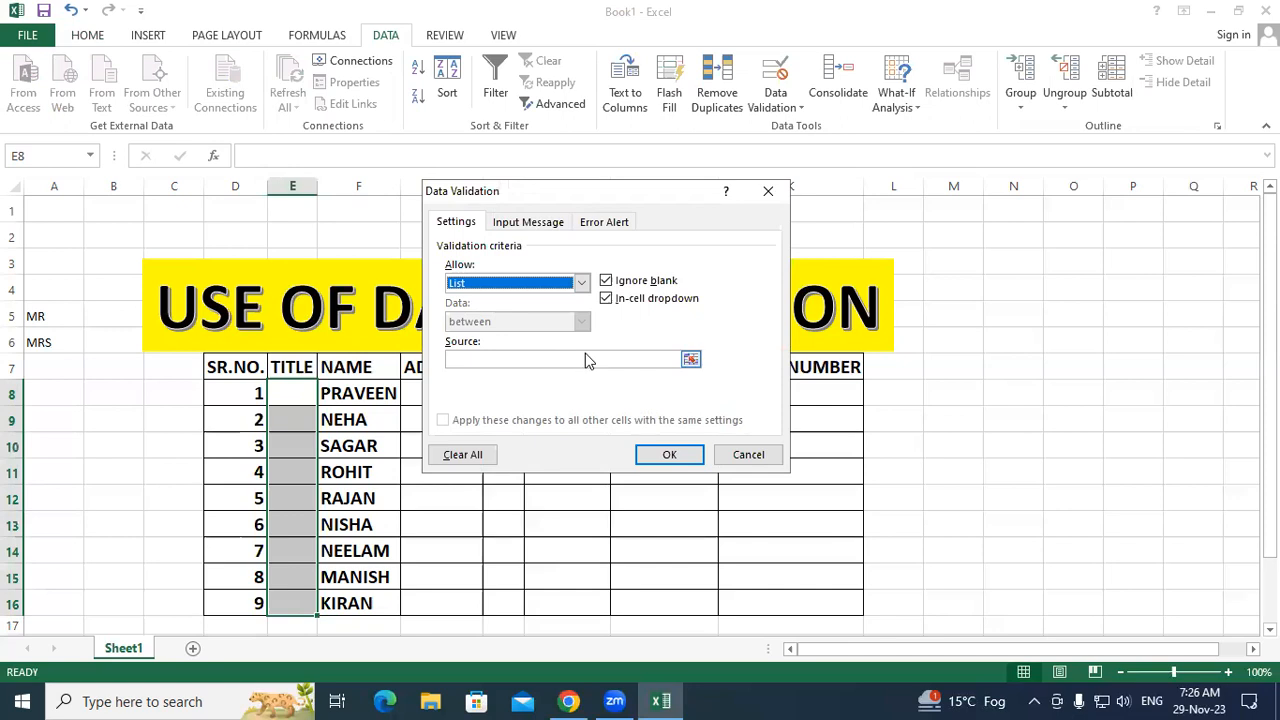
pyautogui.click(569, 358)
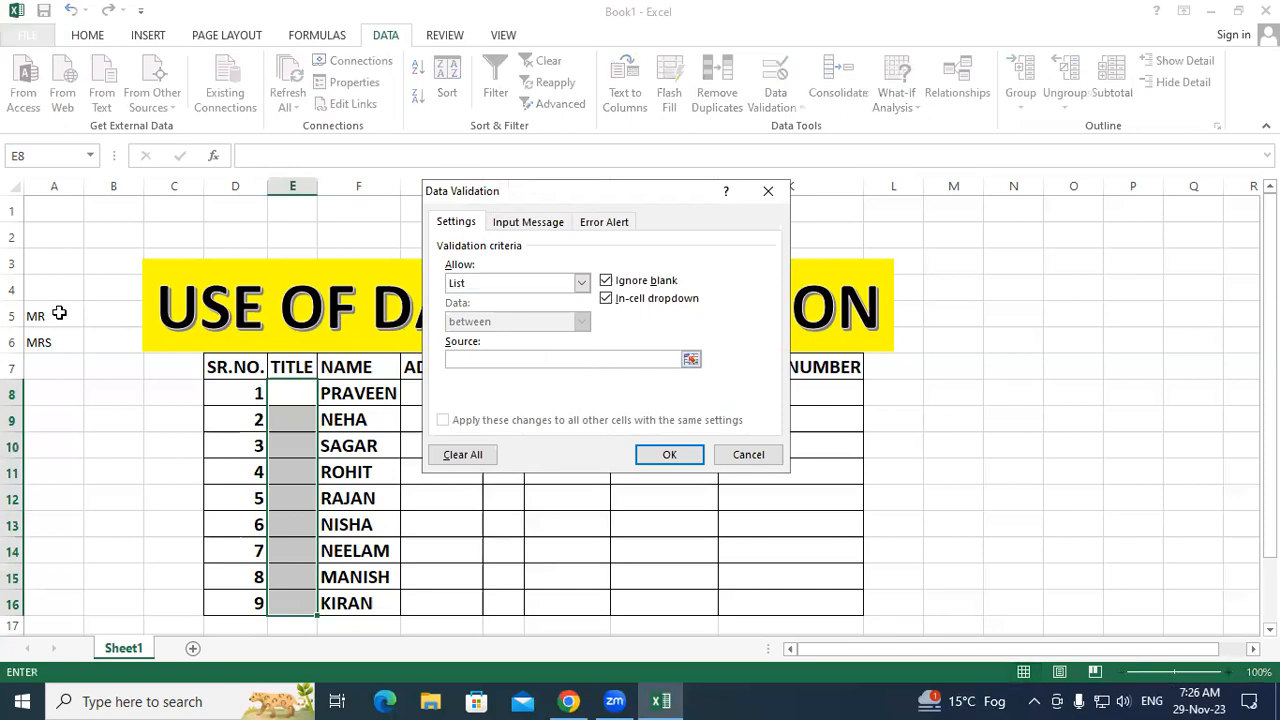
pyautogui.moveTo(59, 314); pyautogui.dragTo(56, 342)
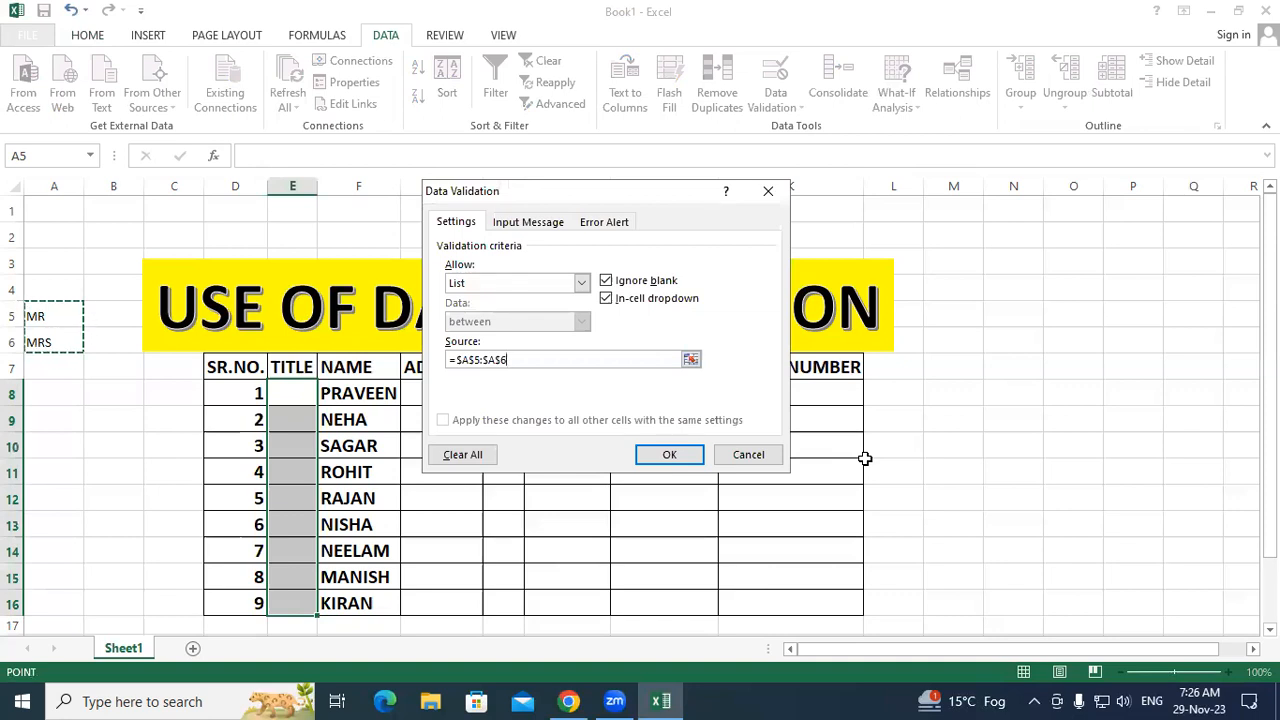
pyautogui.click(692, 460)
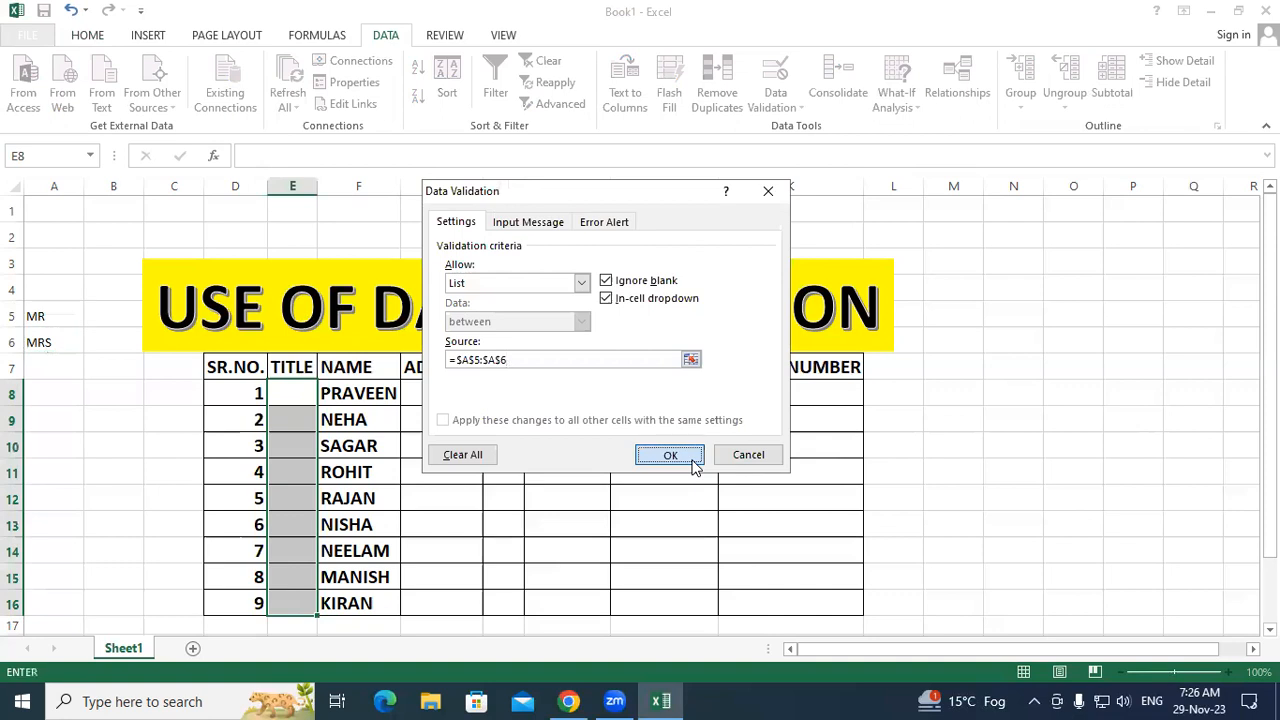
# Step: Pick MR for E8 and MRS for E9 from the TITLE dropdowns
pyautogui.click(292, 396)
pyautogui.click(324, 401)
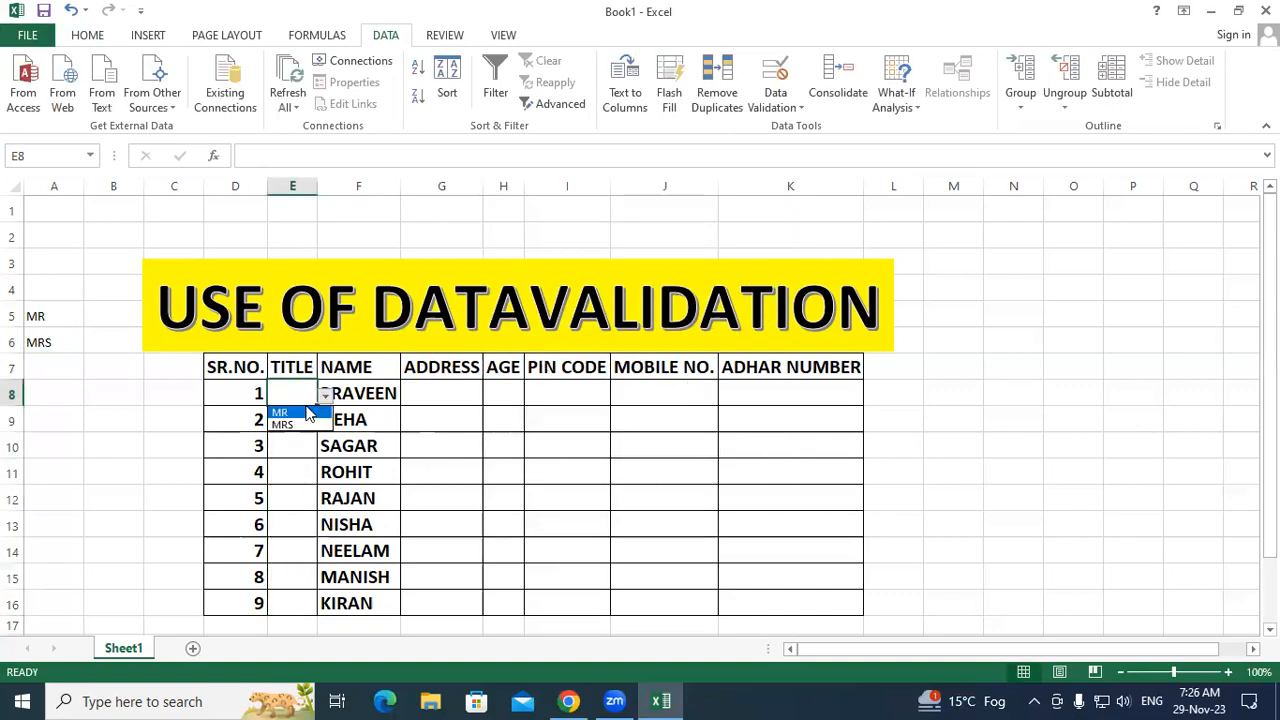
pyautogui.click(285, 413)
pyautogui.click(310, 422)
pyautogui.click(326, 421)
pyautogui.click(300, 451)
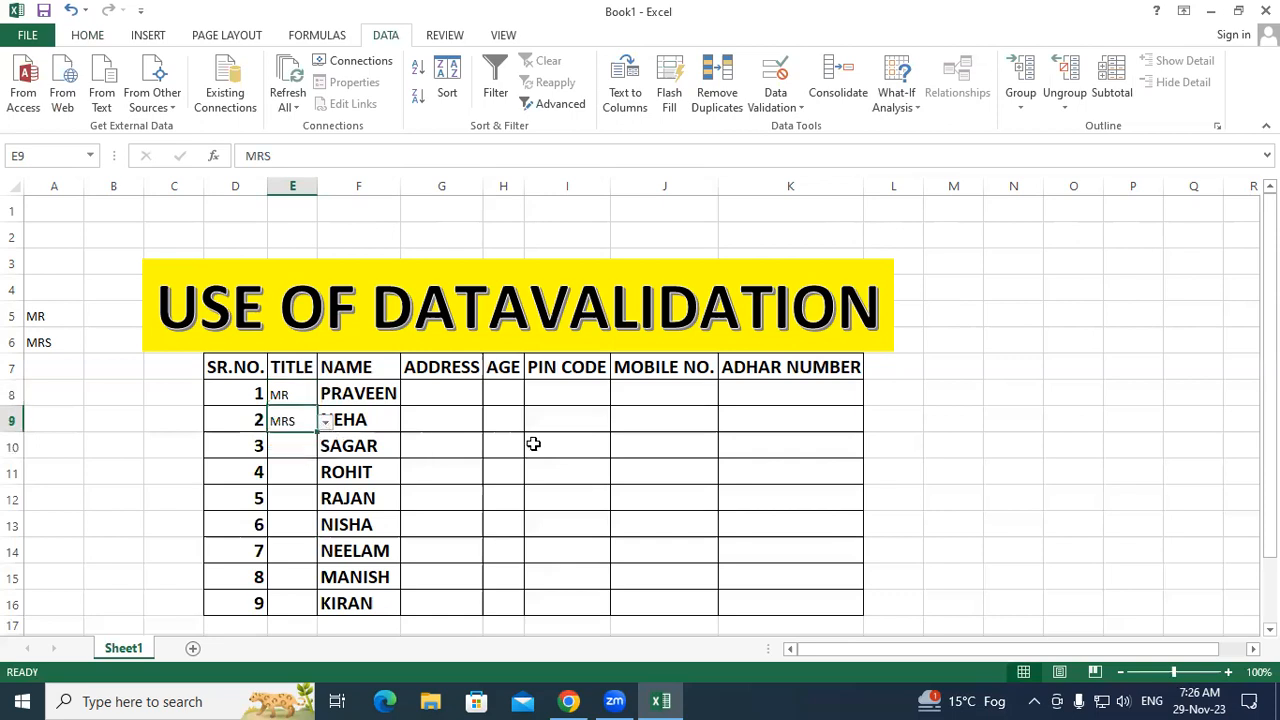
pyautogui.click(530, 443)
# Step: Use Format Painter to copy the NAME cell's bold formatting onto TITLE cells E8:E16
pyautogui.click(375, 498)
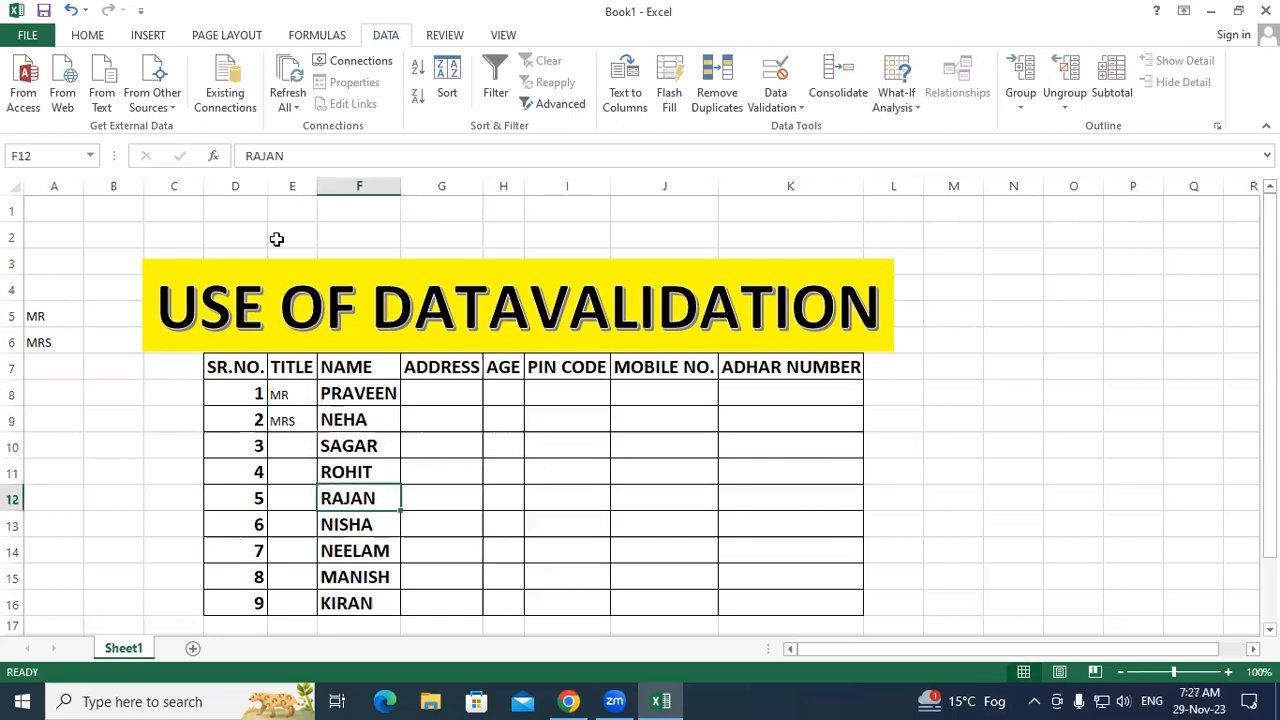
pyautogui.click(87, 36)
pyautogui.click(92, 104)
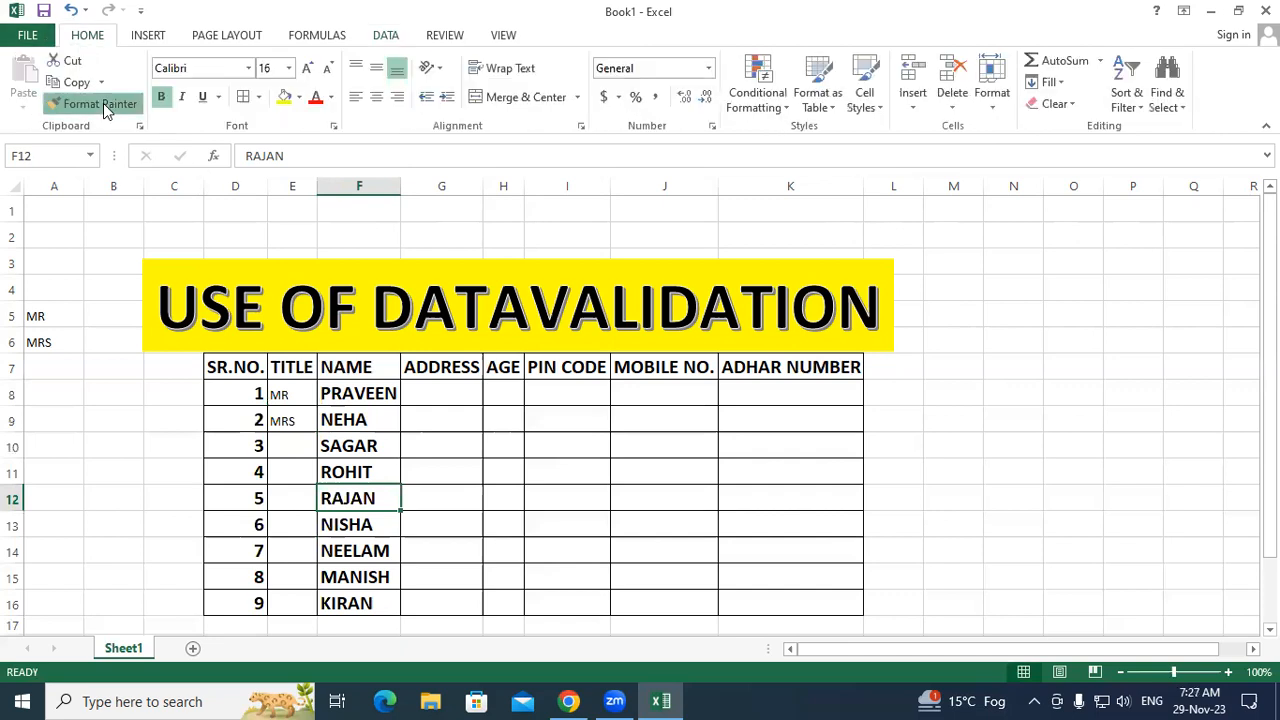
pyautogui.moveTo(300, 395); pyautogui.dragTo(298, 604)
pyautogui.click(451, 518)
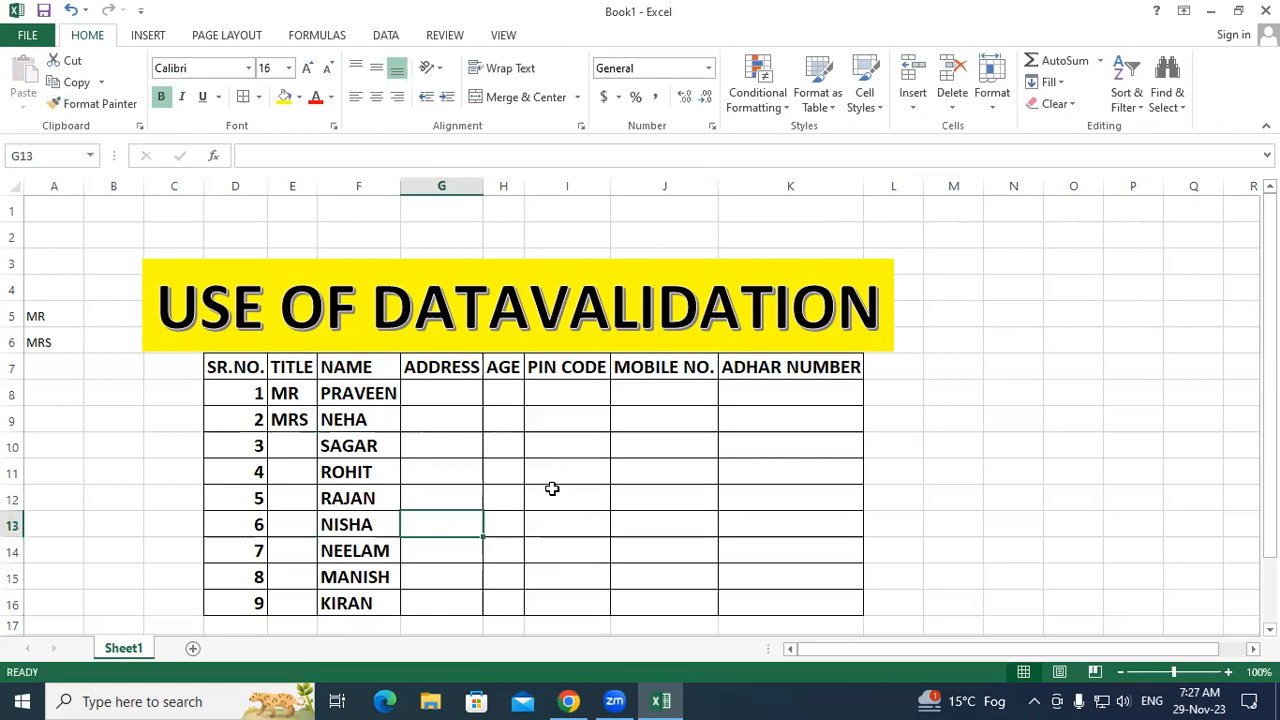
pyautogui.click(580, 467)
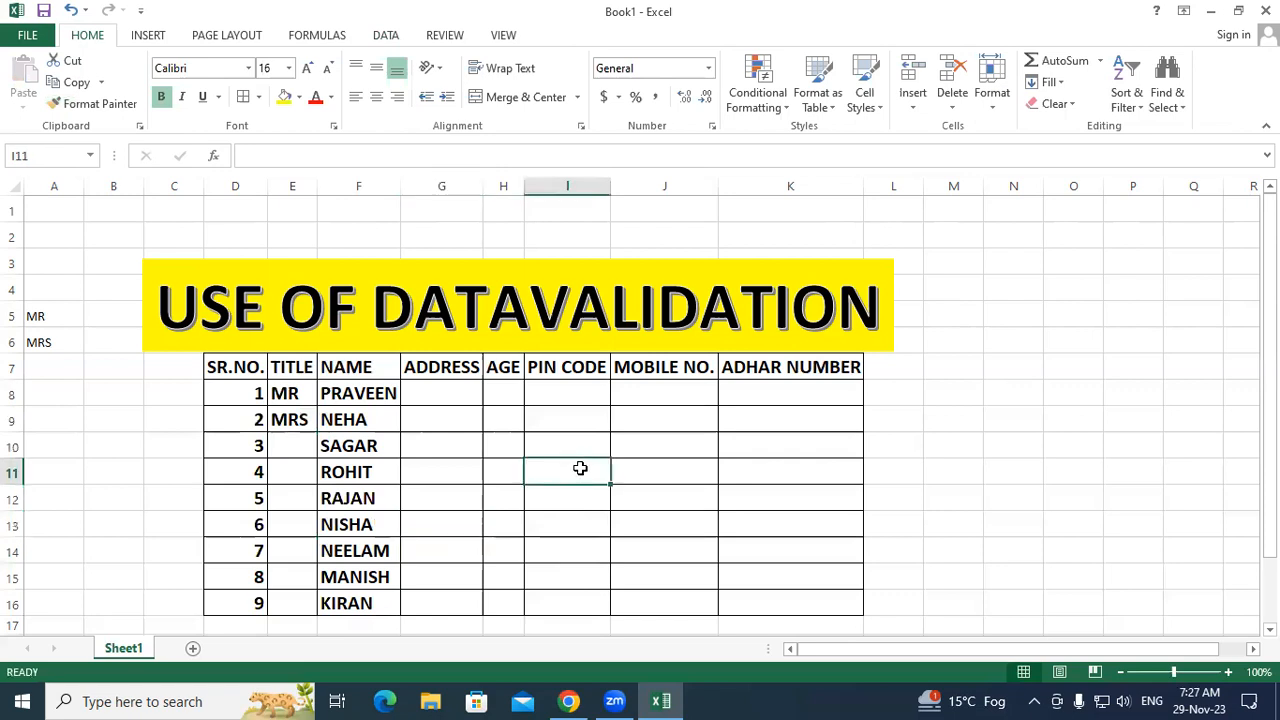
pyautogui.click(580, 449)
pyautogui.click(456, 394)
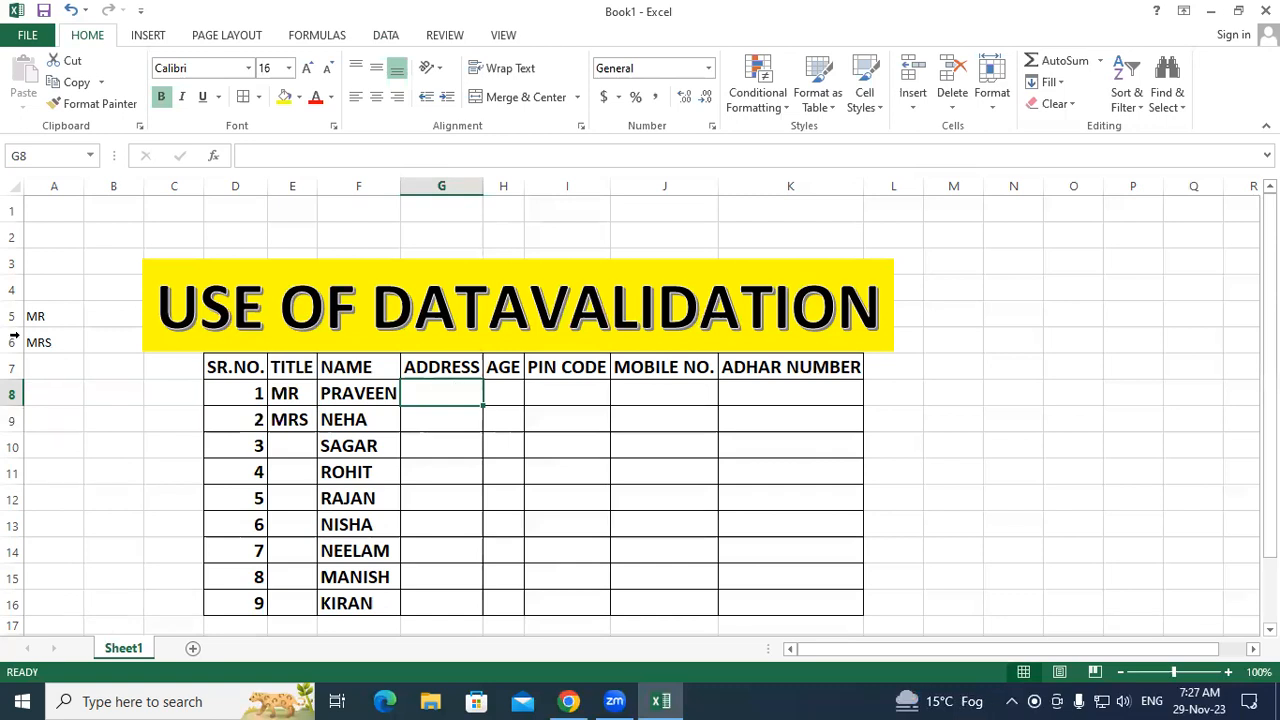
# Step: Select the nine empty ADDRESS cells from G8 down to G16
pyautogui.moveTo(49, 329); pyautogui.dragTo(50, 342)
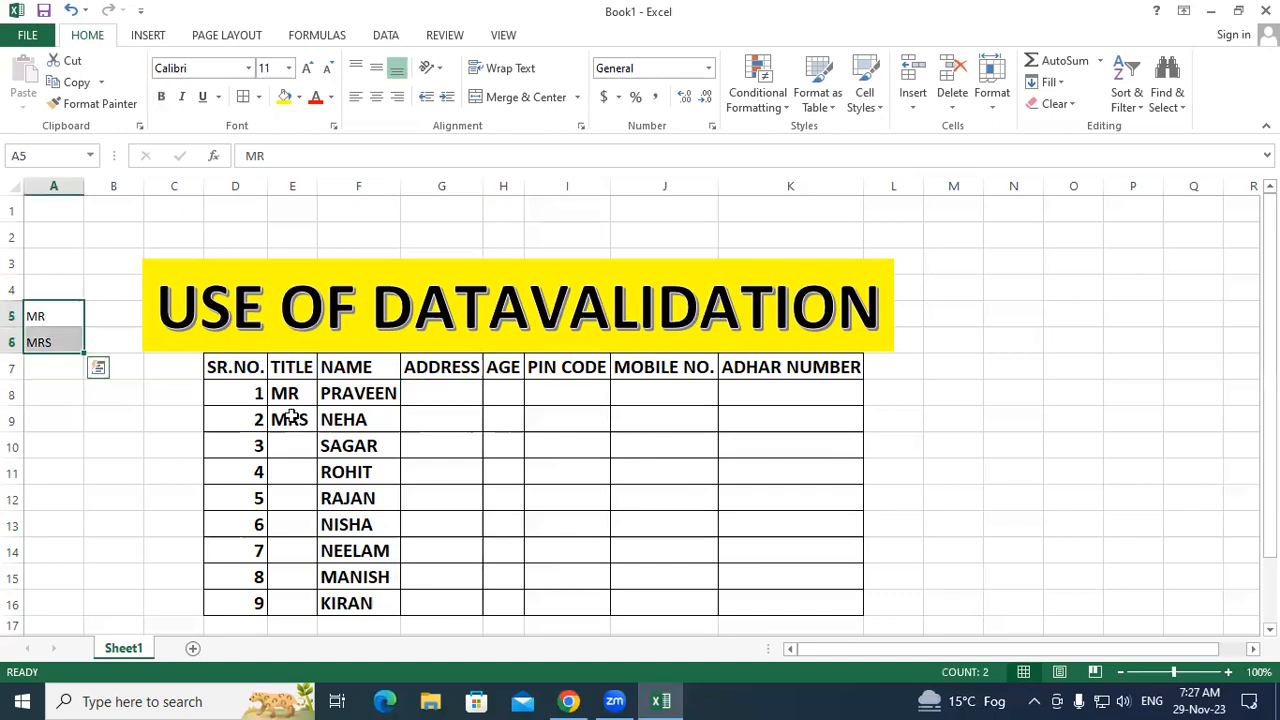
pyautogui.click(507, 471)
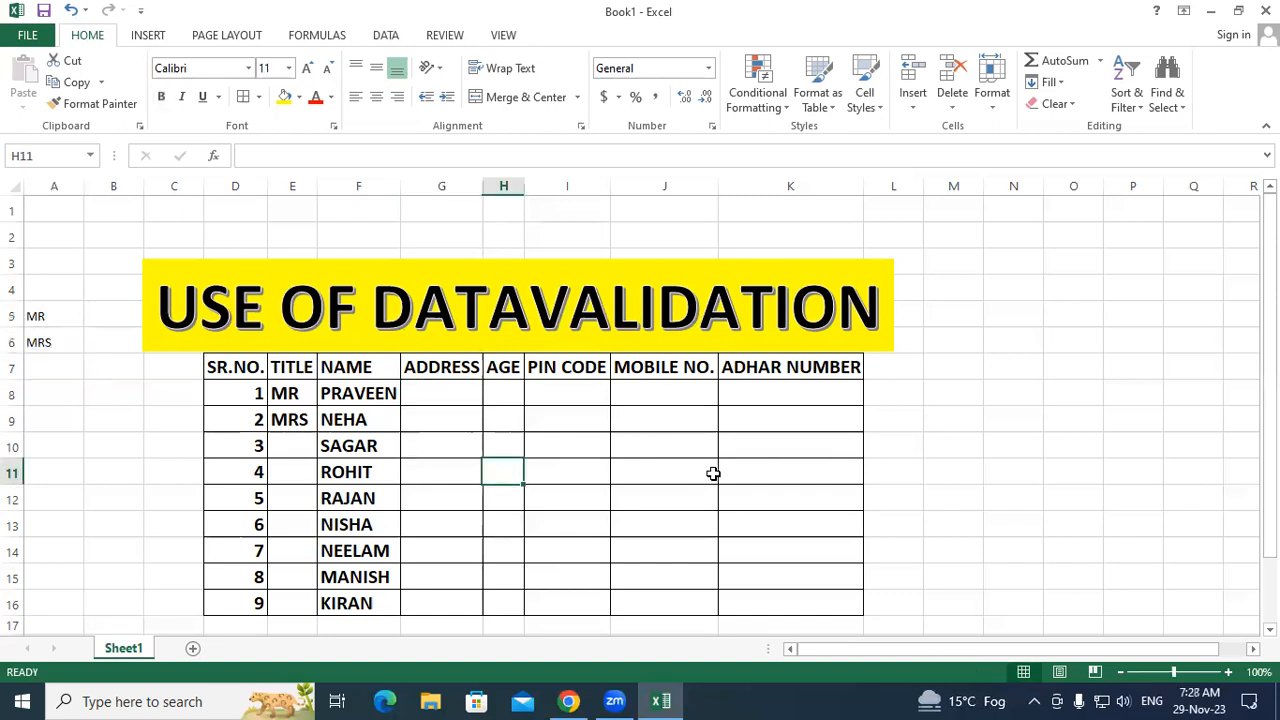
pyautogui.press('Right')
pyautogui.press('Right')
pyautogui.moveTo(447, 462); pyautogui.dragTo(442, 600)
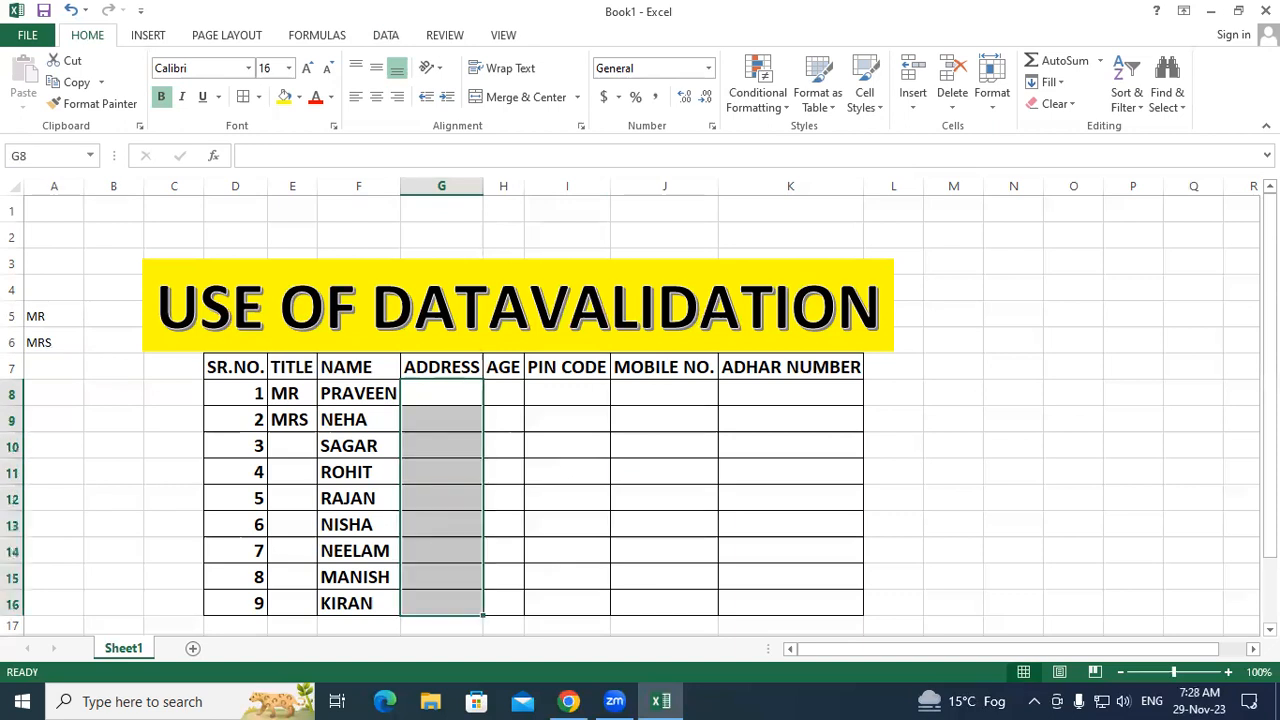
# Step: Apply a List validation to G8:G16 with source KASIA,HATA,RAMKOLA,PADRAUNA,DEORIA
pyautogui.click(386, 36)
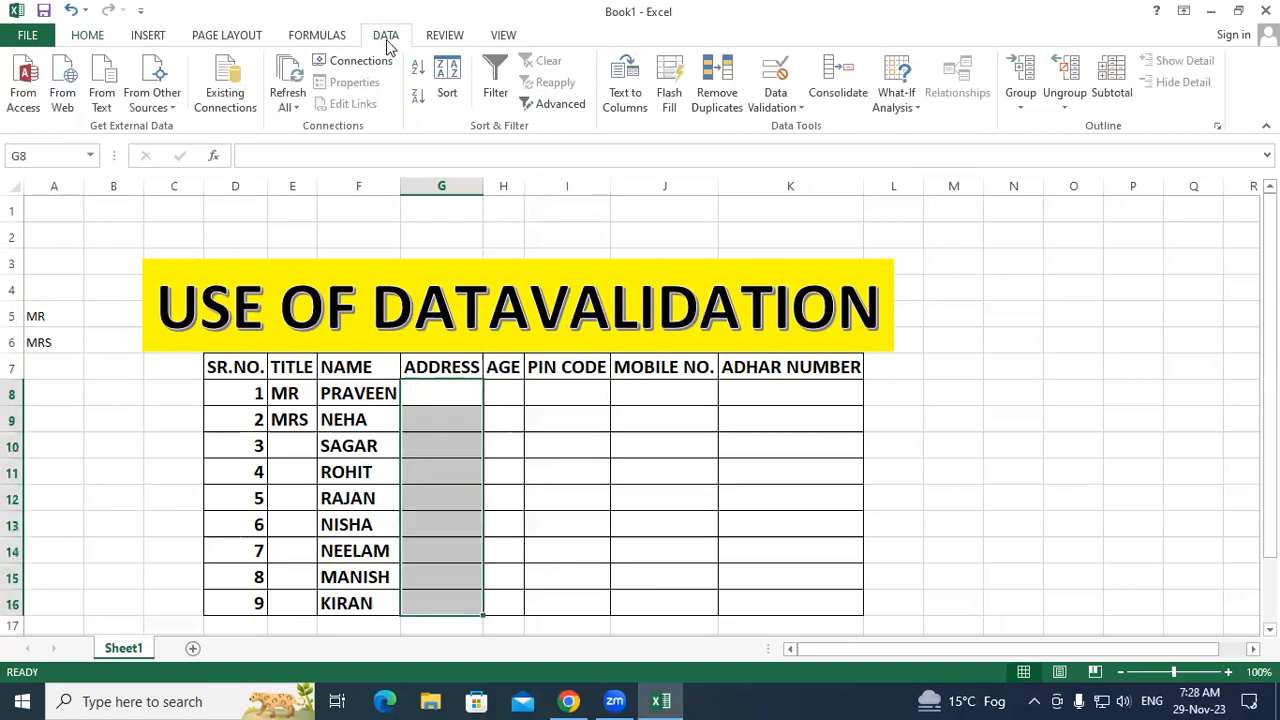
pyautogui.click(779, 110)
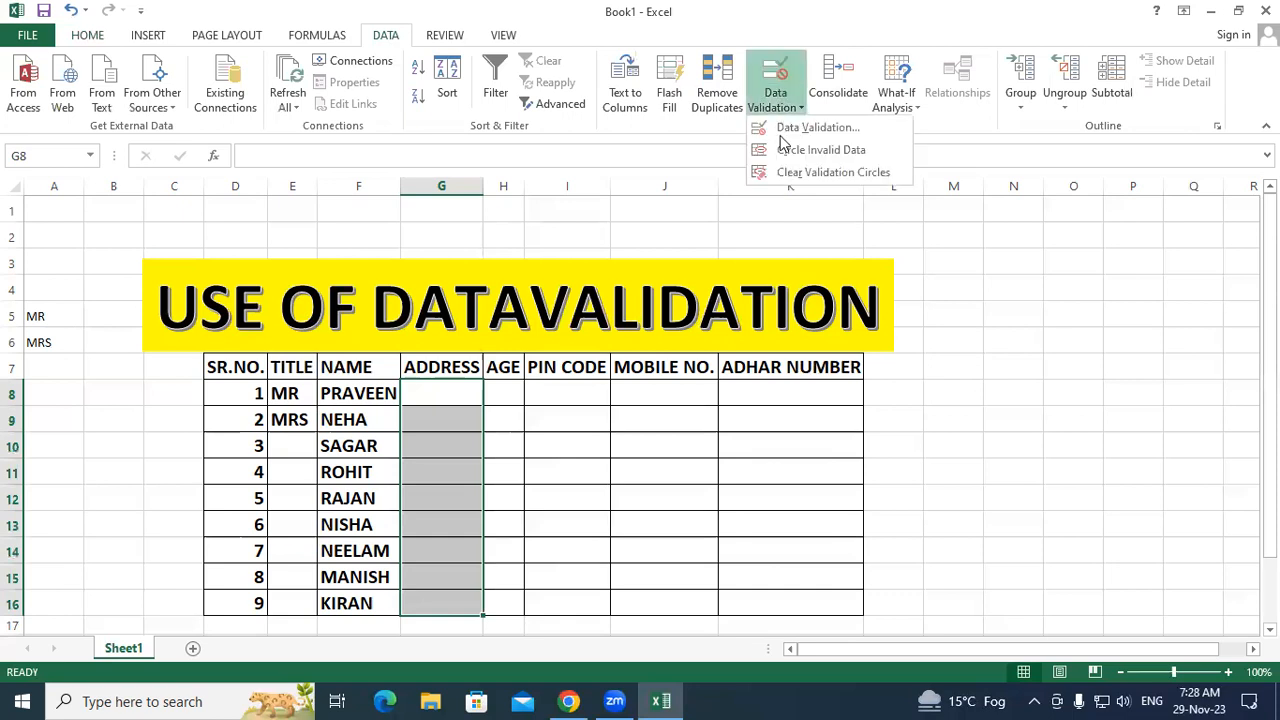
pyautogui.click(790, 127)
pyautogui.click(520, 283)
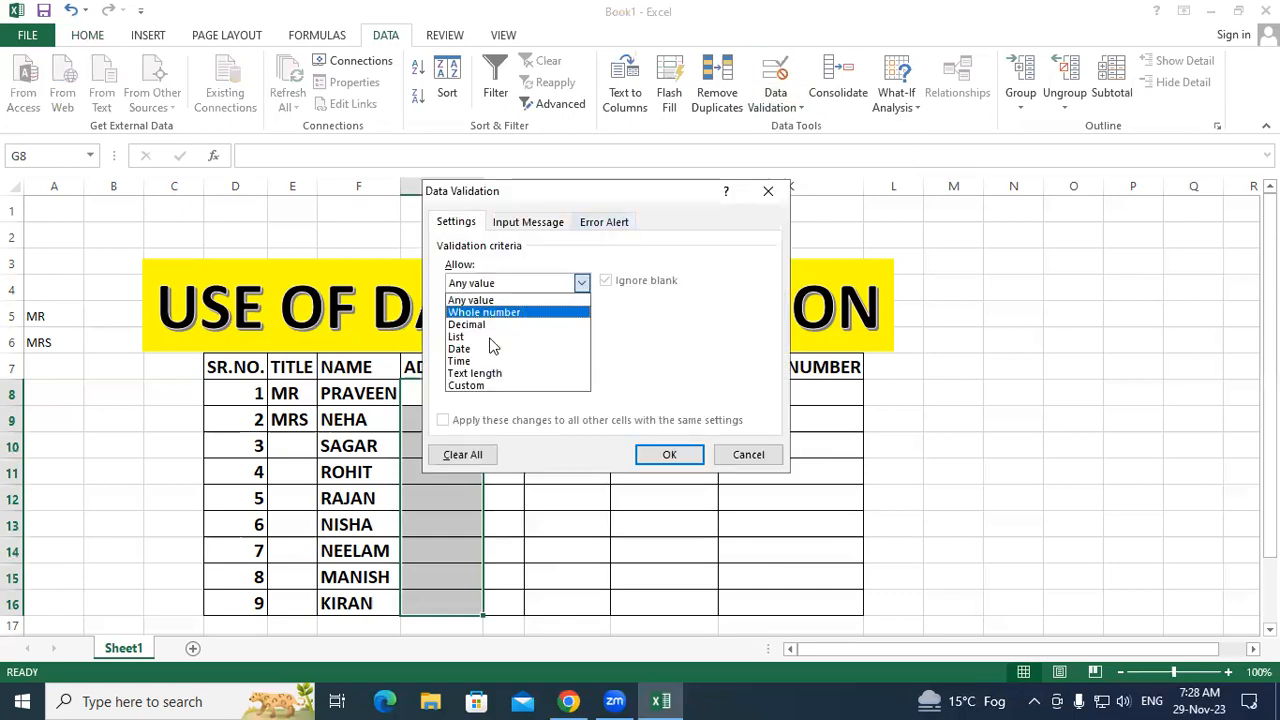
pyautogui.click(515, 348)
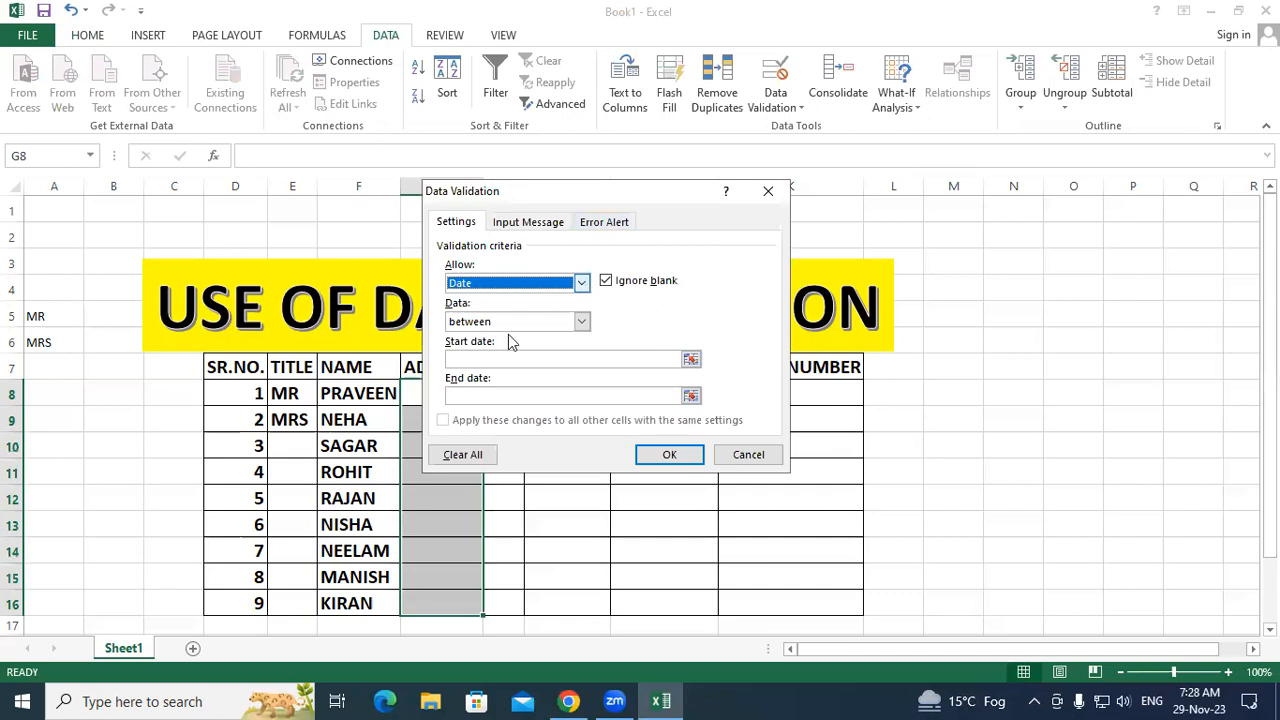
pyautogui.hotkey('alt', 'Down')
pyautogui.click(500, 337)
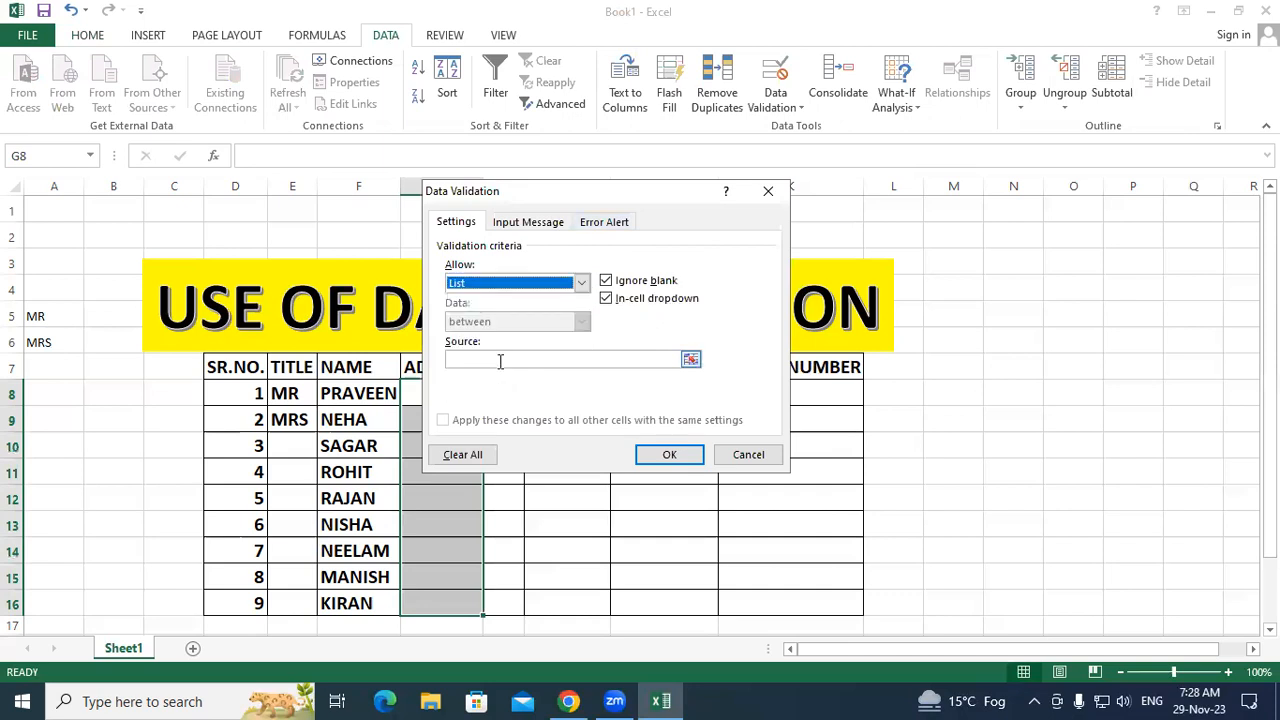
pyautogui.click(497, 359)
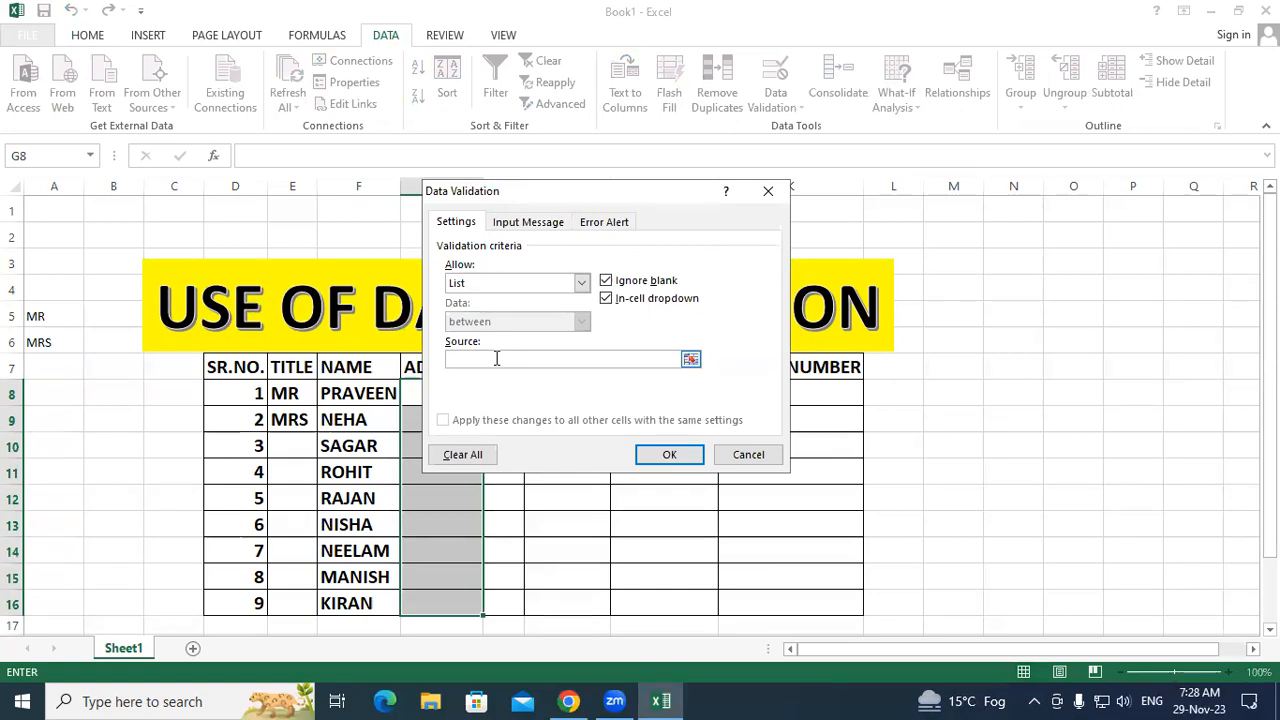
pyautogui.write('KASIA,HATA,RAMKOL')
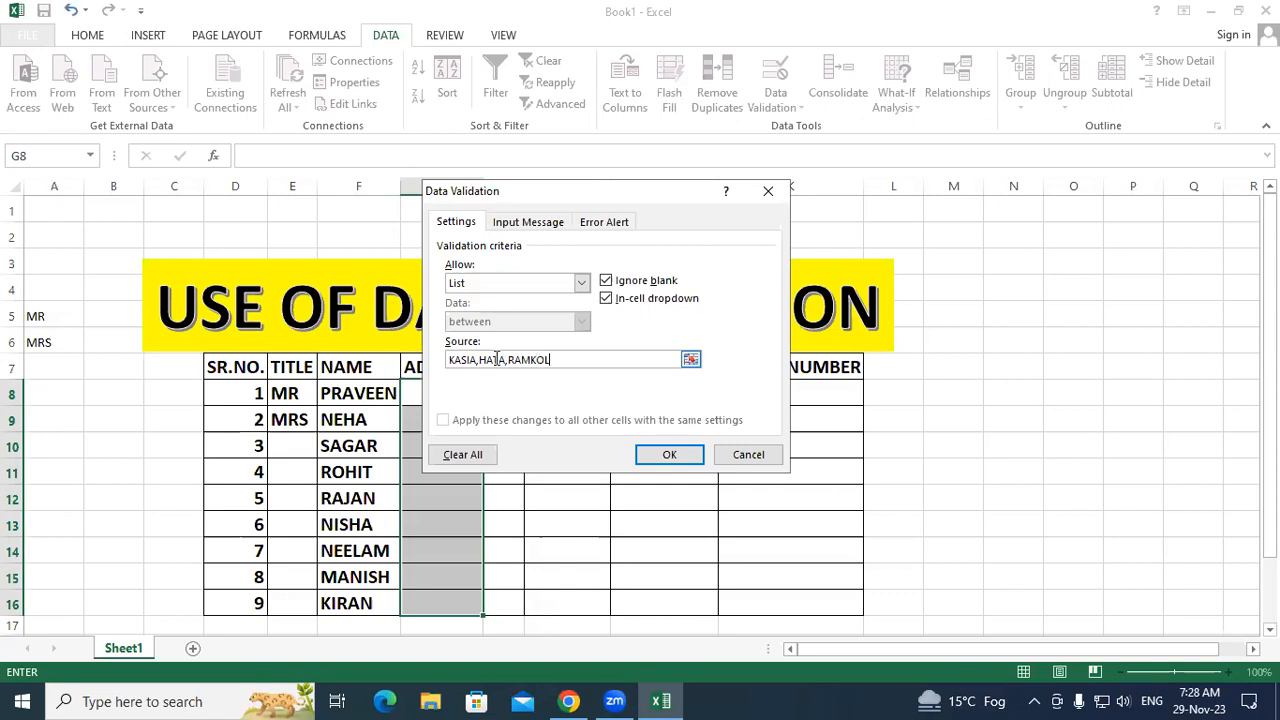
pyautogui.write('A,PADRAUNA')
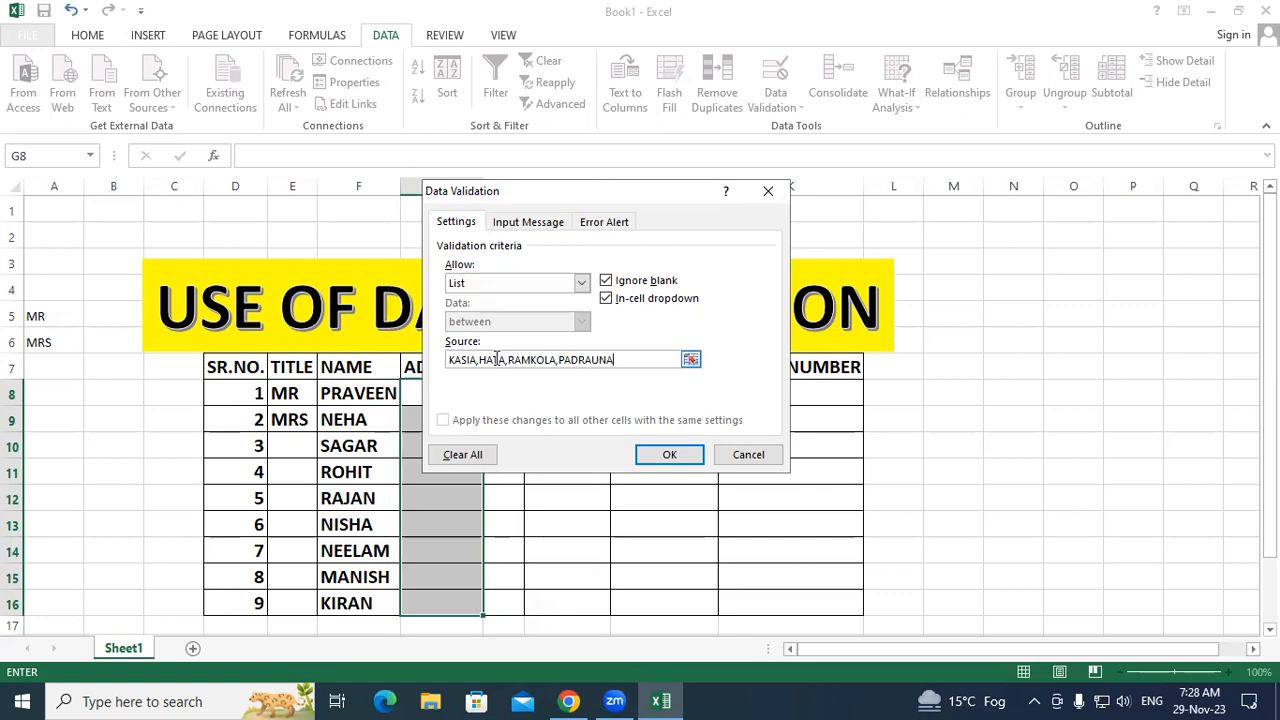
pyautogui.write(',DEORIA')
pyautogui.click(638, 454)
# Step: Pick PADRAUNA for G8 from its dropdown and widen column G to fit it
pyautogui.click(638, 454)
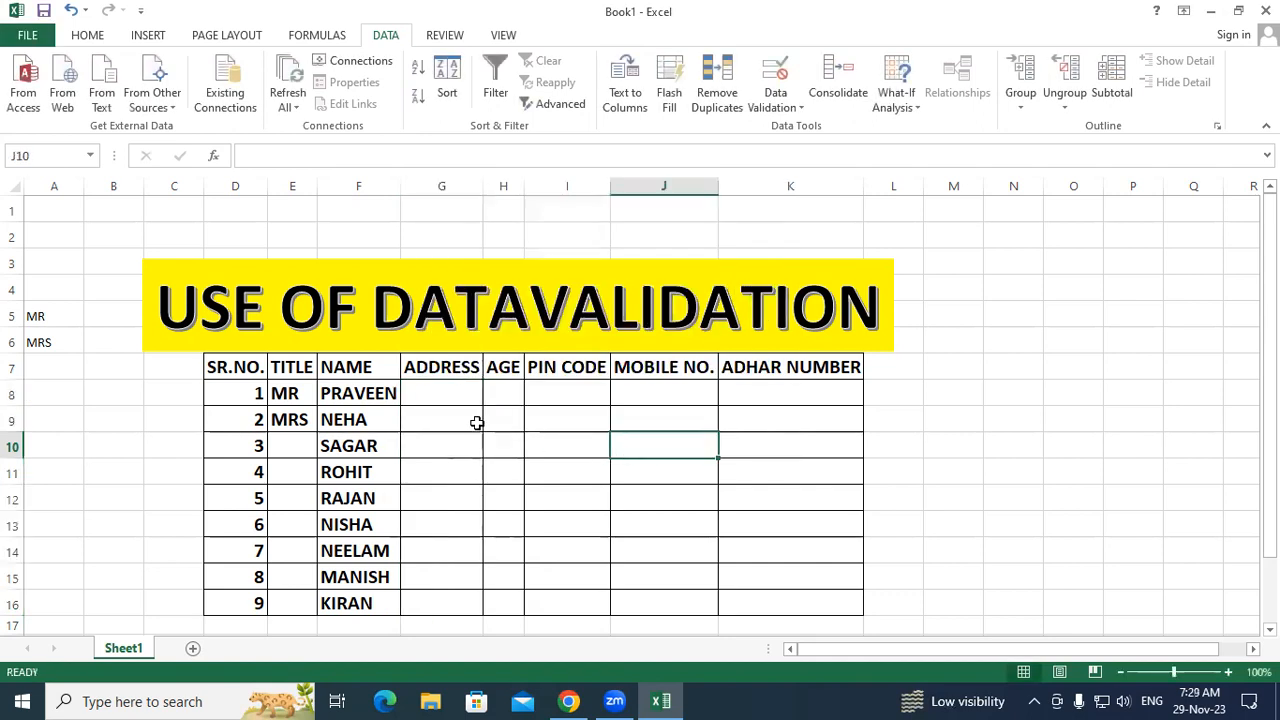
pyautogui.click(449, 397)
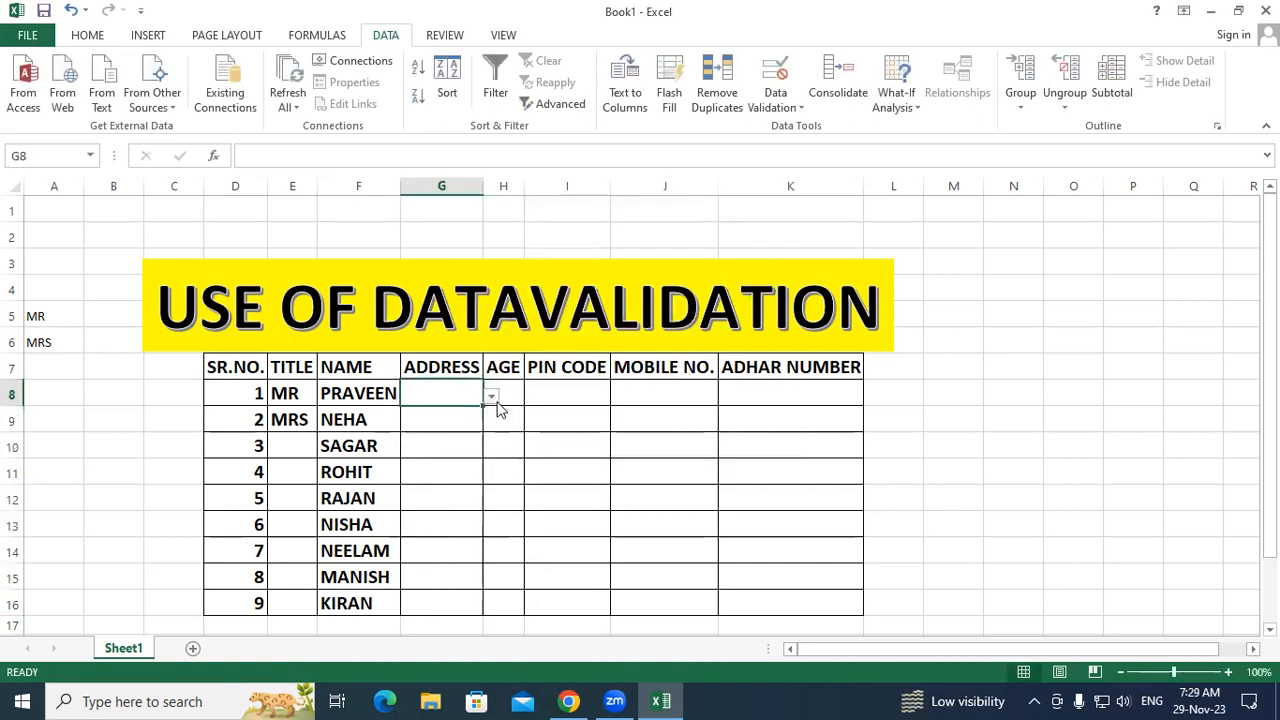
pyautogui.click(496, 398)
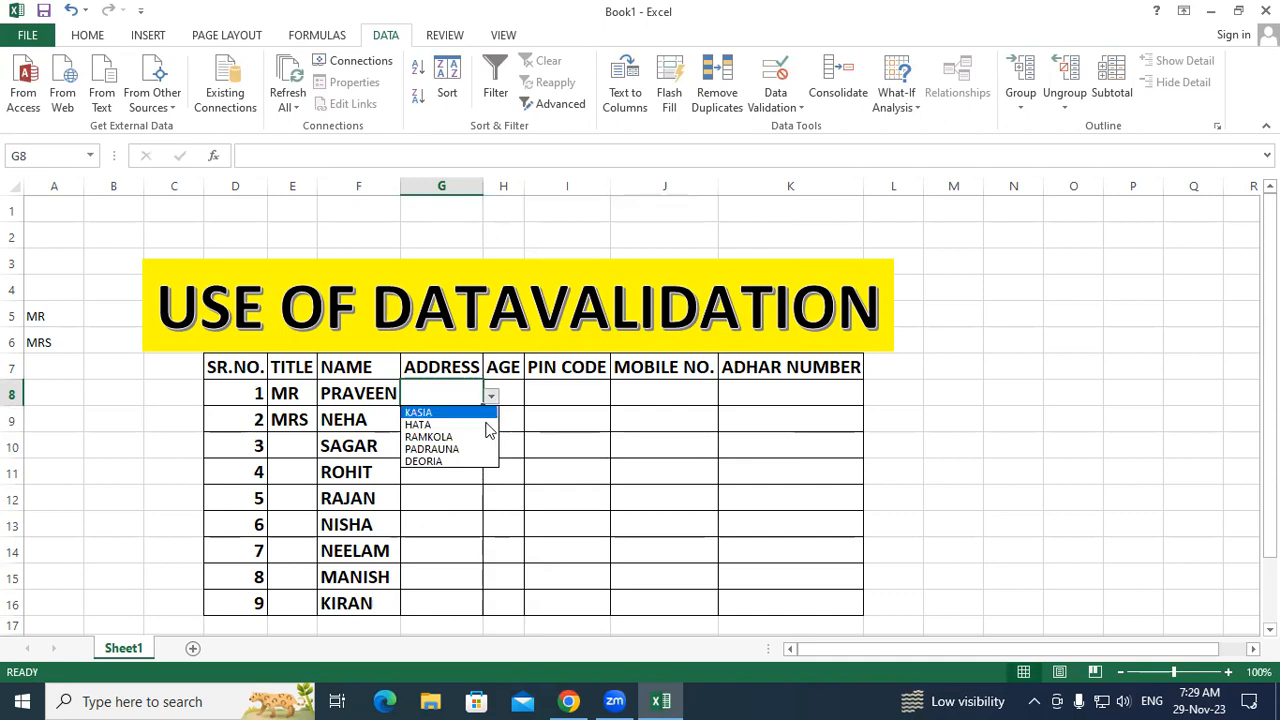
pyautogui.click(487, 453)
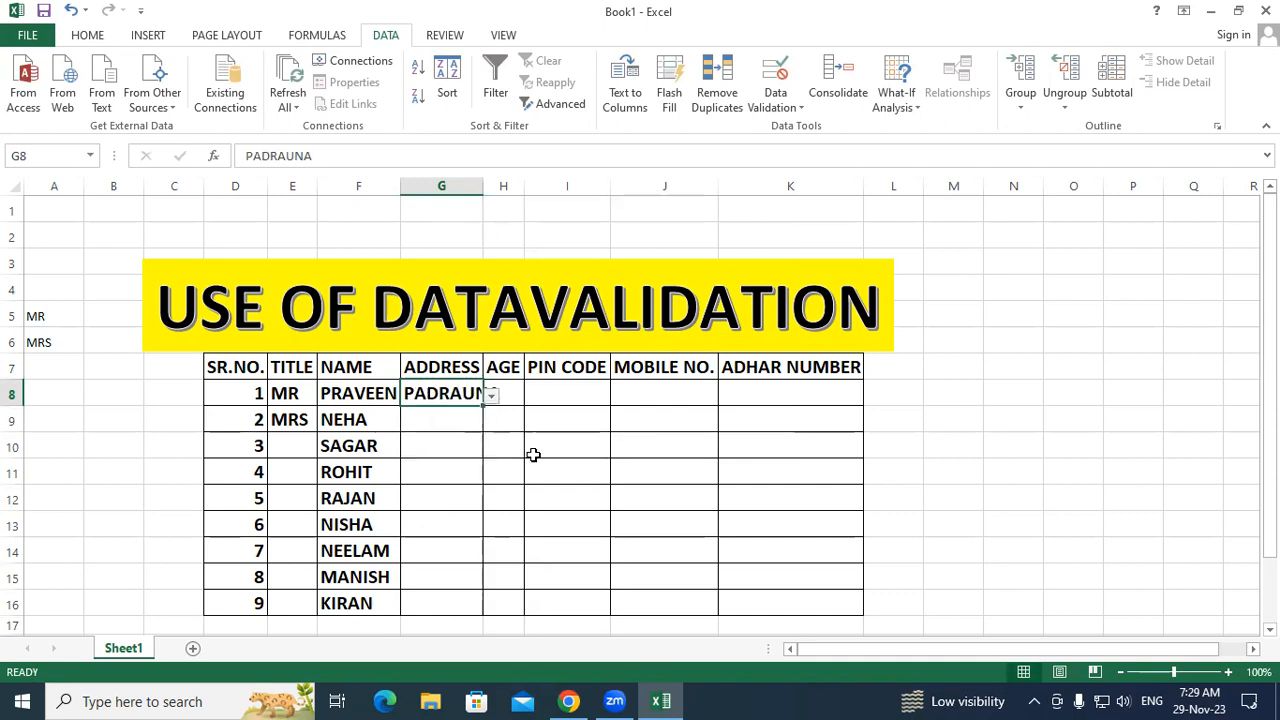
pyautogui.doubleClick(476, 184)
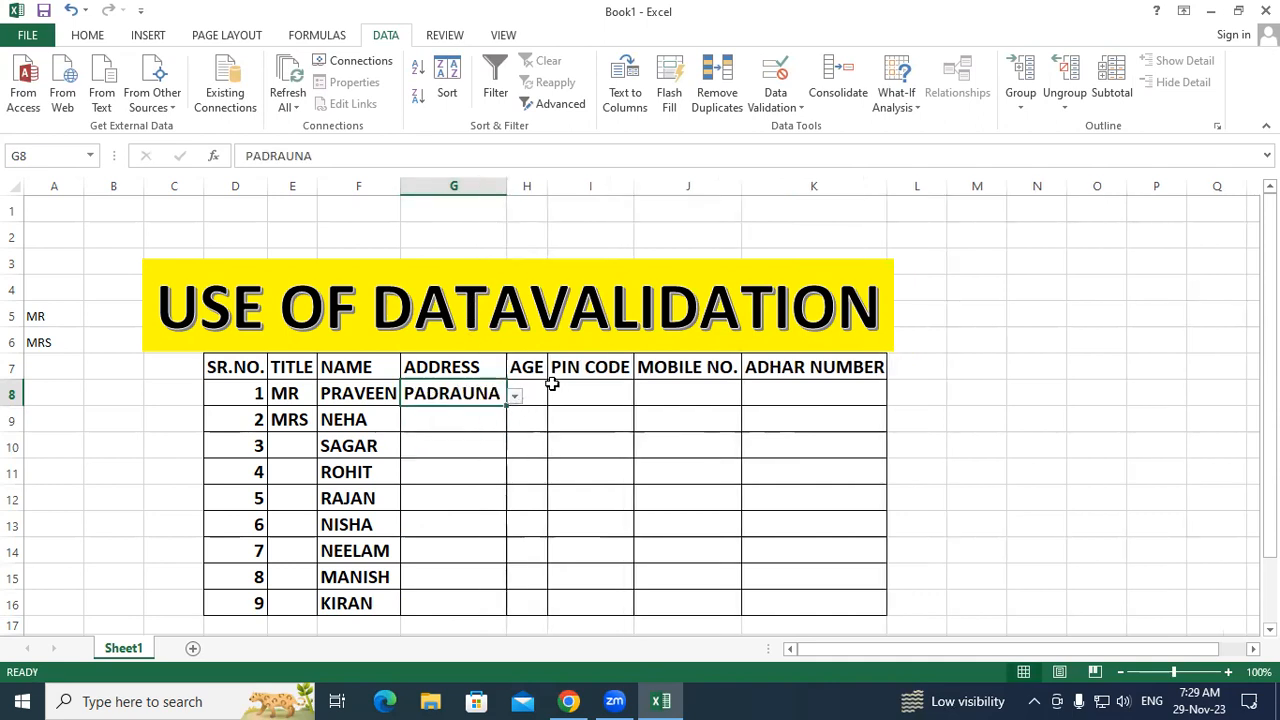
pyautogui.click(552, 393)
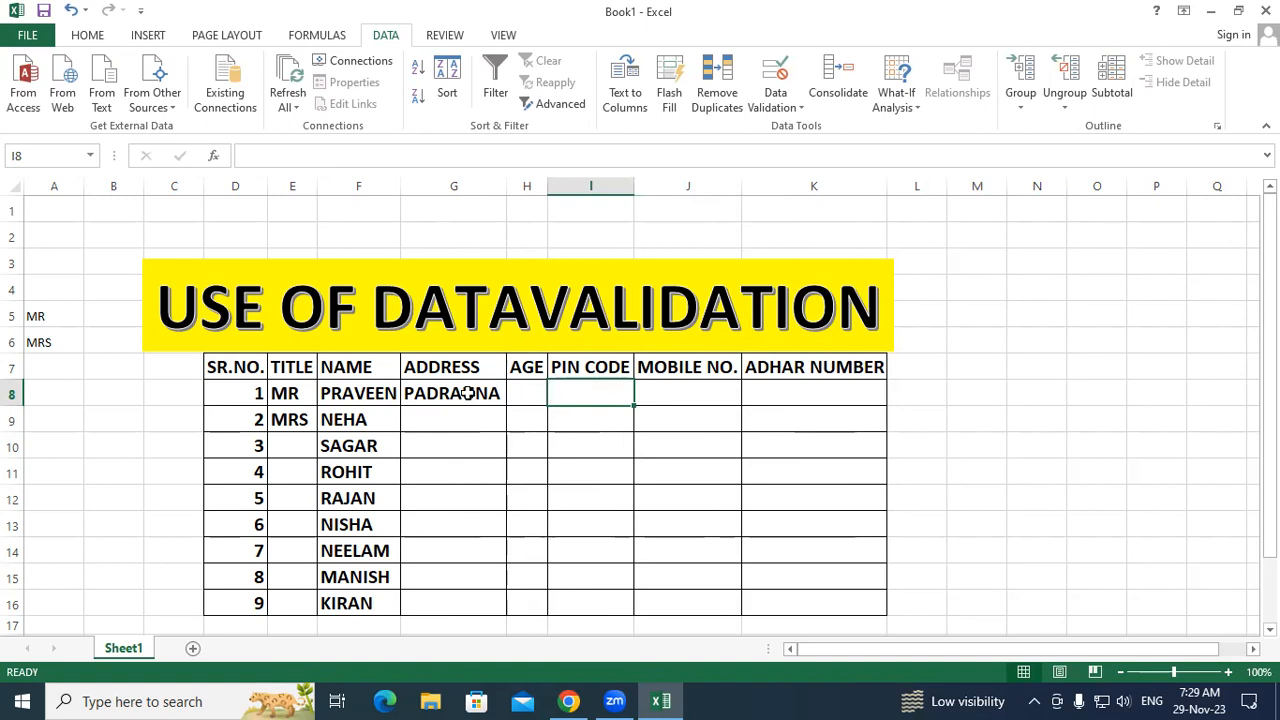
# Step: Pick DEORIA for G9 and HATA for G10 from the address dropdowns
pyautogui.click(445, 419)
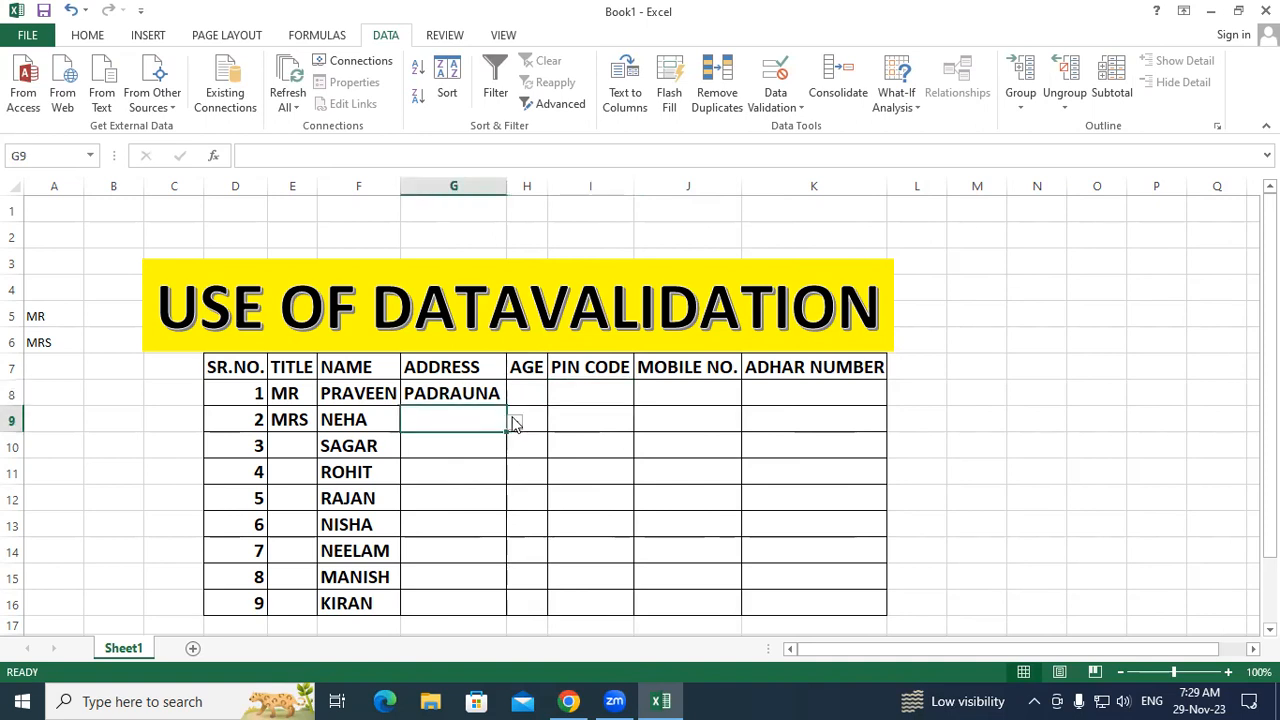
pyautogui.click(514, 422)
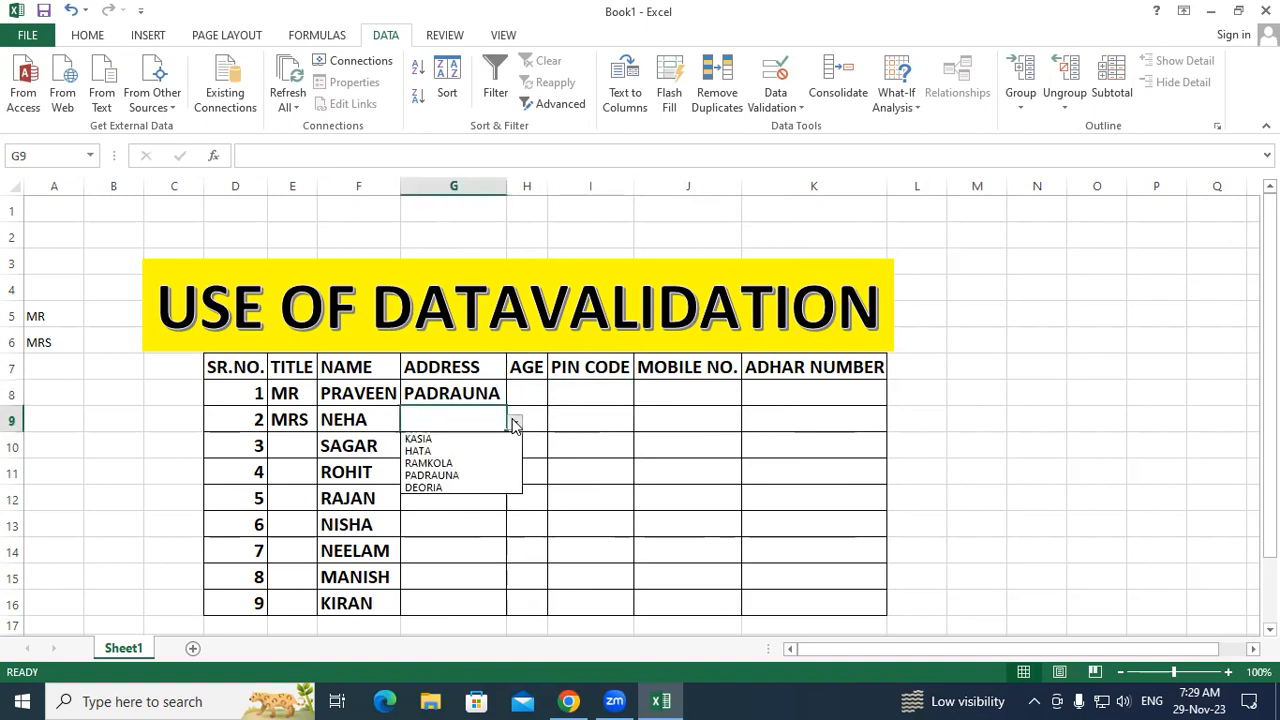
pyautogui.click(474, 487)
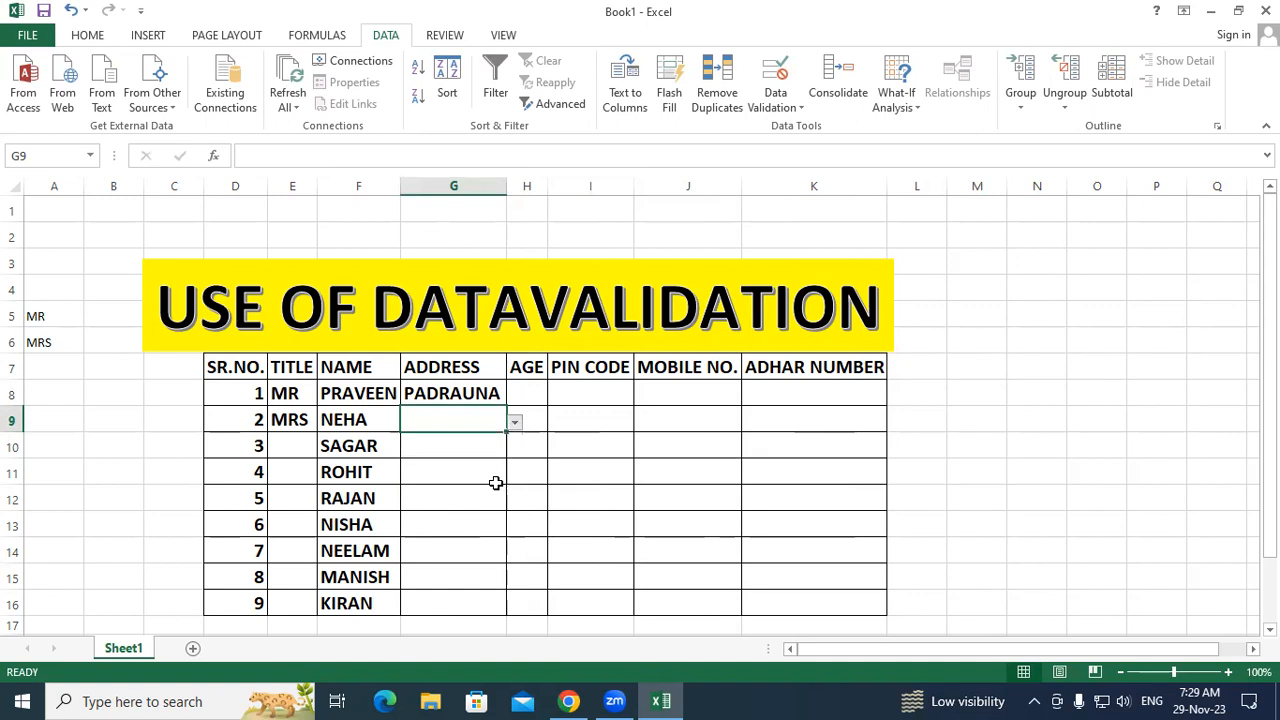
pyautogui.click(565, 481)
pyautogui.click(473, 442)
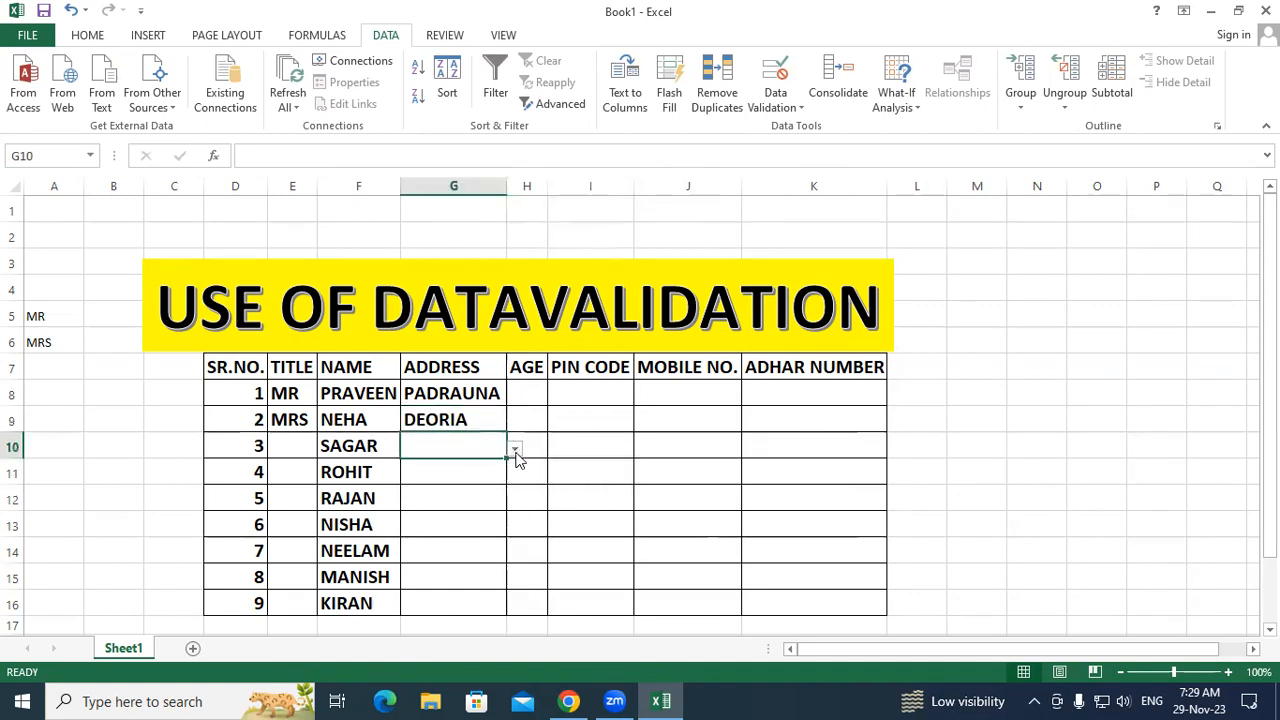
pyautogui.click(514, 448)
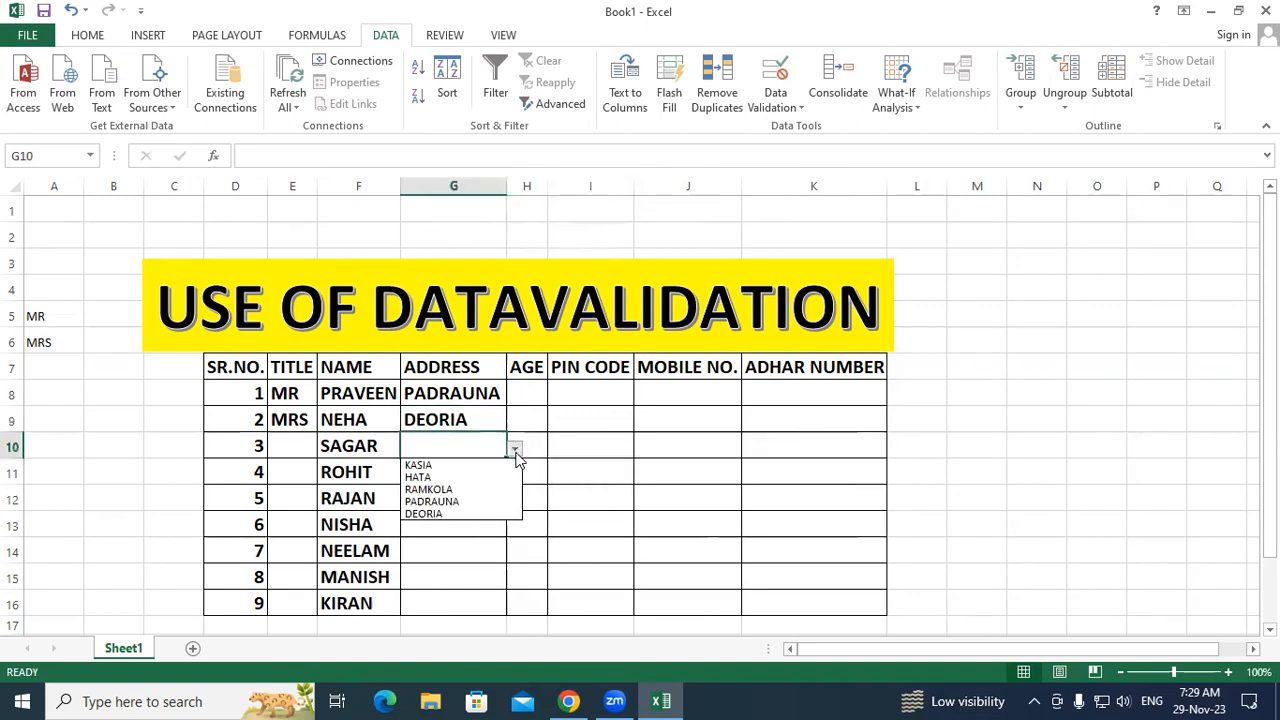
pyautogui.click(466, 477)
# Step: Pick PADRAUNA for G11 and KASIA for G12 from the address dropdowns
pyautogui.click(464, 479)
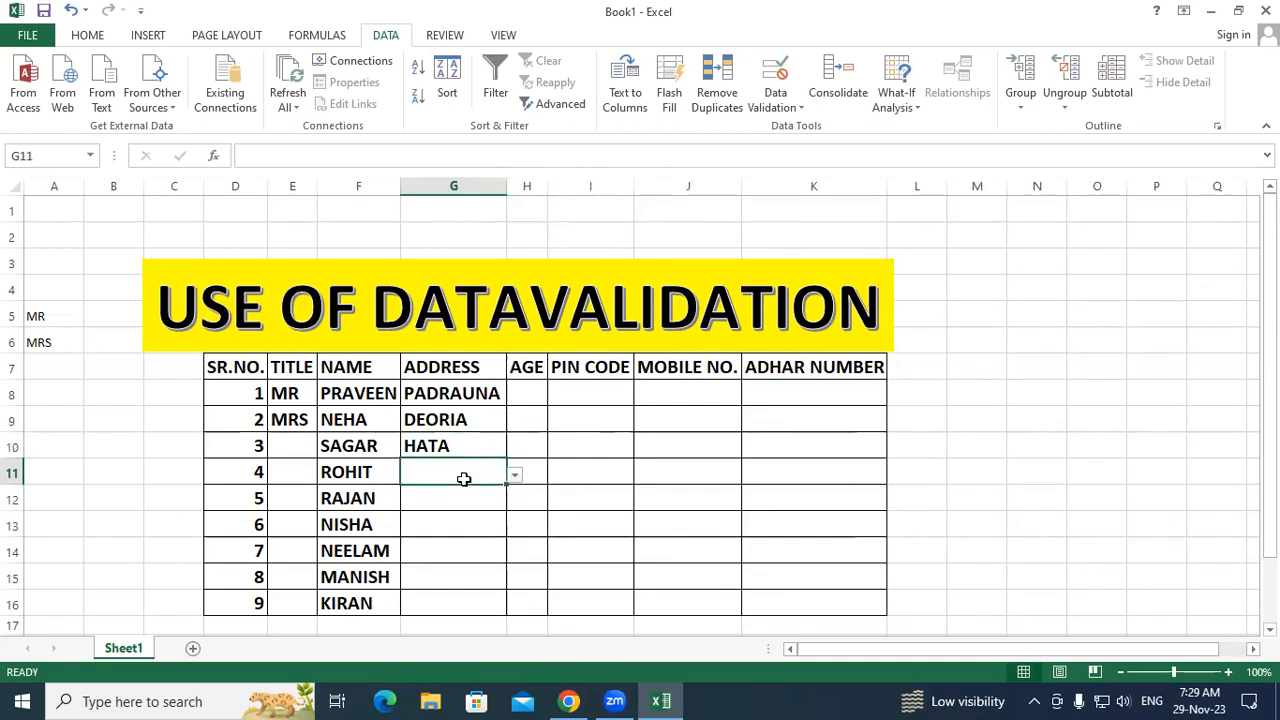
pyautogui.click(514, 476)
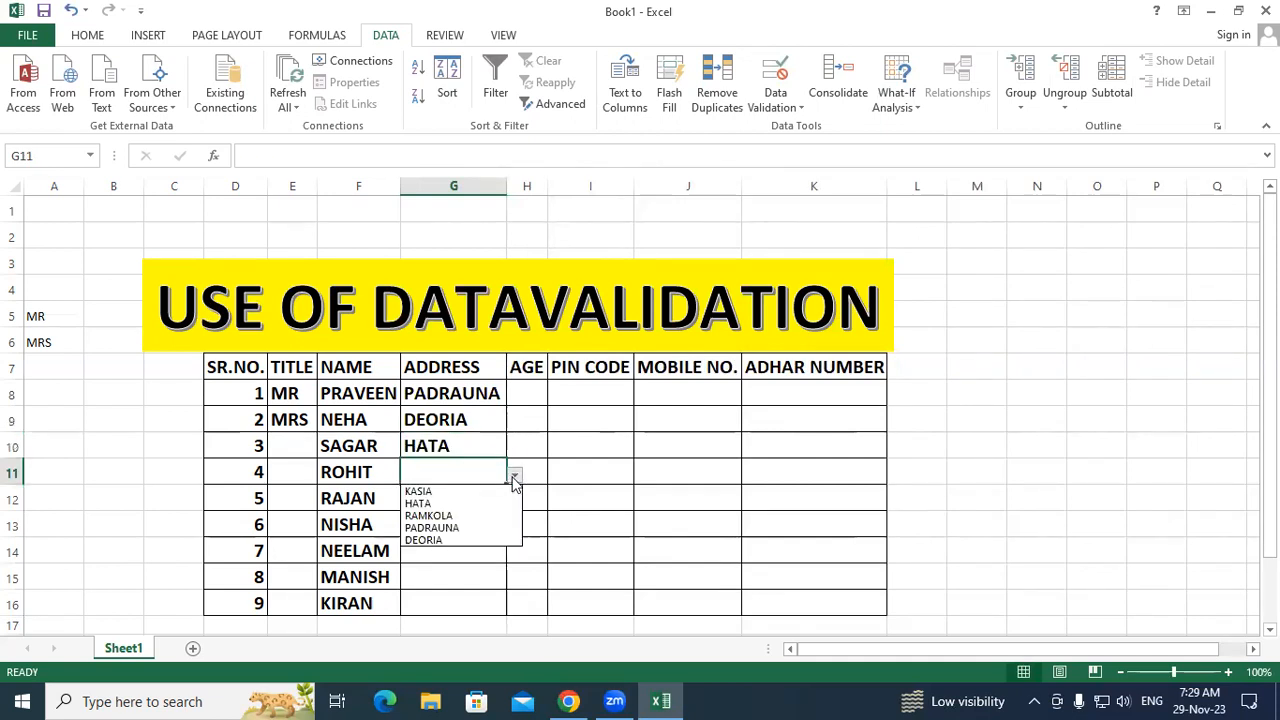
pyautogui.click(458, 528)
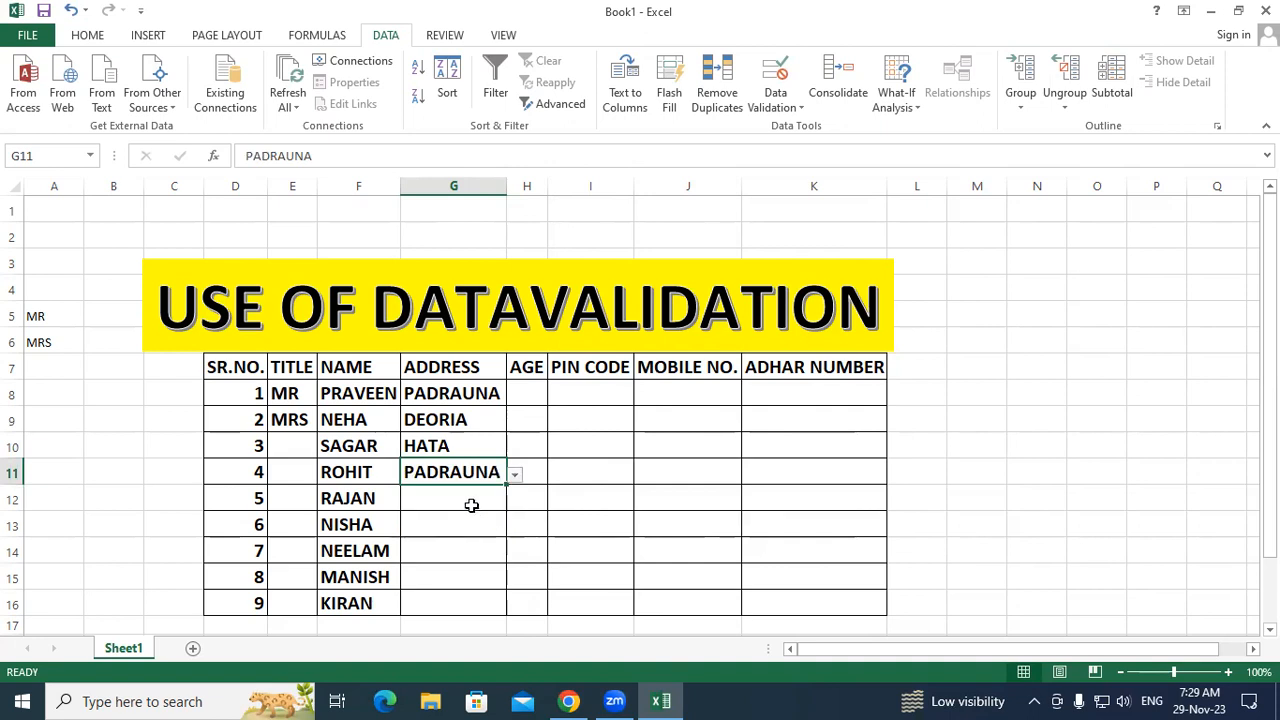
pyautogui.click(471, 505)
pyautogui.click(514, 500)
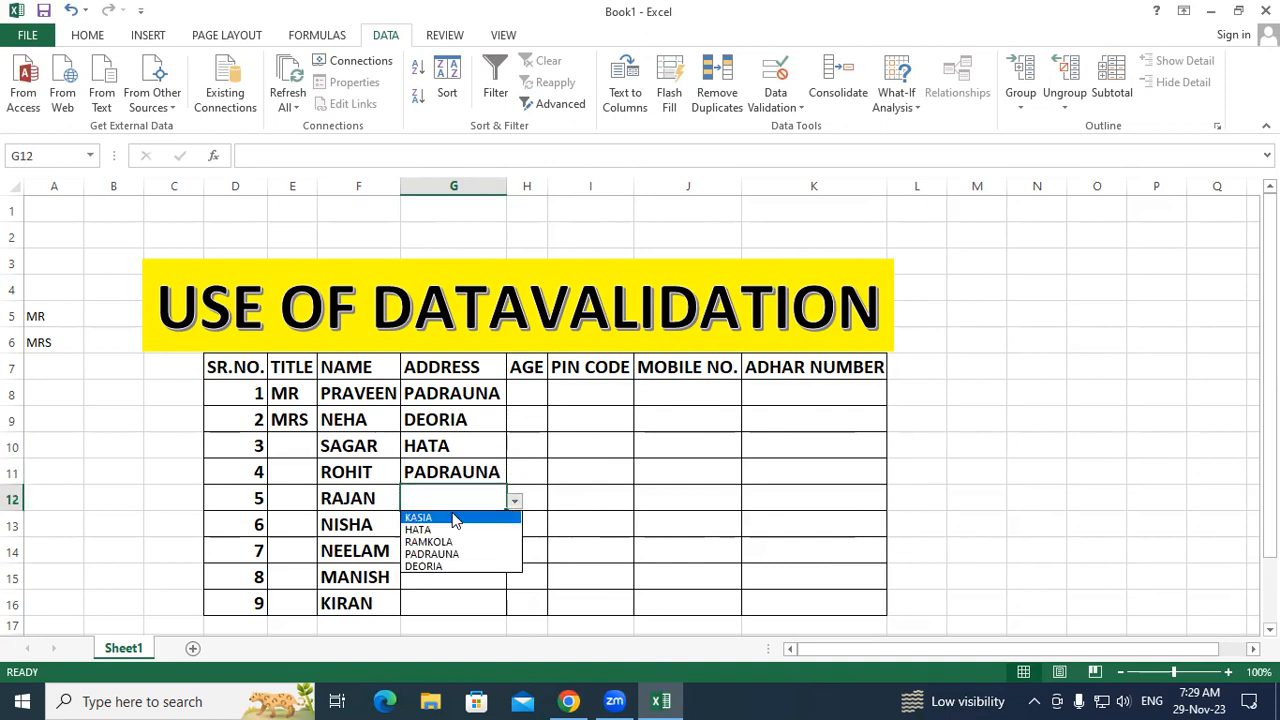
pyautogui.click(455, 518)
pyautogui.click(646, 534)
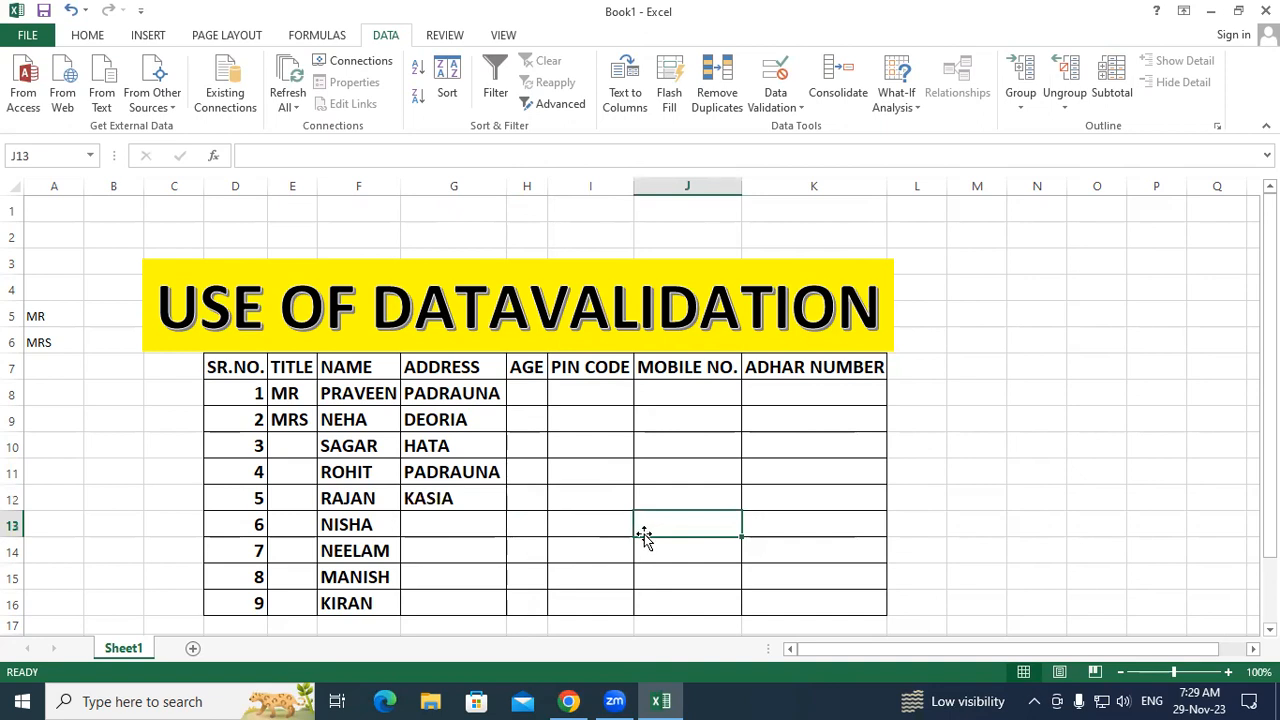
# Step: Select the first AGE cell, H8
pyautogui.click(525, 398)
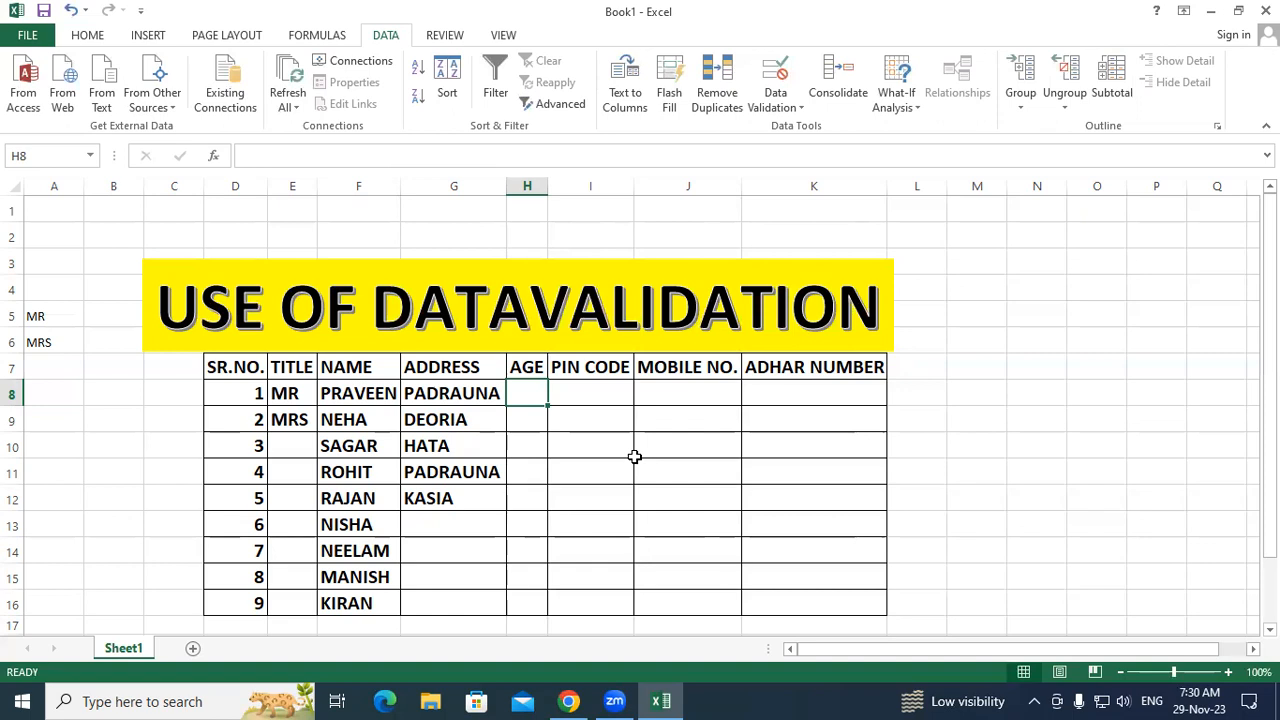
# Step: Enter =RANDBETWEEN(18,40) in H8, which returns 21
pyautogui.write('=')
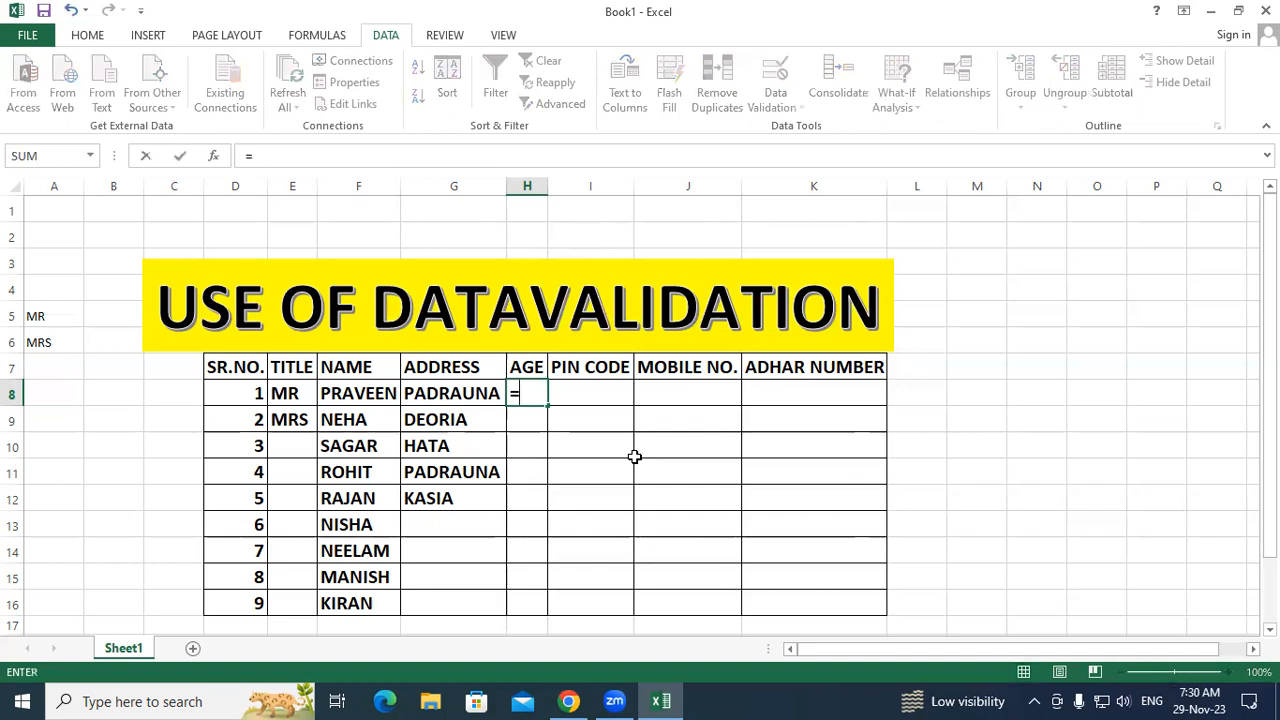
pyautogui.write('RANDB')
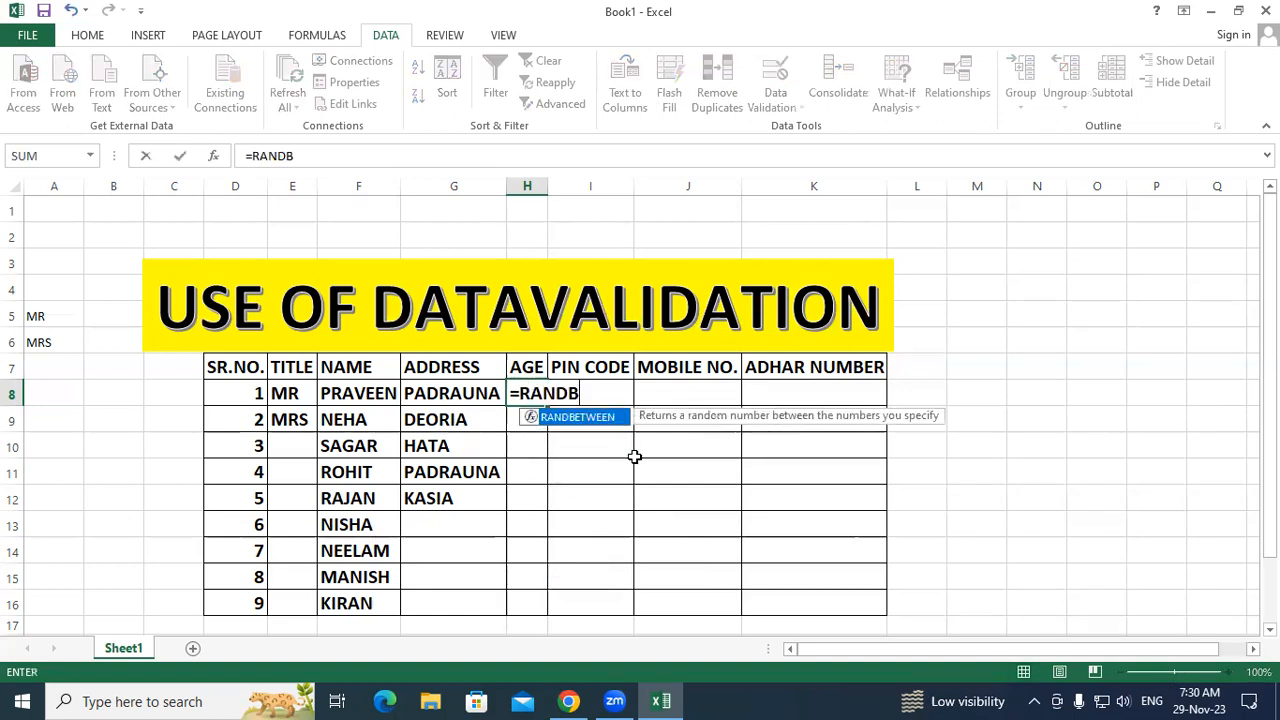
pyautogui.press('Tab')
pyautogui.write('1')
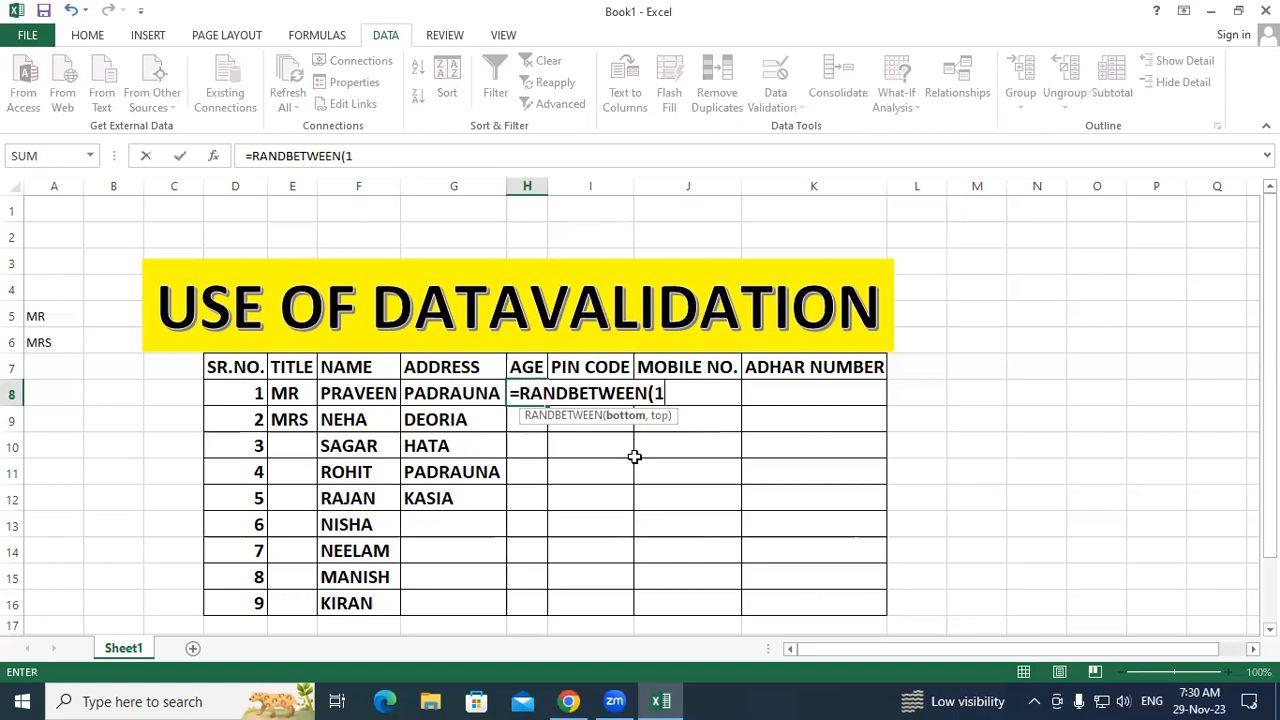
pyautogui.write('8,40')
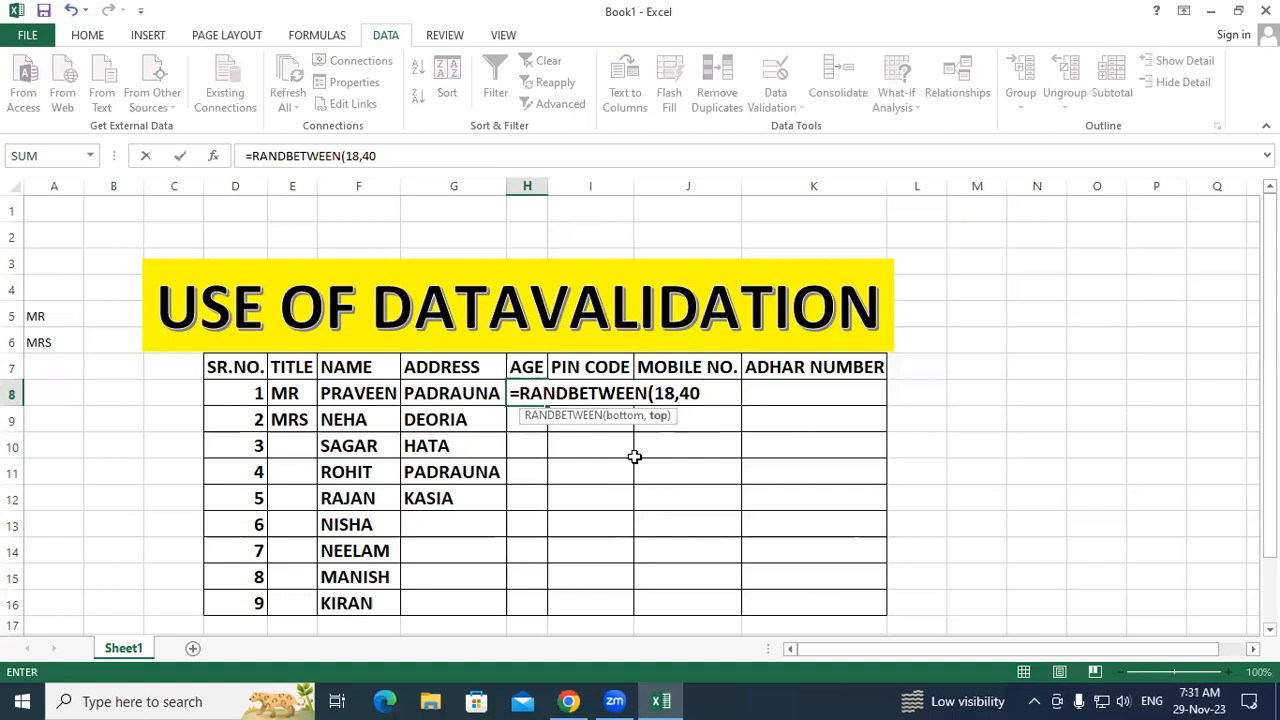
pyautogui.write(')')
pyautogui.press('Return')
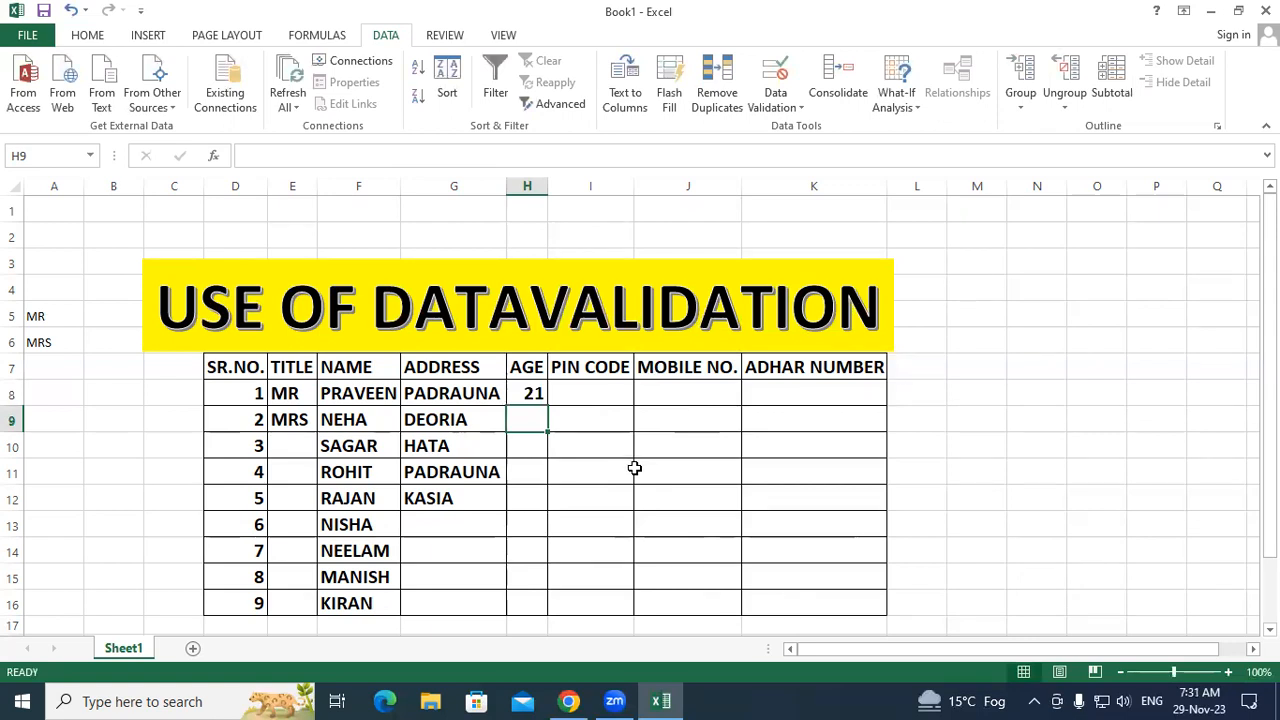
# Step: Fill the RANDBETWEEN age formula from H8 down to H16
pyautogui.click(531, 399)
pyautogui.moveTo(548, 404); pyautogui.dragTo(564, 612)
pyautogui.click(696, 545)
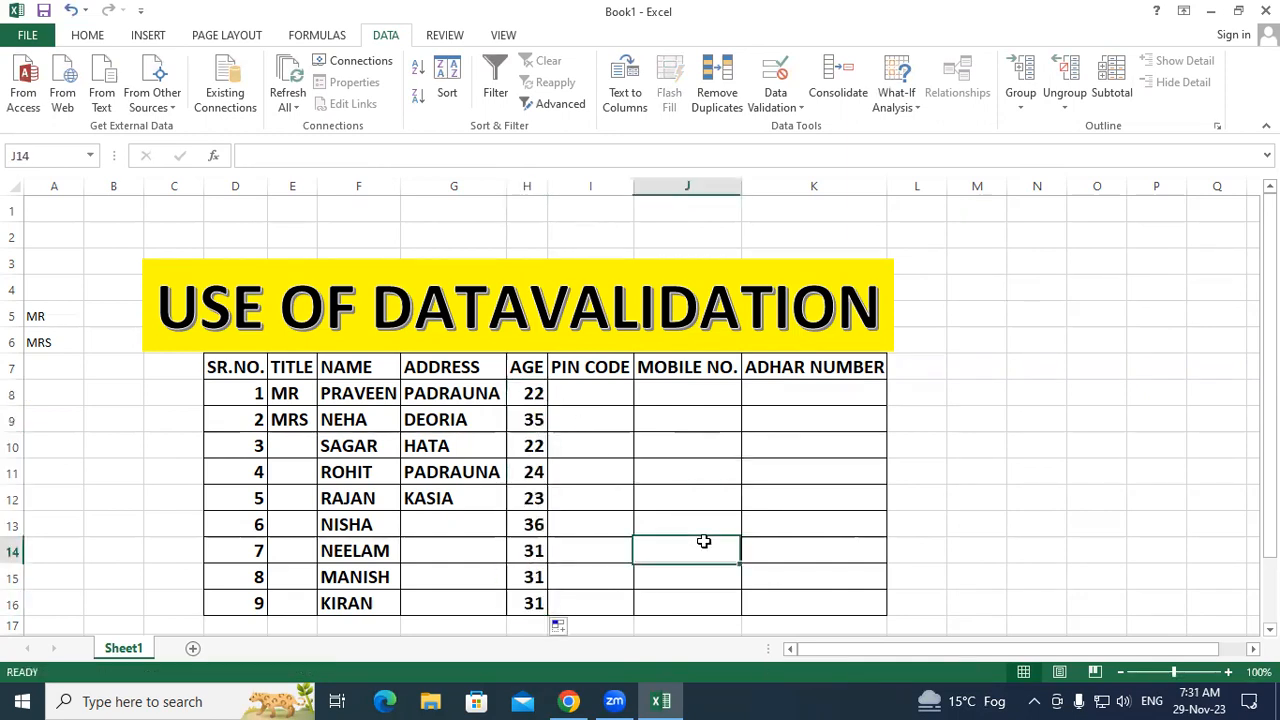
# Step: Overwrite H11 with the out-of-range age 50
pyautogui.click(535, 477)
pyautogui.write('50')
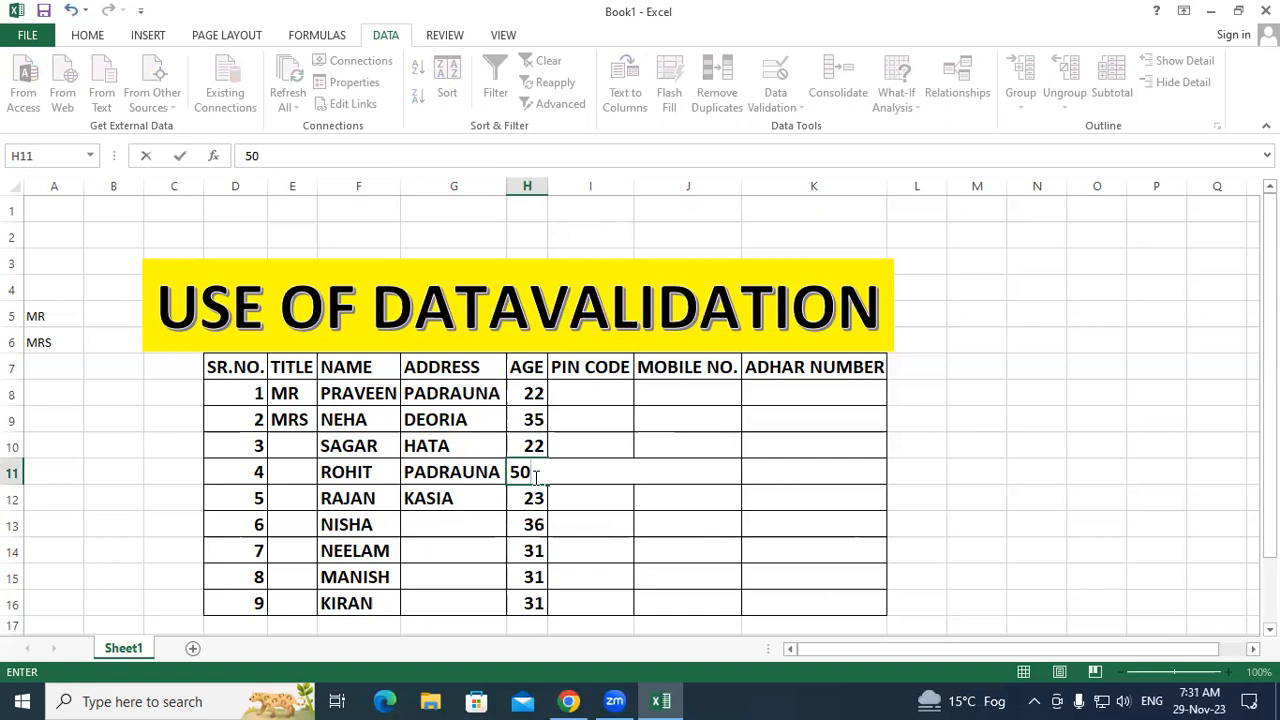
pyautogui.press('Return')
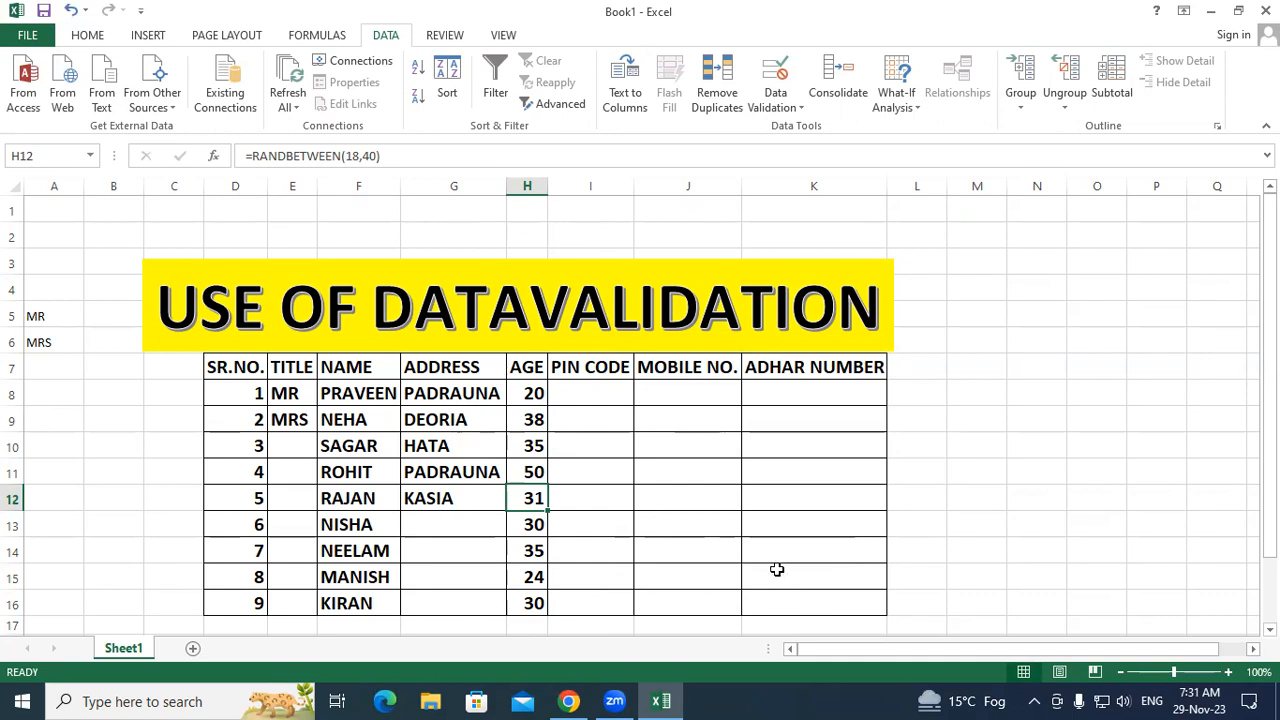
pyautogui.click(526, 471)
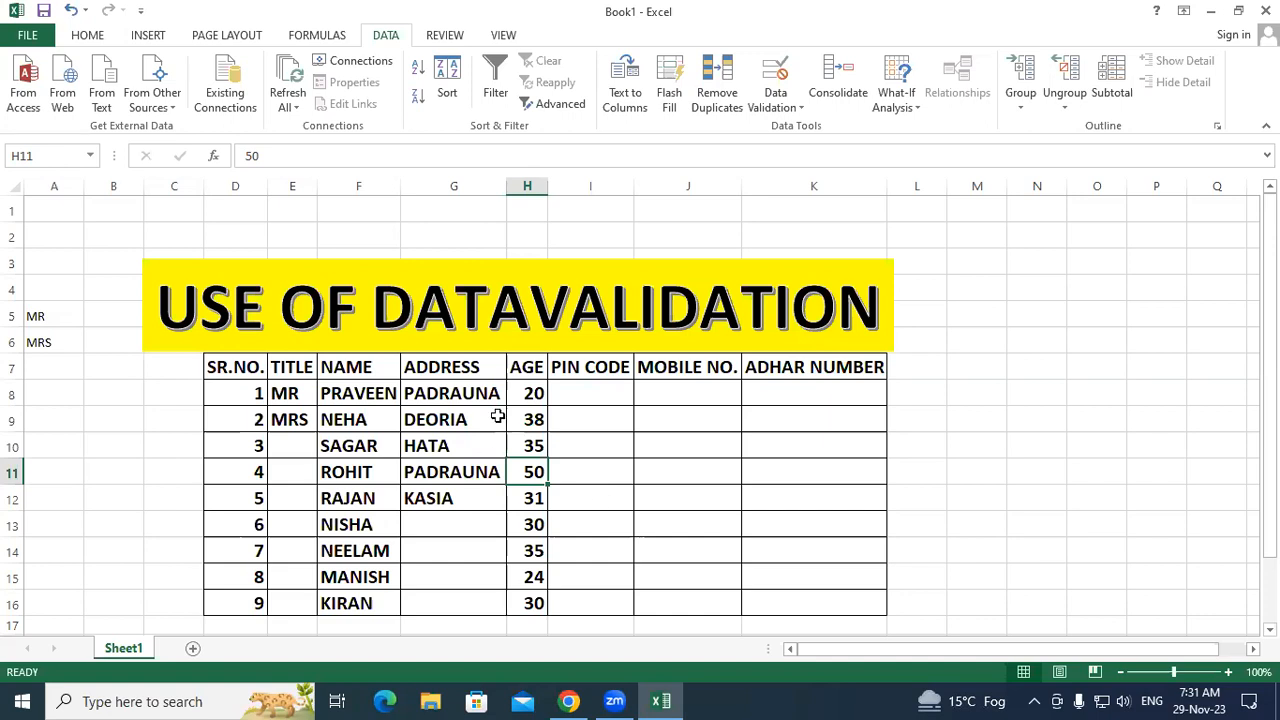
# Step: Delete the contents of H8:H16 and reselect the emptied range
pyautogui.moveTo(534, 603); pyautogui.dragTo(533, 393)
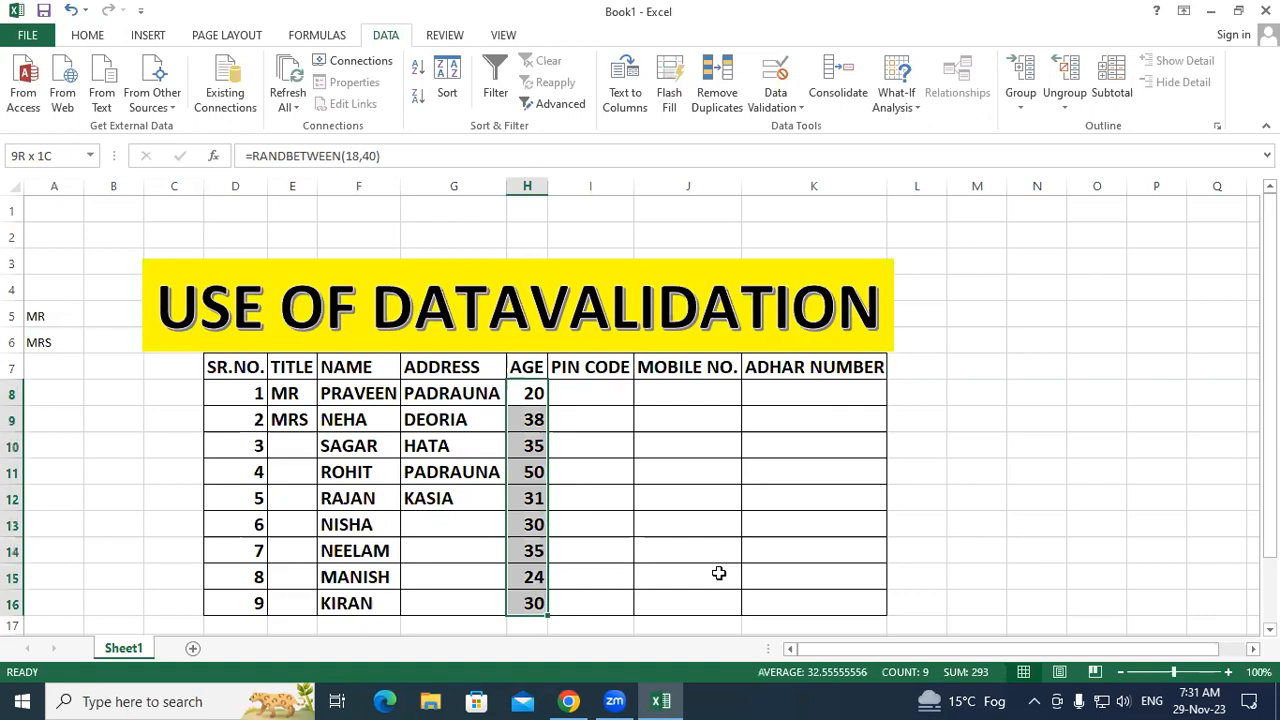
pyautogui.press('Delete')
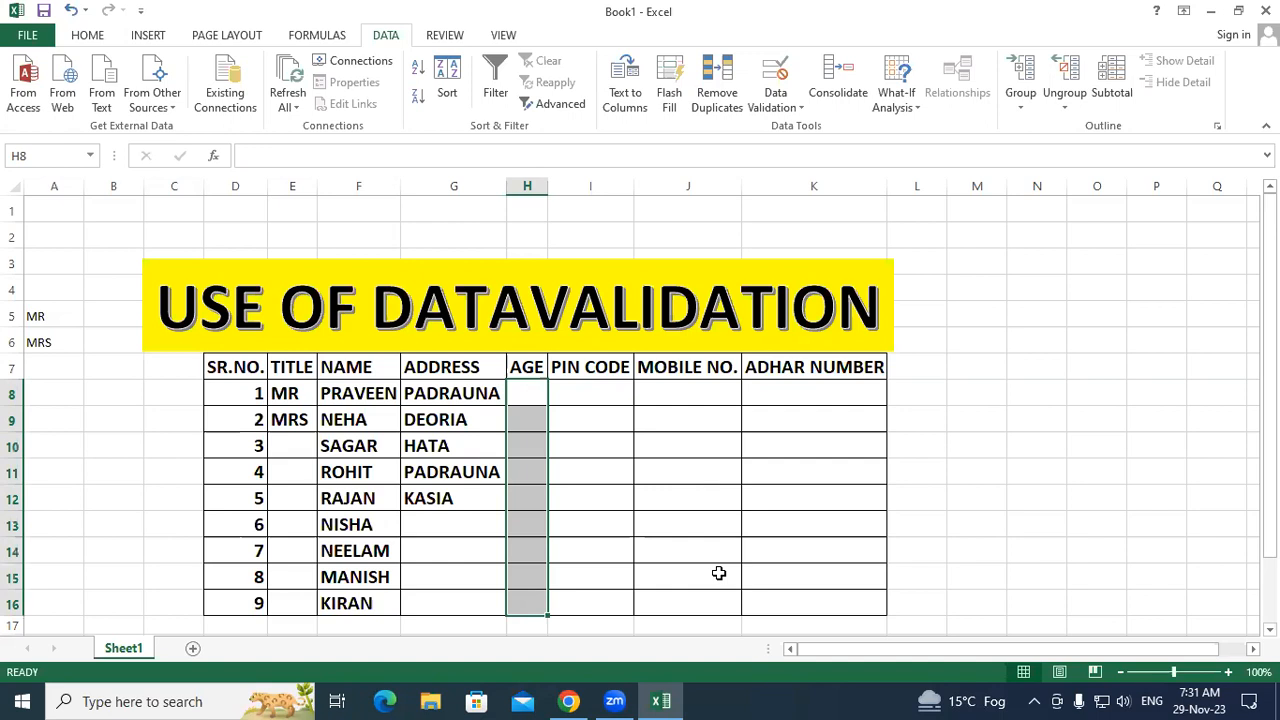
pyautogui.click(760, 582)
pyautogui.moveTo(531, 403); pyautogui.dragTo(533, 599)
# Step: Add a Data Validation rule to the AGE cells allowing whole numbers from 18 to 40
pyautogui.click(796, 112)
pyautogui.click(800, 128)
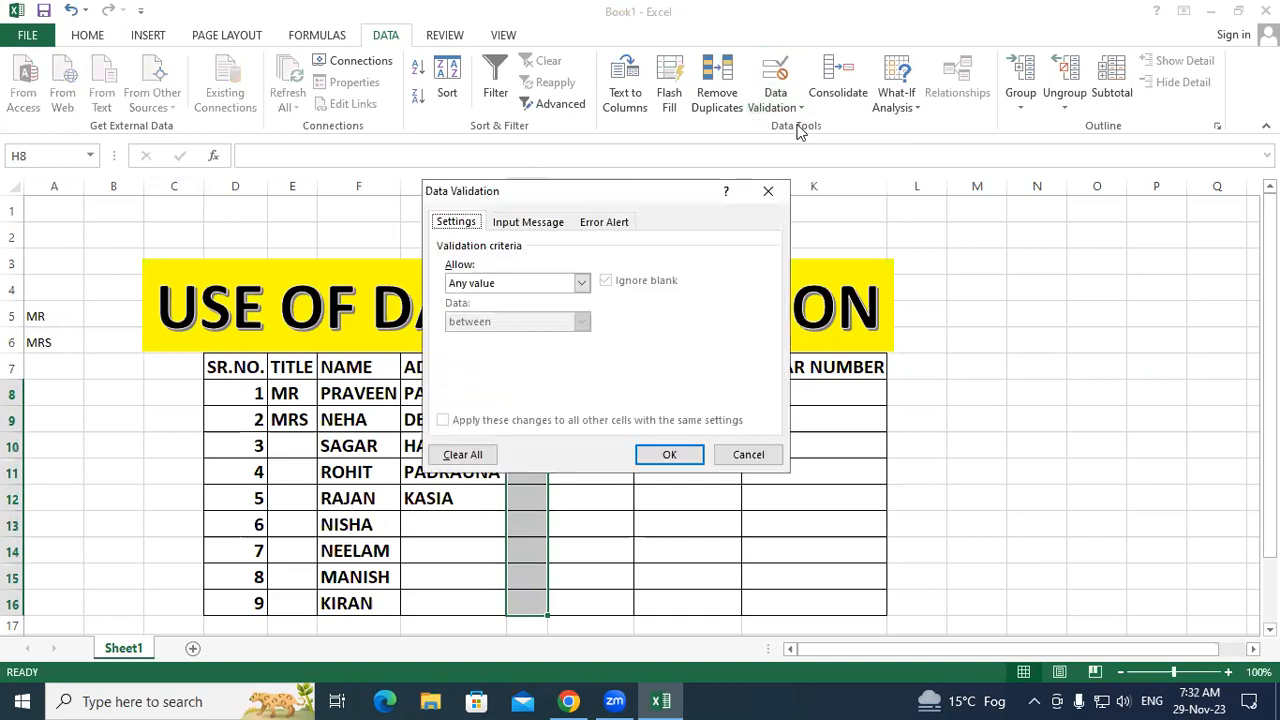
pyautogui.click(582, 283)
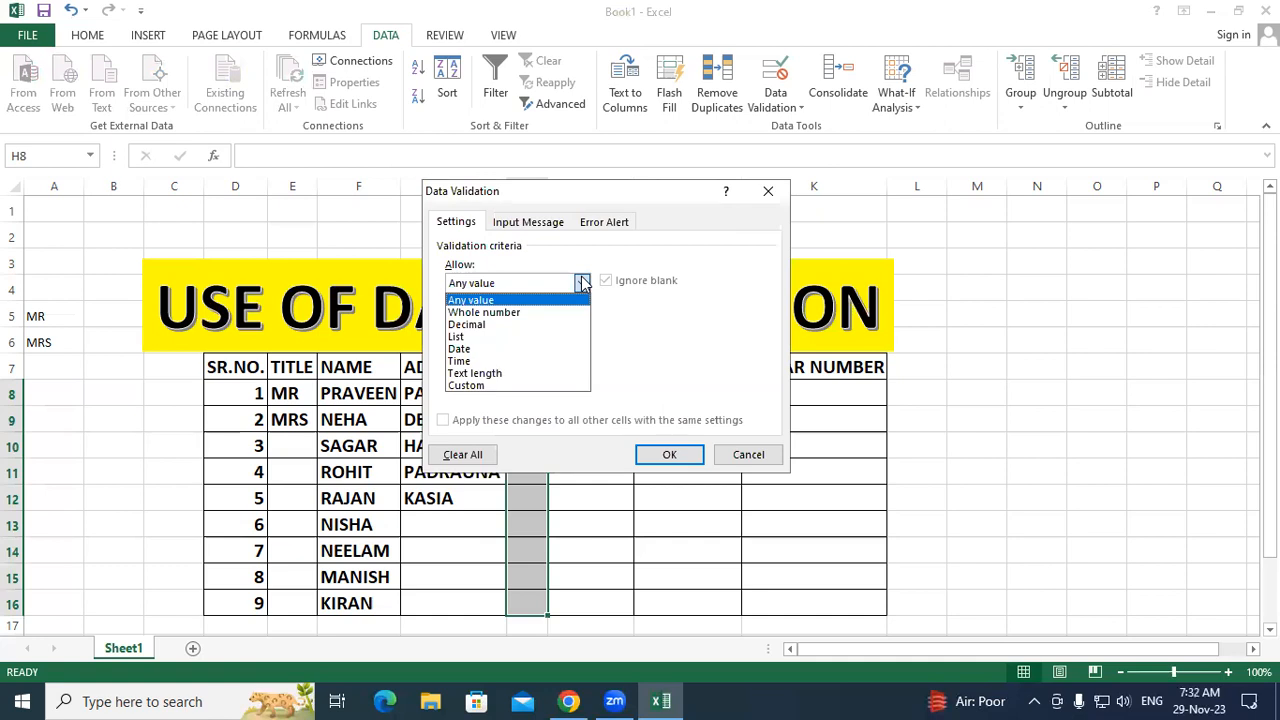
pyautogui.click(547, 313)
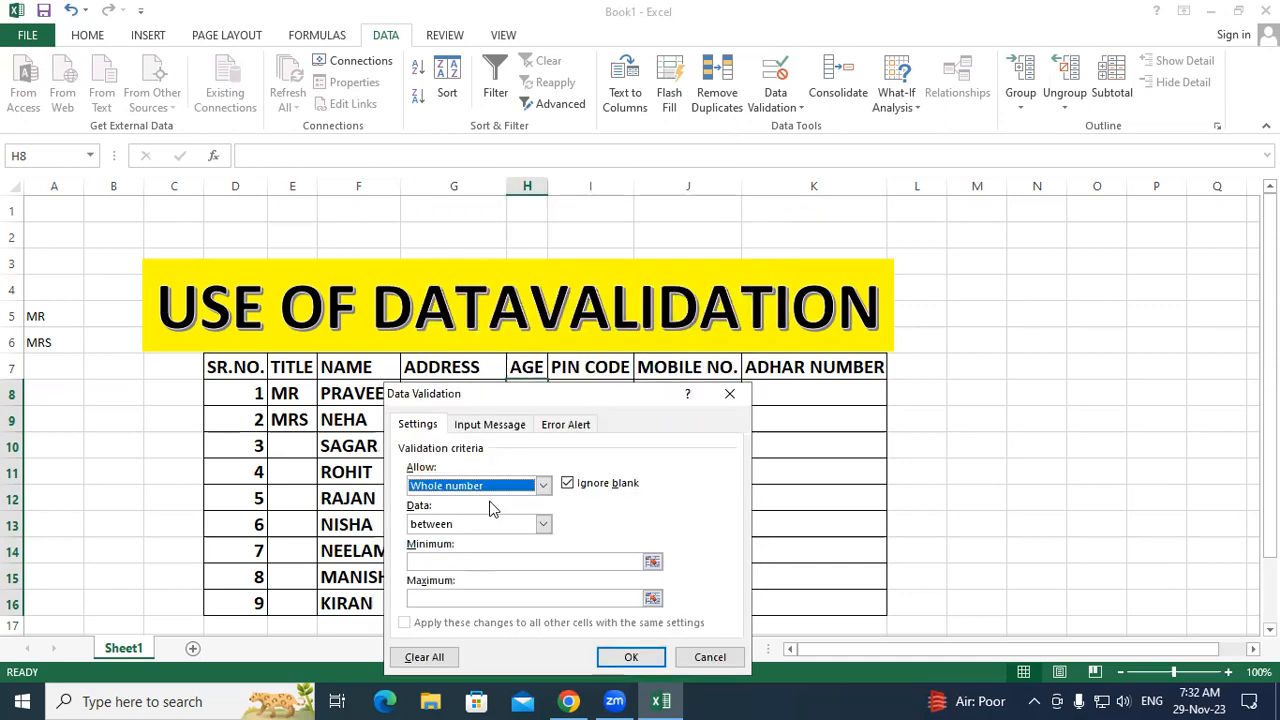
pyautogui.click(450, 560)
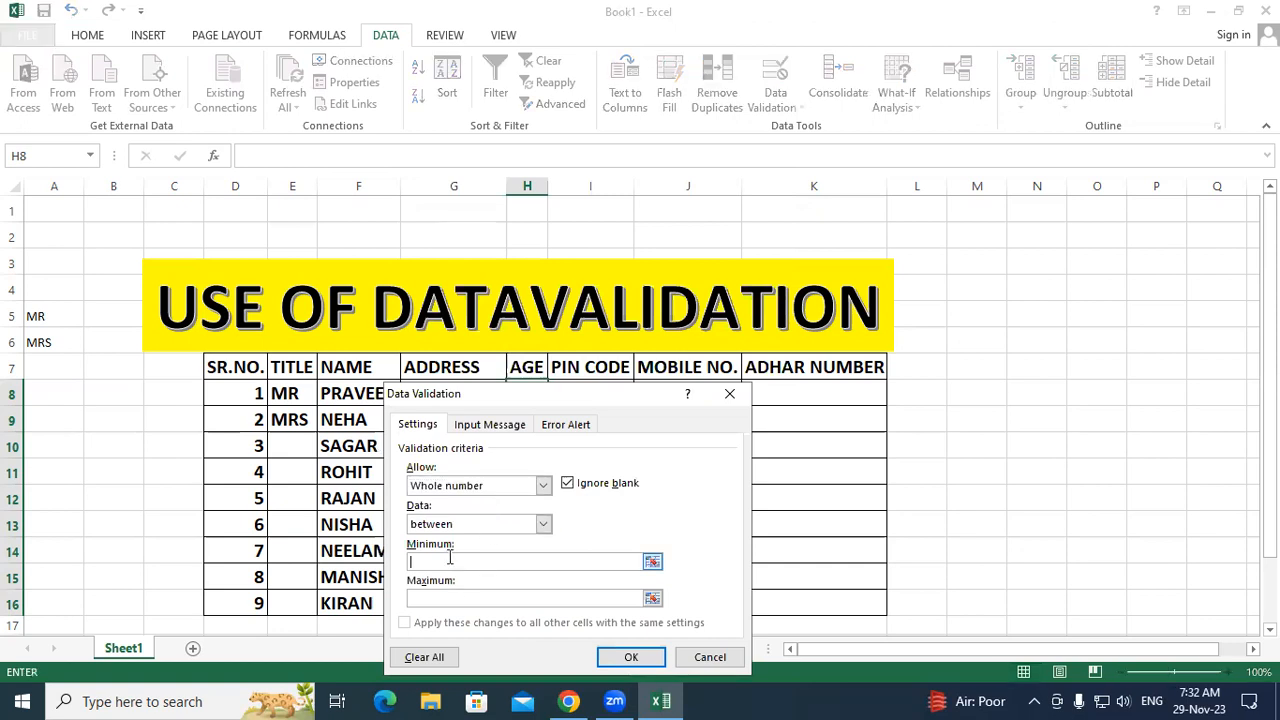
pyautogui.write('18')
pyautogui.click(441, 600)
pyautogui.write('40')
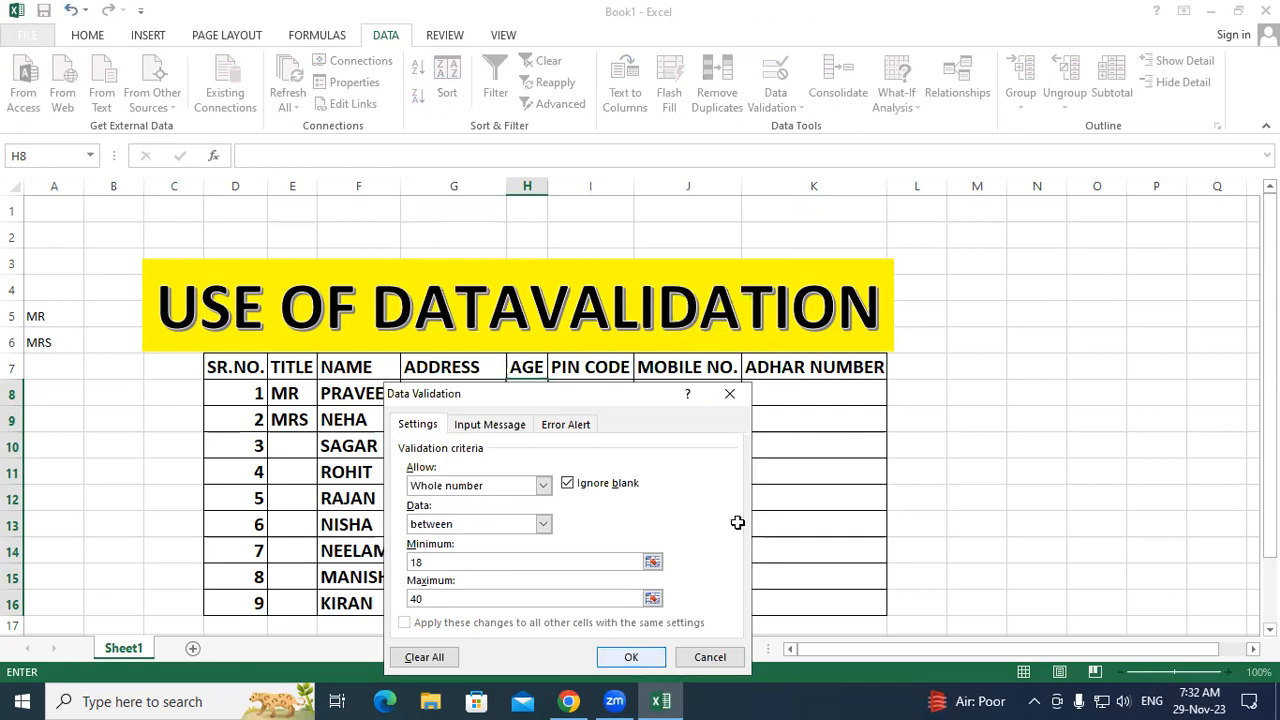
pyautogui.press('Return')
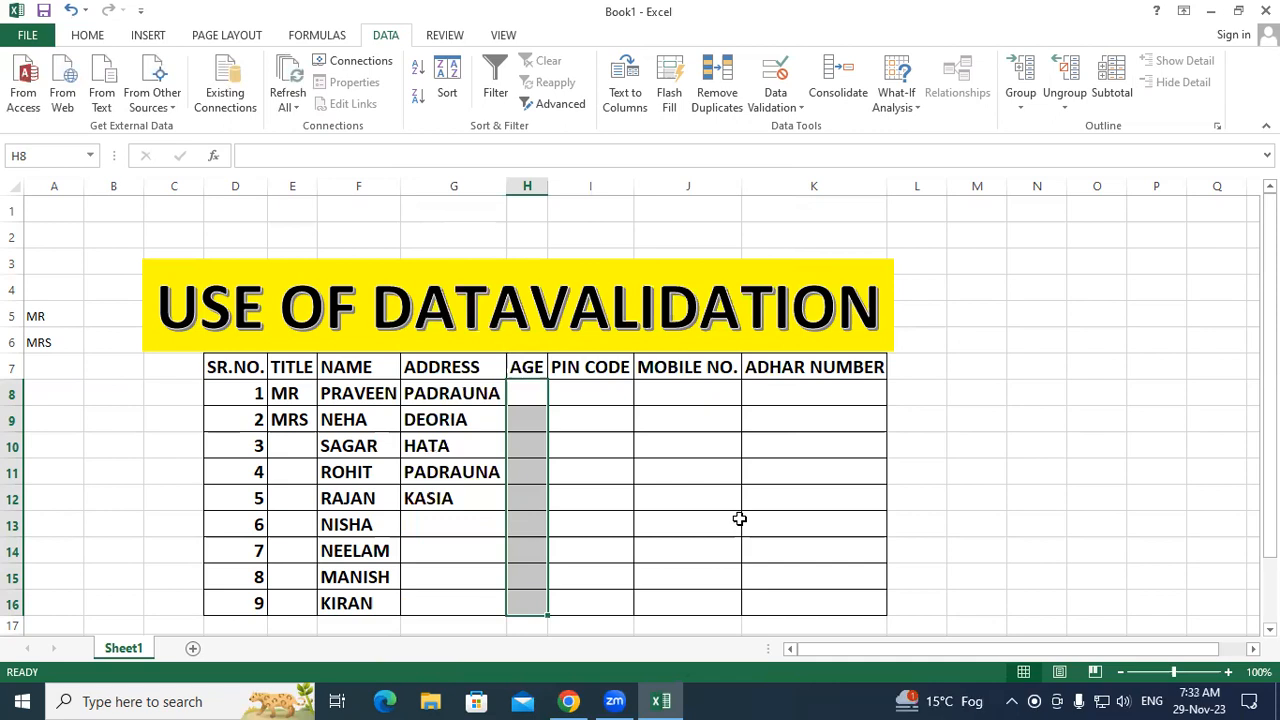
# Step: Enter 17 in H10 and cancel the invalid-entry error so the cell stays blank
pyautogui.click(527, 440)
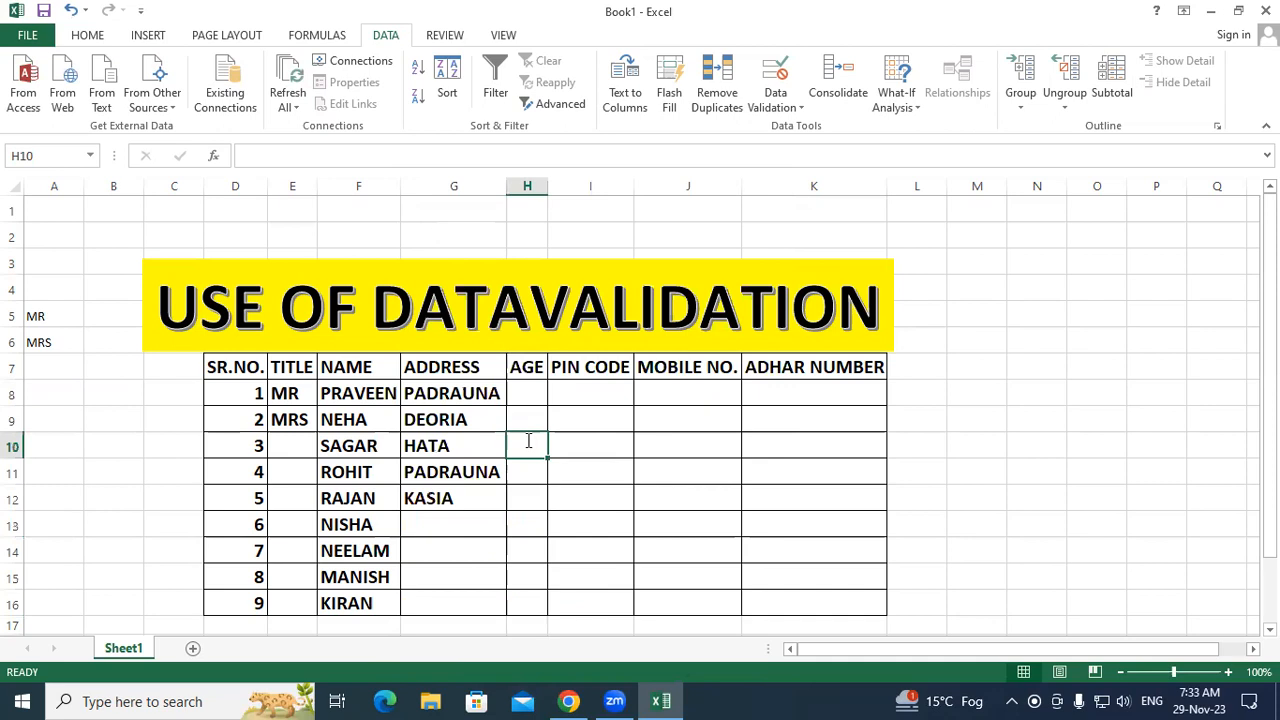
pyautogui.write('17')
pyautogui.press('Return')
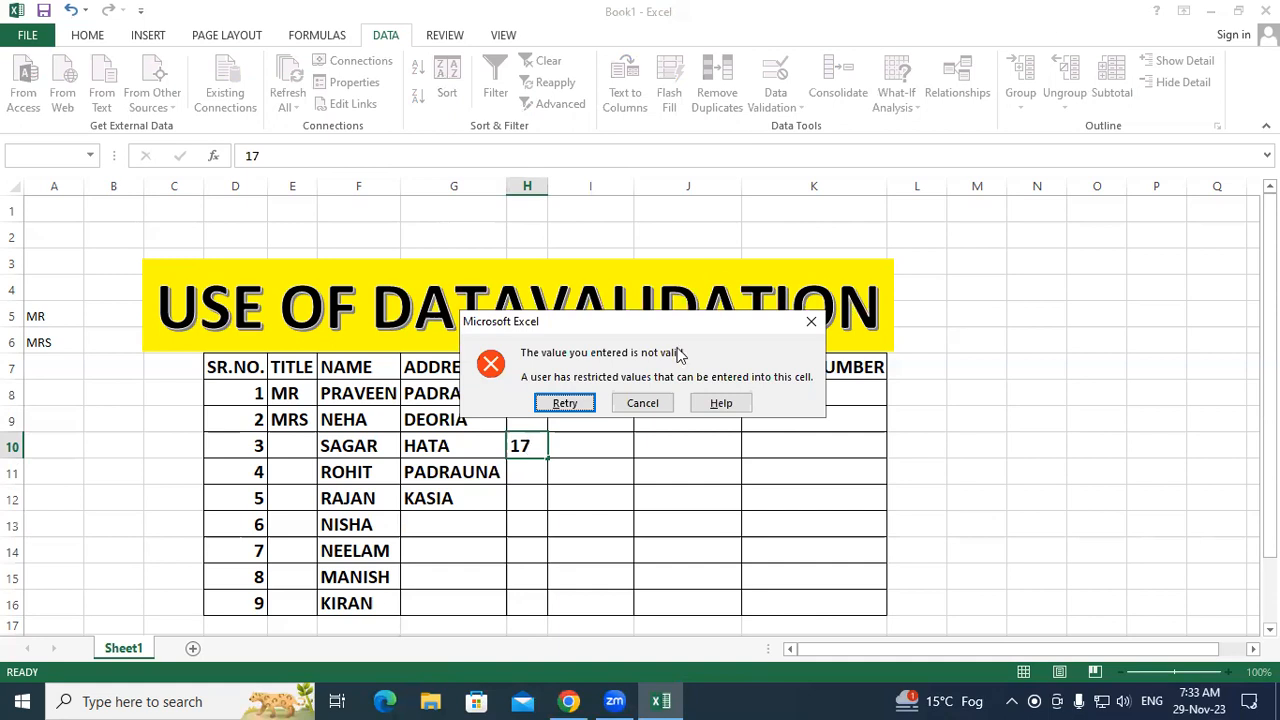
pyautogui.click(643, 403)
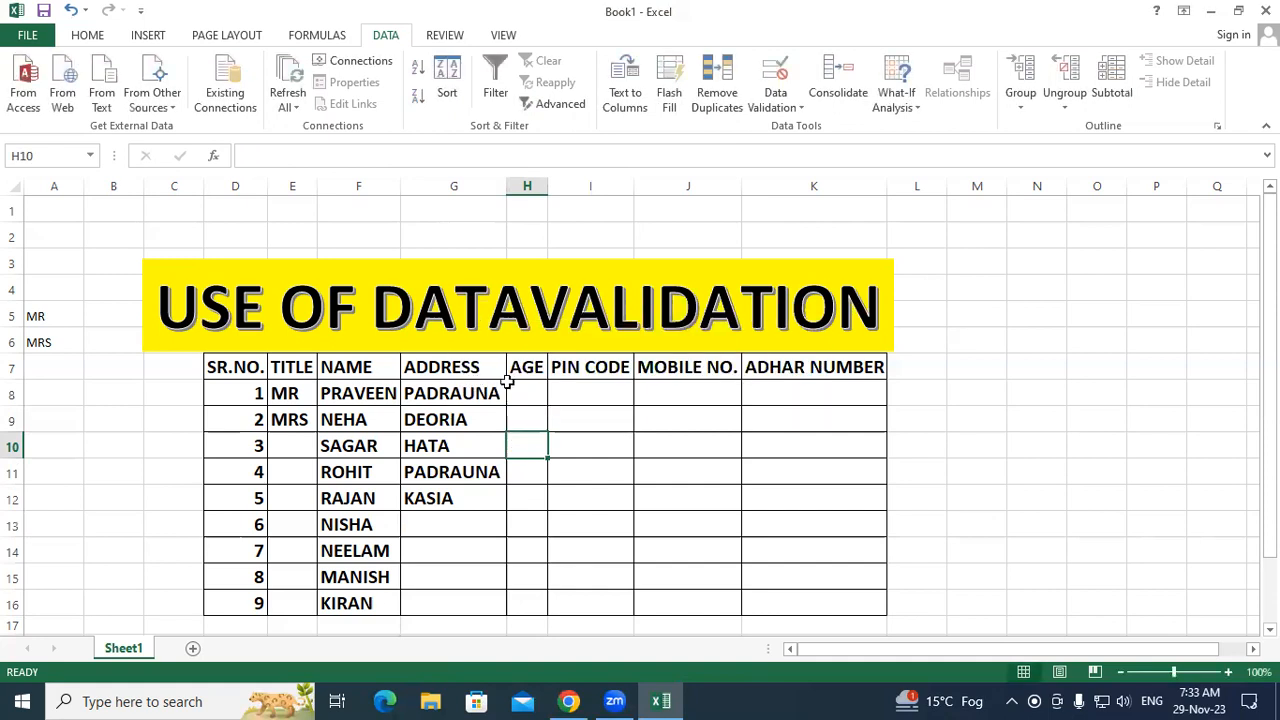
# Step: Clear the formats from H8:K16, then undo to restore the grid borders
pyautogui.moveTo(590, 550); pyautogui.dragTo(590, 577)
pyautogui.moveTo(527, 393); pyautogui.dragTo(812, 598)
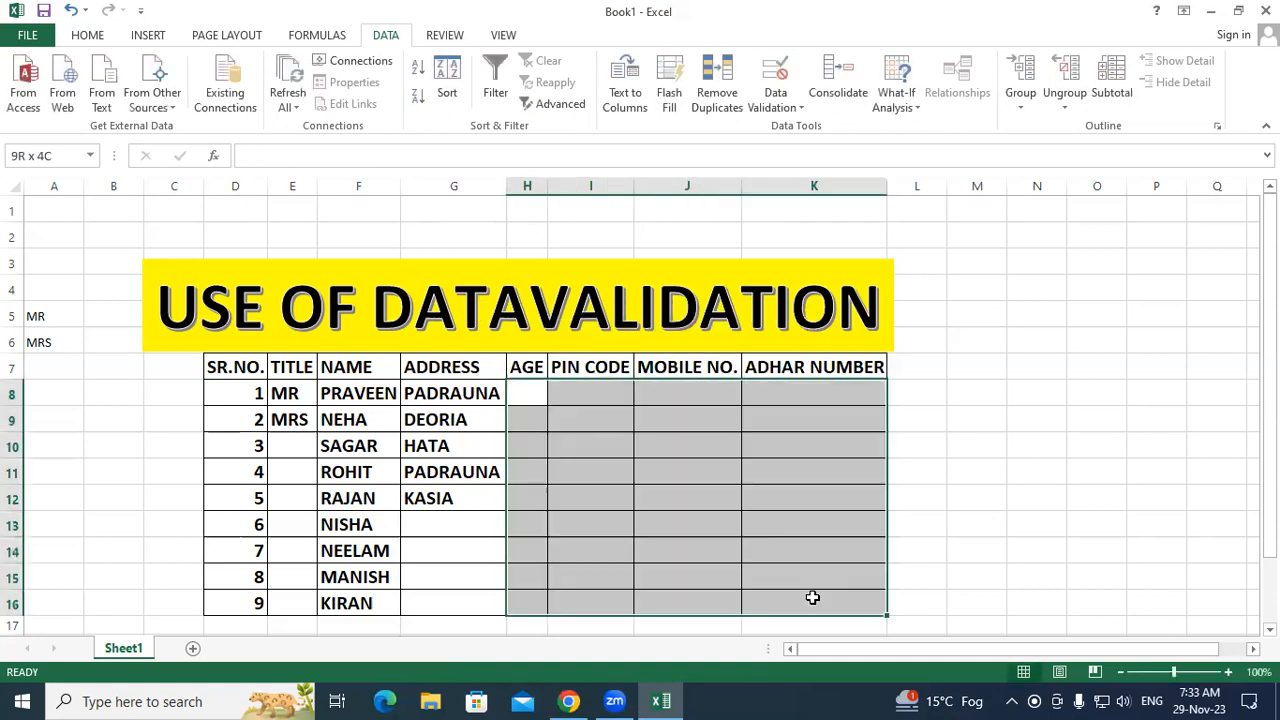
pyautogui.click(88, 36)
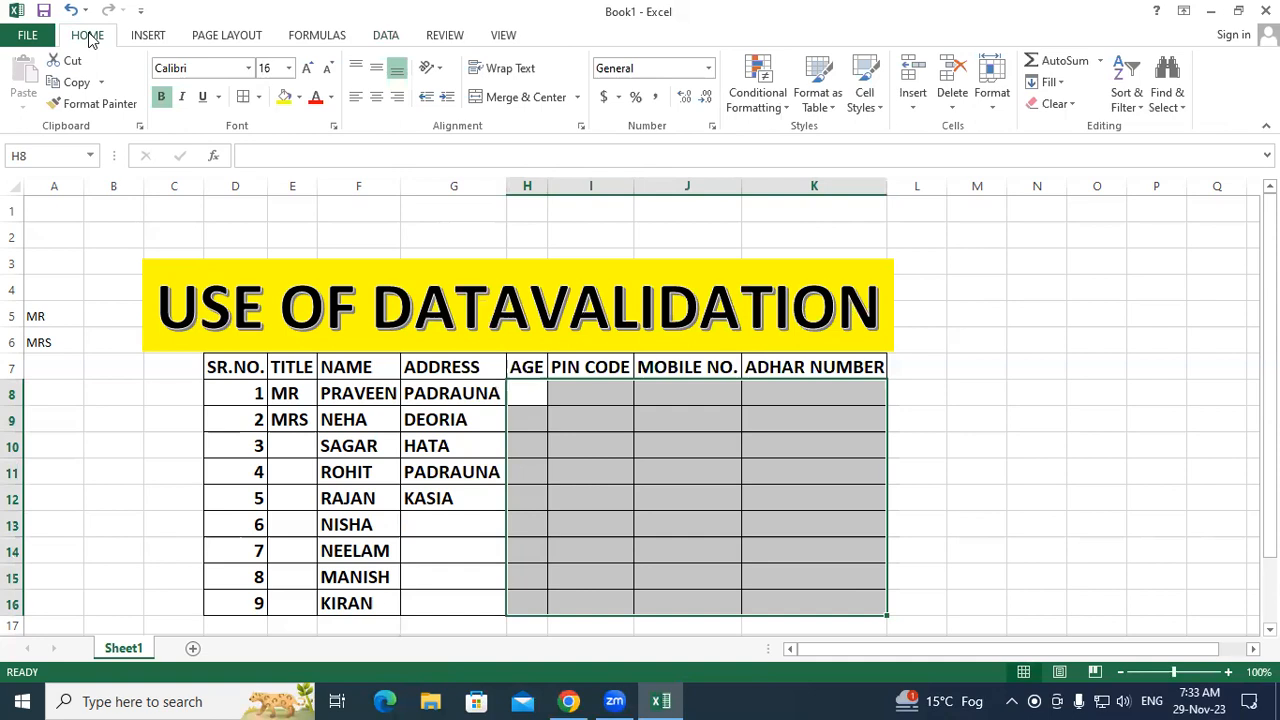
pyautogui.click(1055, 103)
pyautogui.click(1080, 146)
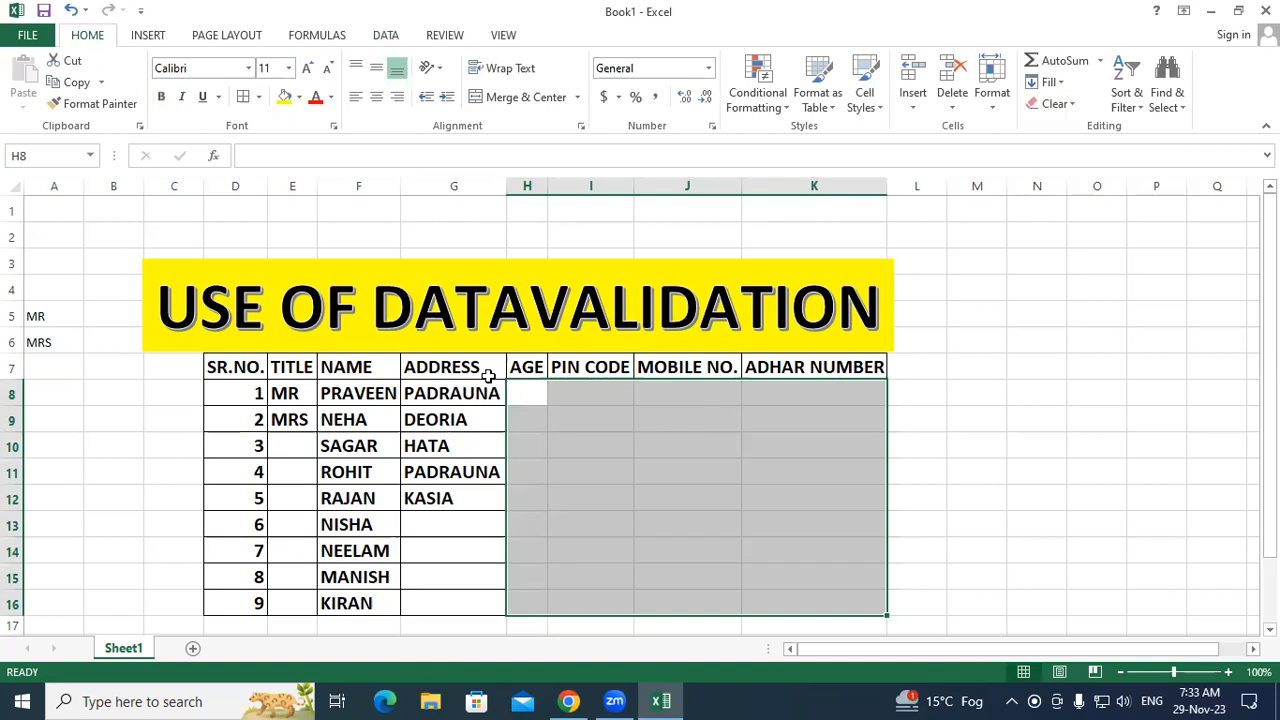
pyautogui.click(486, 374)
pyautogui.keyDown('shift'); pyautogui.click(833, 600); pyautogui.keyUp('shift')
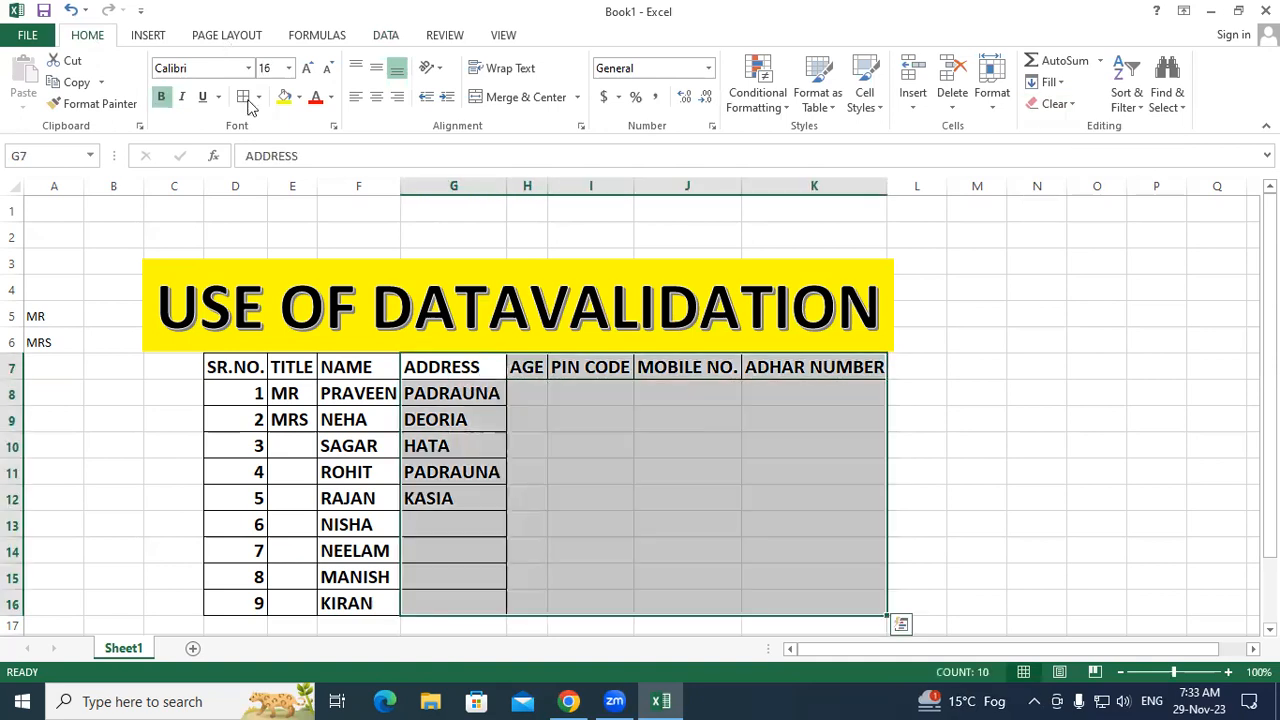
pyautogui.hotkey('ctrl', 'z')
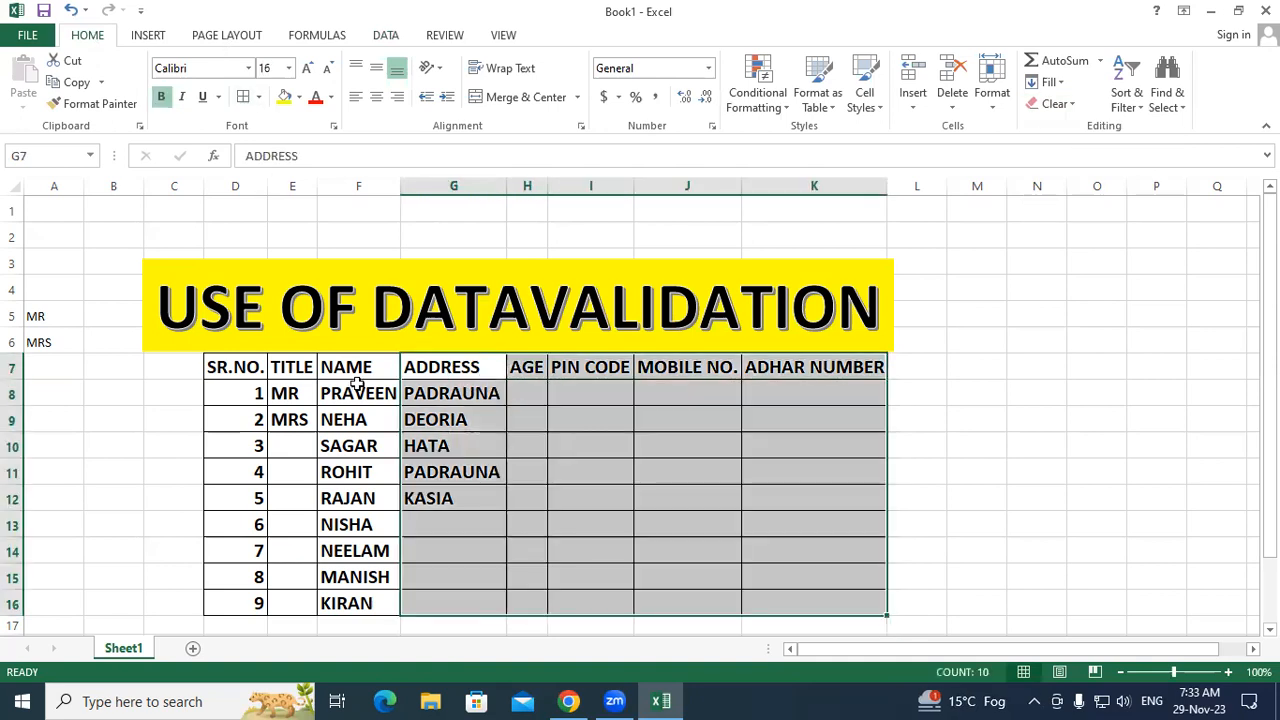
# Step: Copy the NAME header F7's formatting onto H8:K16 with Format Painter
pyautogui.click(360, 367)
pyautogui.click(95, 103)
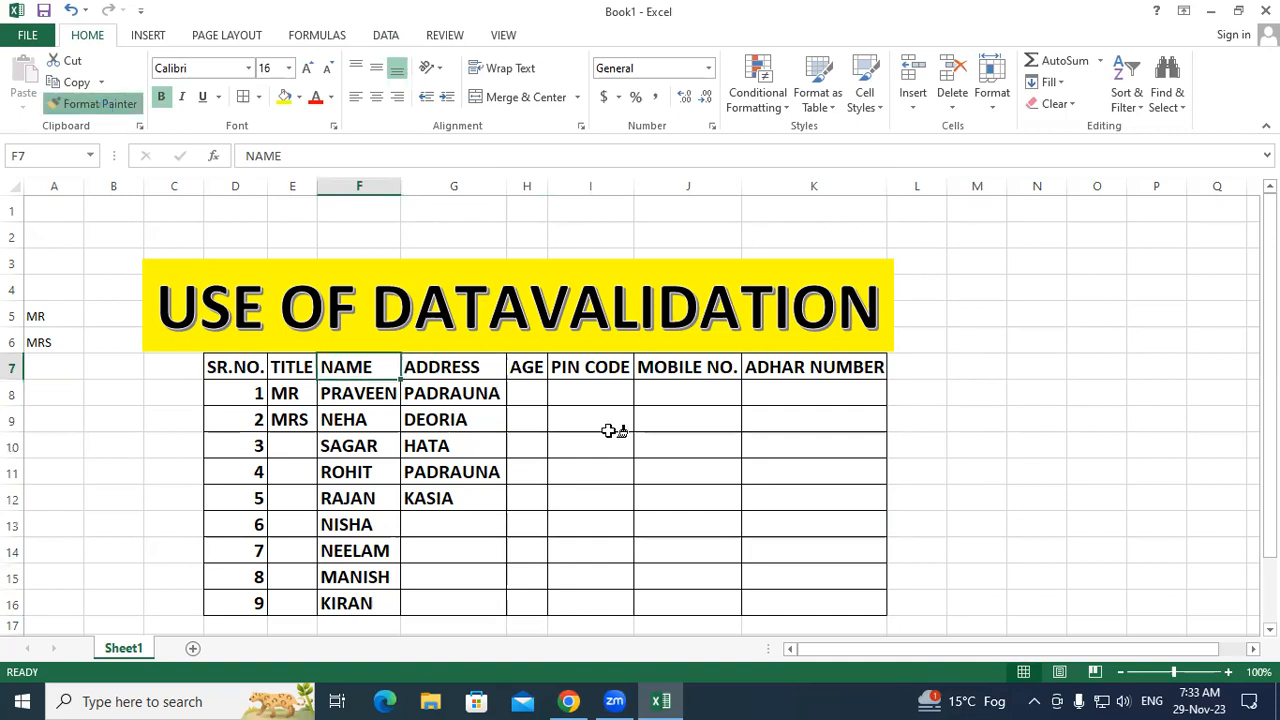
pyautogui.moveTo(531, 393)
pyautogui.mouseDown()
pyautogui.moveTo(729, 517)
pyautogui.moveTo(829, 600)
pyautogui.moveTo(998, 512)
pyautogui.mouseUp()
pyautogui.click(998, 502)
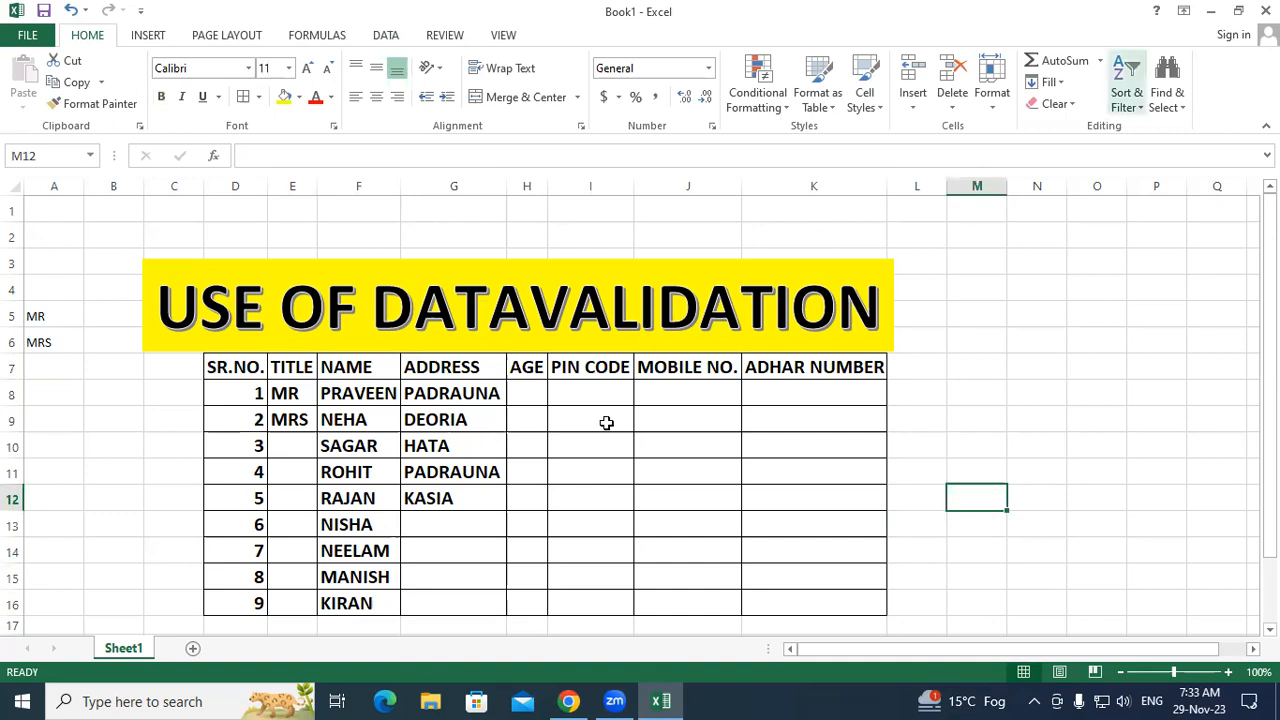
pyautogui.moveTo(527, 393); pyautogui.dragTo(525, 597)
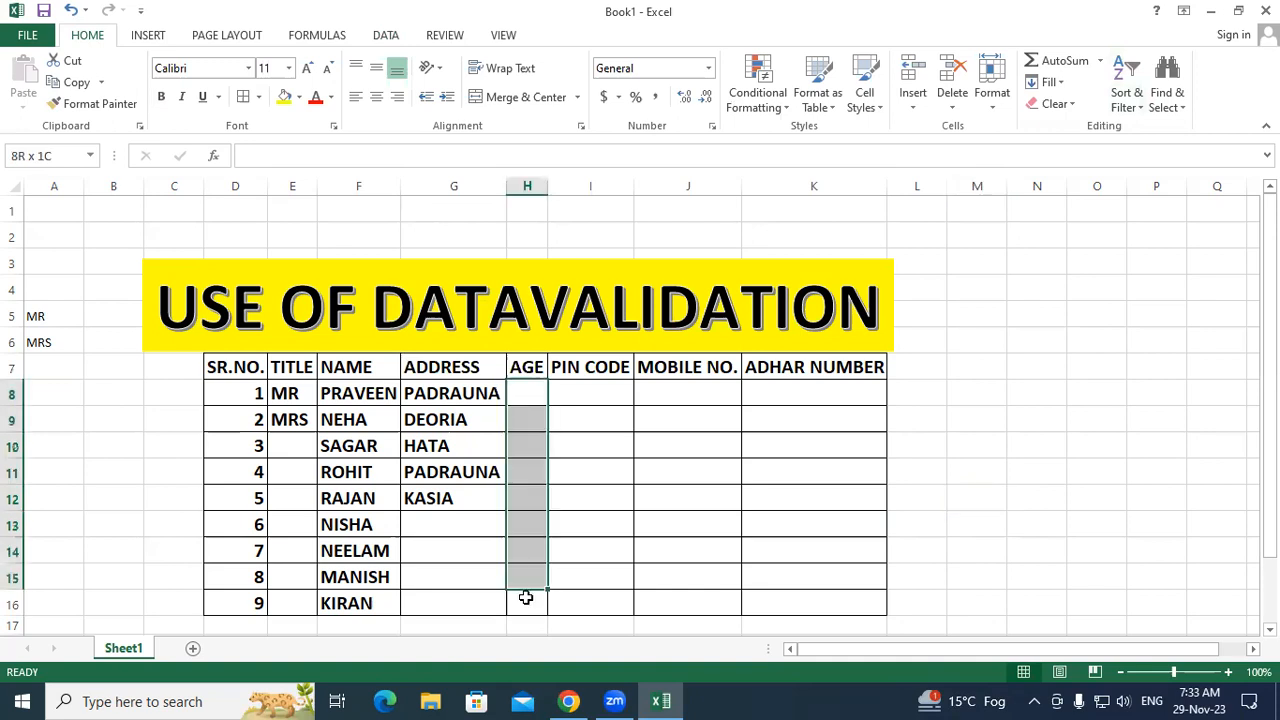
# Step: Set H8:H16 validation to Whole number, between, minimum 18 and maximum 40
pyautogui.click(384, 38)
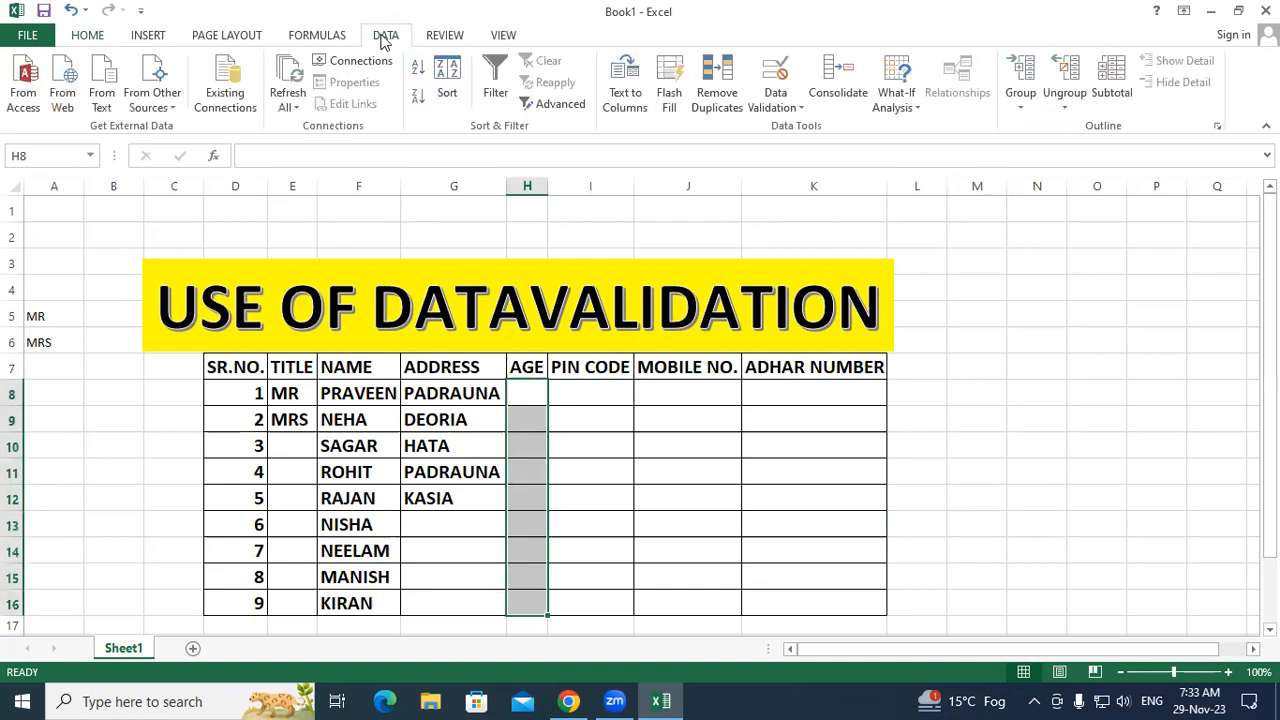
pyautogui.click(775, 104)
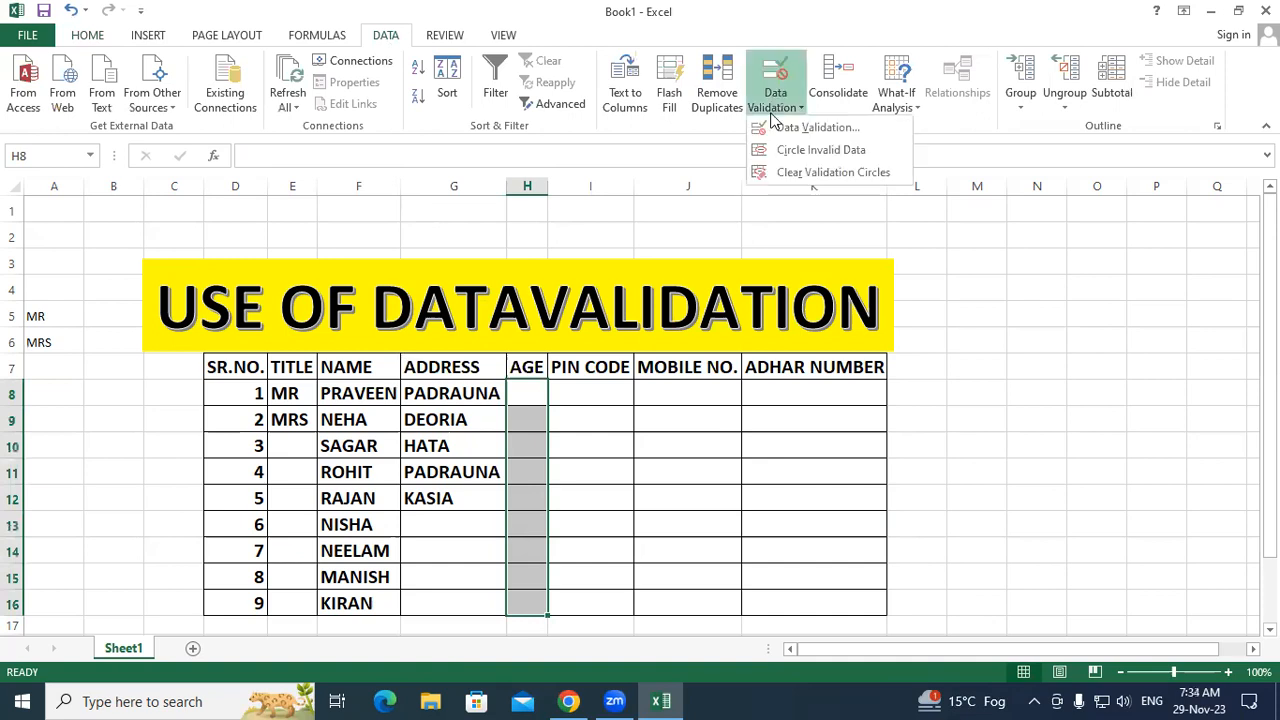
pyautogui.press('v')
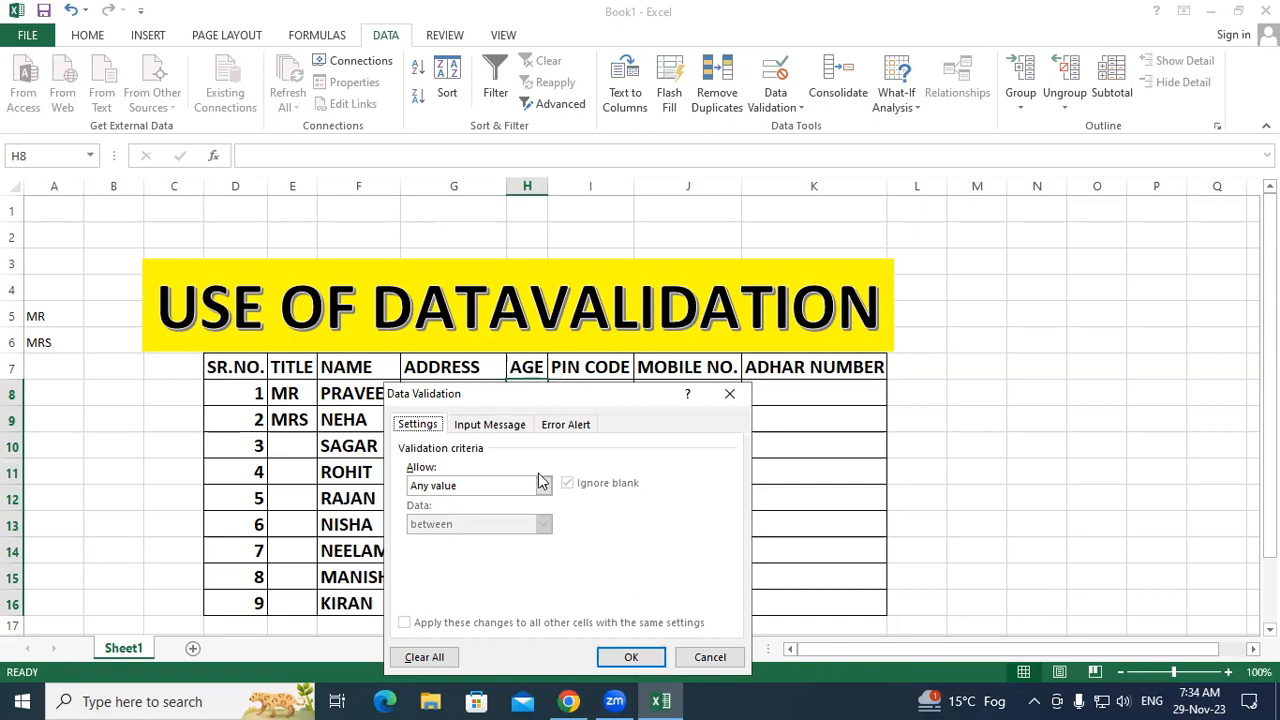
pyautogui.click(542, 486)
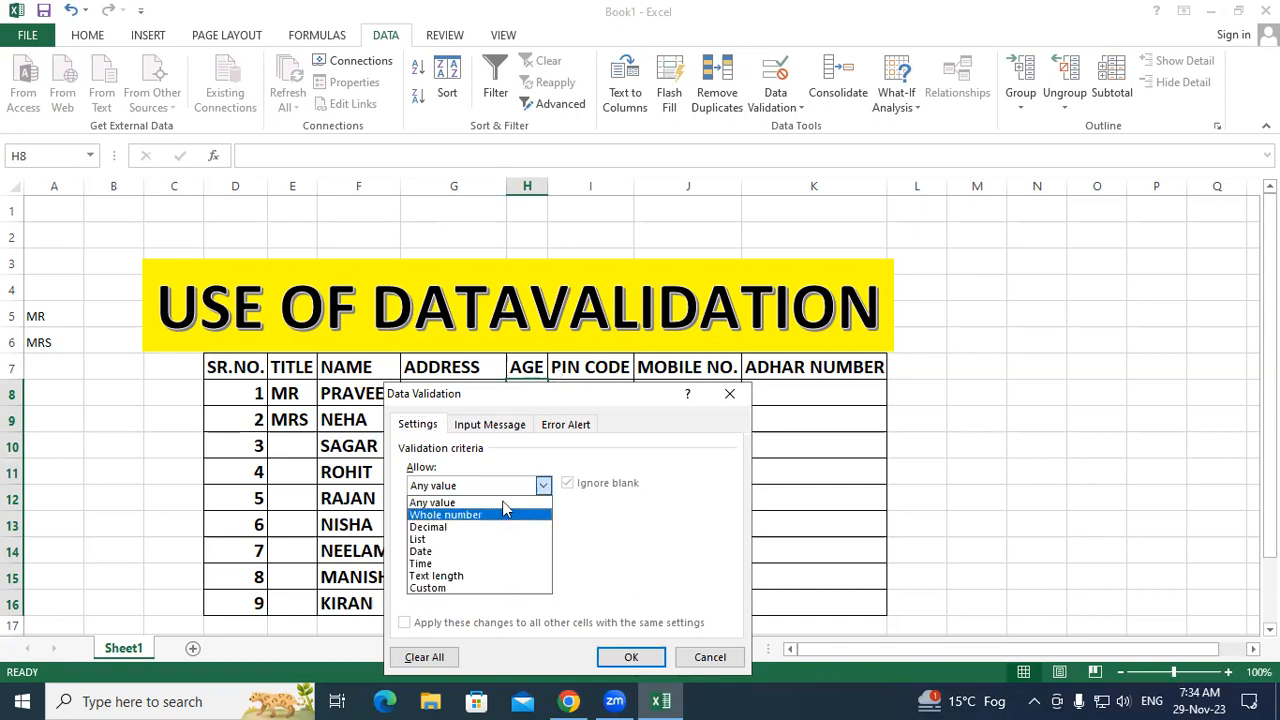
pyautogui.click(581, 396)
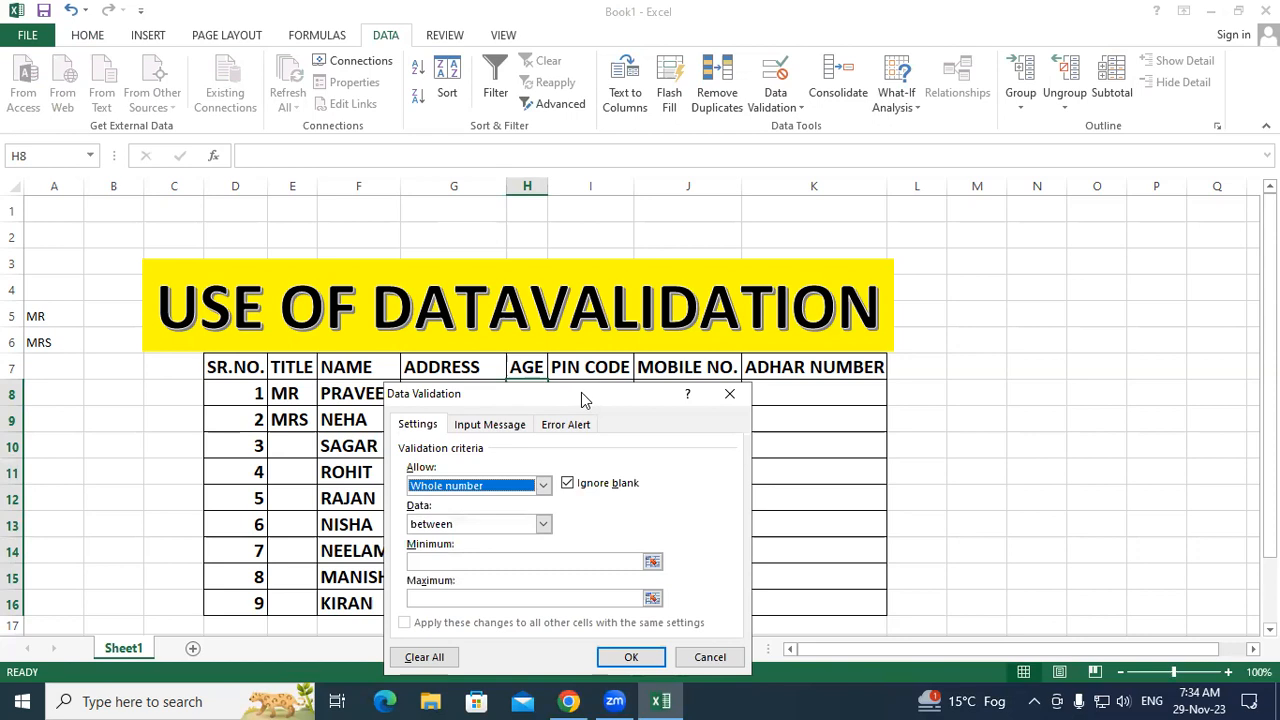
pyautogui.moveTo(581, 392); pyautogui.dragTo(630, 253)
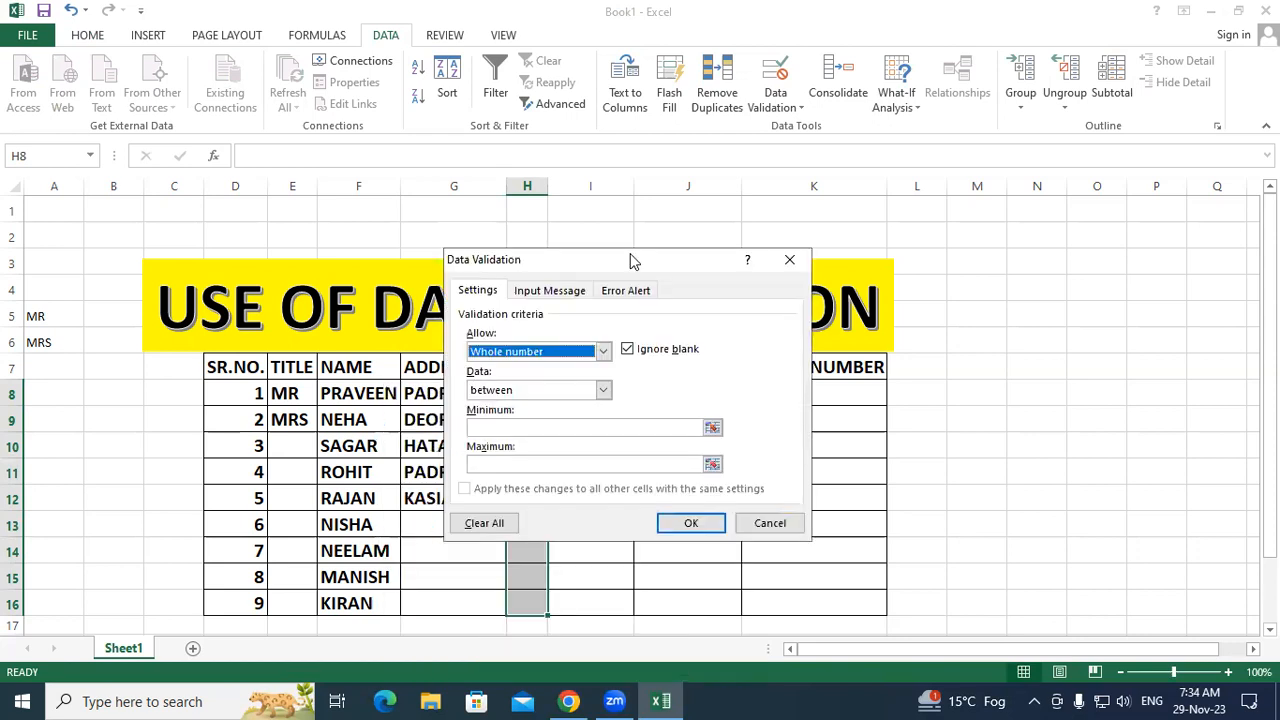
pyautogui.click(604, 391)
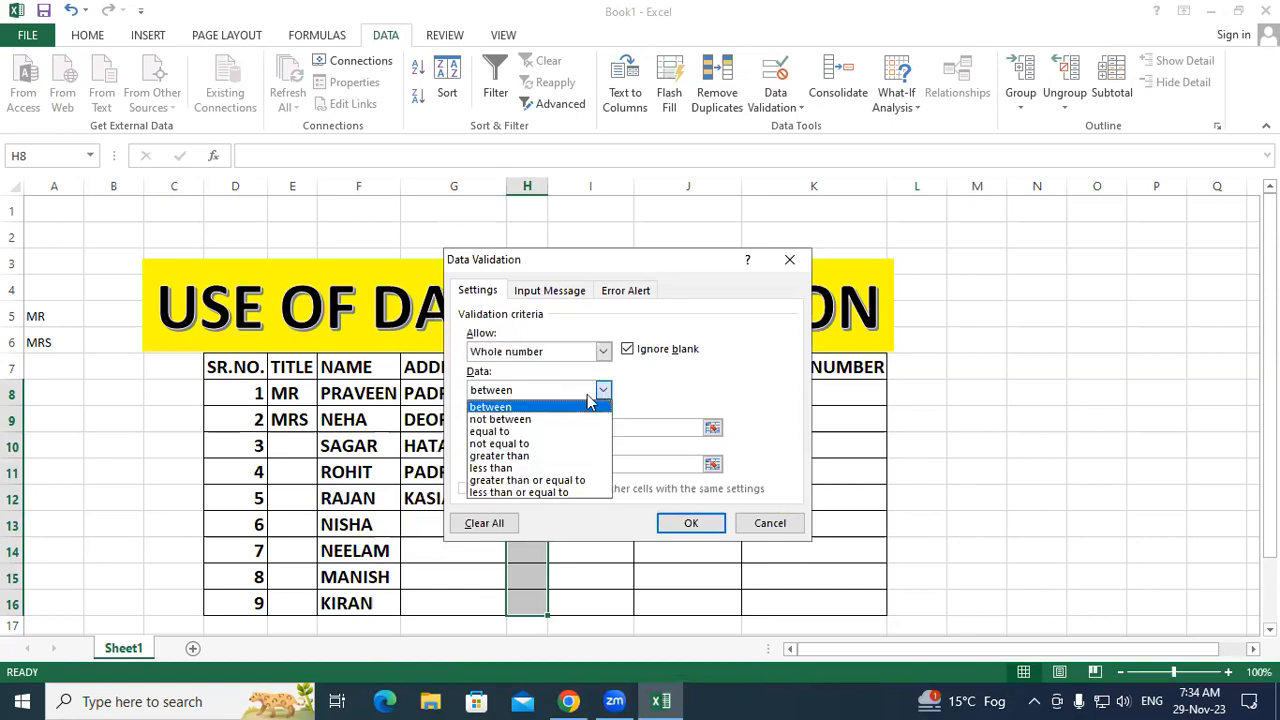
pyautogui.click(535, 407)
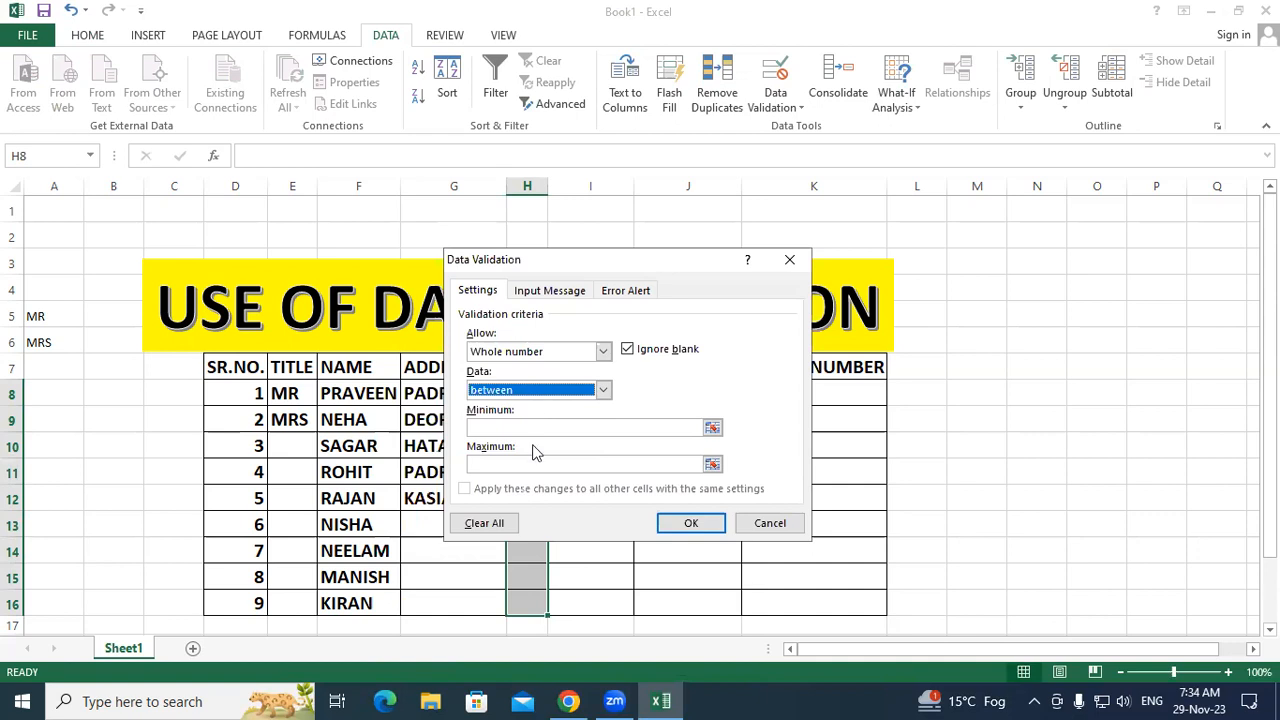
pyautogui.click(536, 422)
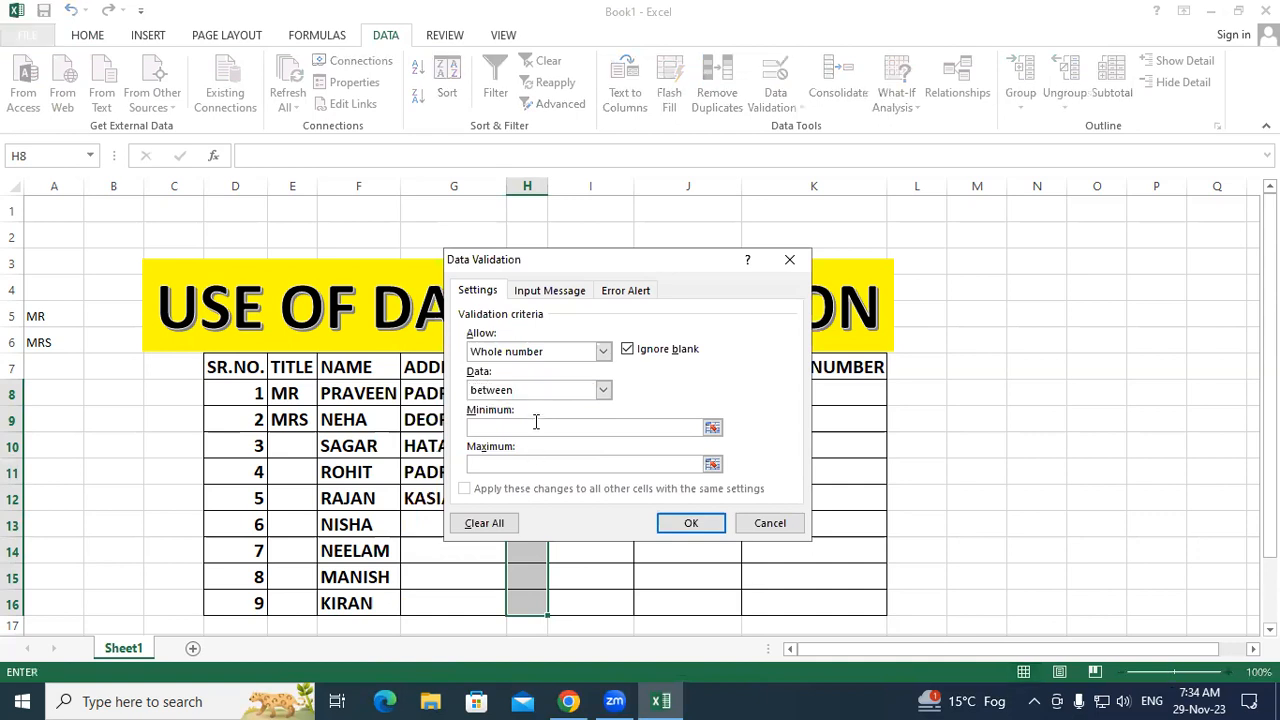
pyautogui.write('18')
pyautogui.click(524, 465)
pyautogui.write('40')
pyautogui.click(680, 524)
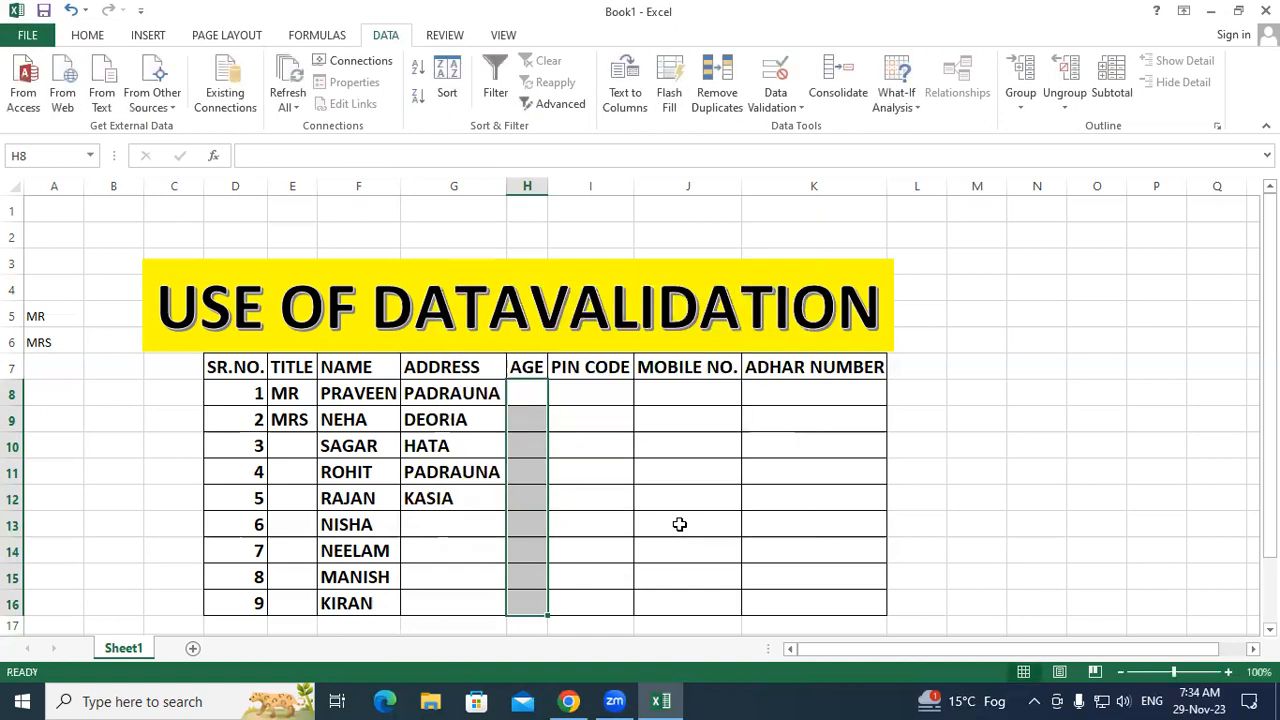
# Step: Enter 18 in H8, which is accepted, then 17 in H9, which triggers the not-valid error
pyautogui.click(679, 524)
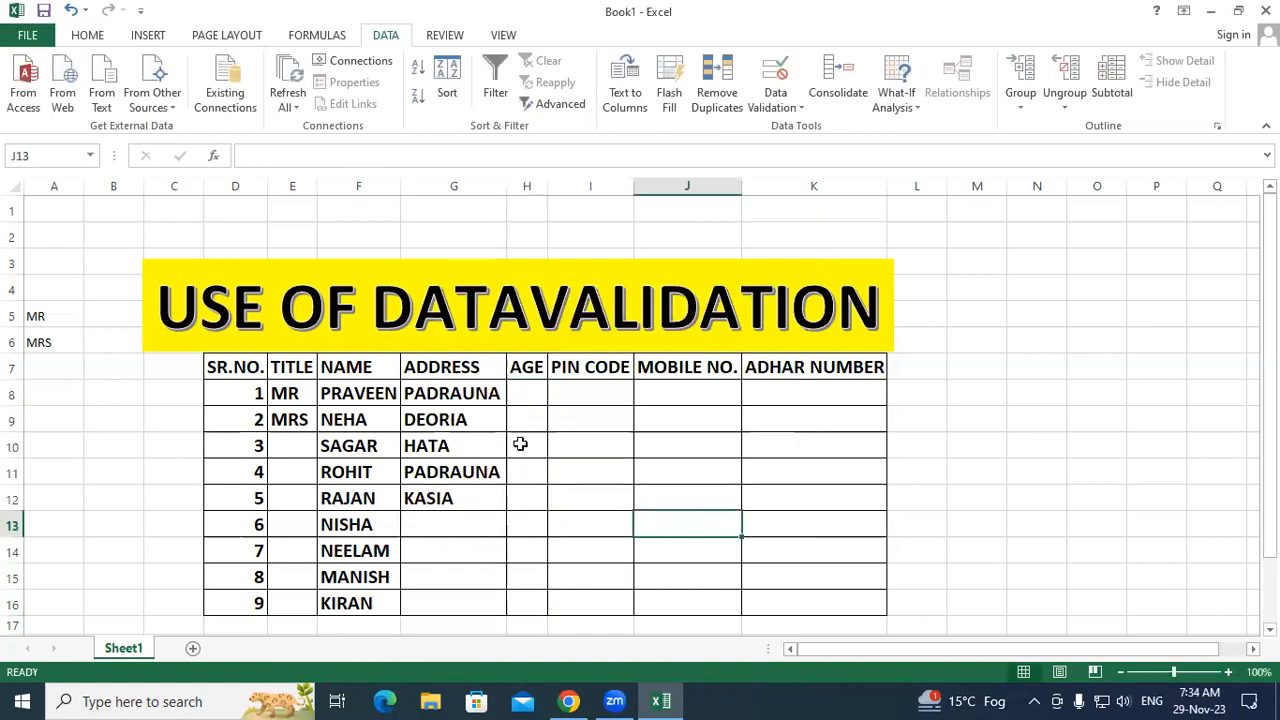
pyautogui.click(384, 393)
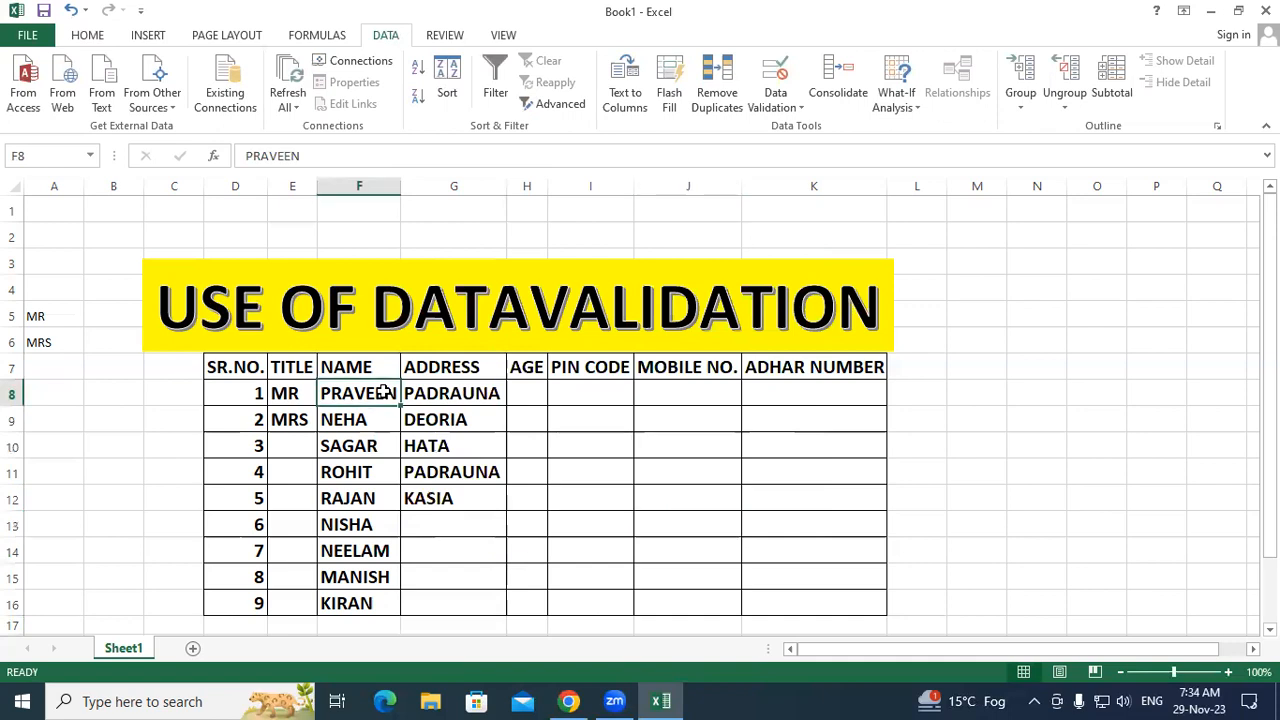
pyautogui.click(528, 394)
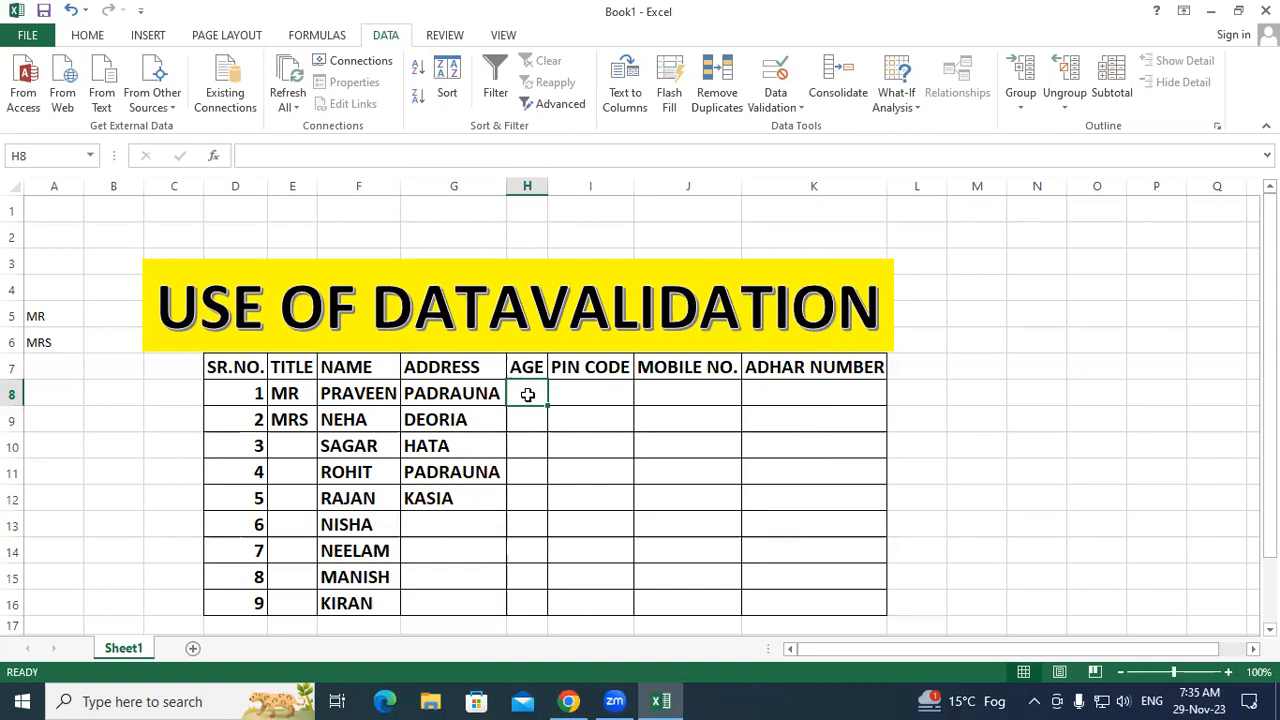
pyautogui.write('1')
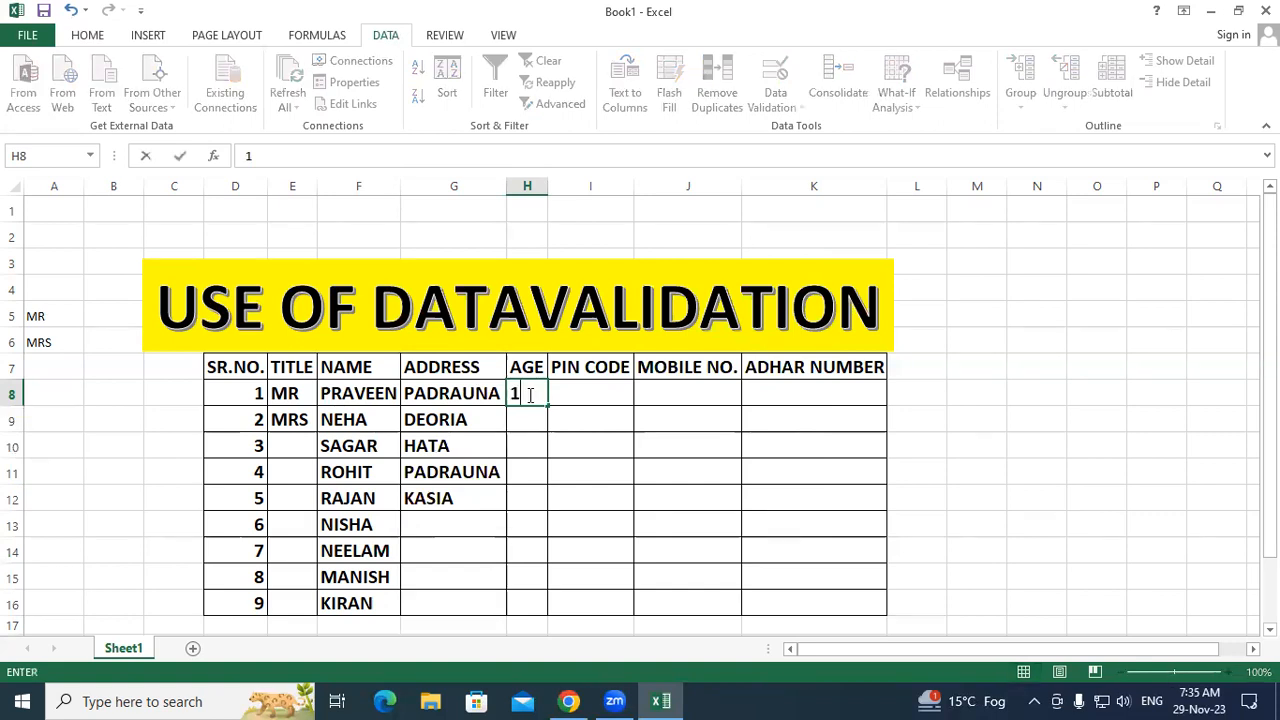
pyautogui.write('8')
pyautogui.press('Return')
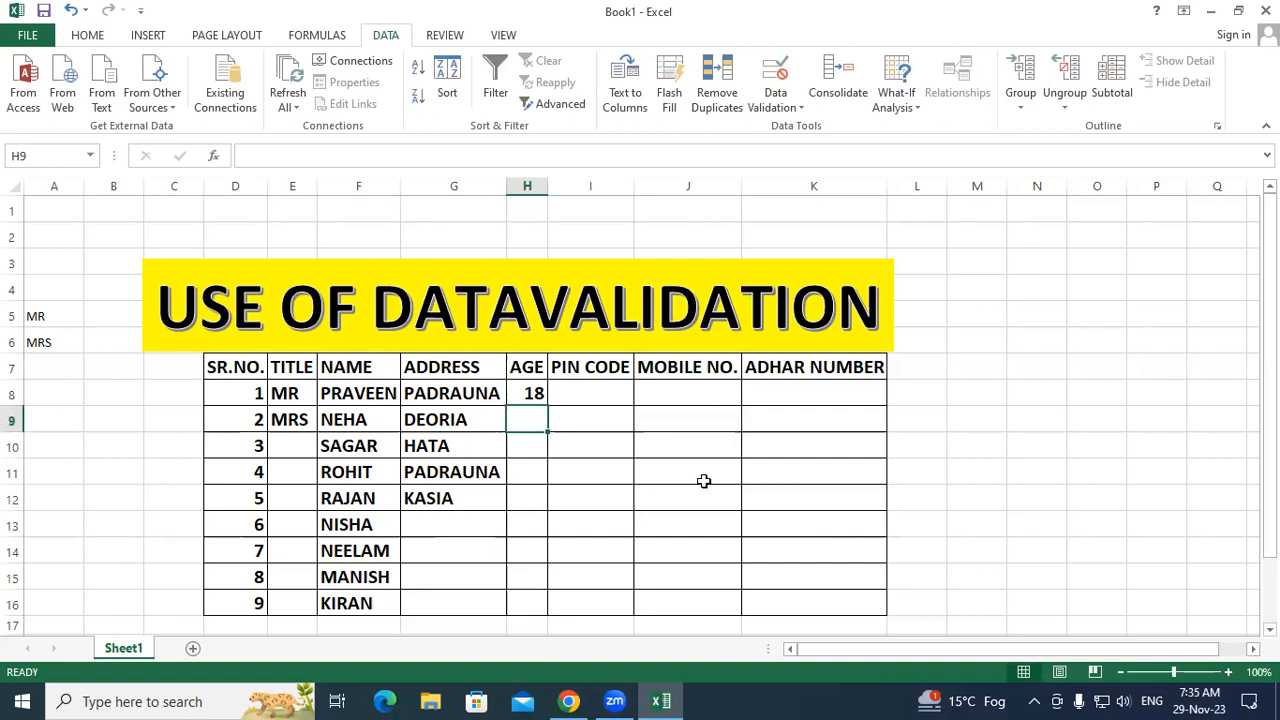
pyautogui.write('17')
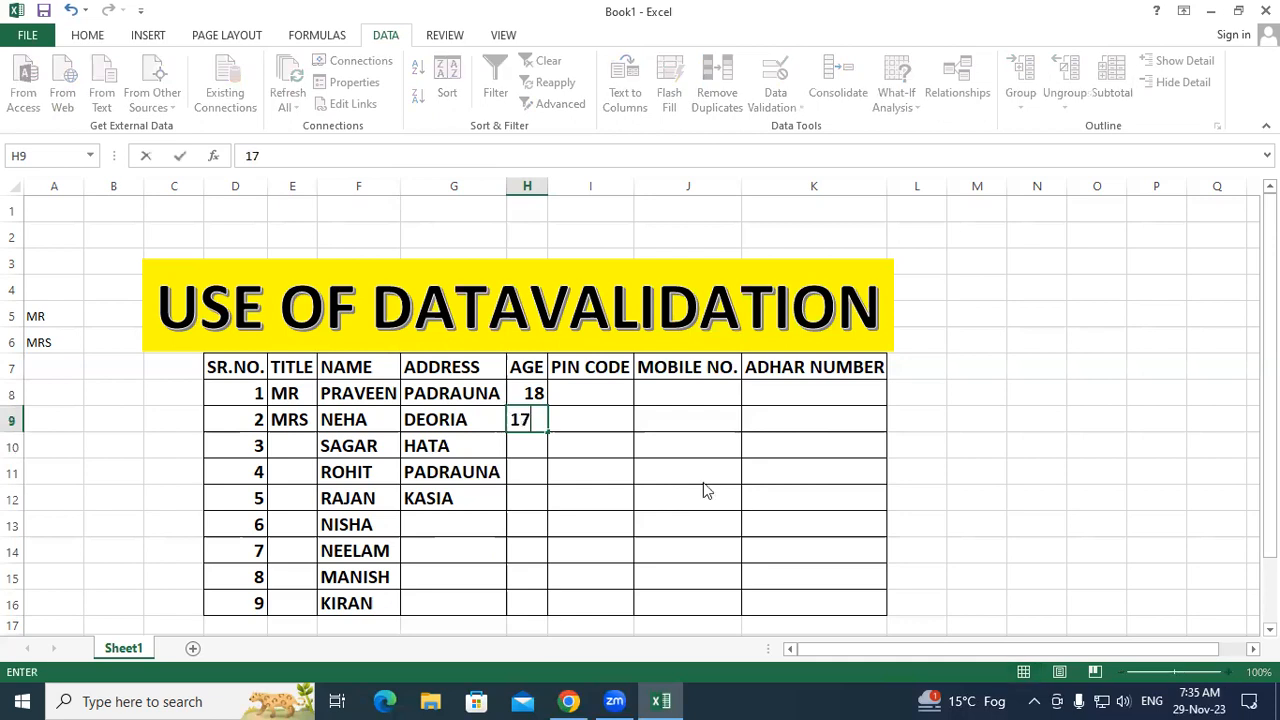
pyautogui.press('Return')
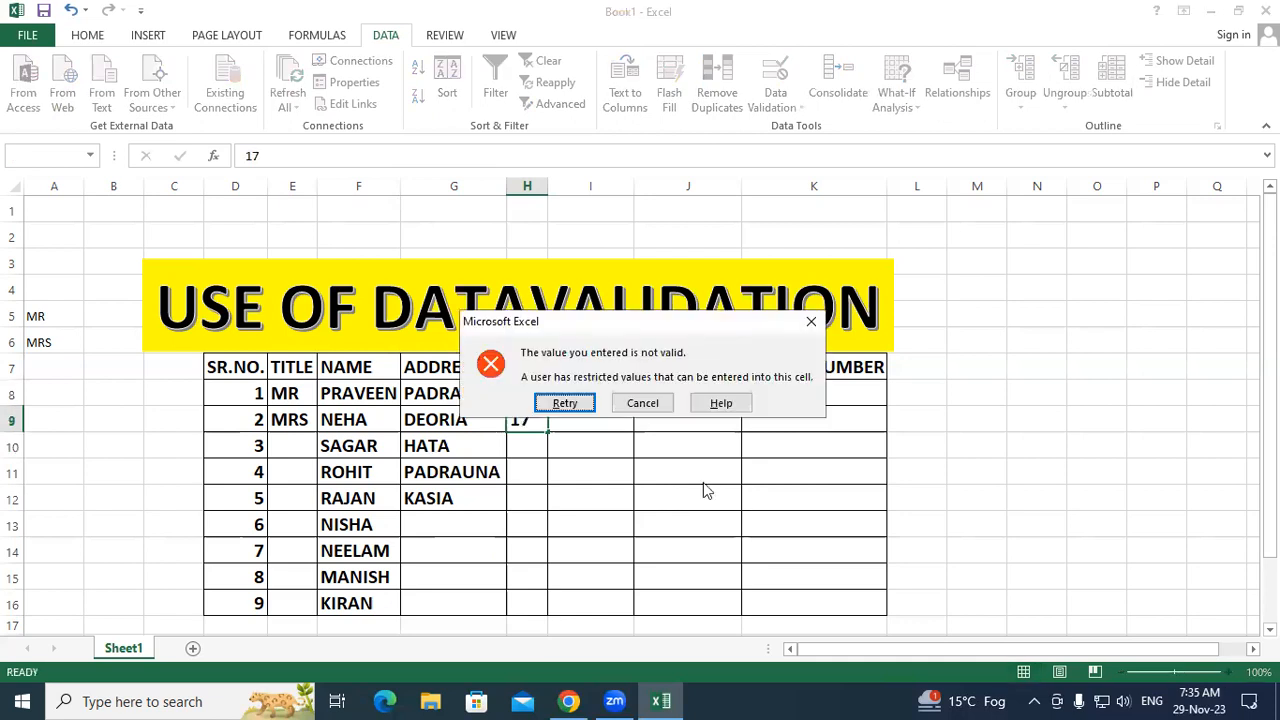
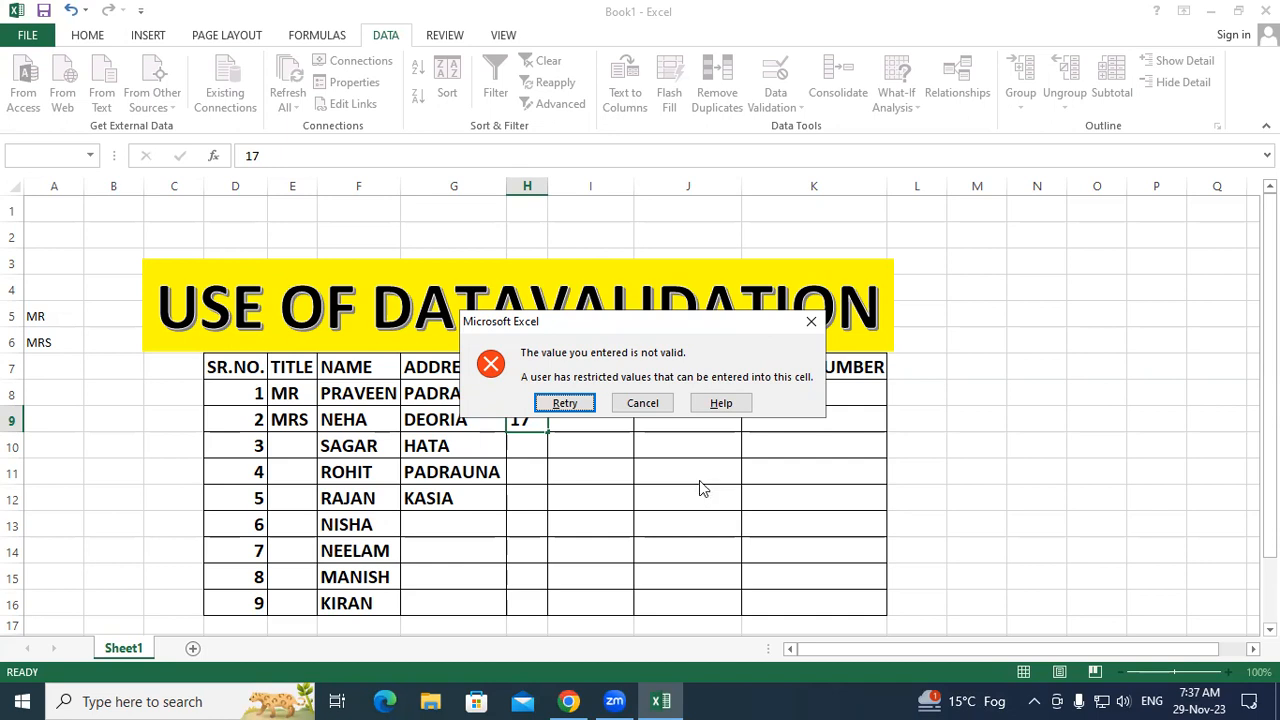
# Step: Dismiss the not-valid error to discard the 17, keeping 18 as the only AGE entry
pyautogui.click(814, 322)
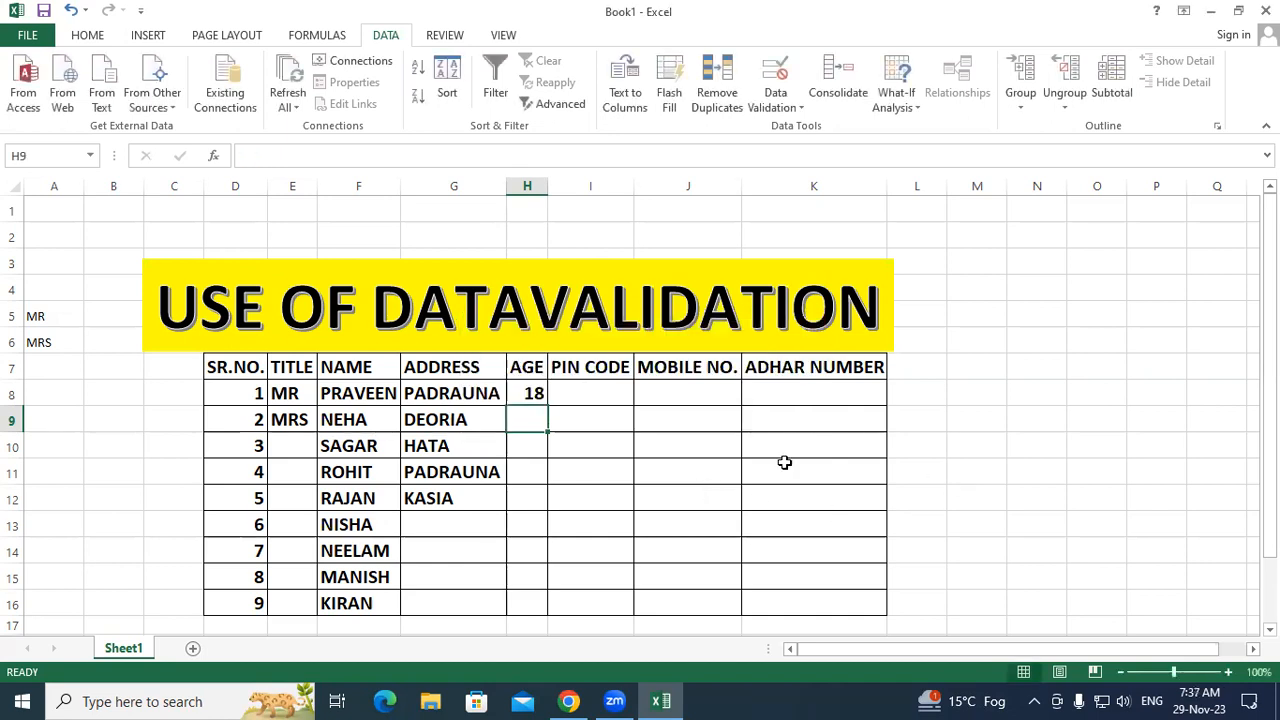
pyautogui.click(783, 460)
pyautogui.click(535, 393)
# Step: Clear All from H8:H16, removing the 18 entry and its validation
pyautogui.moveTo(535, 393); pyautogui.dragTo(523, 603)
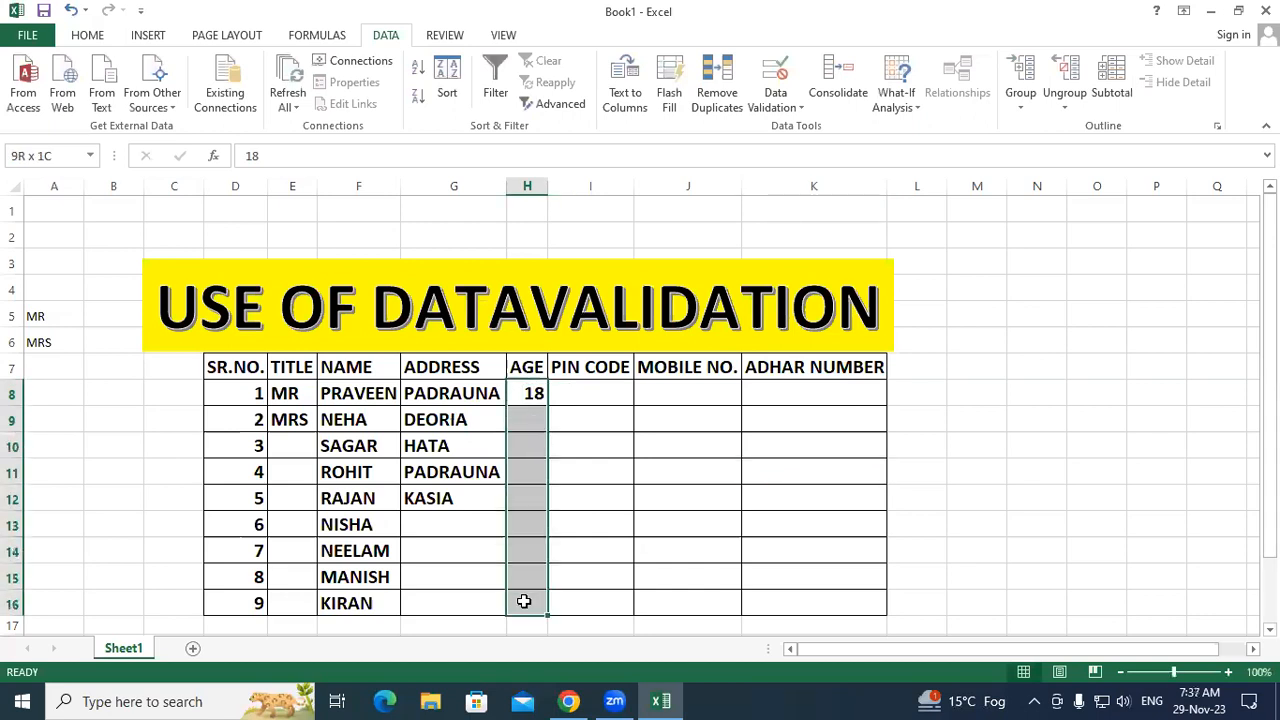
pyautogui.click(106, 37)
pyautogui.click(1066, 104)
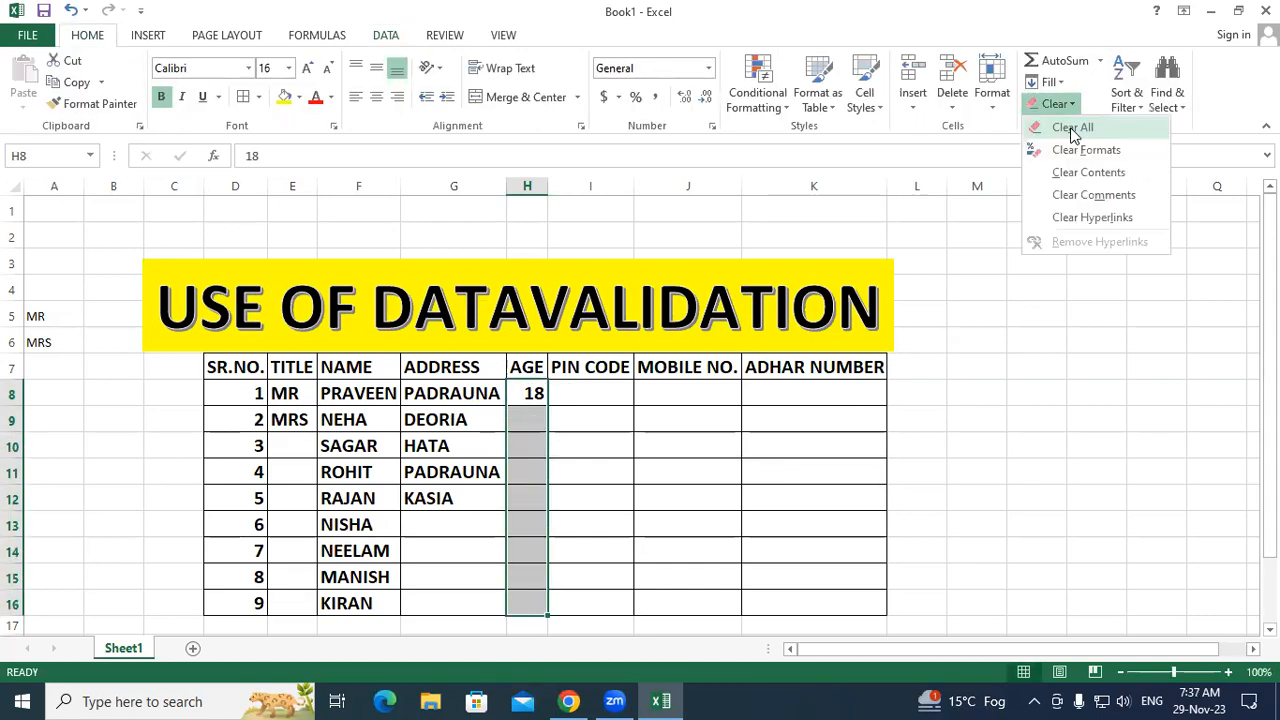
pyautogui.click(1063, 129)
pyautogui.click(779, 492)
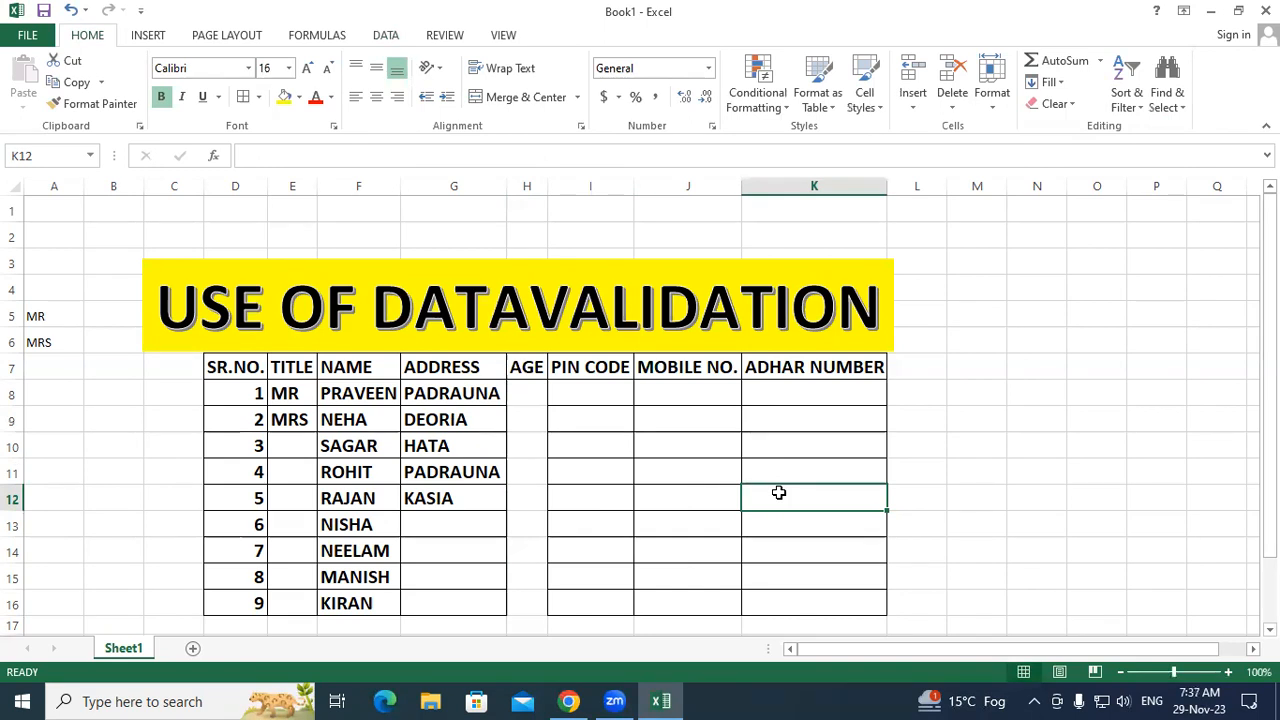
# Step: Copy the SAGAR cell's borders onto H8:H16 with Format Painter, then reselect H8:H16
pyautogui.moveTo(470, 394); pyautogui.dragTo(638, 605)
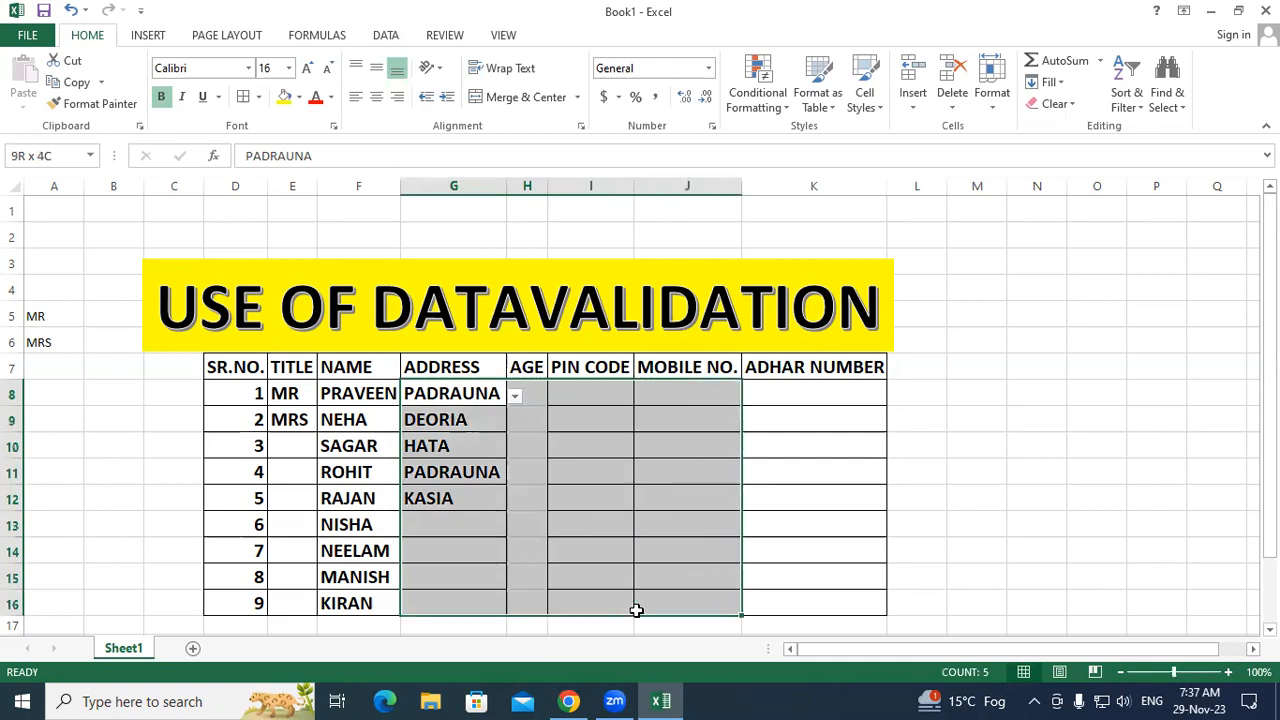
pyautogui.click(660, 577)
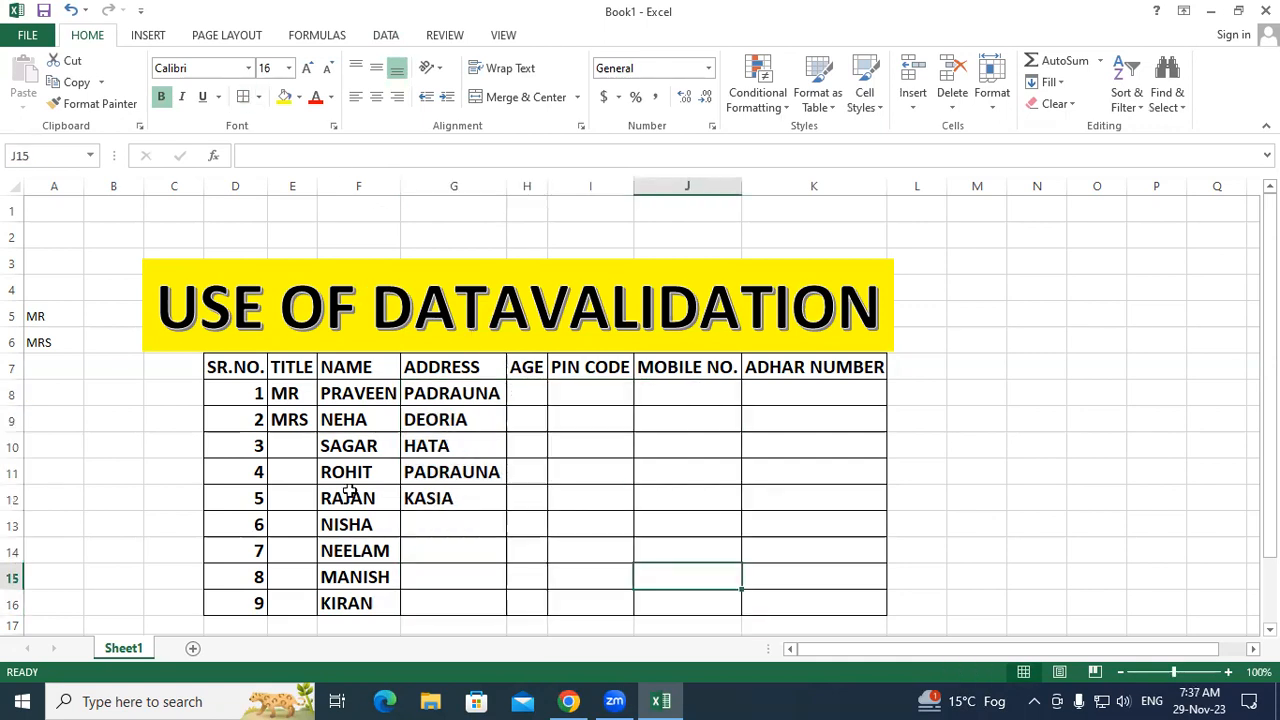
pyautogui.click(330, 455)
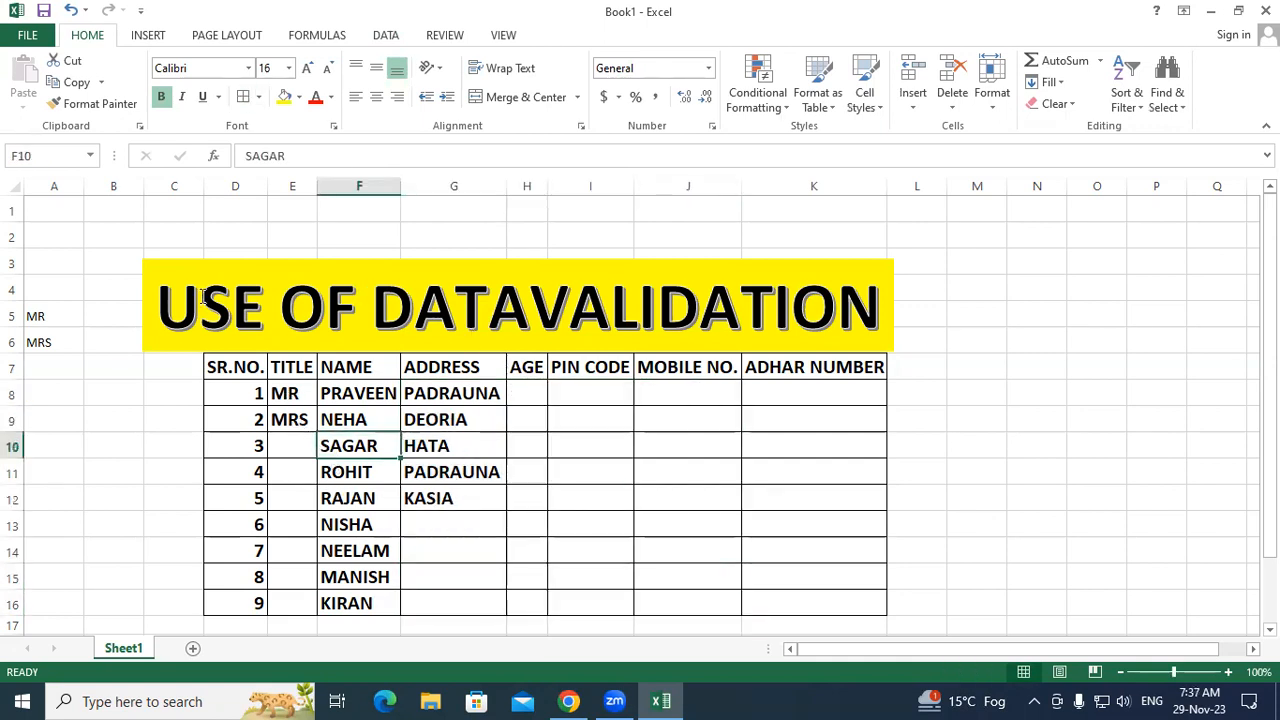
pyautogui.click(95, 103)
pyautogui.moveTo(527, 395); pyautogui.dragTo(543, 600)
pyautogui.click(672, 575)
pyautogui.moveTo(530, 393); pyautogui.dragTo(514, 596)
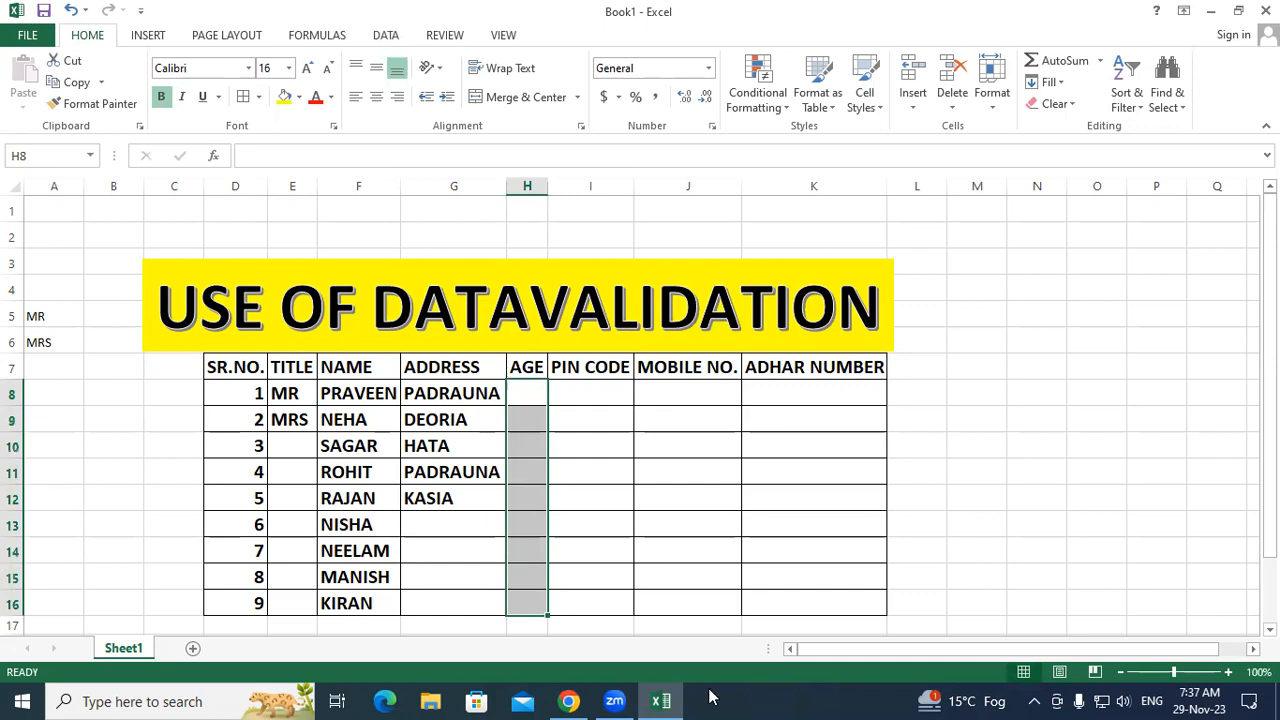
# Step: Set H8:H16 validation to Whole number, between, minimum 18 and maximum 40
pyautogui.click(374, 38)
pyautogui.click(794, 100)
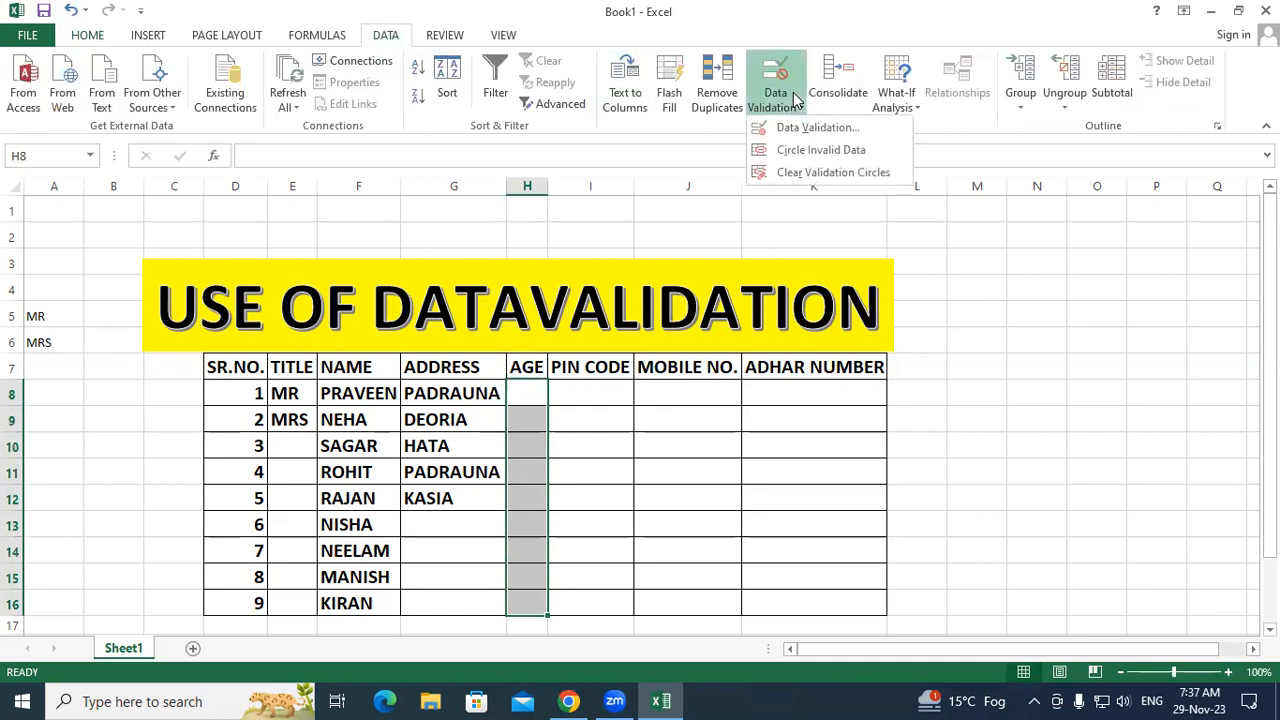
pyautogui.click(760, 130)
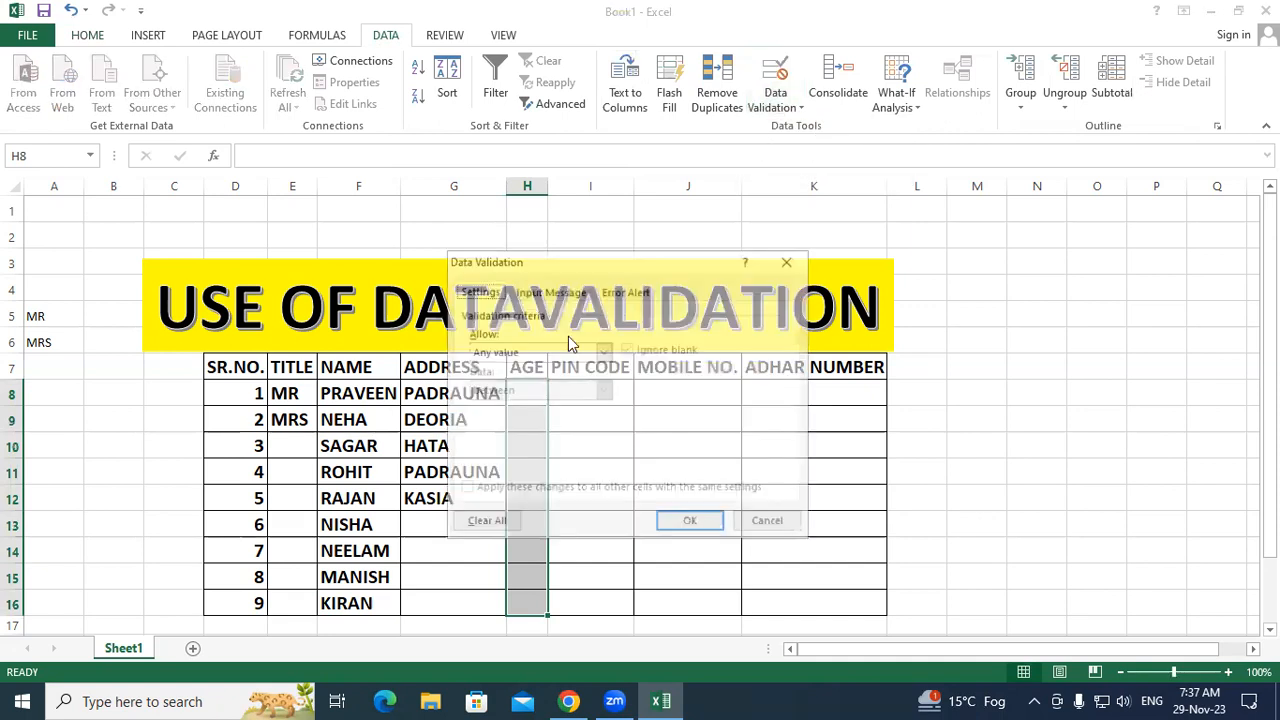
pyautogui.click(604, 352)
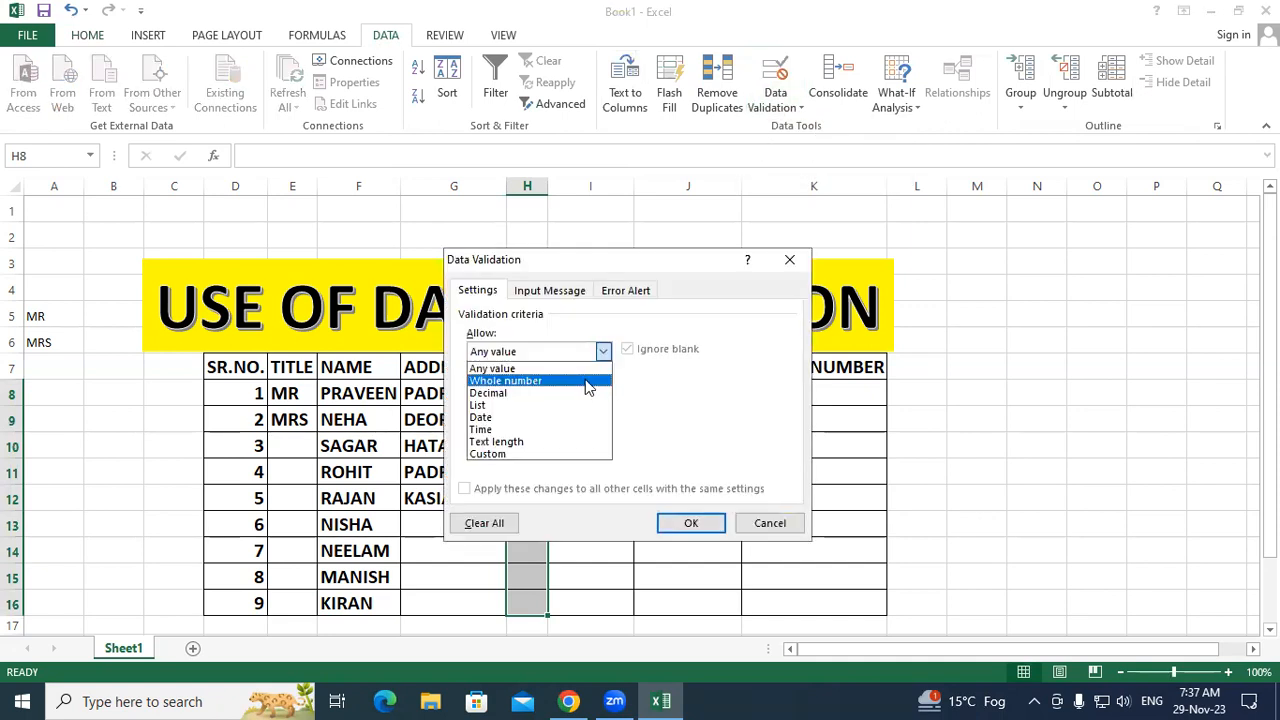
pyautogui.click(588, 382)
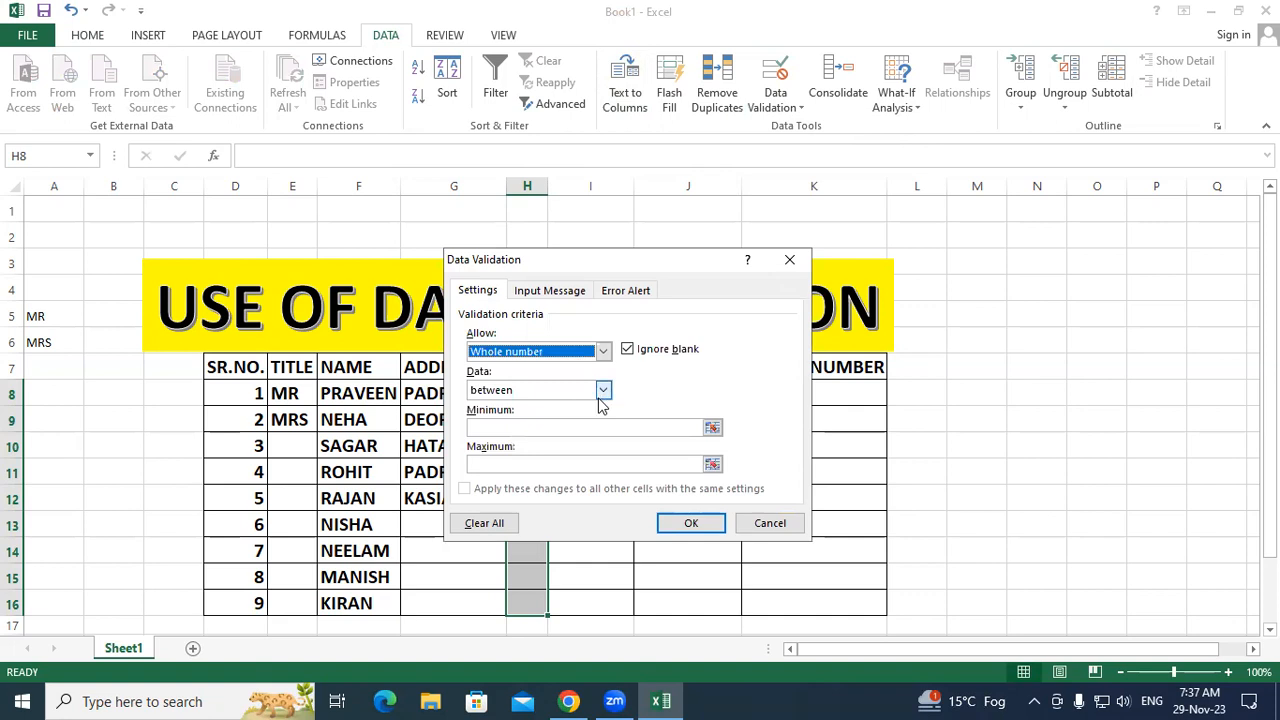
pyautogui.click(562, 430)
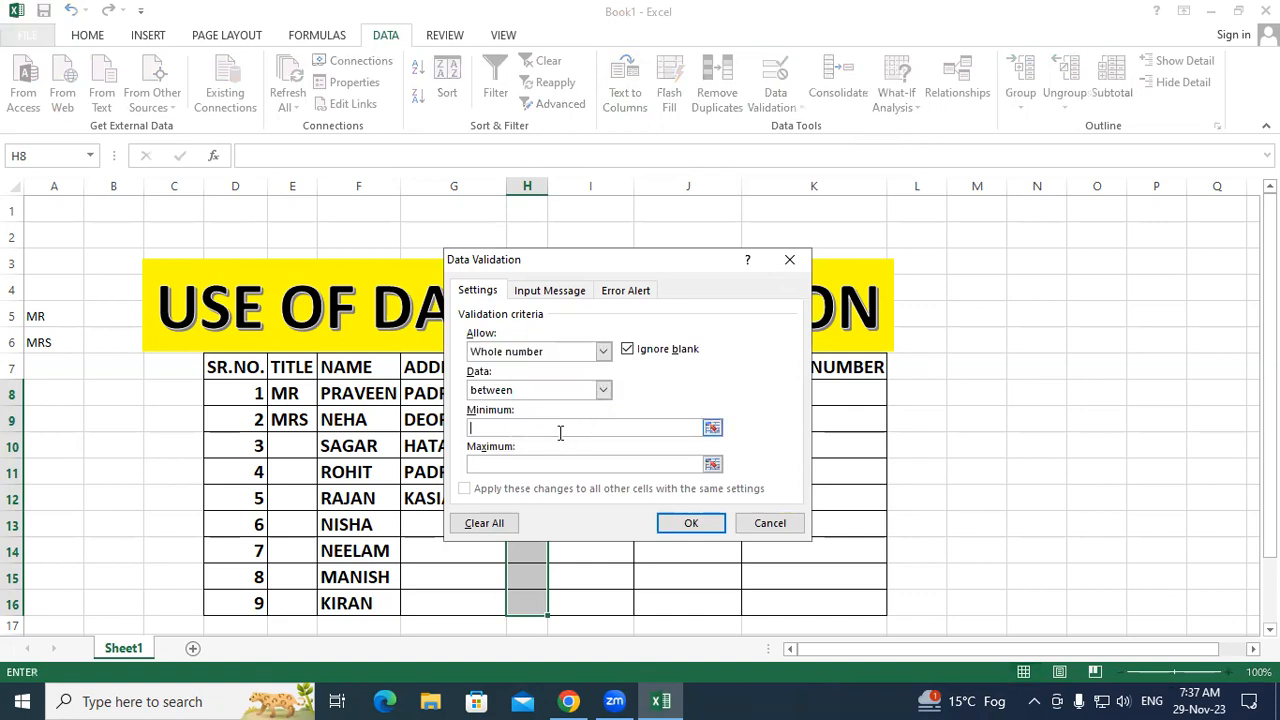
pyautogui.write('18')
pyautogui.click(552, 467)
pyautogui.write('40')
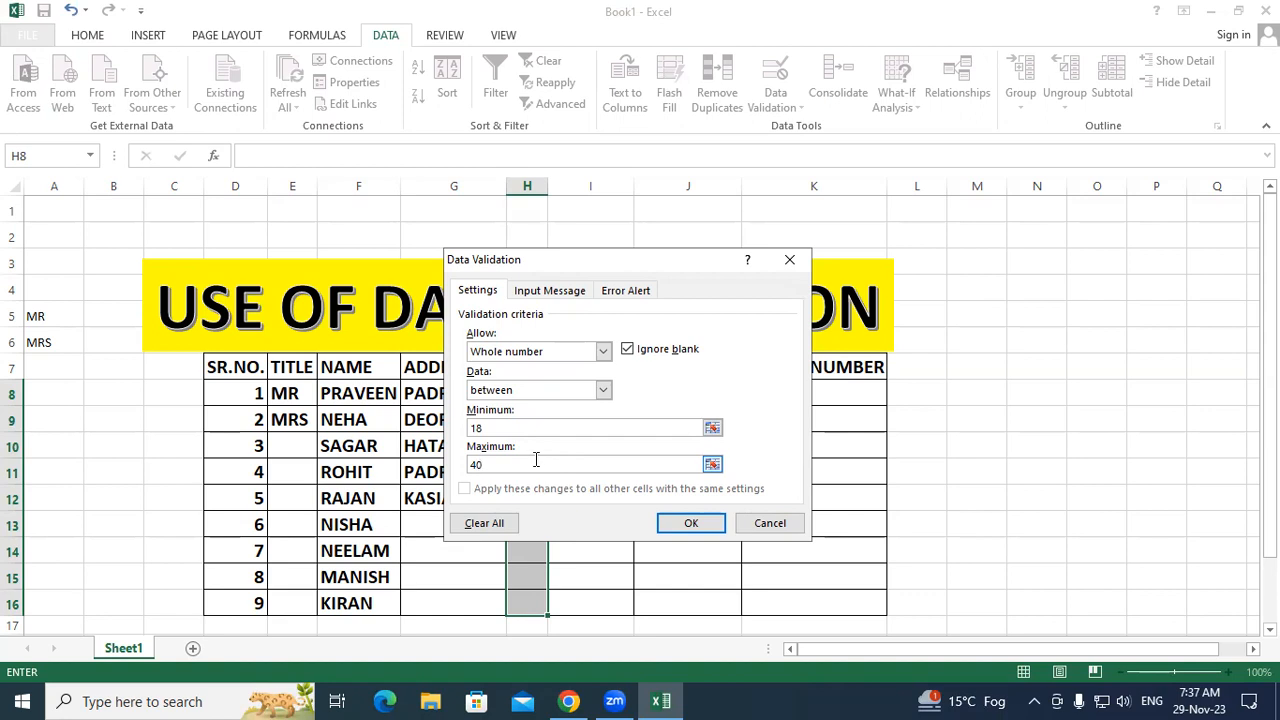
pyautogui.click(622, 296)
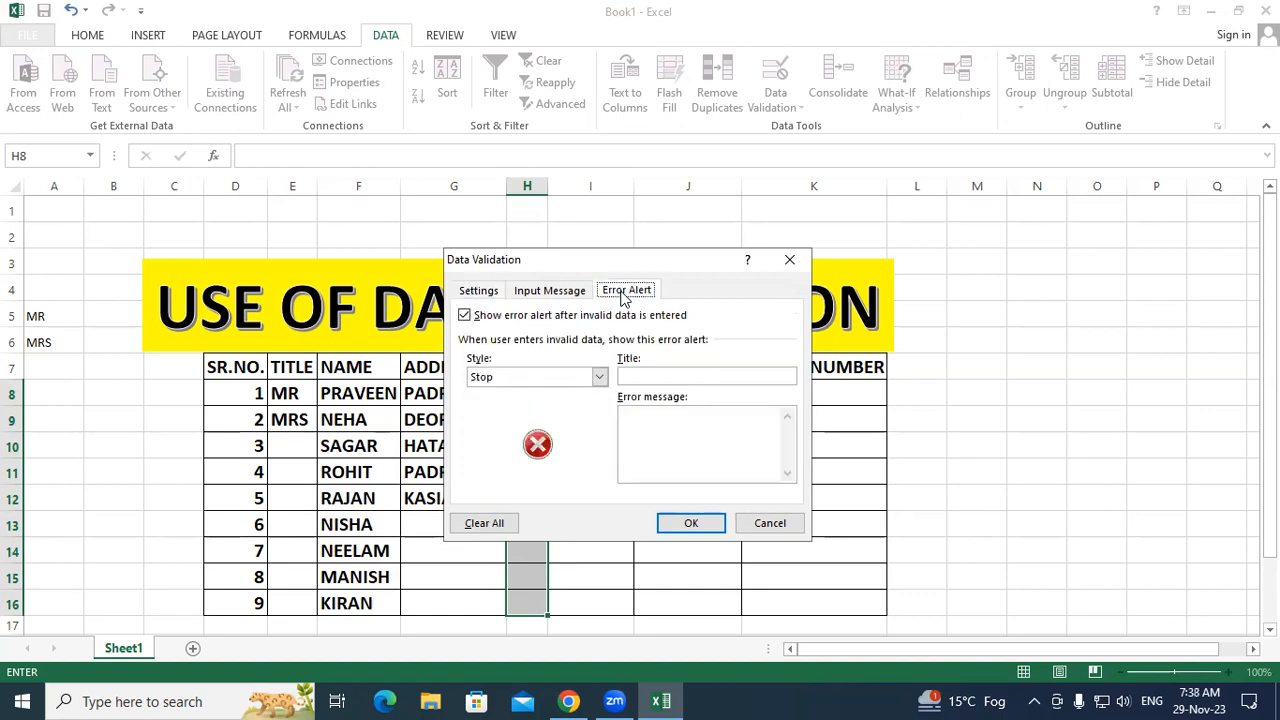
# Step: Enter the error message 'AGE ALLOW ONLY 18 TO 40' and apply the age rule
pyautogui.click(650, 428)
pyautogui.write('AGE ALLOW ON')
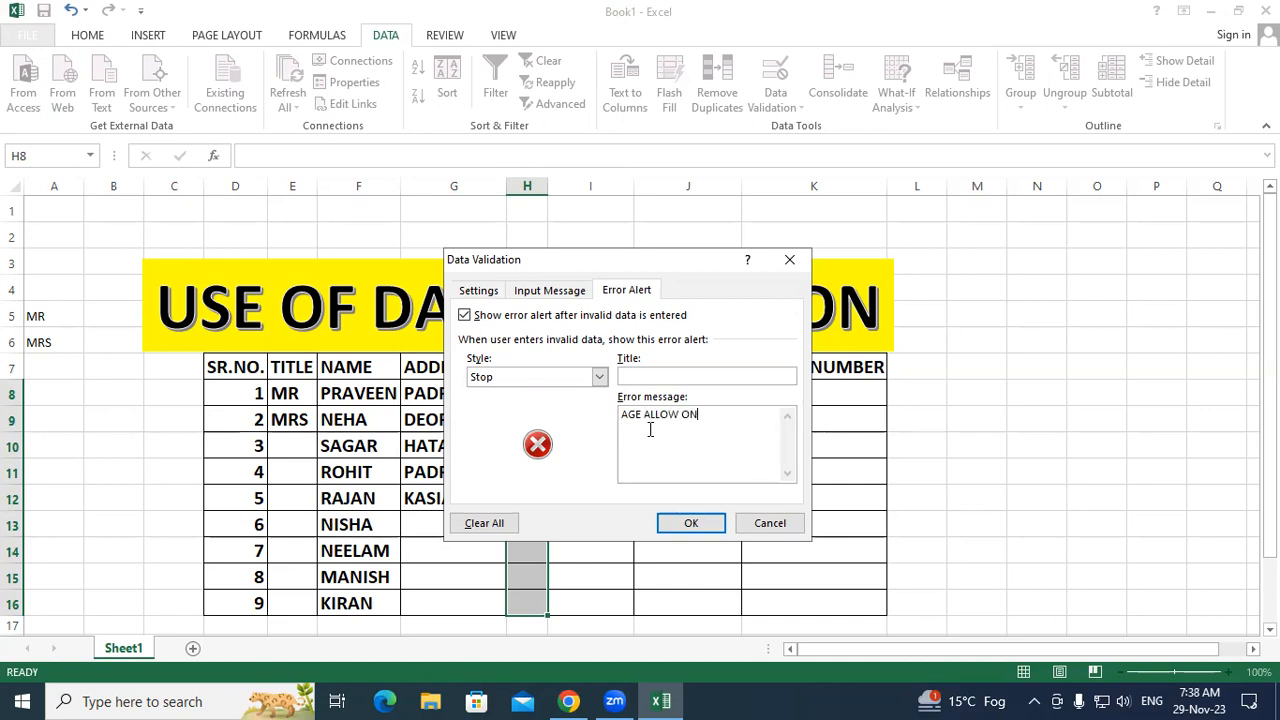
pyautogui.write('LY 18 TO 40')
pyautogui.click(694, 525)
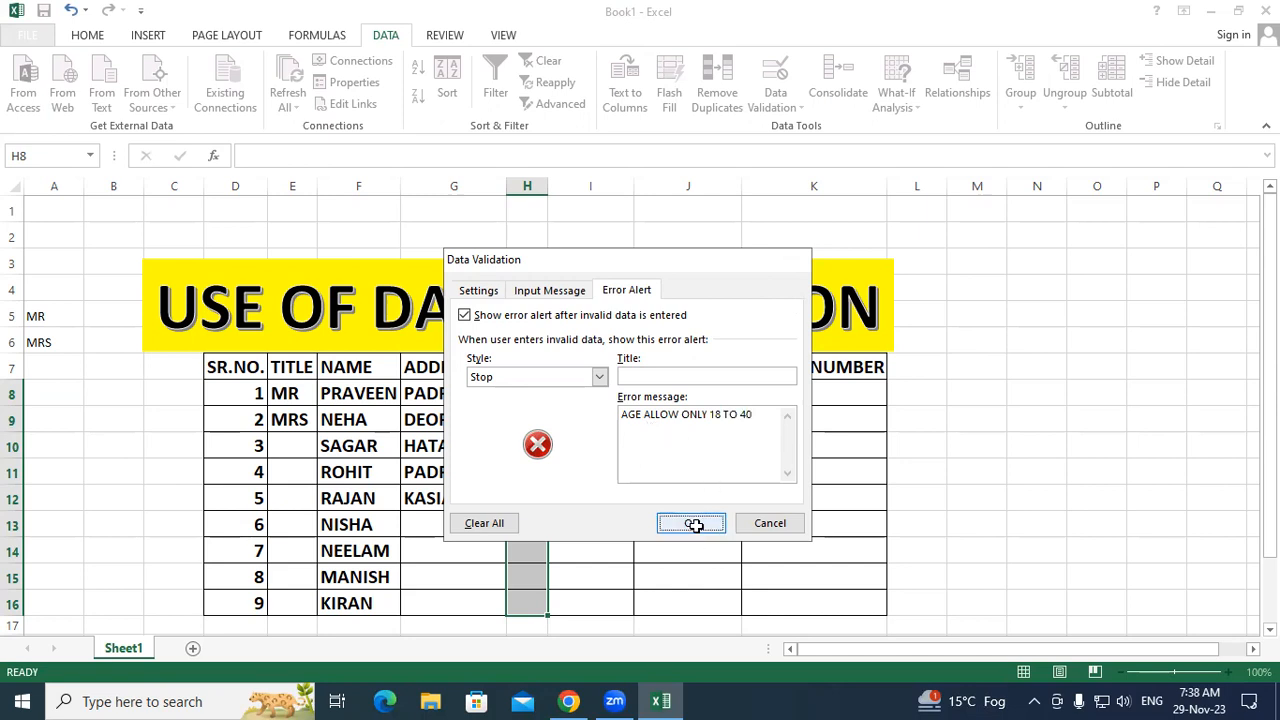
pyautogui.click(529, 397)
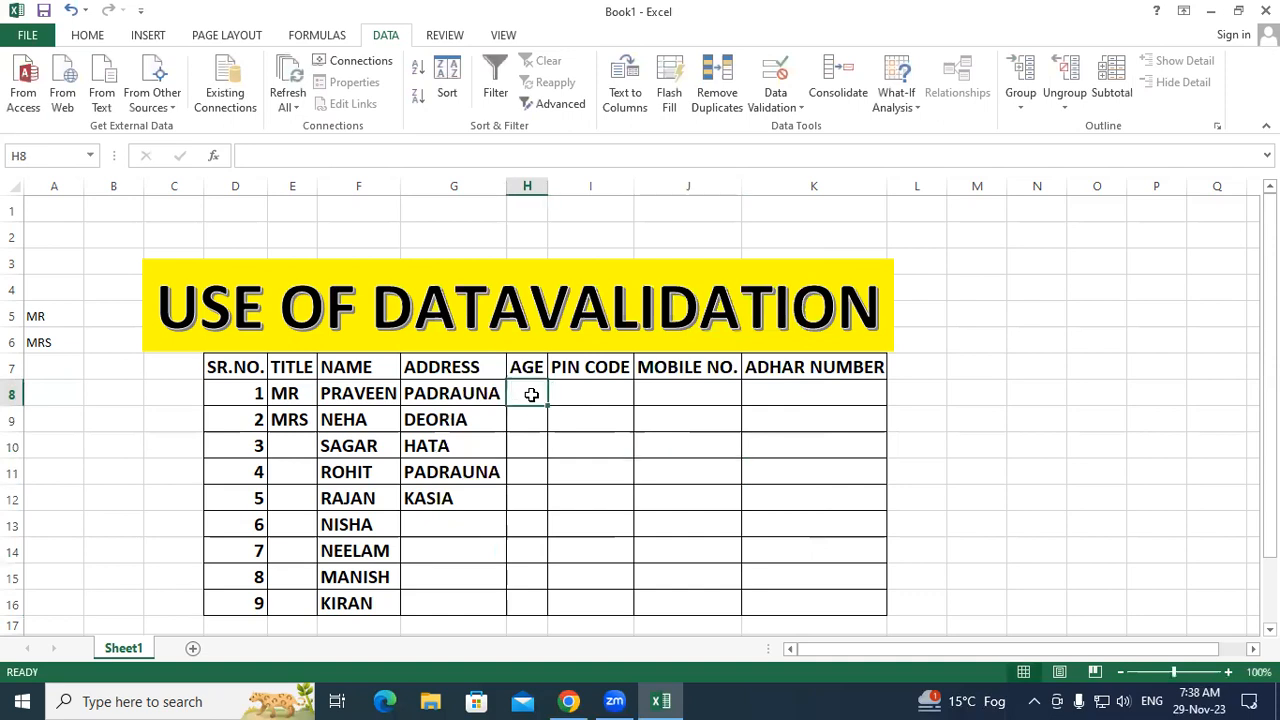
# Step: Try age 45 in H8 and dismiss the rejection error
pyautogui.write('45')
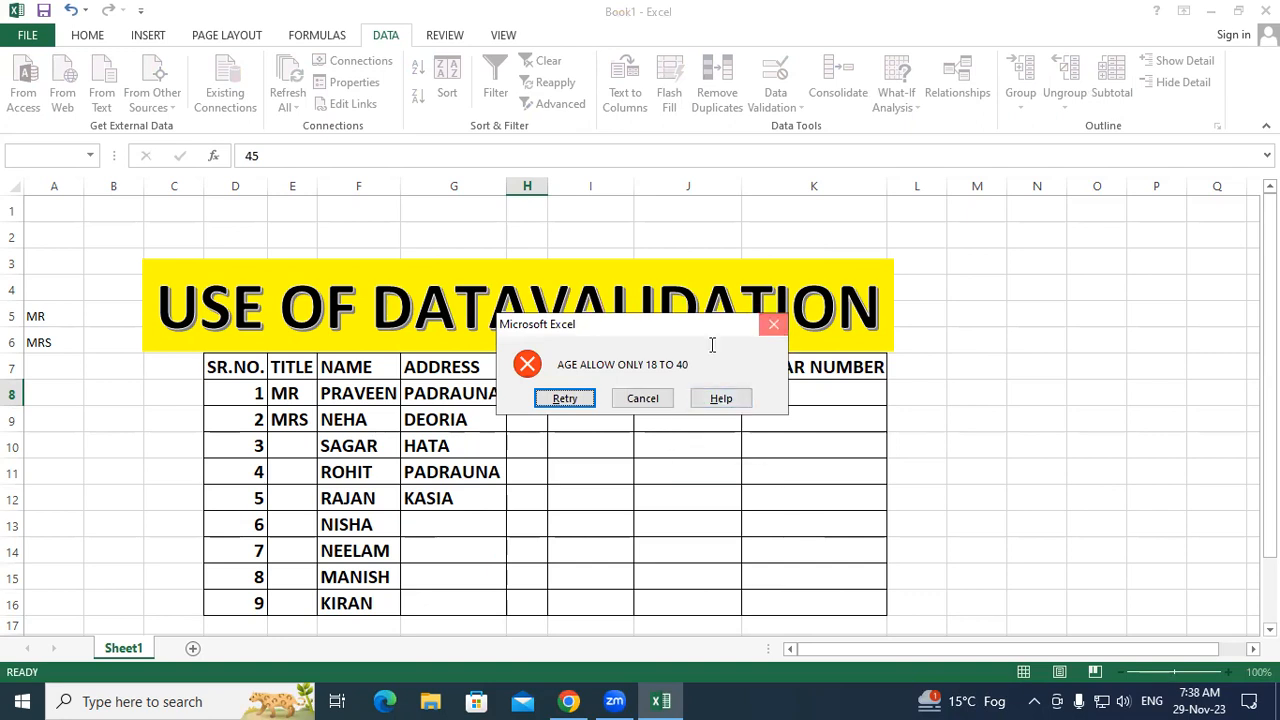
pyautogui.click(642, 398)
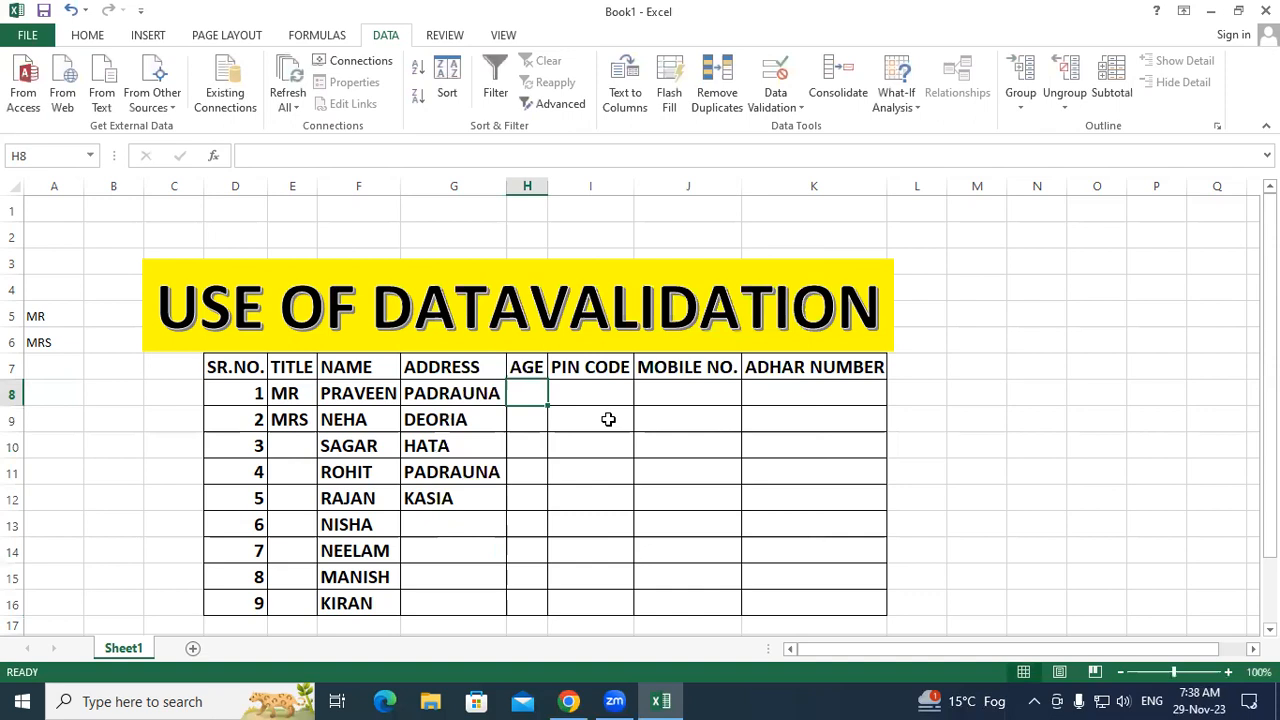
pyautogui.click(608, 419)
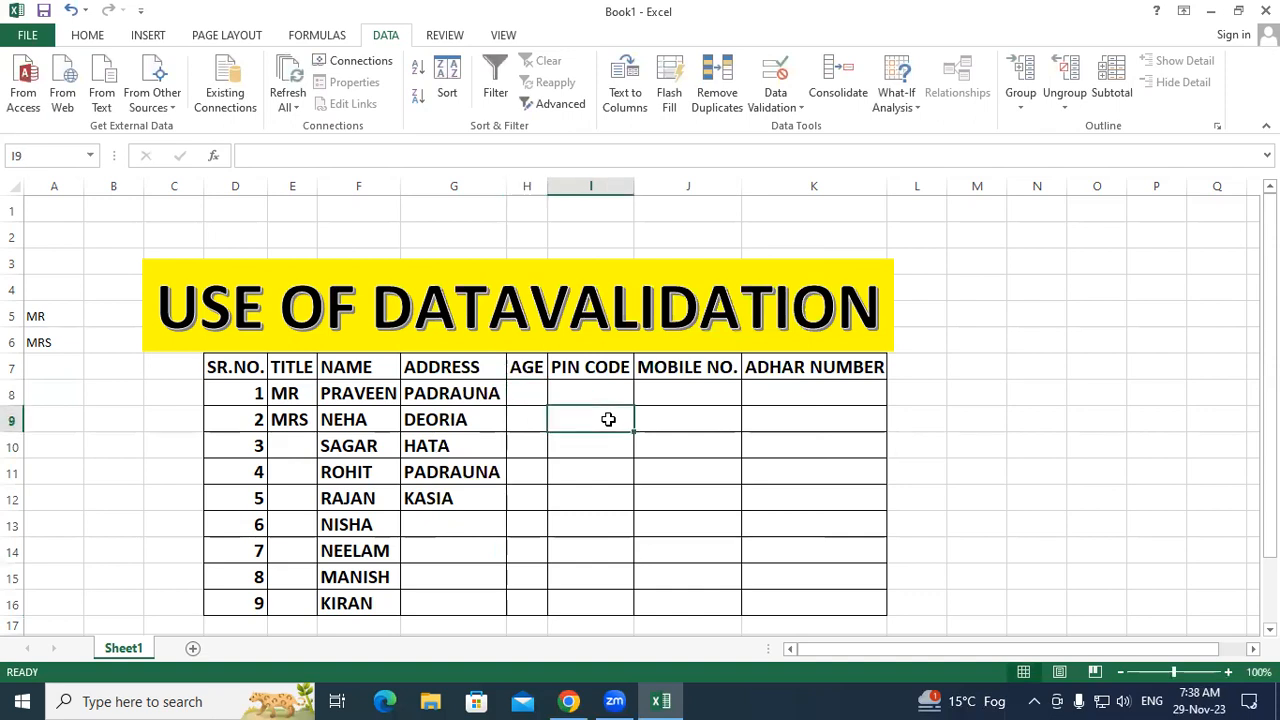
pyautogui.click(529, 388)
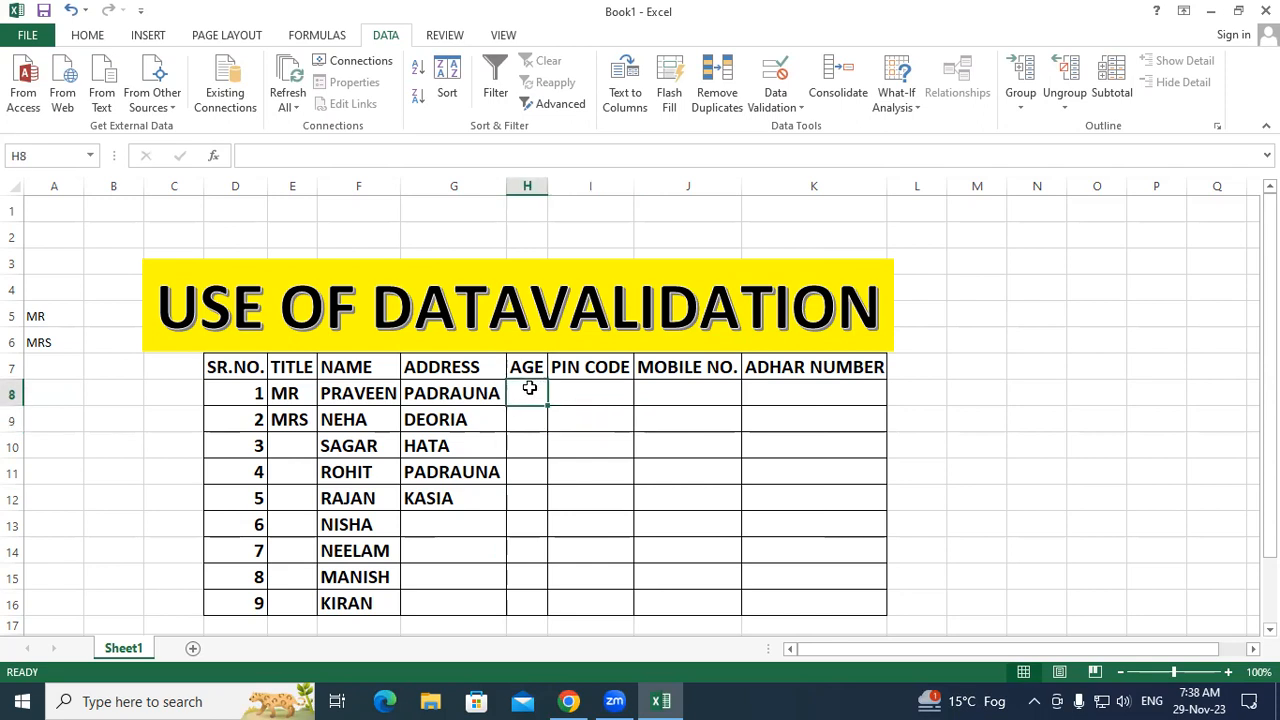
# Step: Enter ages 19 and 39 in H8:H9, then confirm 17 in H10 is rejected and cancel it
pyautogui.write('19')
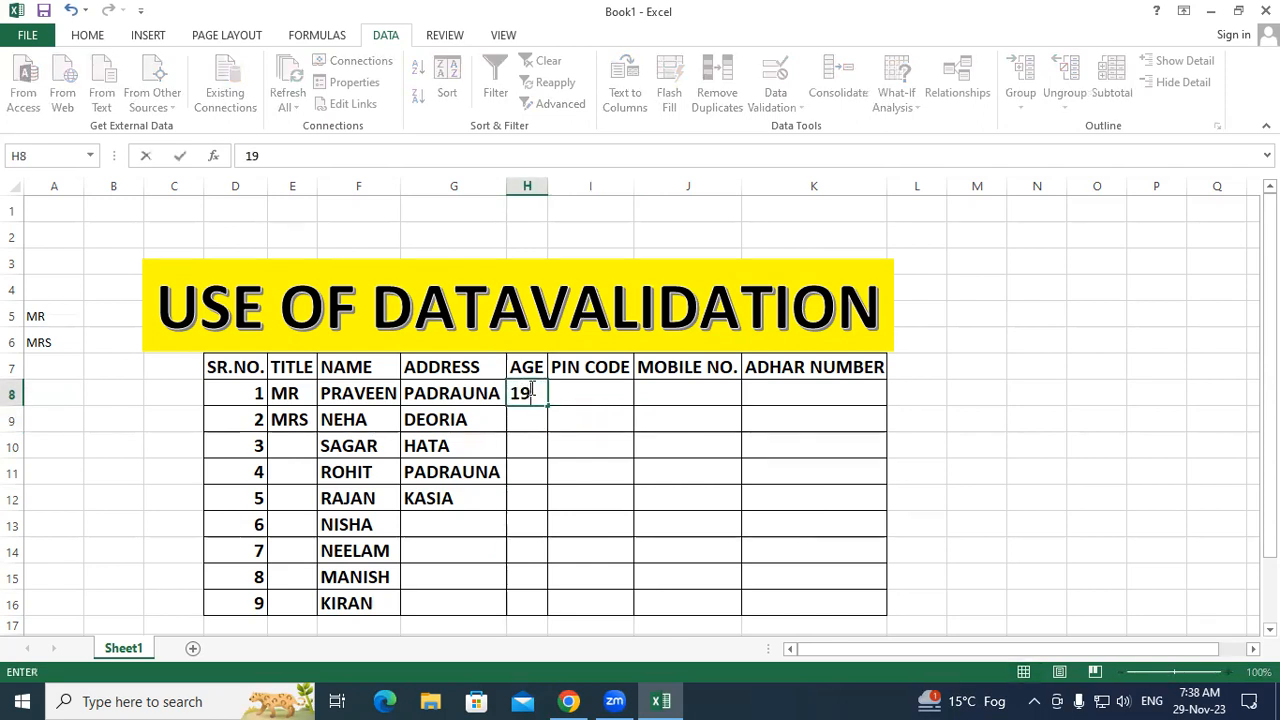
pyautogui.press('Return')
pyautogui.write('39')
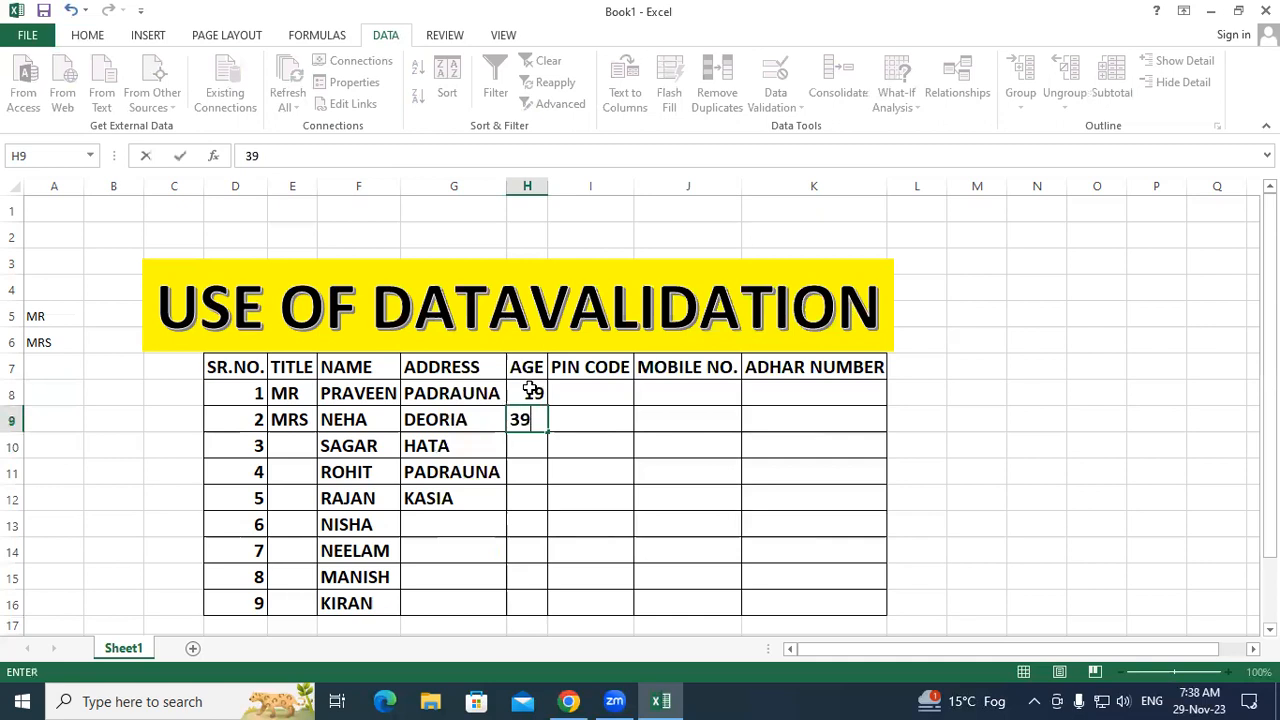
pyautogui.press('Return')
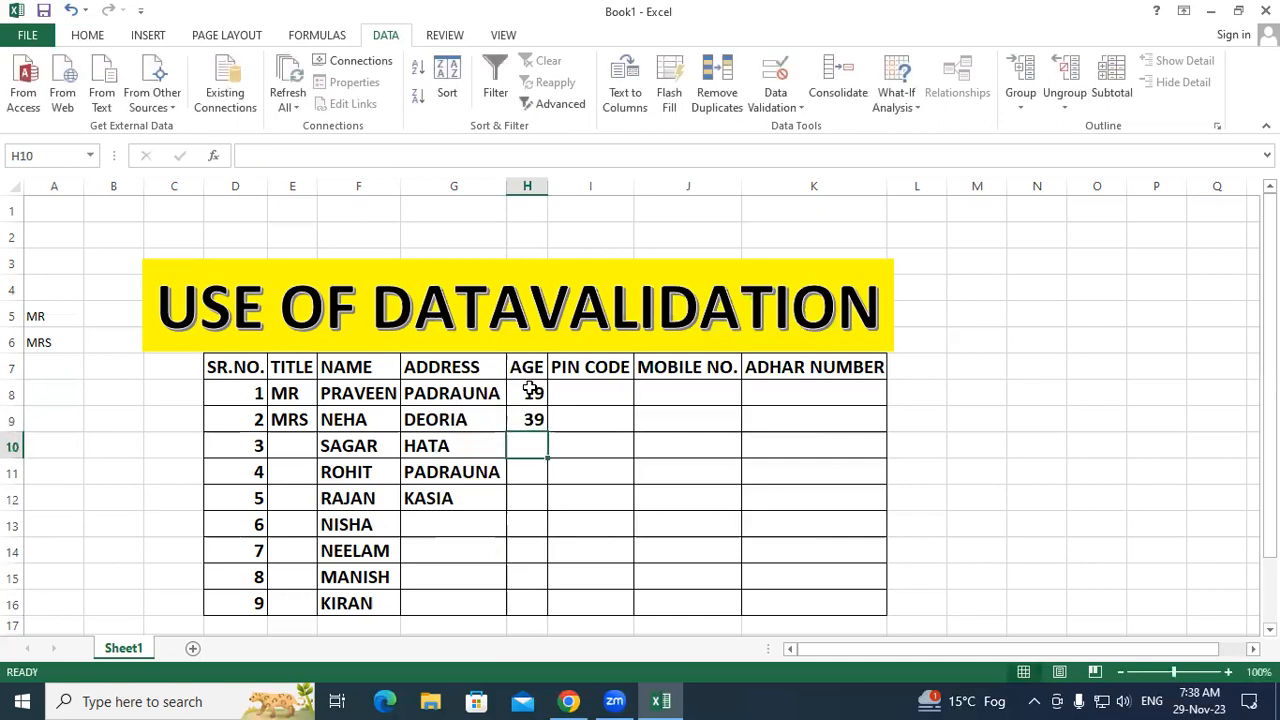
pyautogui.write('17')
pyautogui.press('Return')
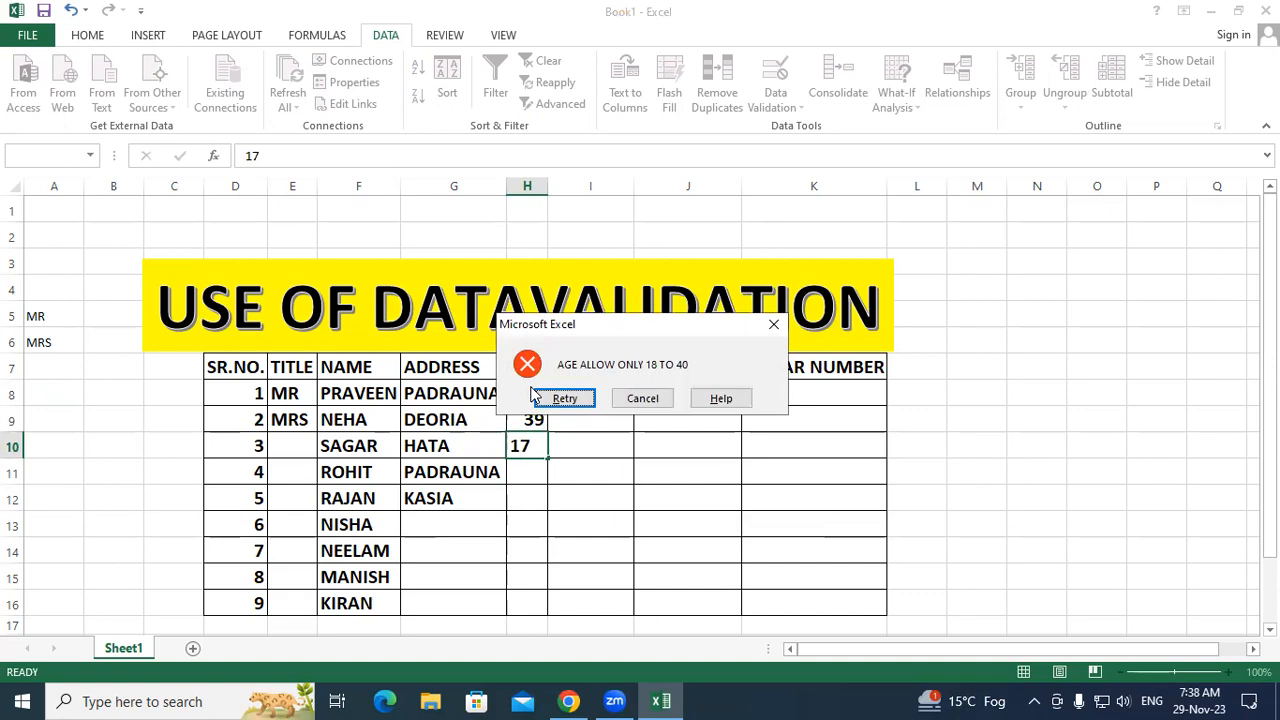
pyautogui.click(666, 400)
pyautogui.click(601, 392)
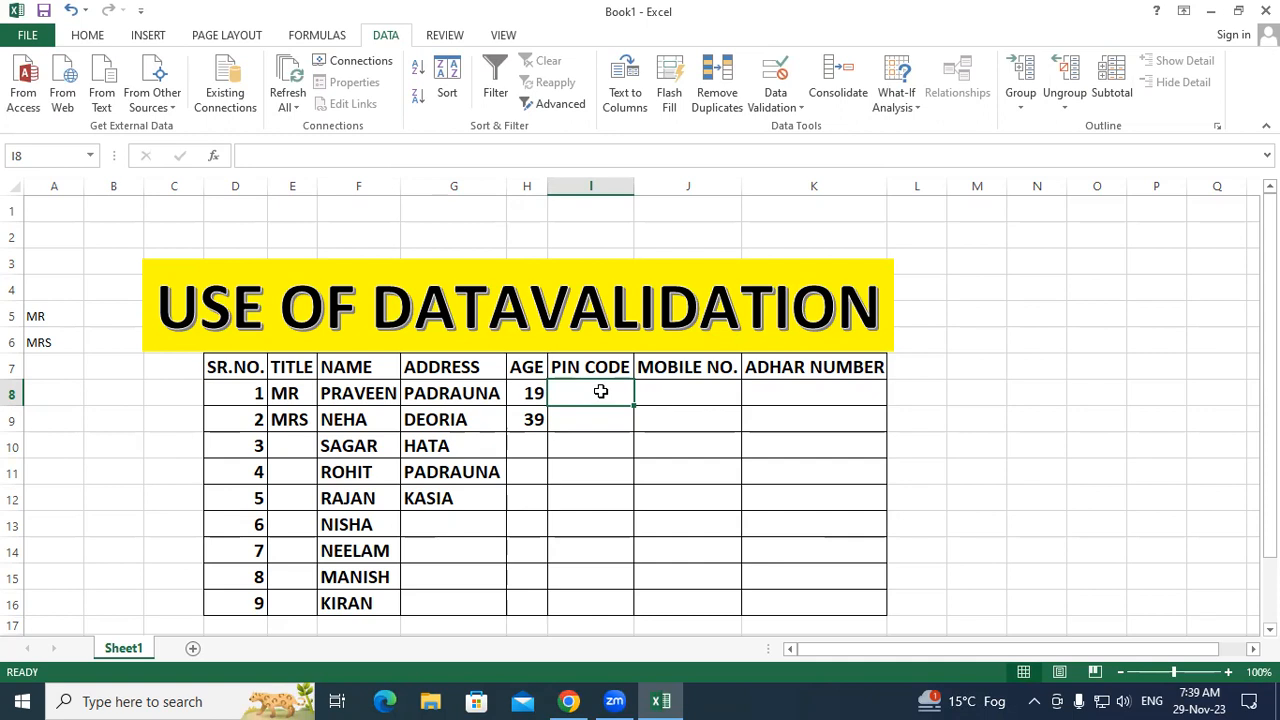
# Step: Set I8:I16 validation to Text length, equal to, length 6
pyautogui.click(746, 471)
pyautogui.moveTo(606, 394); pyautogui.dragTo(586, 597)
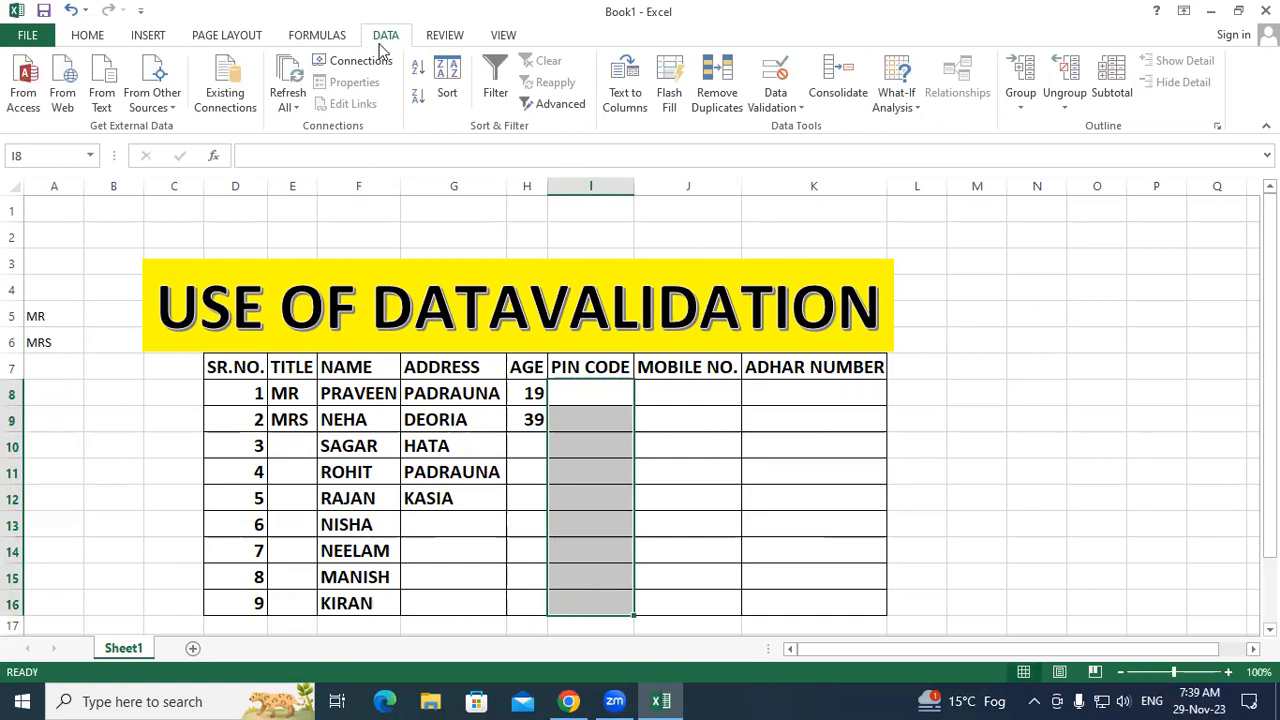
pyautogui.click(773, 98)
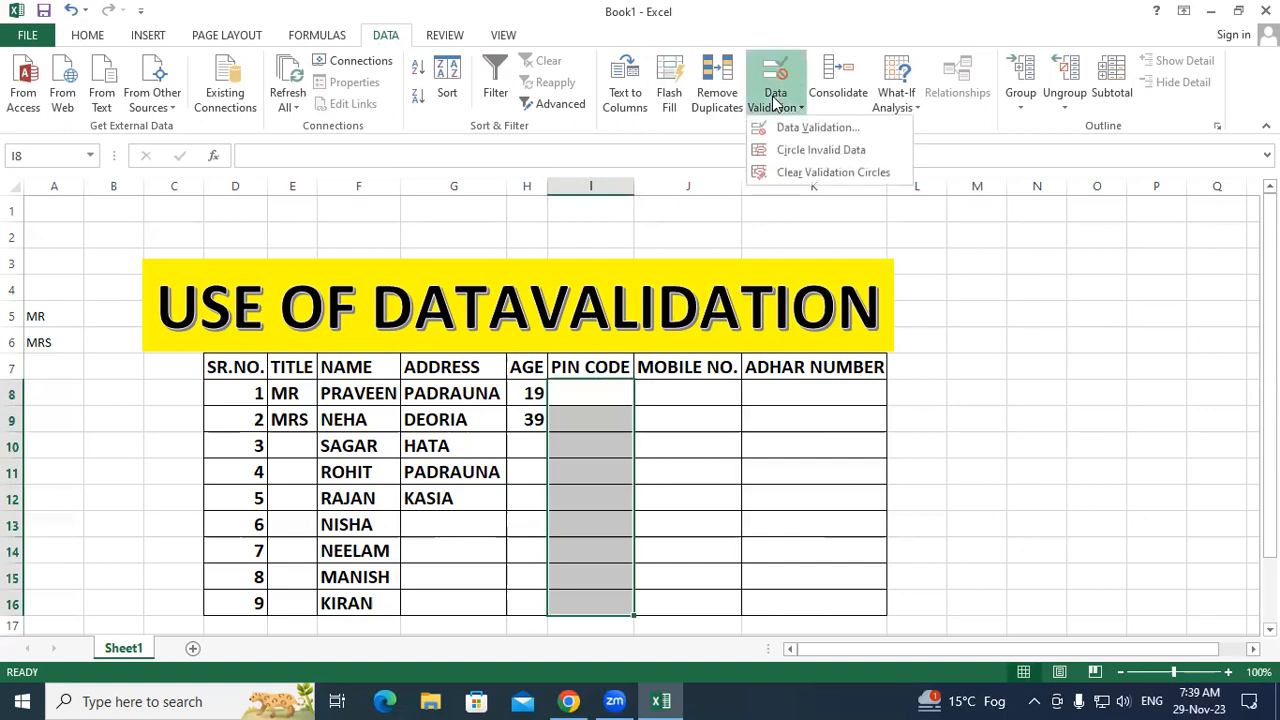
pyautogui.click(805, 127)
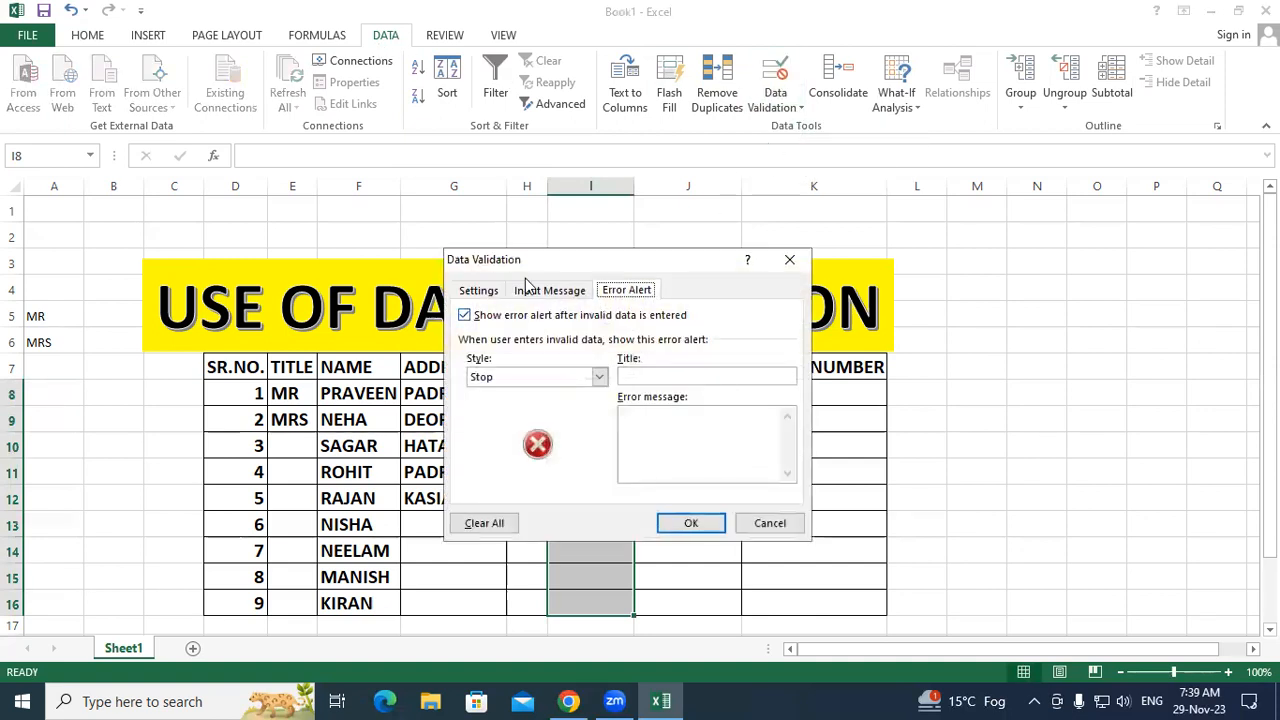
pyautogui.click(479, 290)
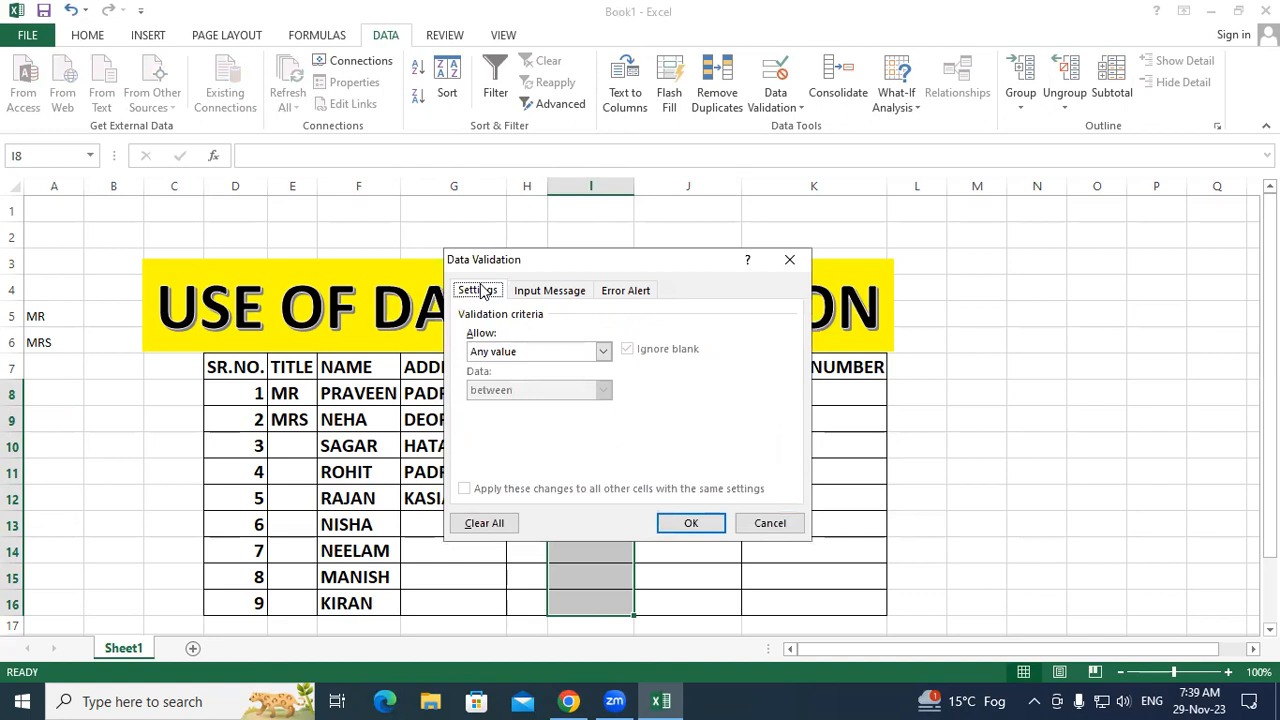
pyautogui.click(604, 353)
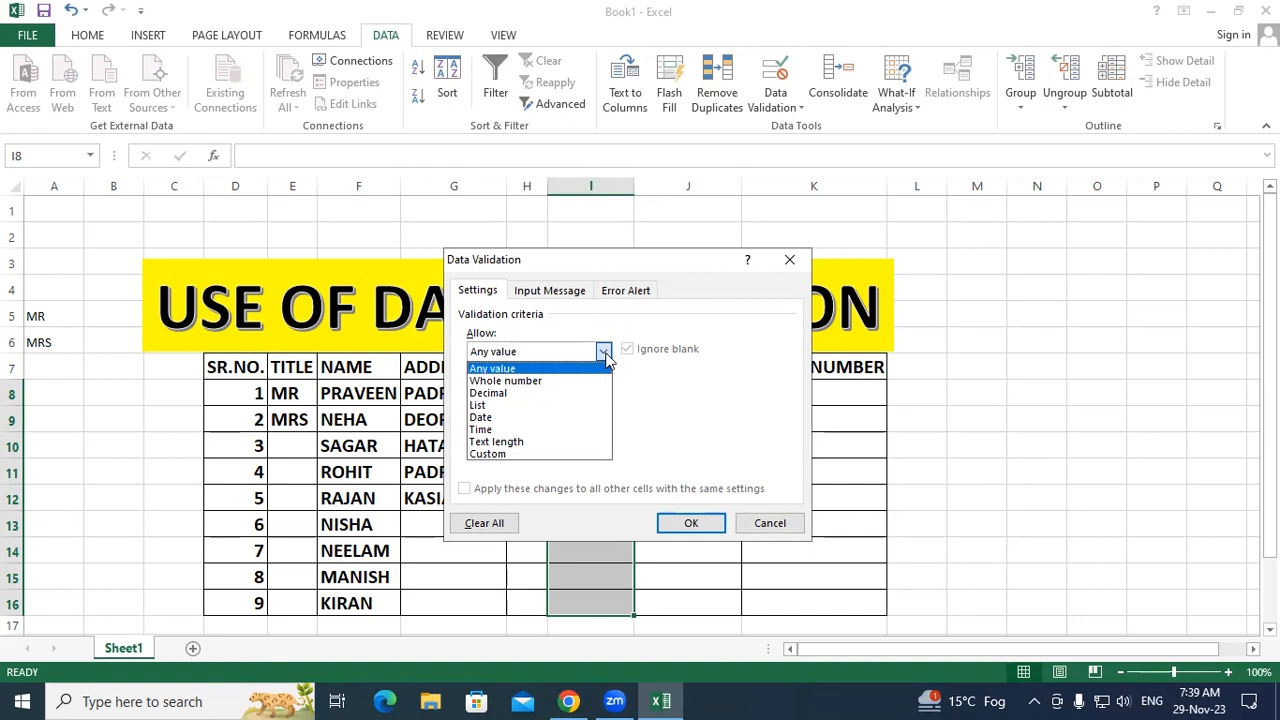
pyautogui.click(520, 441)
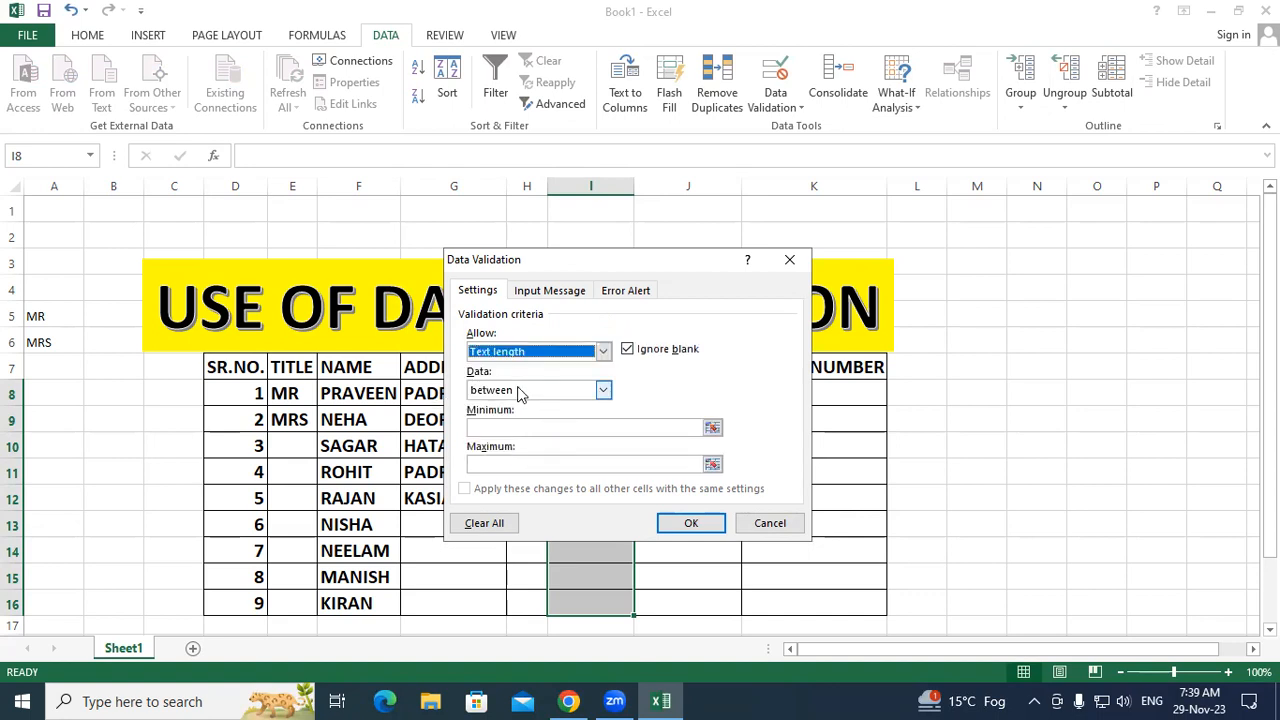
pyautogui.click(603, 392)
pyautogui.click(540, 431)
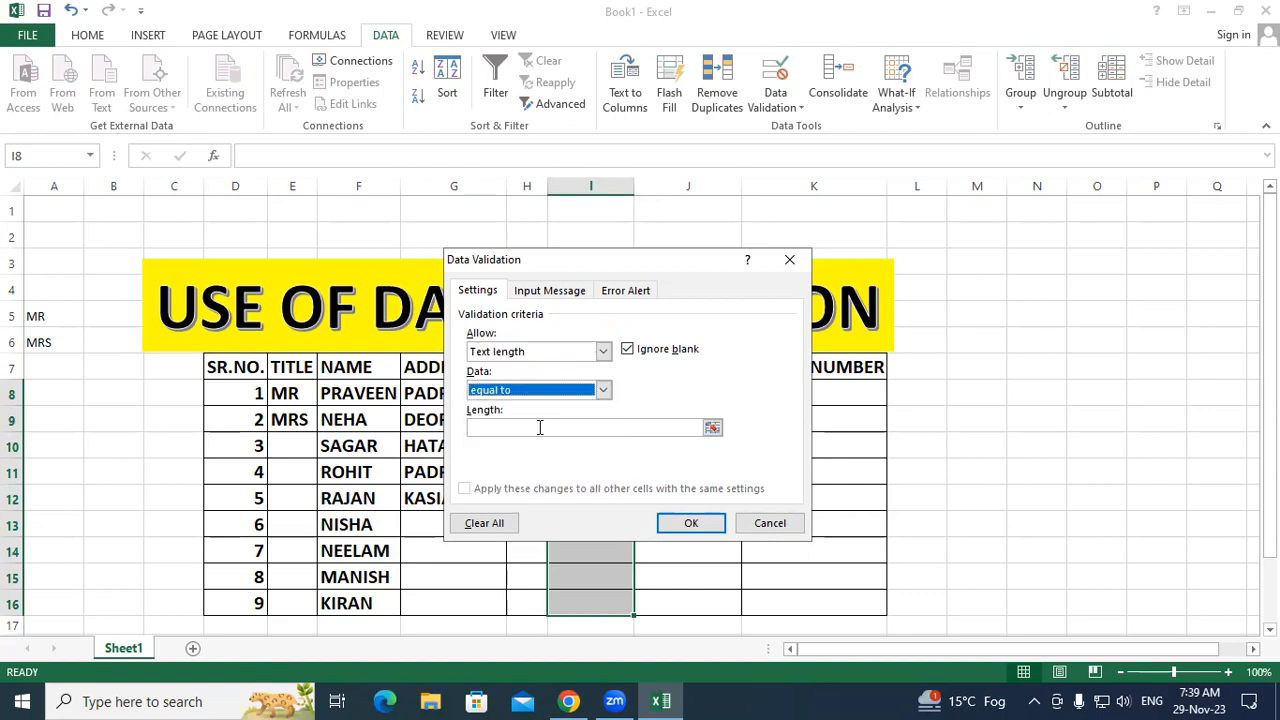
pyautogui.click(539, 427)
pyautogui.write('6')
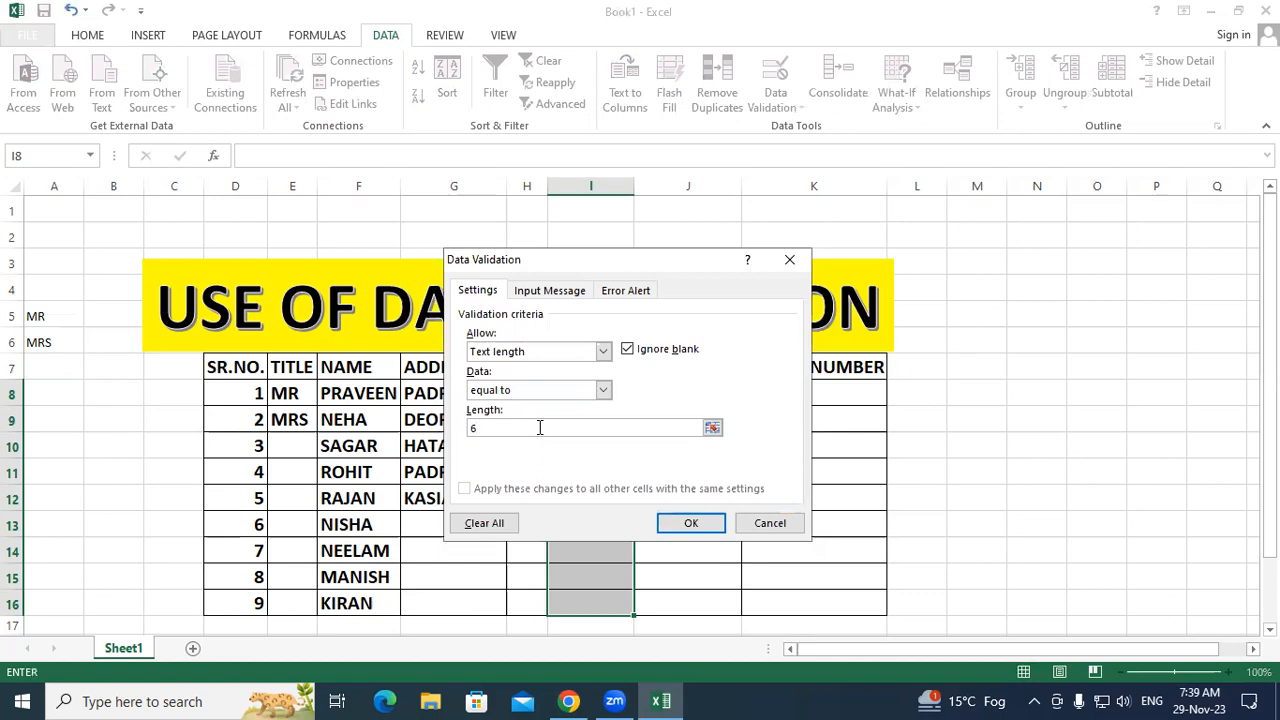
pyautogui.click(688, 523)
# Step: Test PIN codes in I9: 27450 and 2456541 are rejected, 274304 is accepted
pyautogui.click(682, 523)
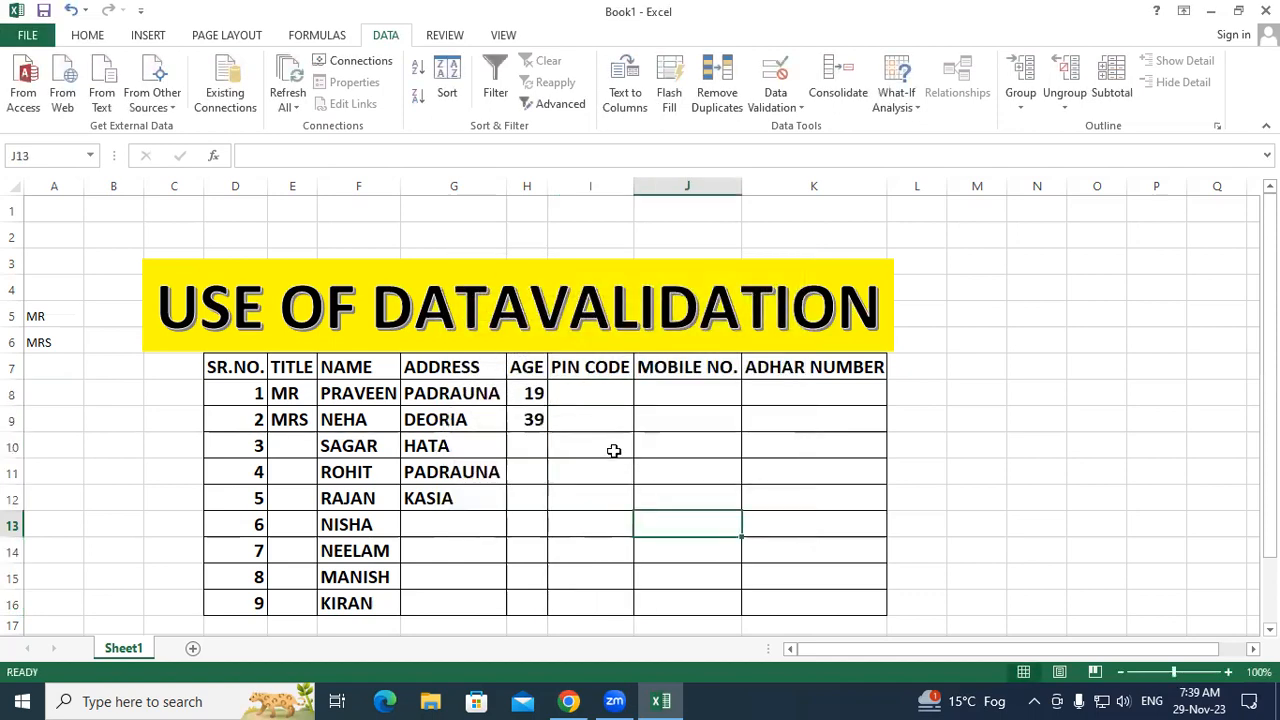
pyautogui.click(588, 410)
pyautogui.write('2')
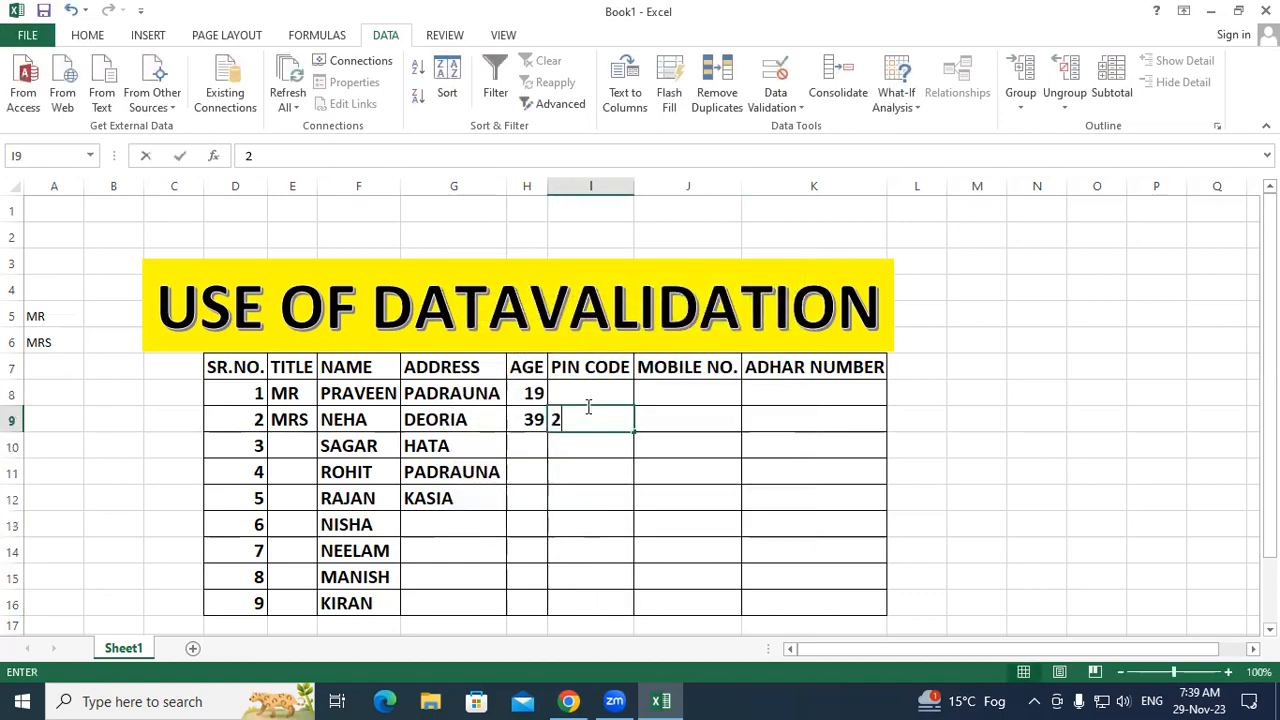
pyautogui.write('7450')
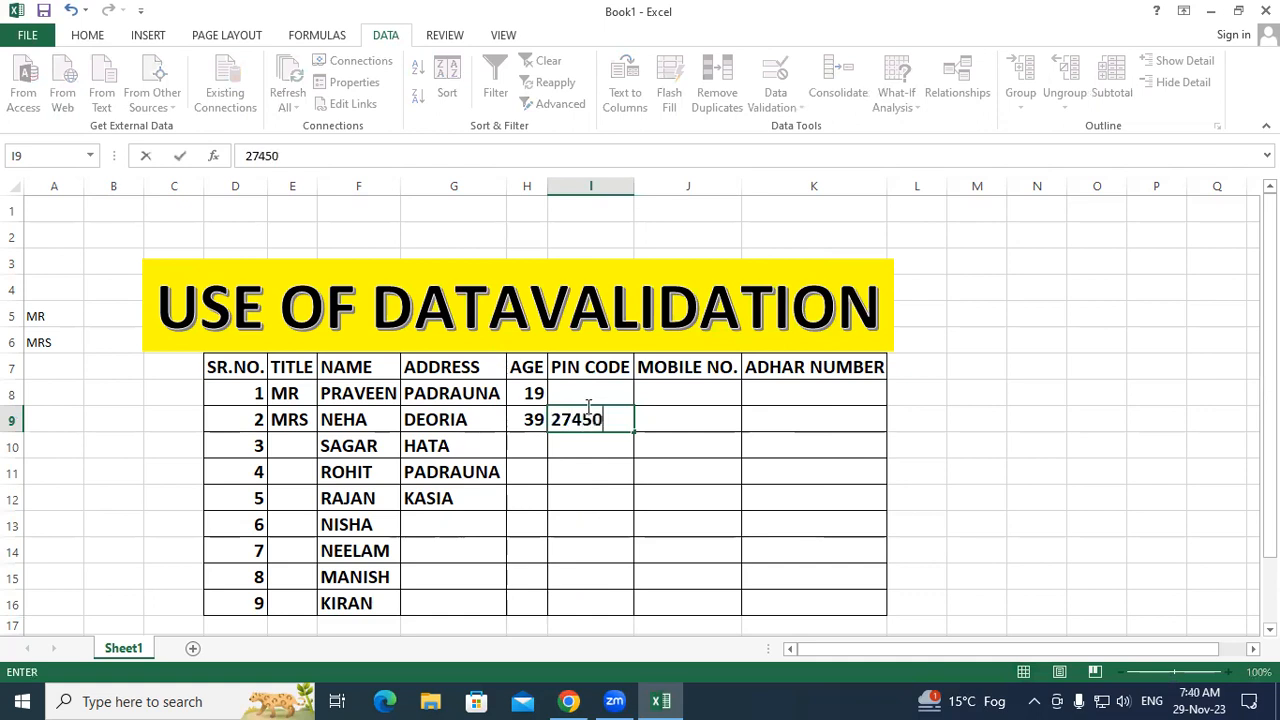
pyautogui.press('Return')
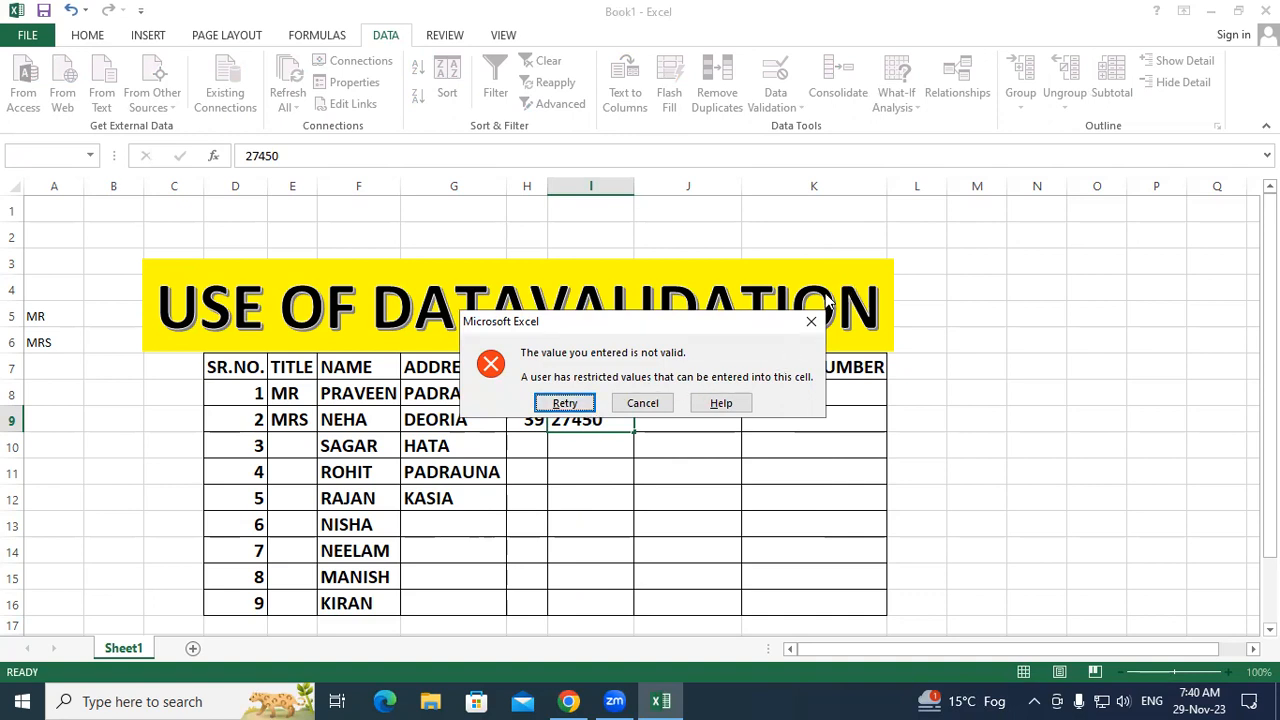
pyautogui.click(812, 321)
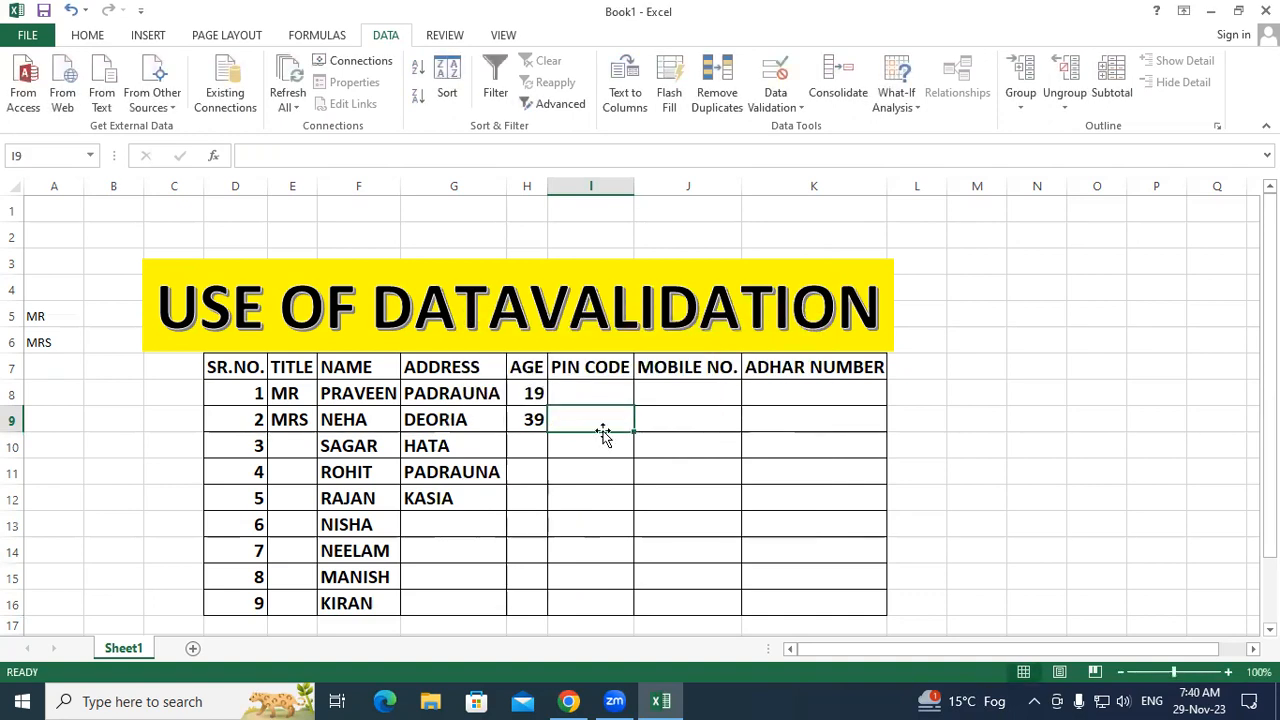
pyautogui.write('24')
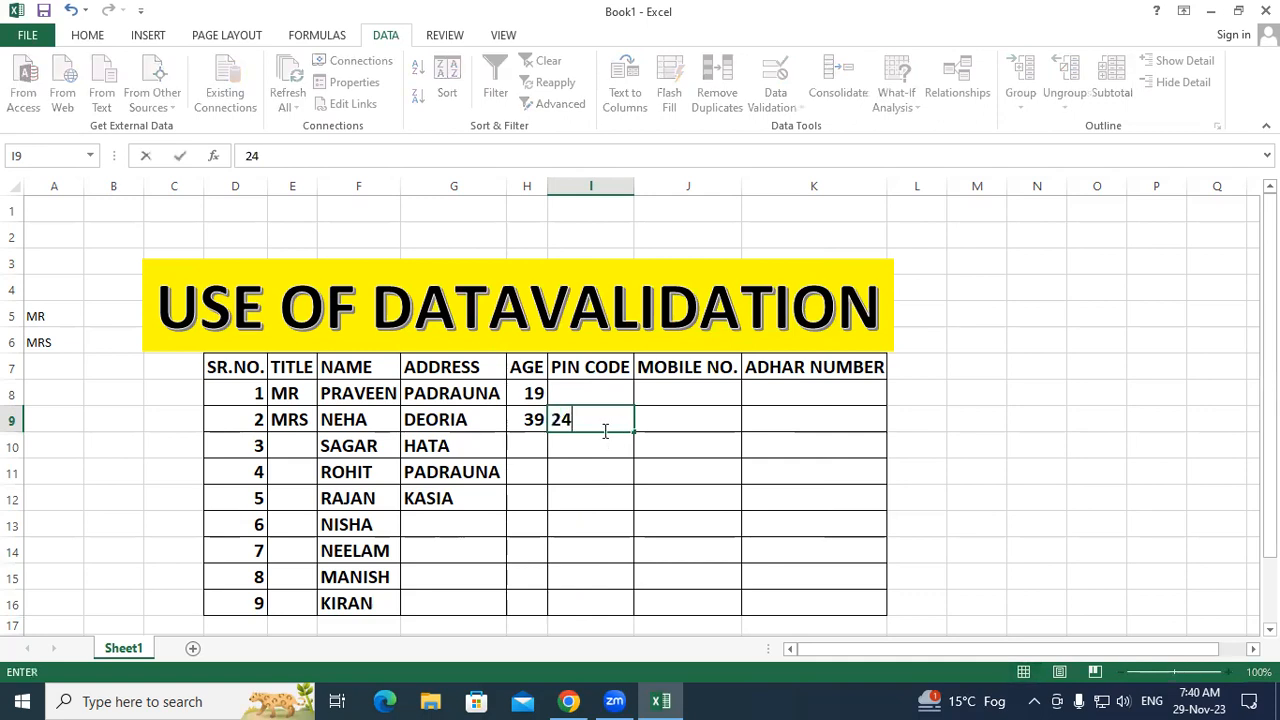
pyautogui.write('56541')
pyautogui.press('Return')
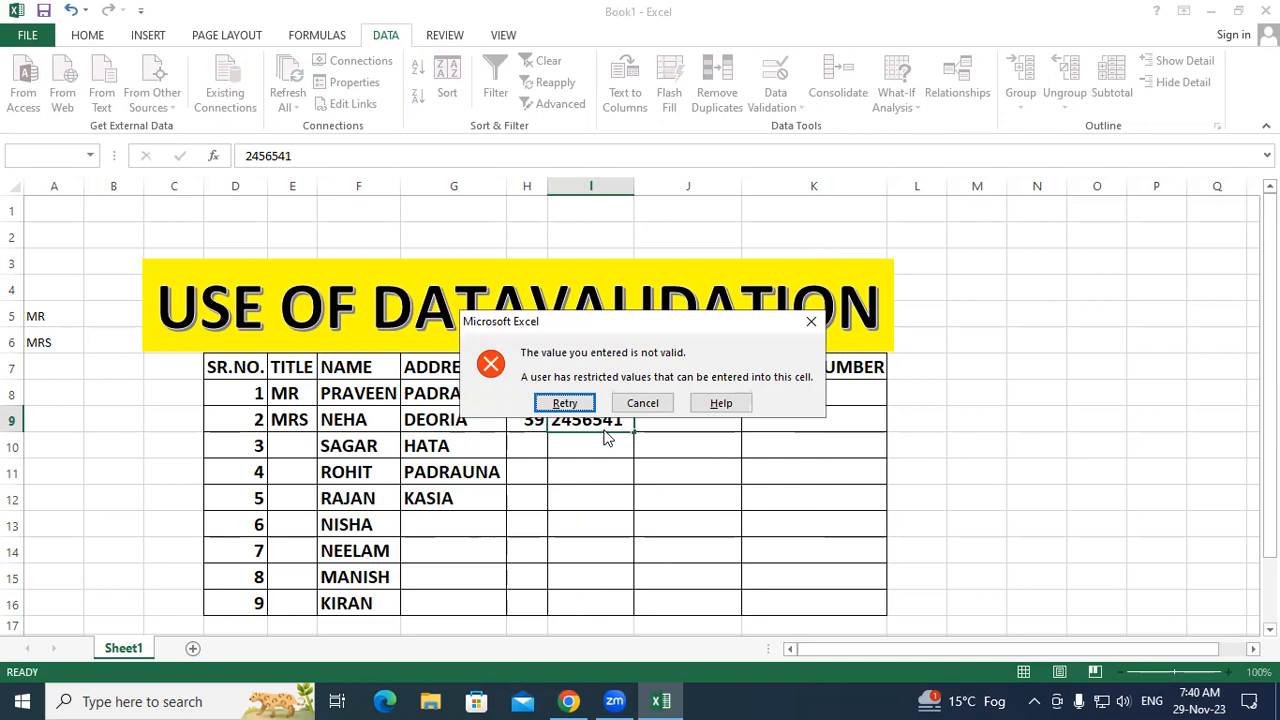
pyautogui.click(642, 403)
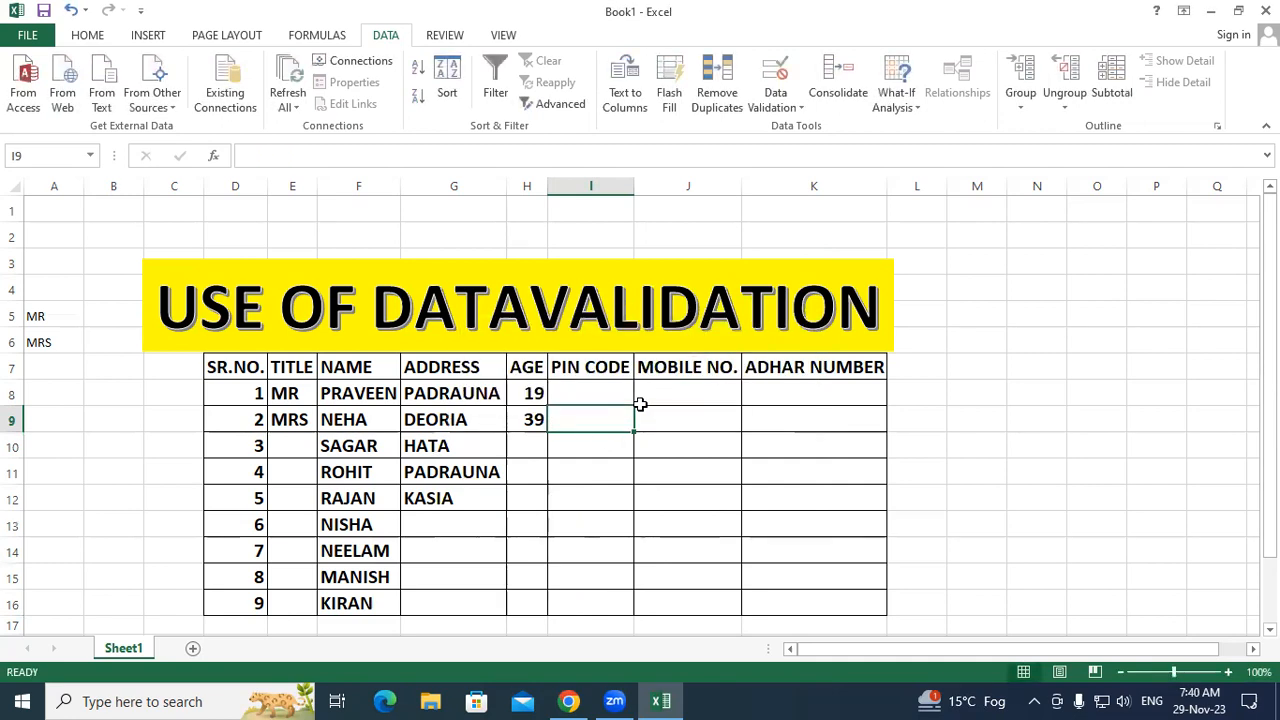
pyautogui.write('274')
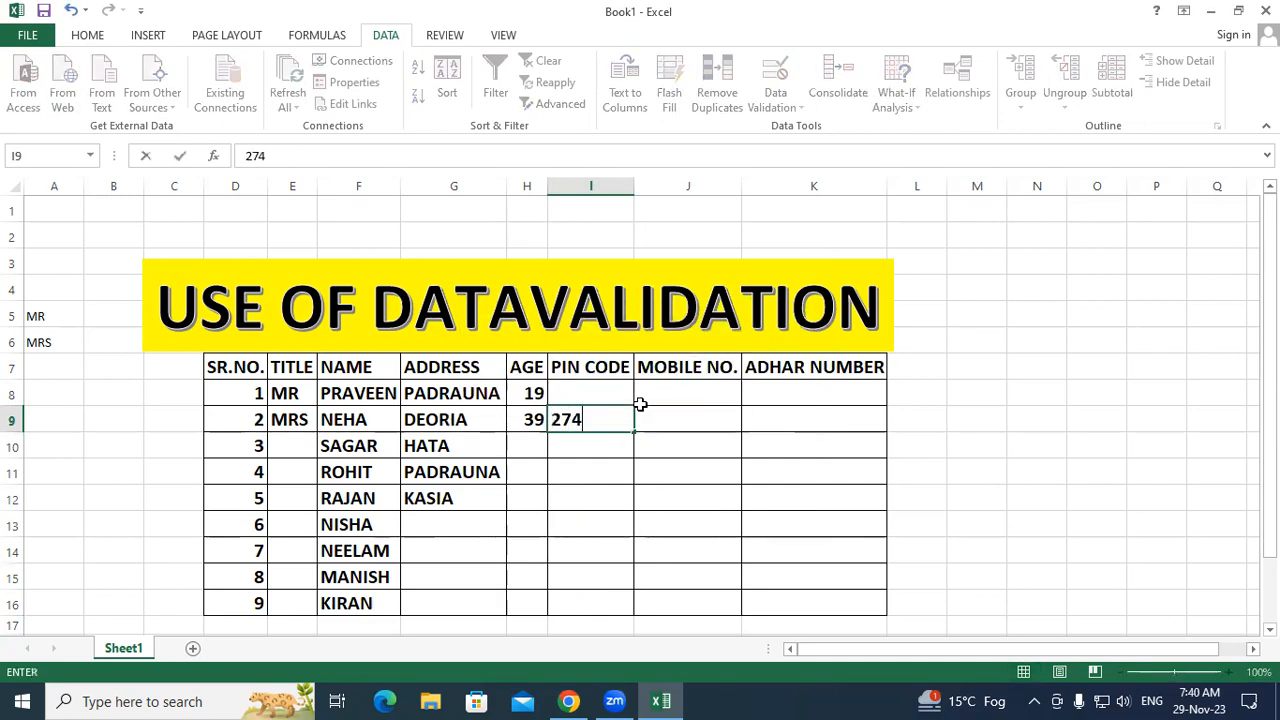
pyautogui.write('304')
pyautogui.press('Return')
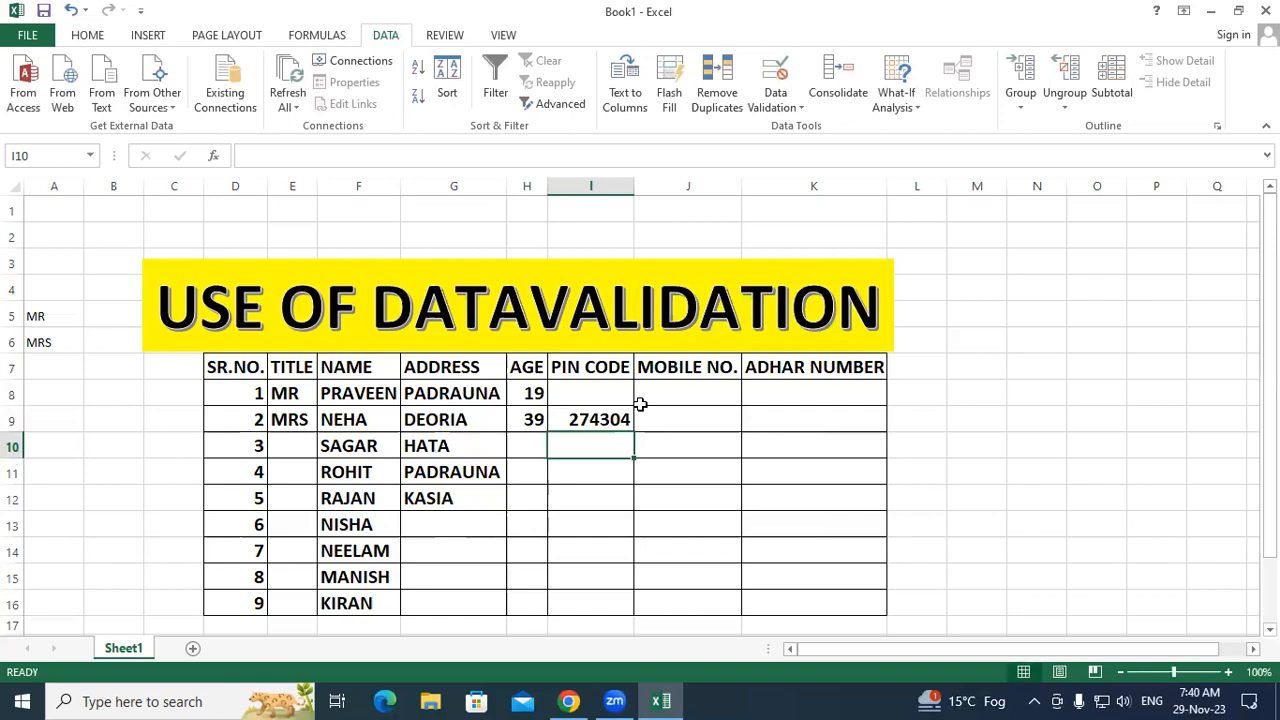
# Step: Clear All from the PIN CODE cells I8:I16, removing 274304
pyautogui.click(657, 420)
pyautogui.moveTo(594, 394); pyautogui.dragTo(603, 594)
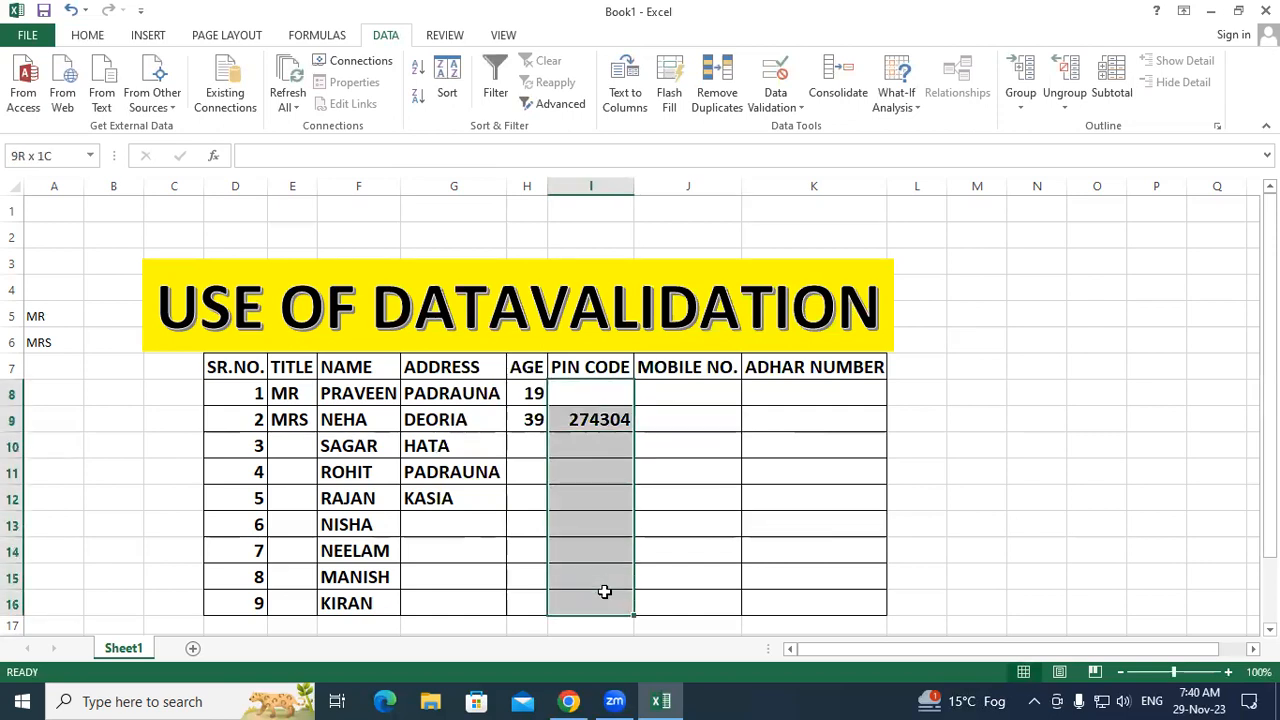
pyautogui.click(88, 36)
pyautogui.click(1057, 103)
pyautogui.click(1066, 130)
pyautogui.click(814, 446)
pyautogui.moveTo(527, 394); pyautogui.dragTo(715, 606)
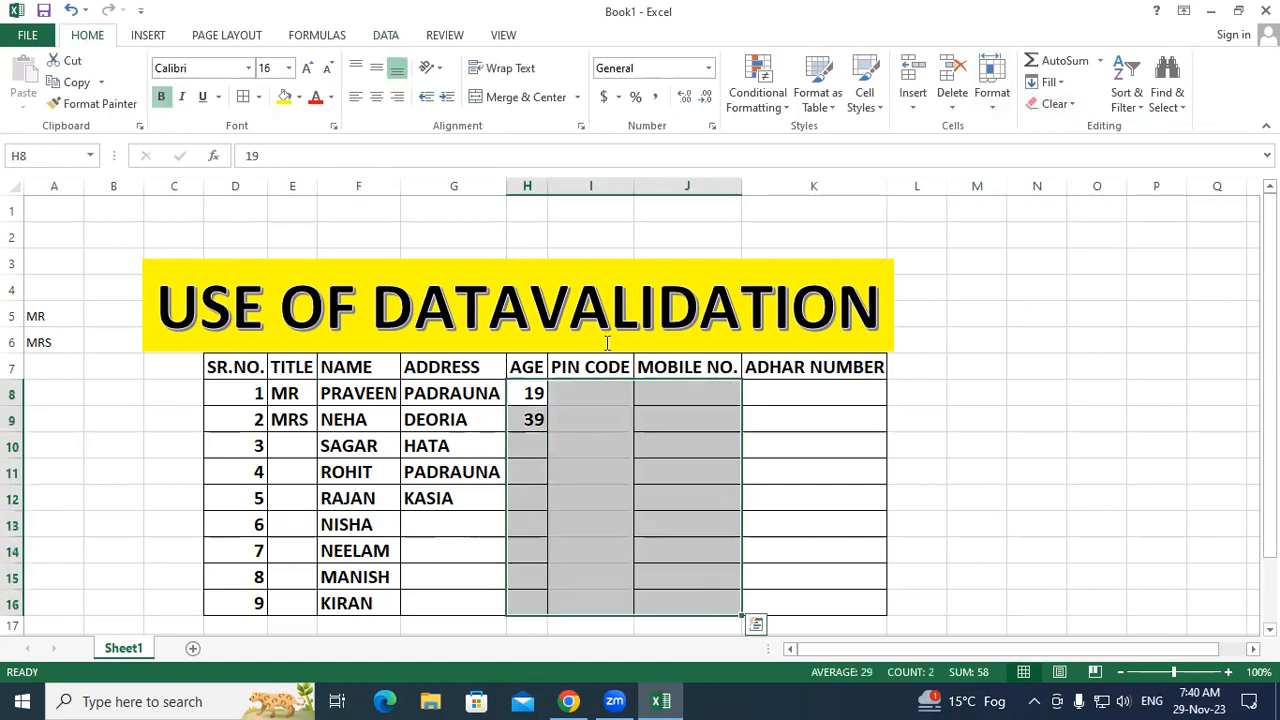
# Step: Copy the SAGAR name cell's formatting onto the PIN CODE cells with Format Painter
pyautogui.click(763, 490)
pyautogui.click(362, 446)
pyautogui.click(122, 108)
pyautogui.moveTo(588, 402)
pyautogui.mouseDown()
pyautogui.moveTo(591, 576)
pyautogui.moveTo(754, 569)
pyautogui.mouseUp()
# Step: Enter age 12 in H10, see the 18-to-40 error, and dismiss it
pyautogui.click(539, 446)
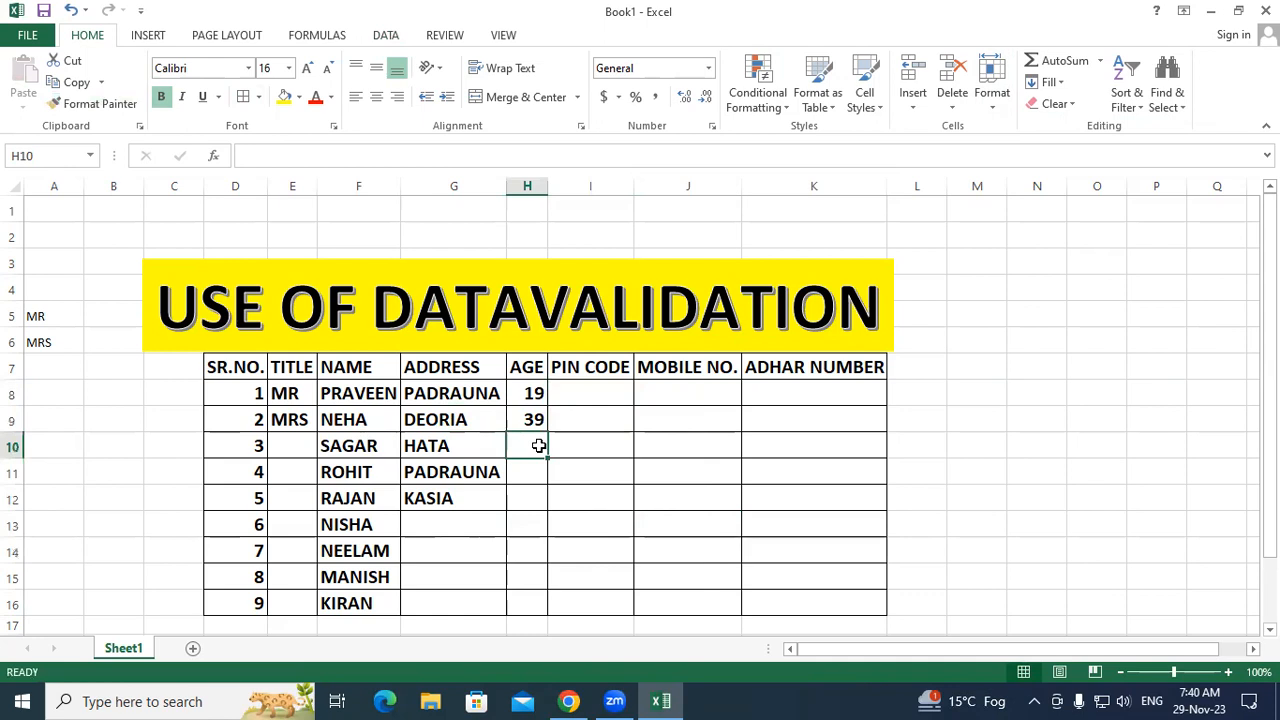
pyautogui.write('12')
pyautogui.press('Return')
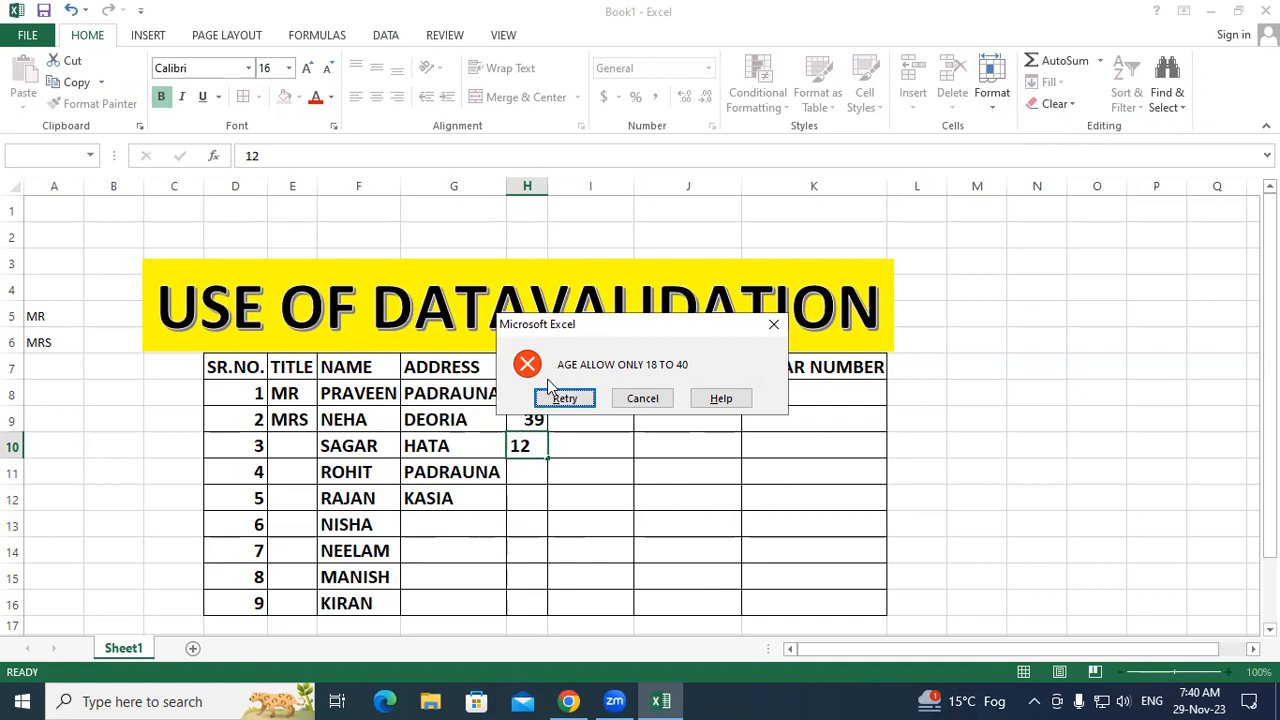
pyautogui.click(774, 324)
pyautogui.click(774, 478)
pyautogui.moveTo(617, 397)
pyautogui.mouseDown()
pyautogui.moveTo(591, 600)
pyautogui.moveTo(580, 586)
pyautogui.mouseUp()
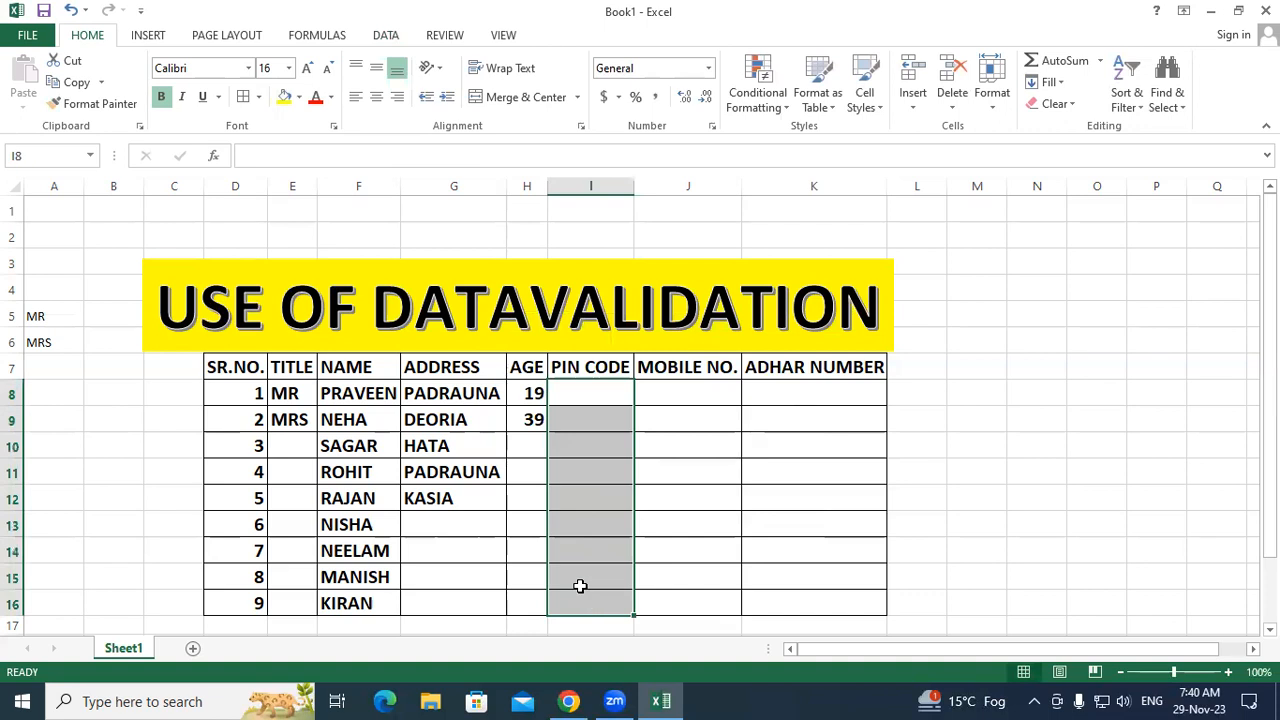
# Step: Set PIN CODE validation to Text length, equal to, length 6
pyautogui.click(388, 35)
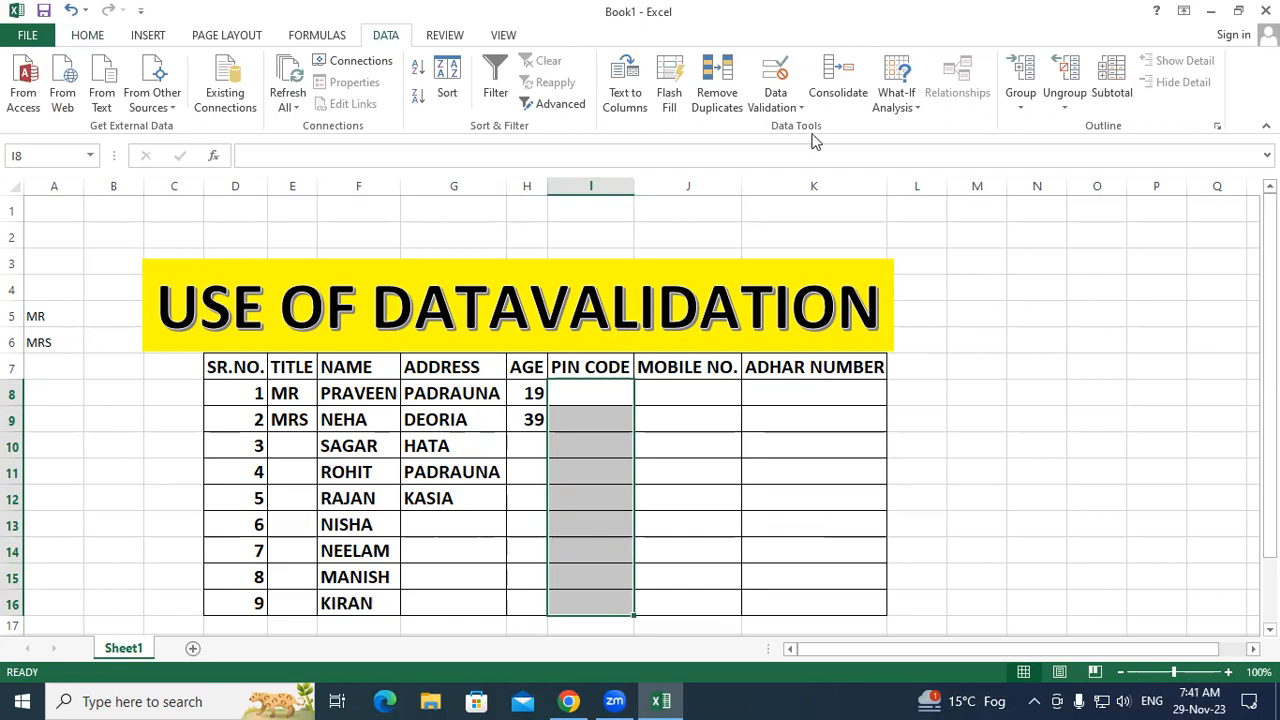
pyautogui.click(775, 98)
pyautogui.click(800, 123)
pyautogui.click(604, 352)
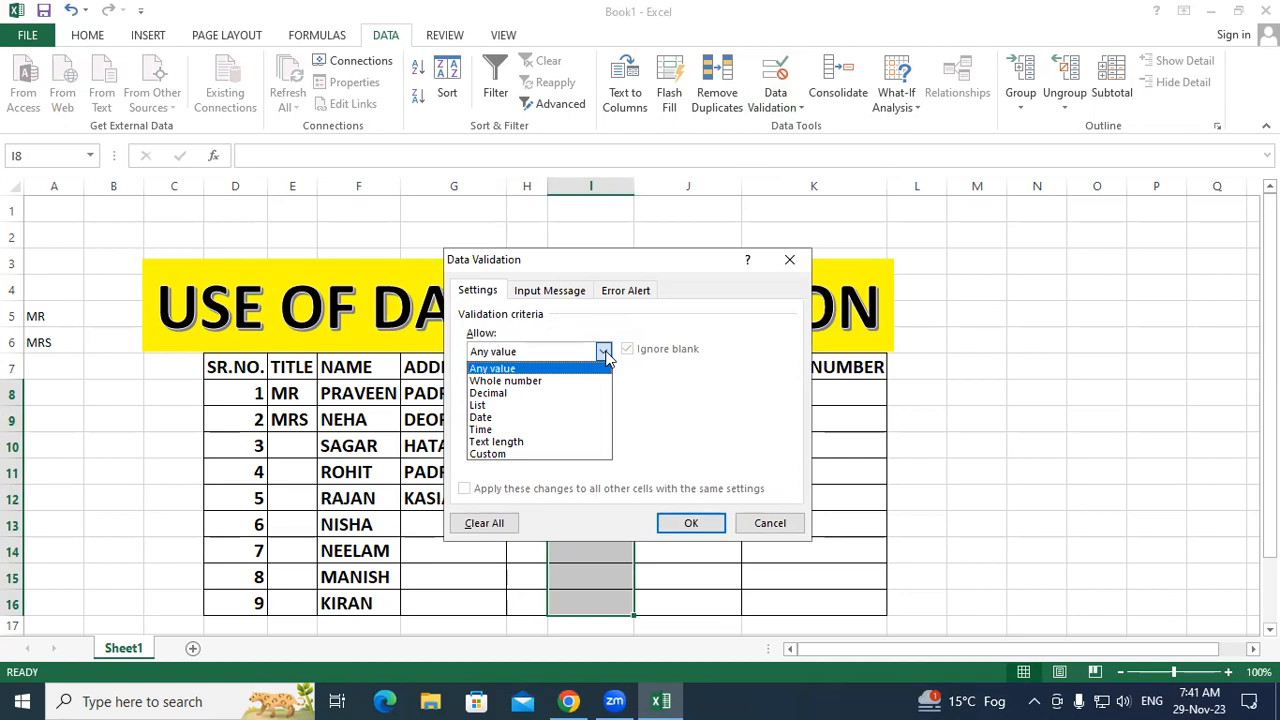
pyautogui.click(545, 442)
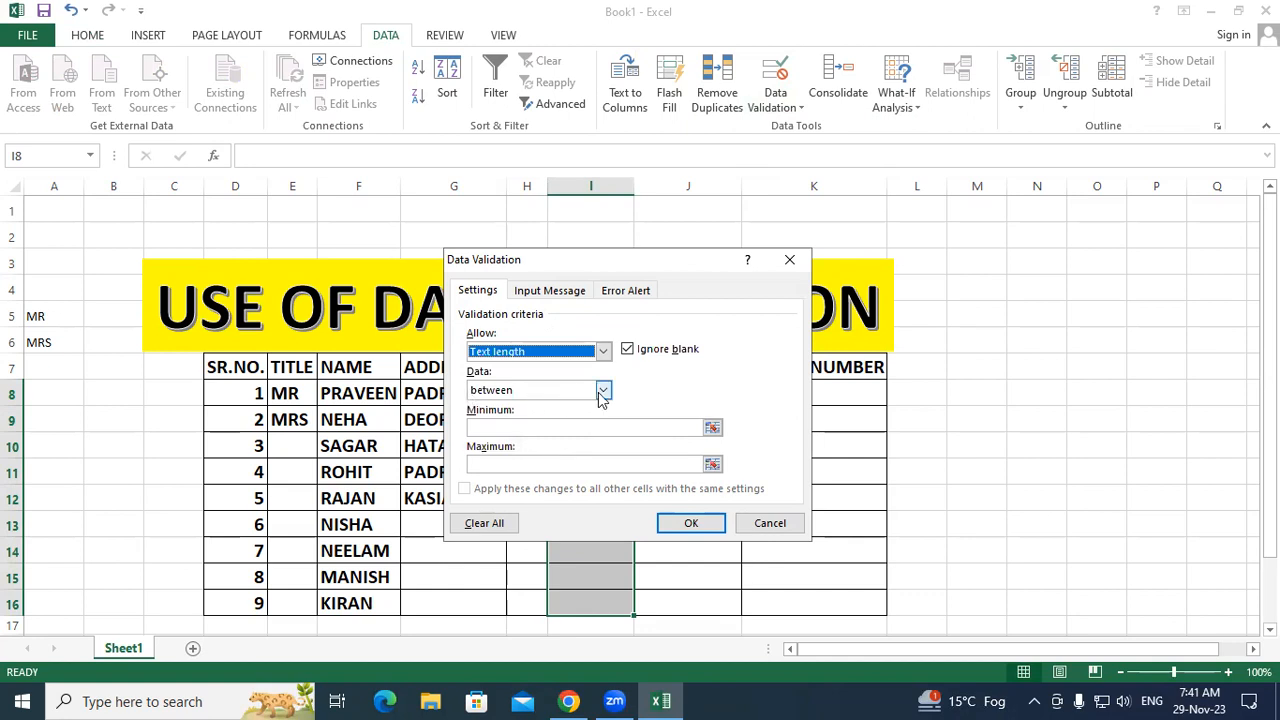
pyautogui.click(603, 392)
pyautogui.click(552, 431)
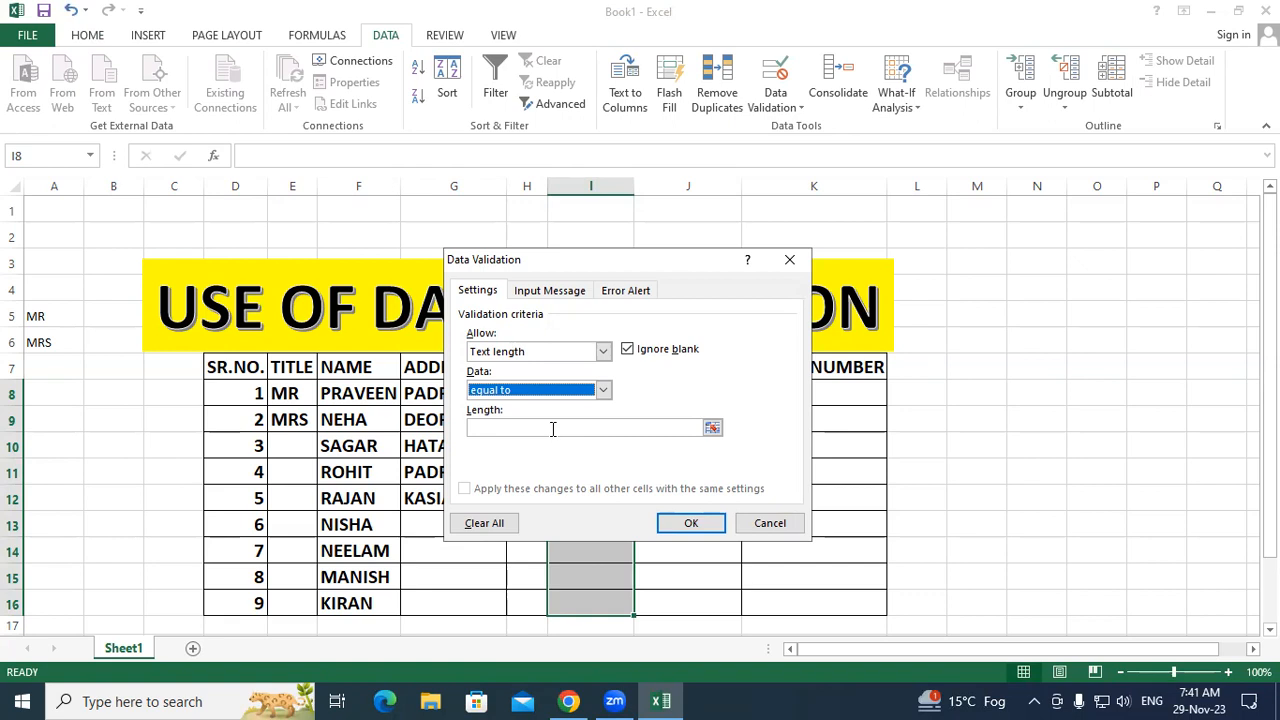
pyautogui.click(552, 429)
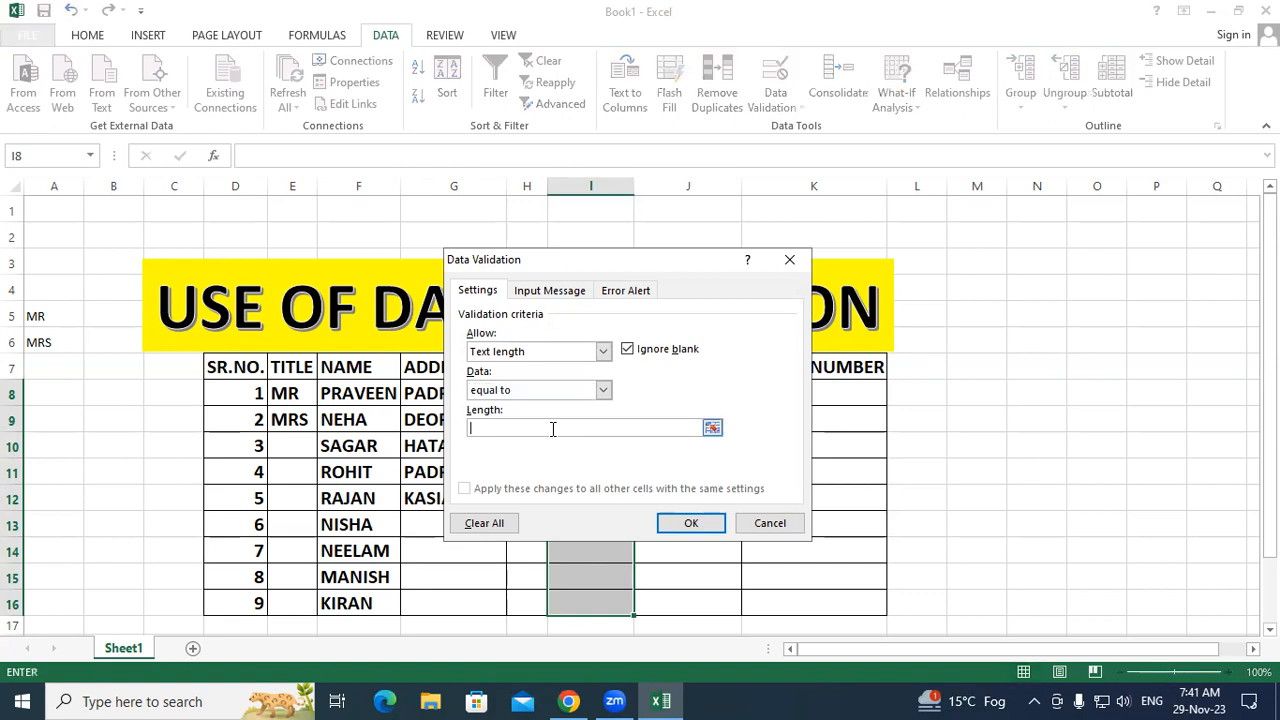
pyautogui.write('6')
# Step: Make the error alert a Warning reading 'PIN CODE VALID ONLY 6 DIGITS' and apply it
pyautogui.click(626, 291)
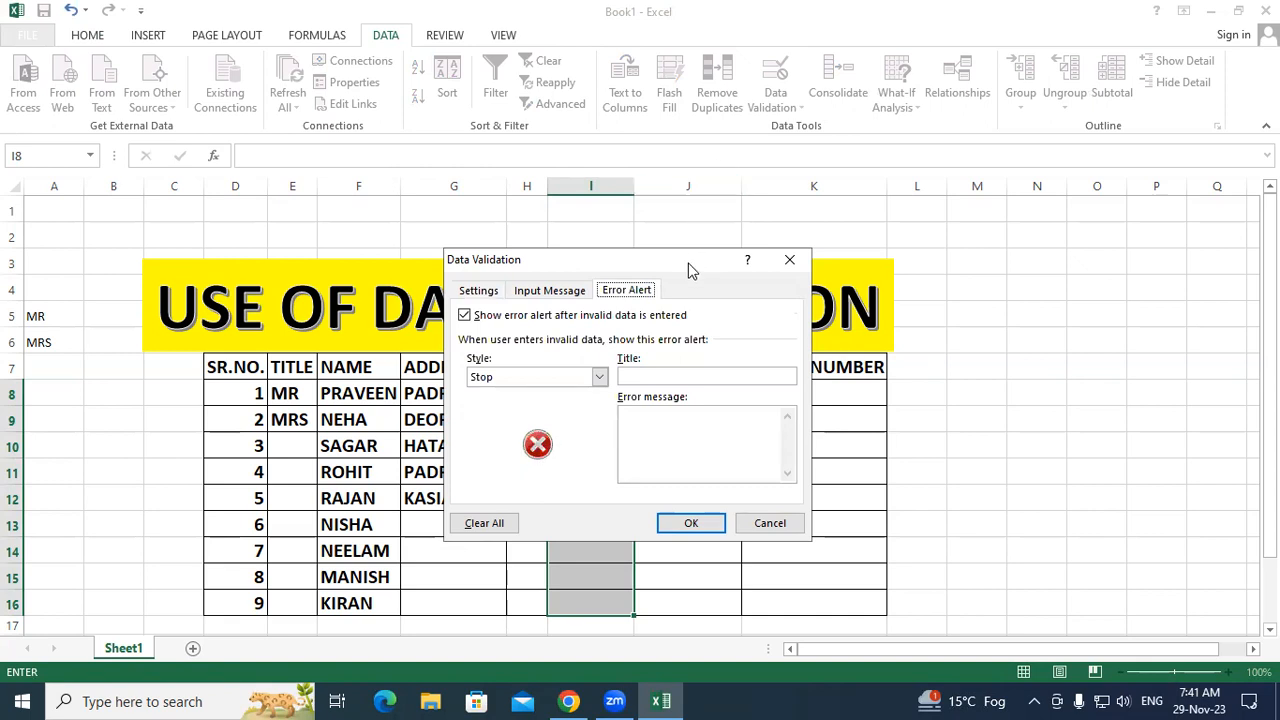
pyautogui.moveTo(689, 261); pyautogui.dragTo(629, 314)
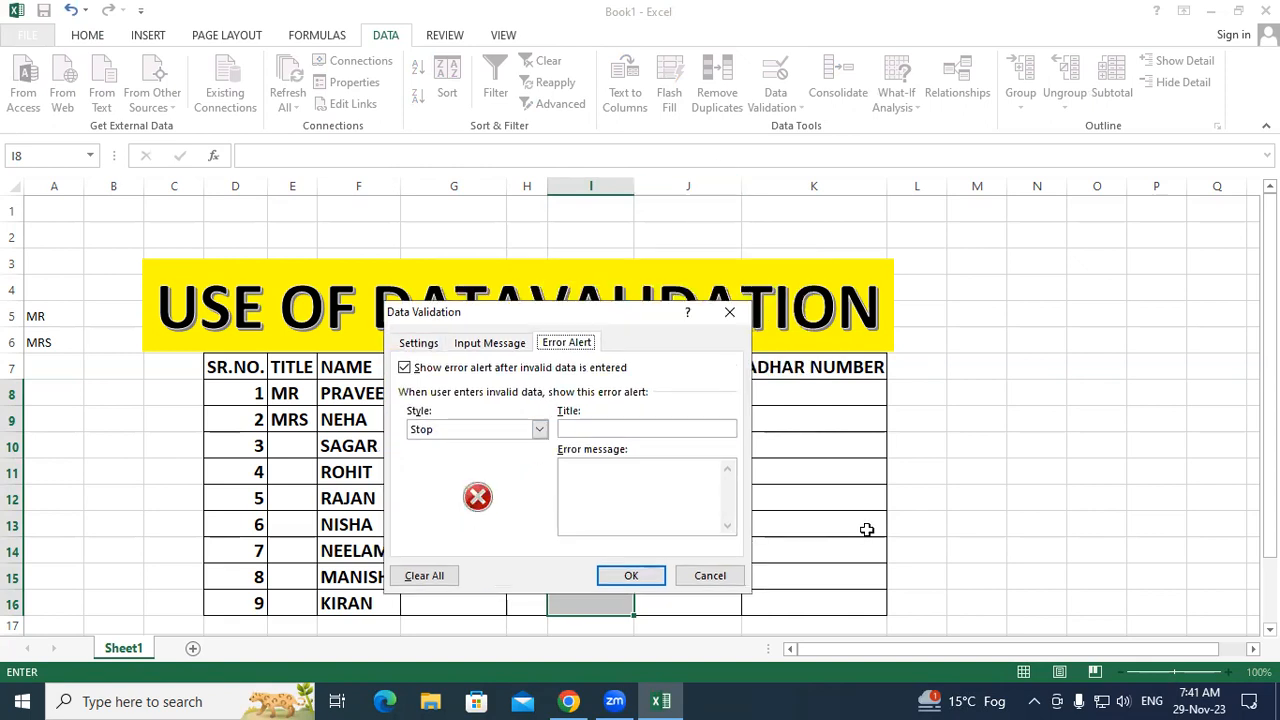
pyautogui.click(539, 429)
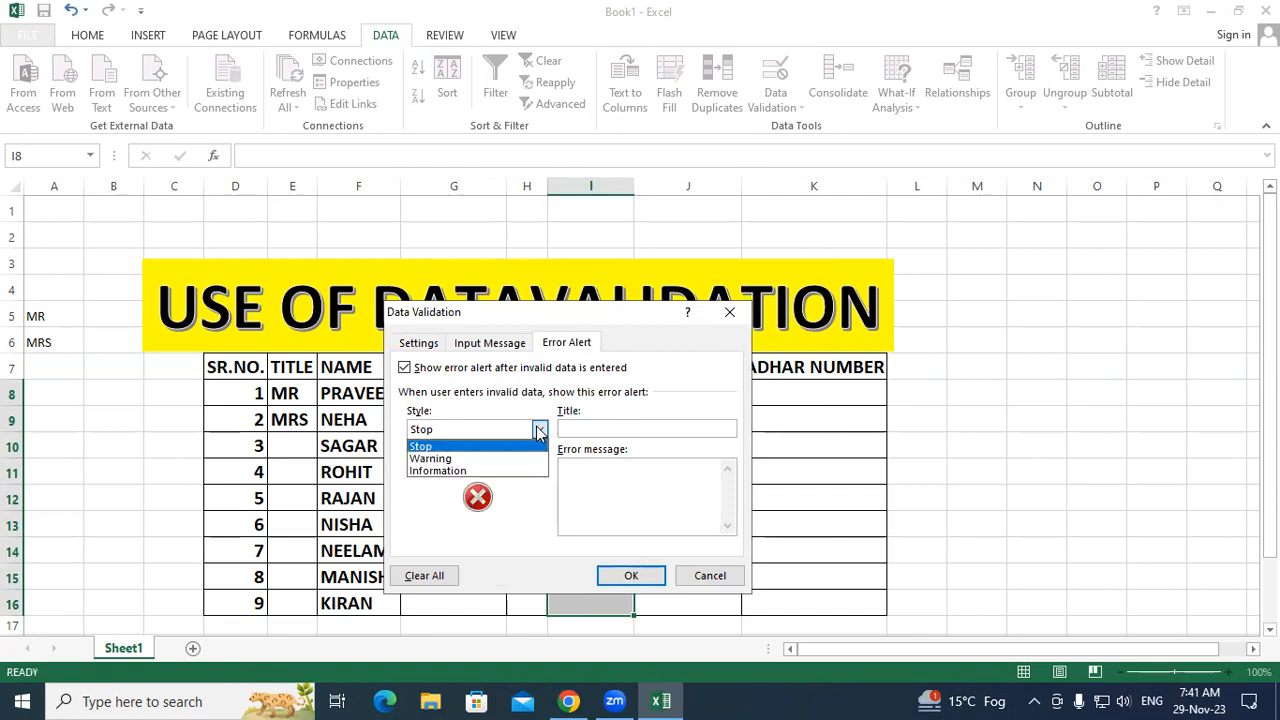
pyautogui.click(484, 458)
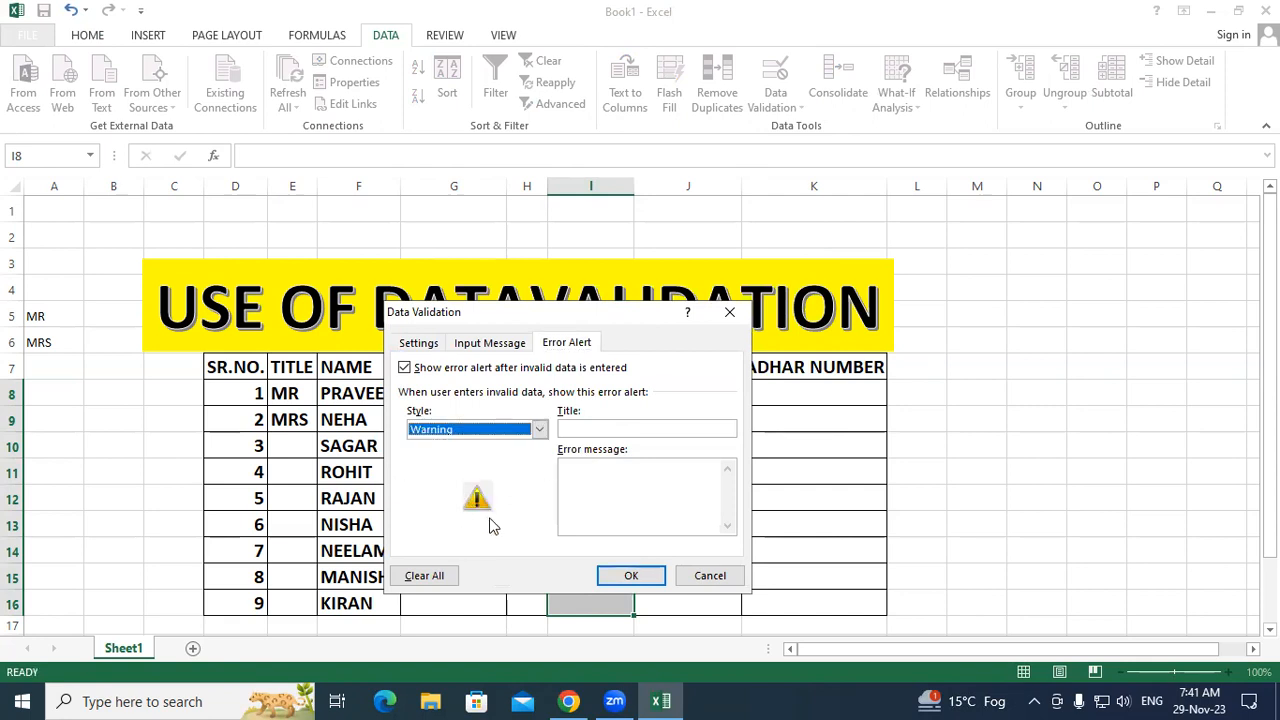
pyautogui.click(605, 487)
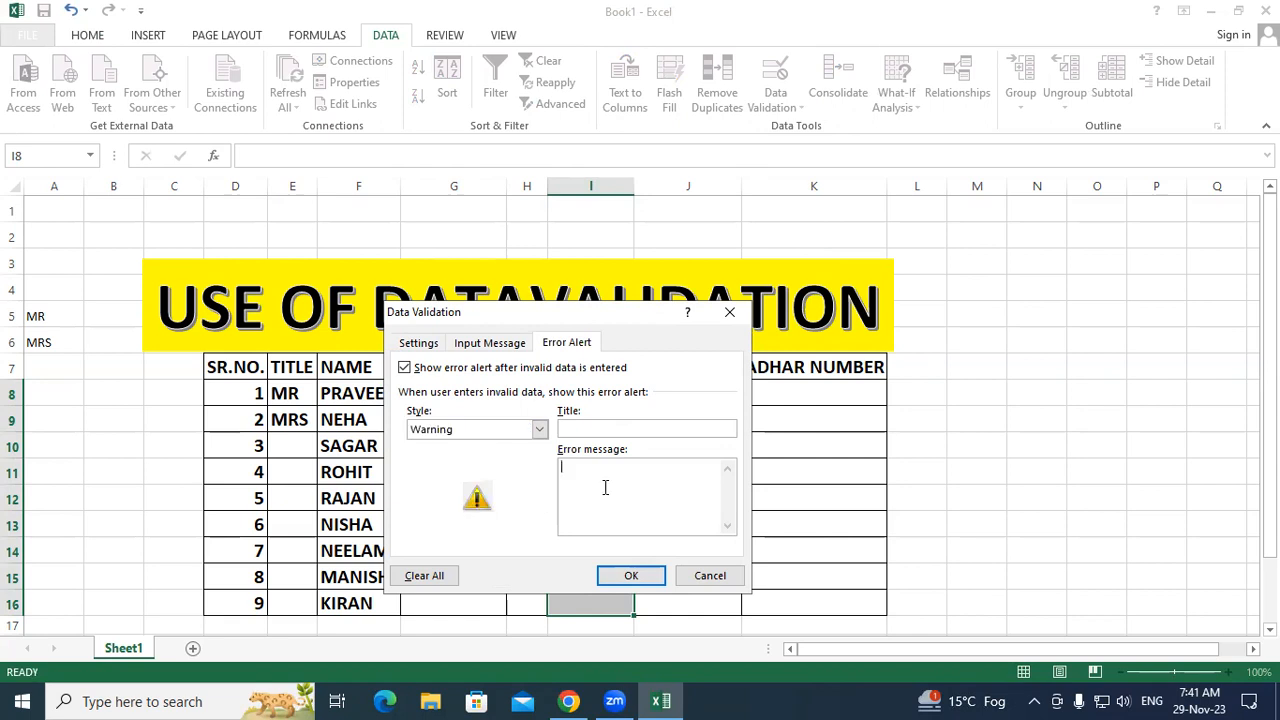
pyautogui.write('PIN')
pyautogui.write('CODE VALID ONLY 6 DIGITS')
pyautogui.click(630, 576)
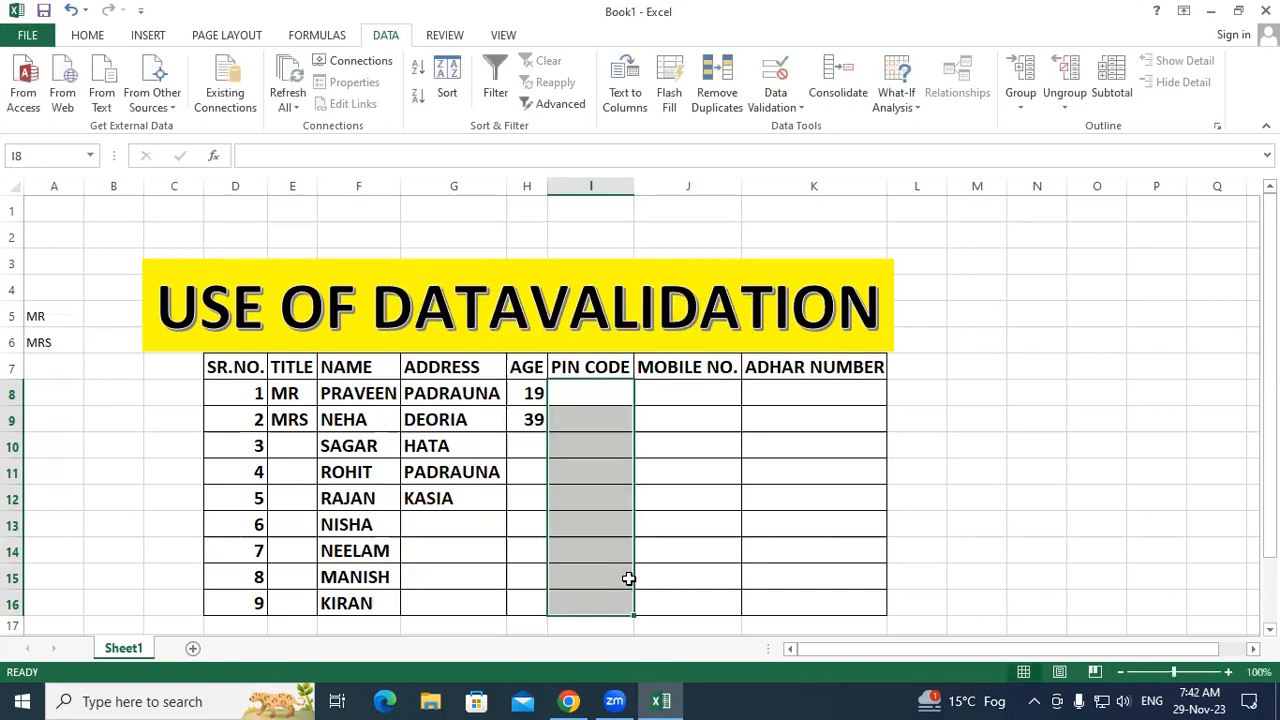
pyautogui.click(594, 523)
pyautogui.click(614, 393)
pyautogui.write('2365')
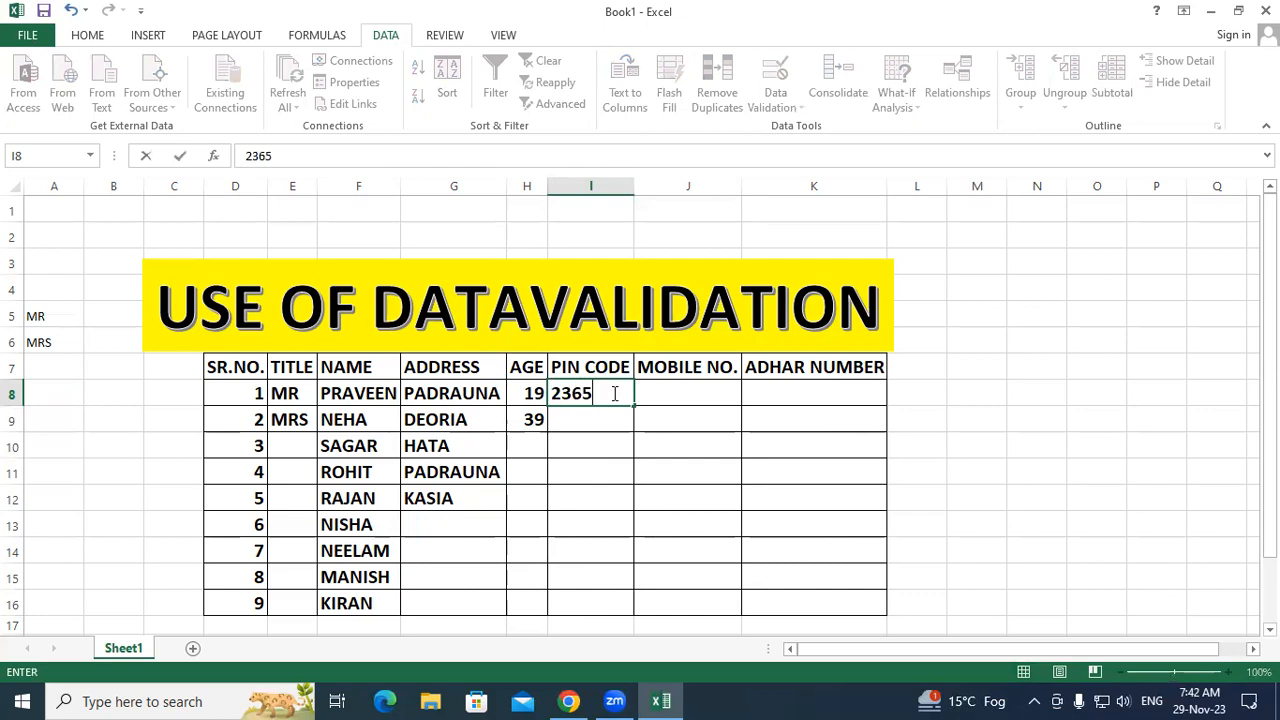
pyautogui.press('Return')
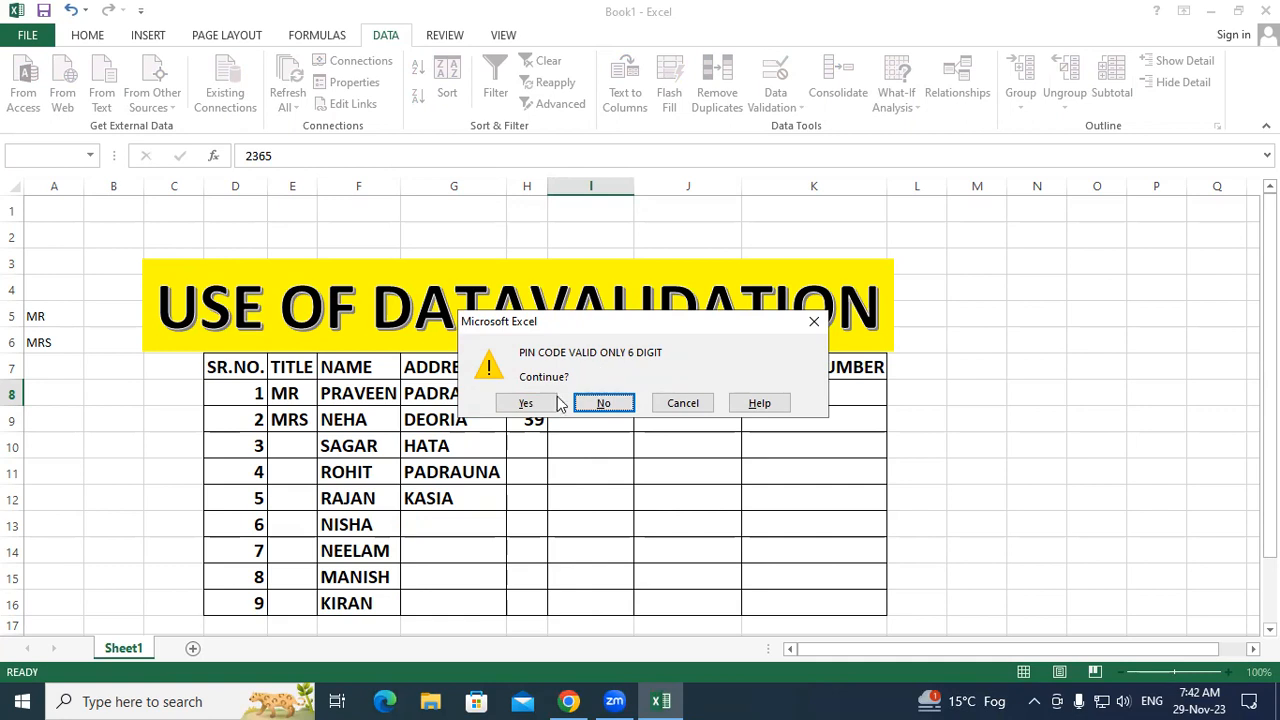
pyautogui.click(526, 403)
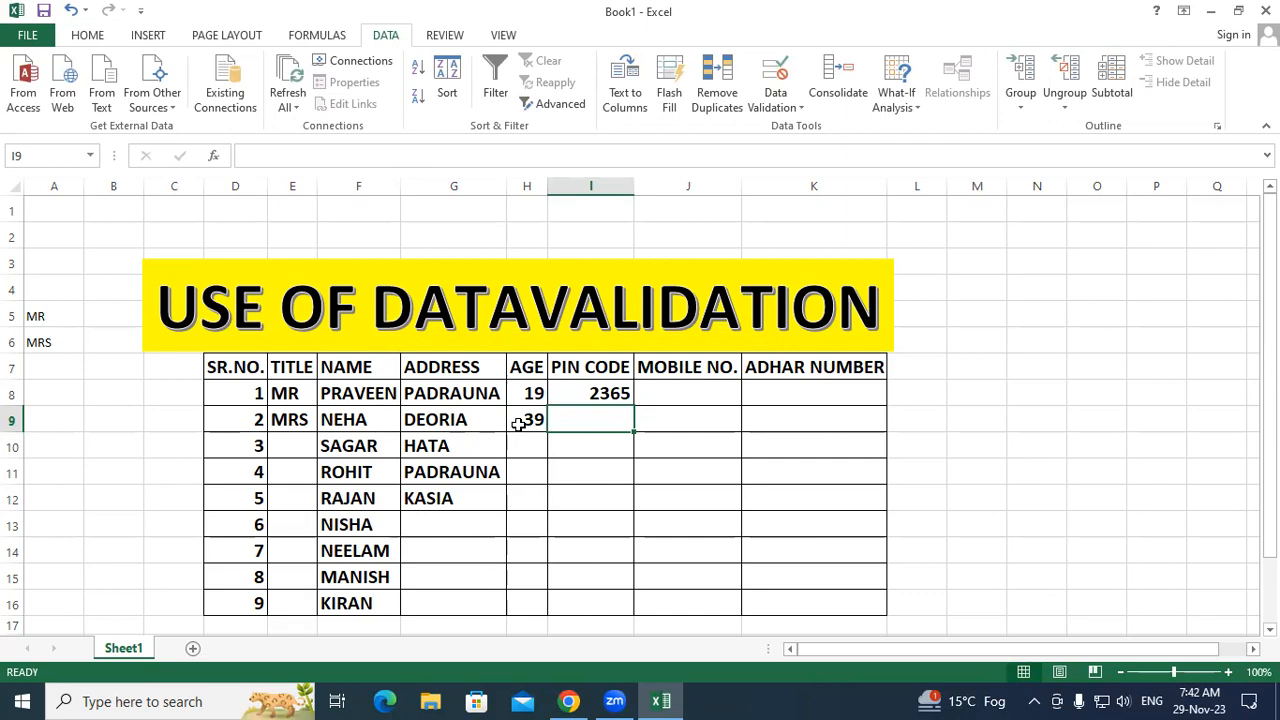
pyautogui.click(729, 392)
pyautogui.click(775, 390)
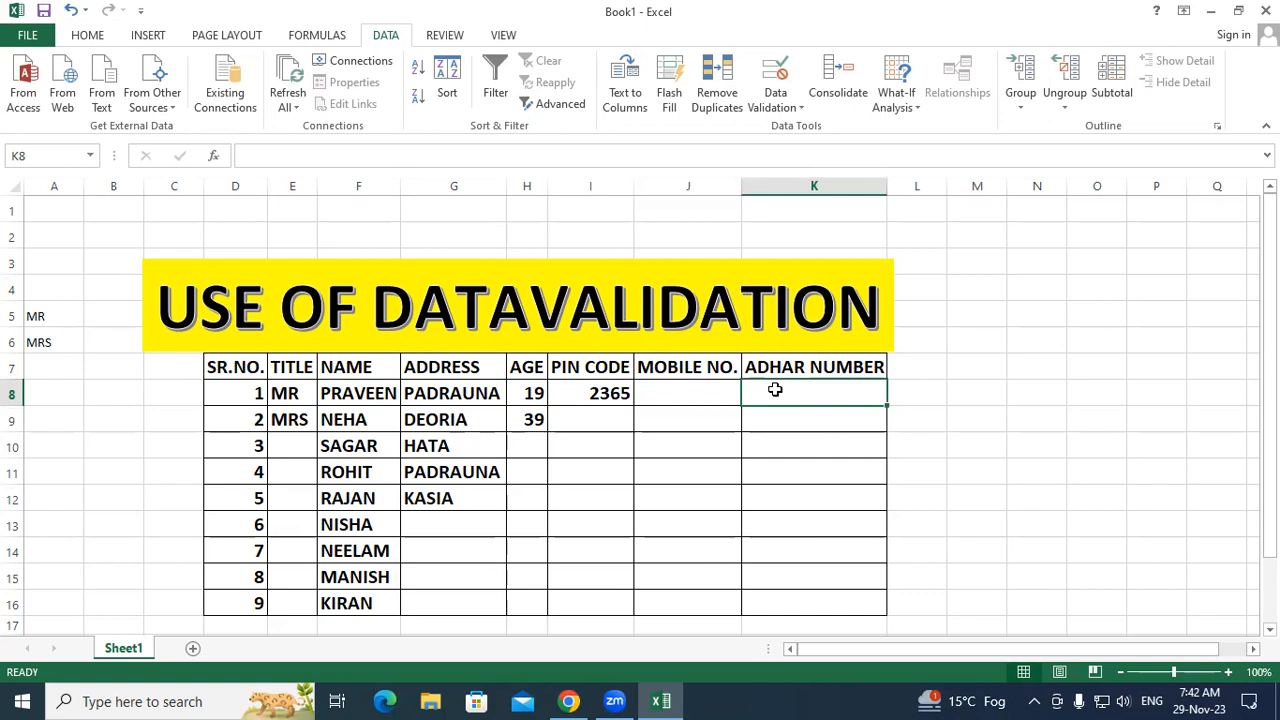
pyautogui.click(700, 430)
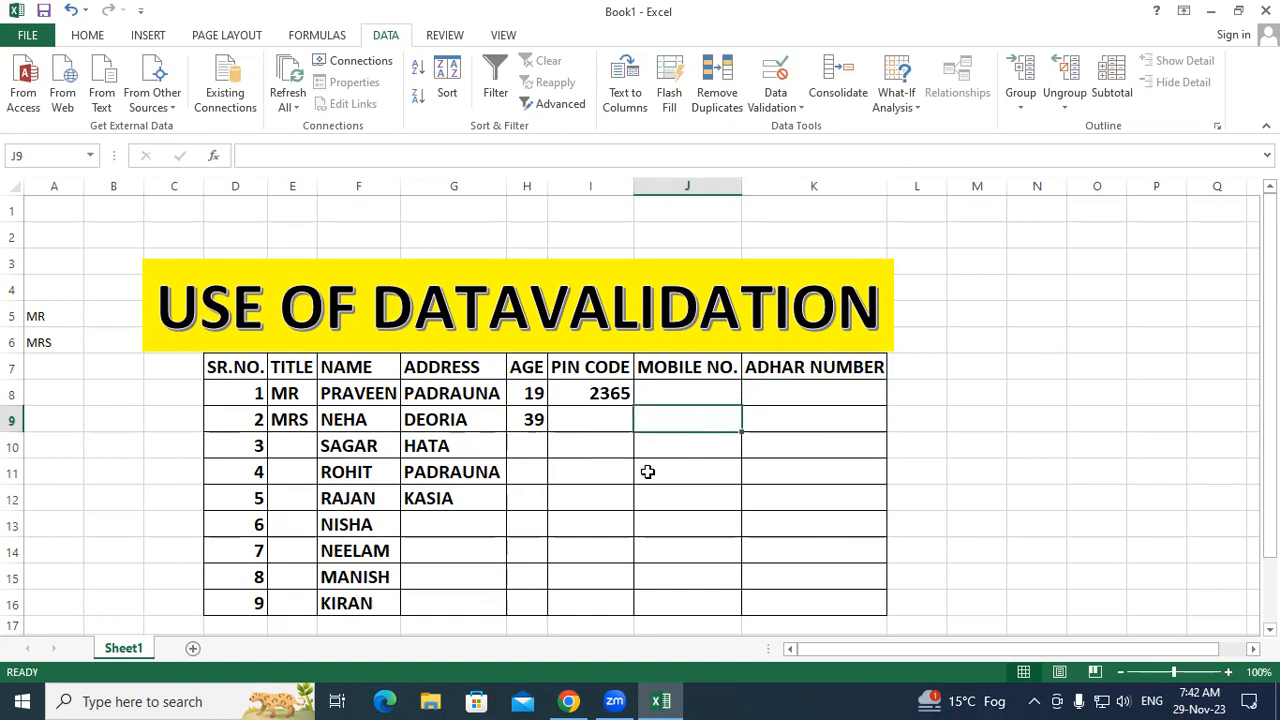
pyautogui.click(581, 438)
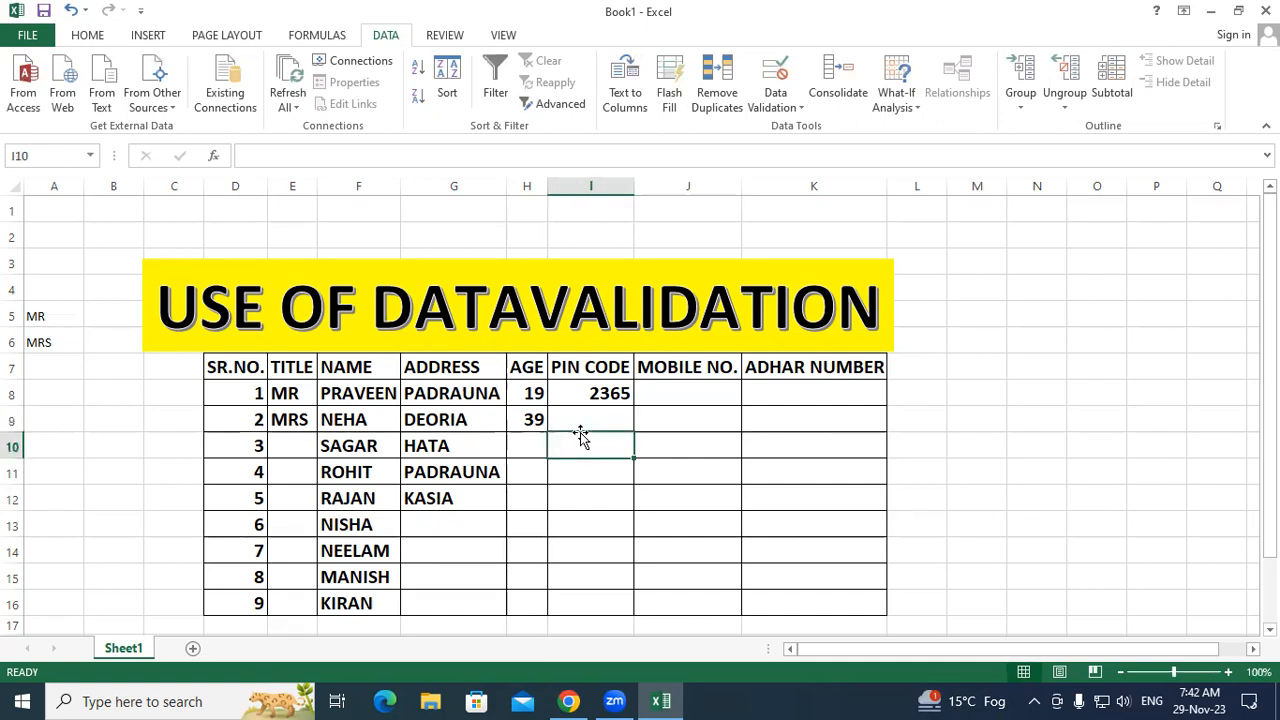
pyautogui.click(683, 407)
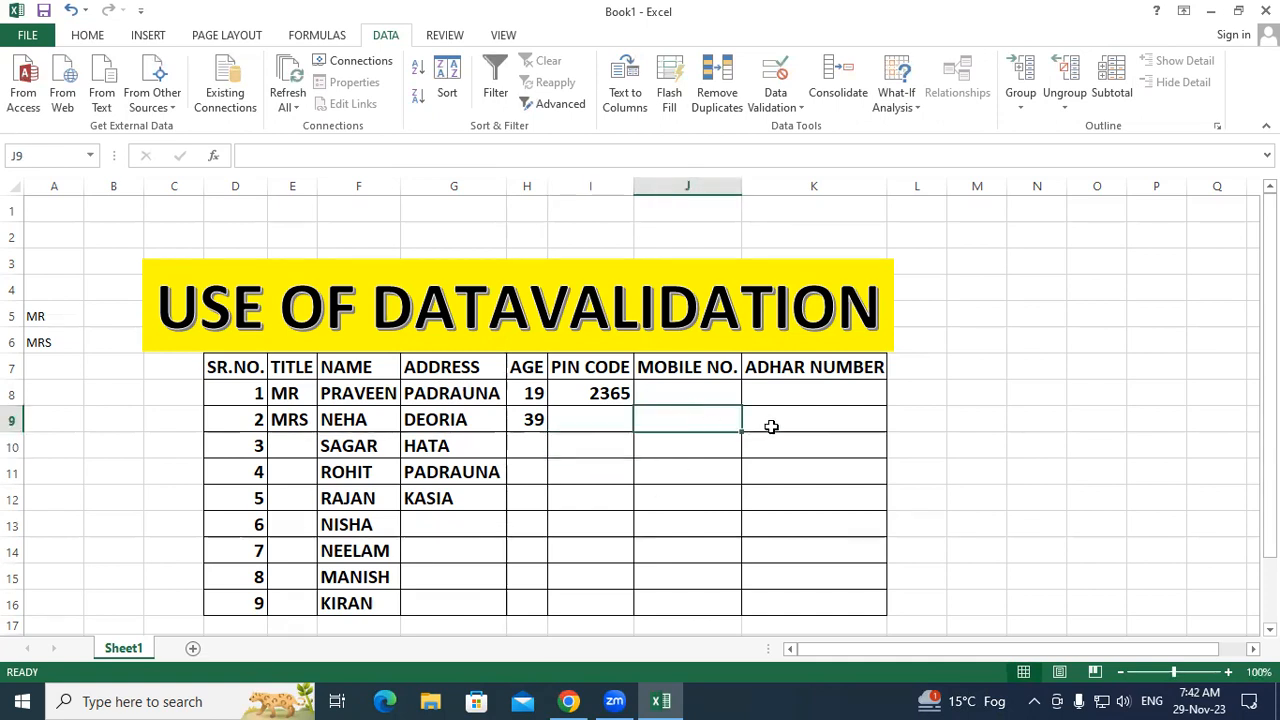
pyautogui.click(795, 403)
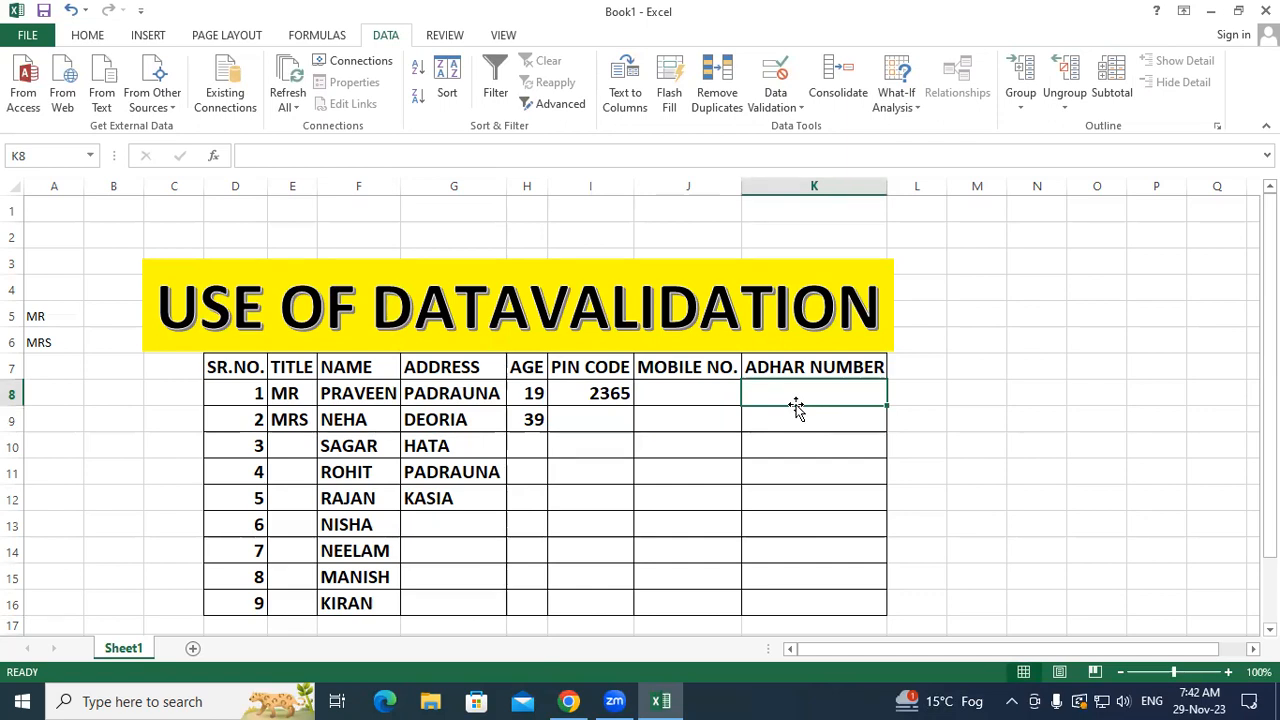
# Step: Select the empty MOBILE NO. cells J8:J16
pyautogui.moveTo(706, 370); pyautogui.dragTo(692, 599)
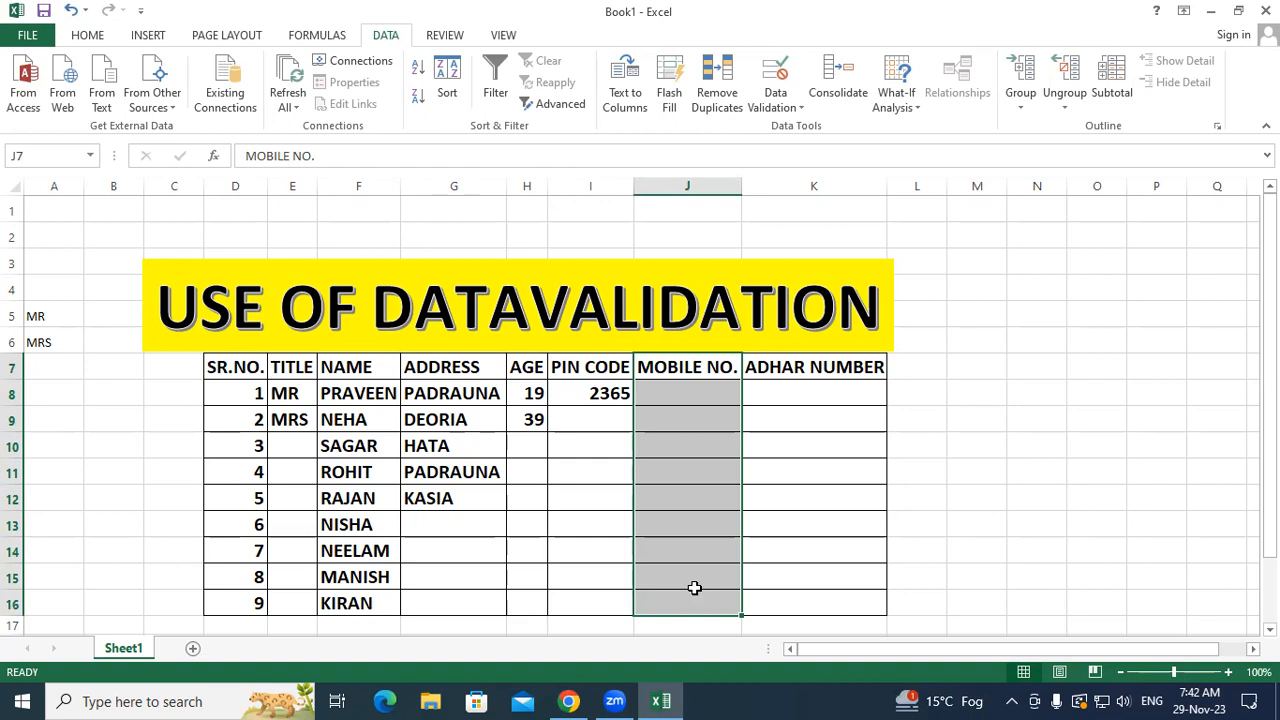
pyautogui.click(788, 514)
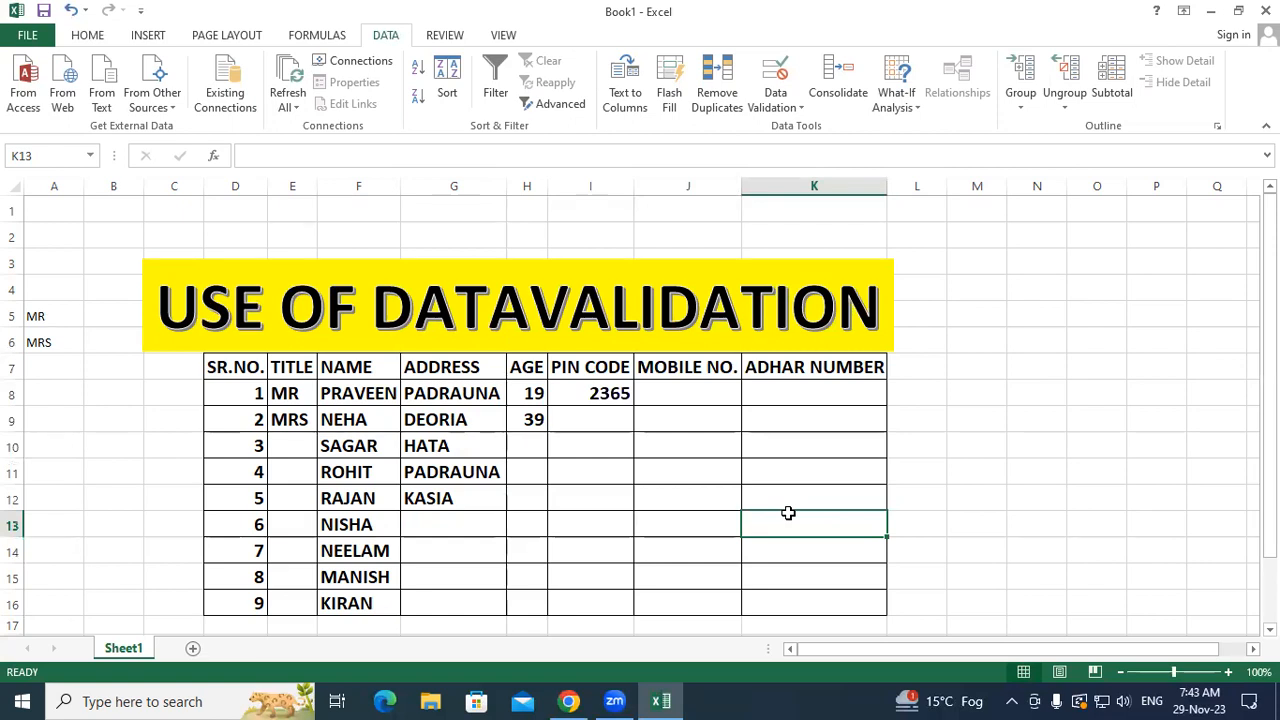
pyautogui.moveTo(663, 396); pyautogui.dragTo(674, 598)
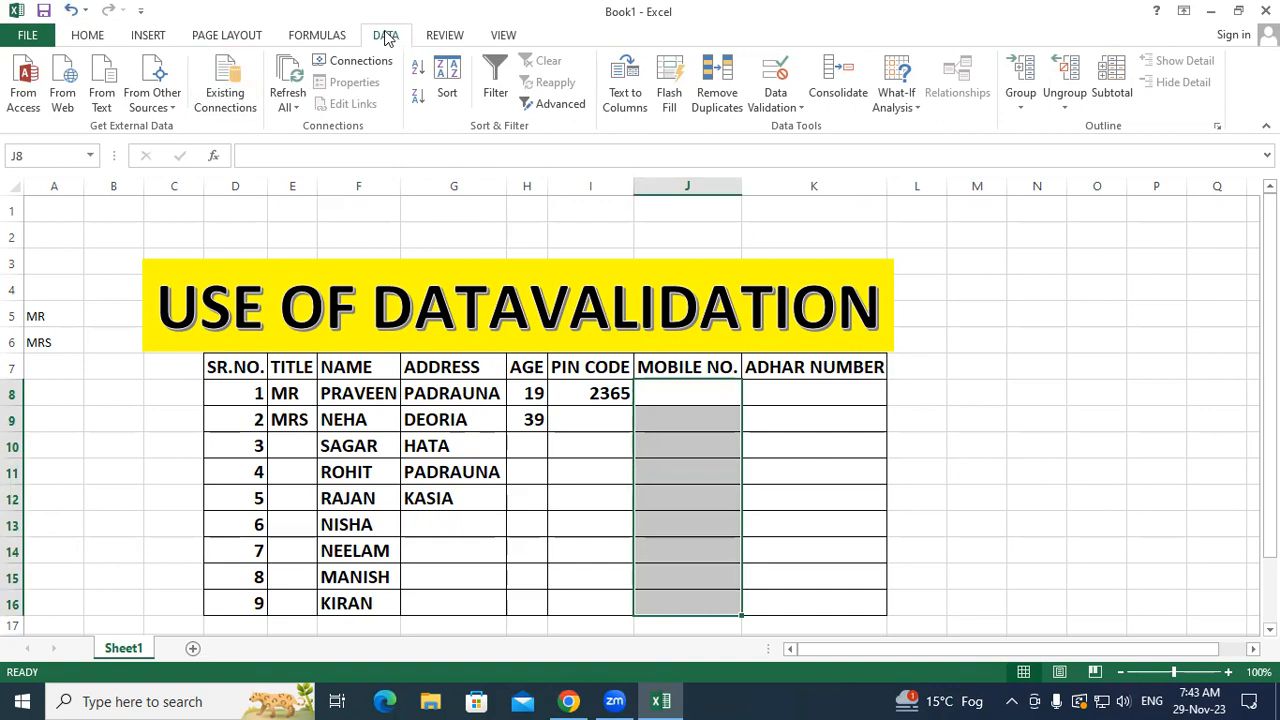
# Step: Restrict the MOBILE NO. cells to a text length equal to 10
pyautogui.click(777, 100)
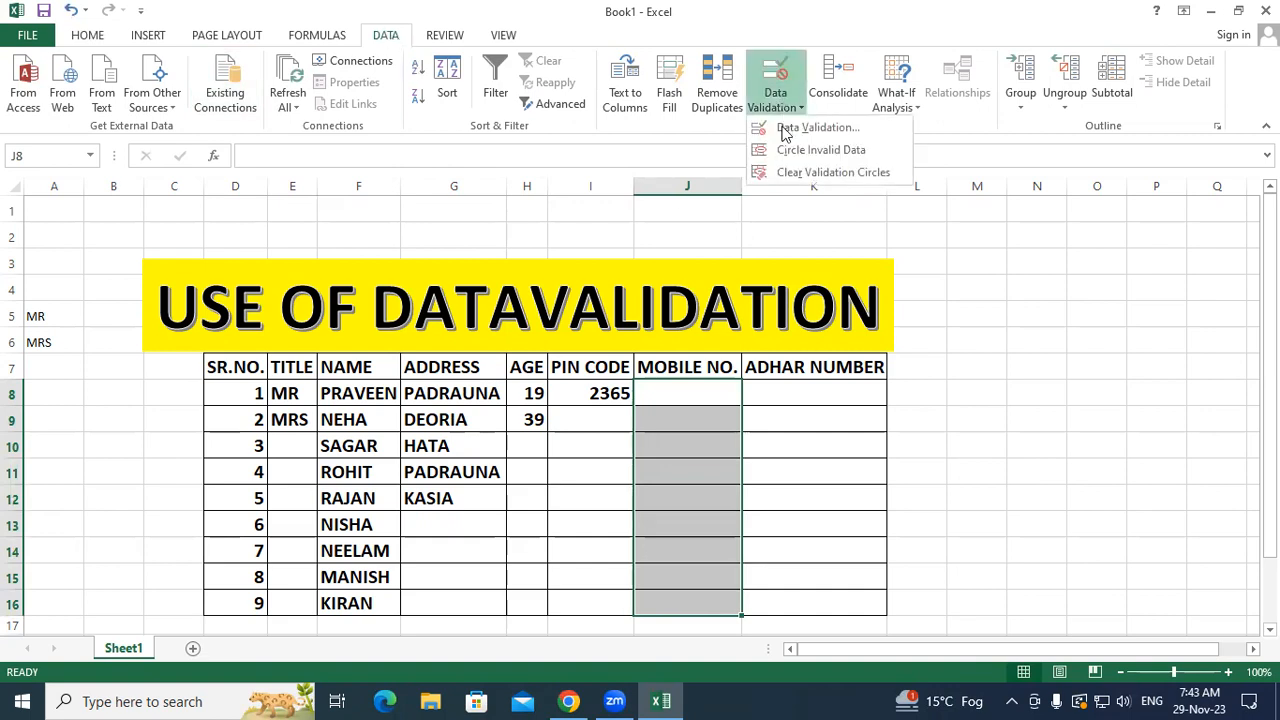
pyautogui.click(780, 130)
pyautogui.click(437, 345)
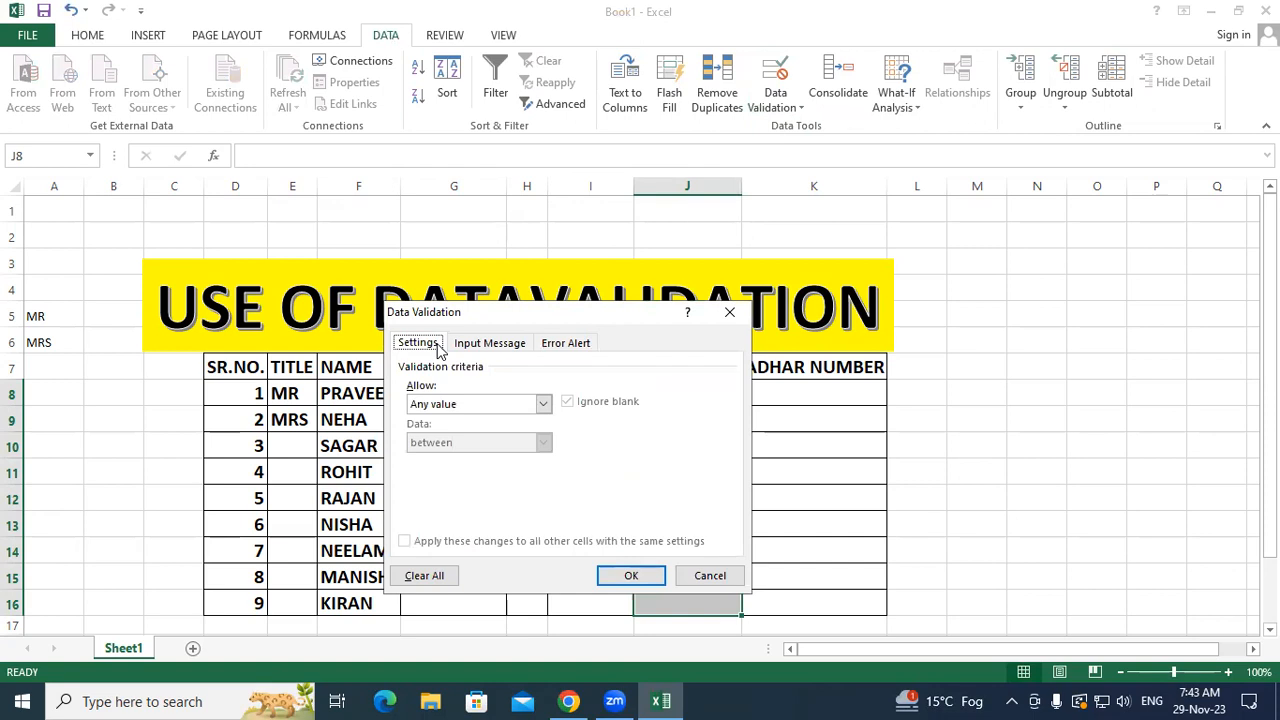
pyautogui.click(542, 403)
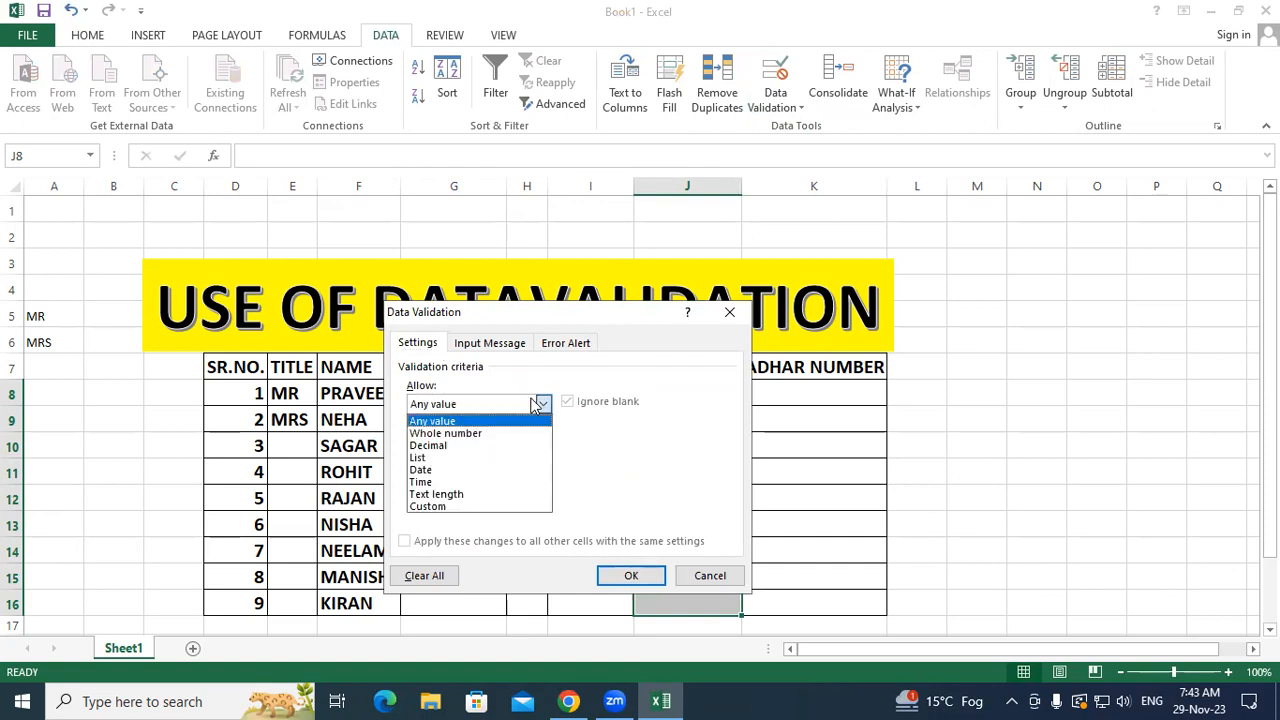
pyautogui.click(470, 494)
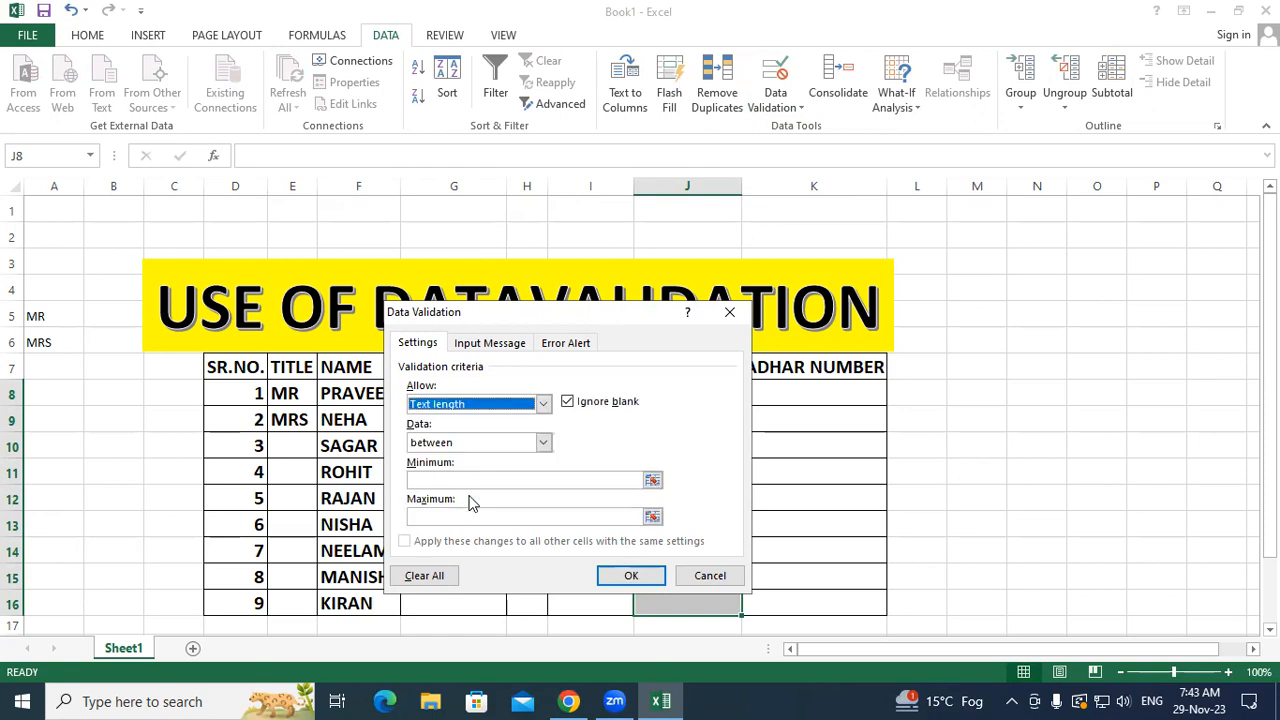
pyautogui.click(543, 442)
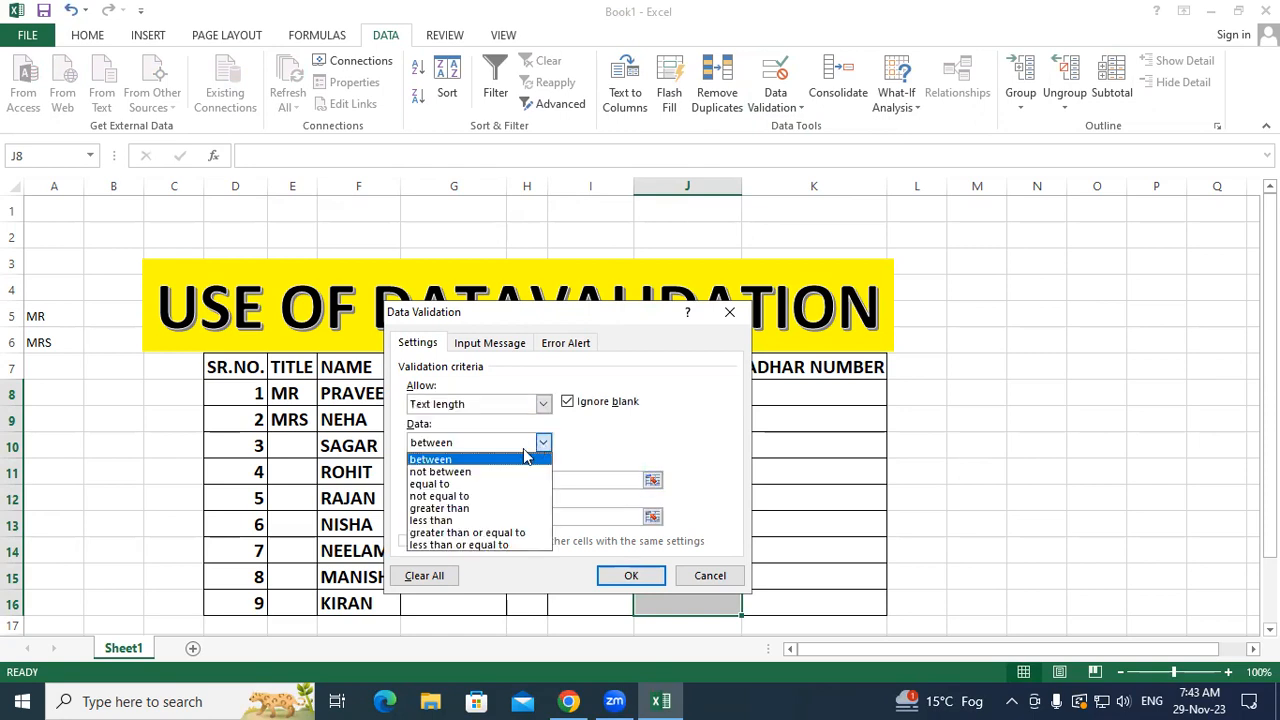
pyautogui.click(484, 484)
pyautogui.click(480, 481)
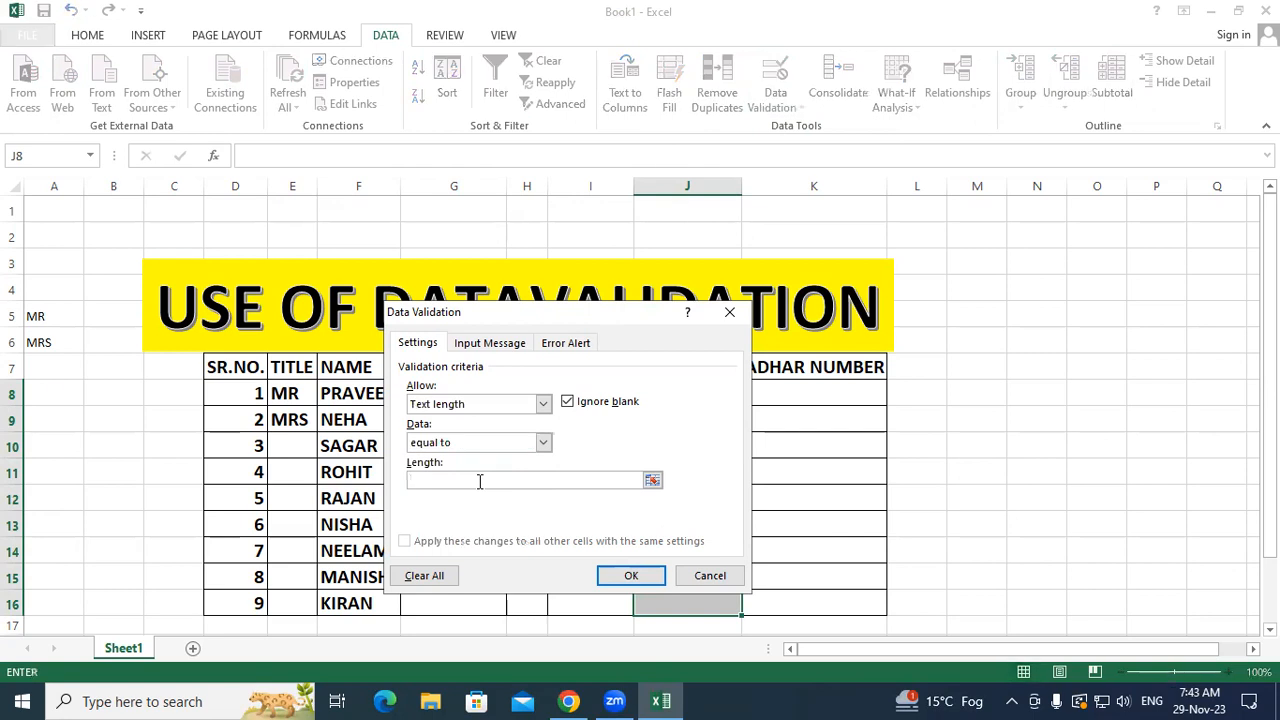
pyautogui.write('10')
# Step: Add an Information error alert reading 'MOBILE NO. VALID ONLY 10 DIGIT' and apply the rule
pyautogui.click(576, 345)
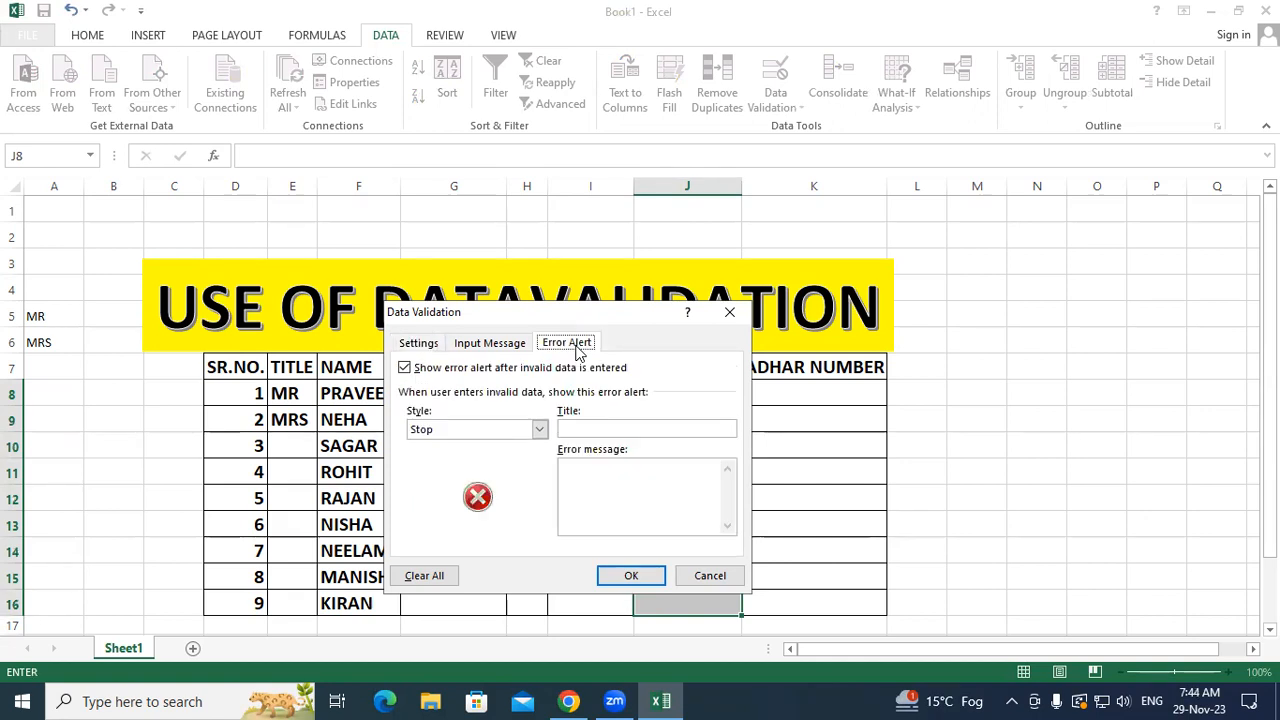
pyautogui.click(610, 475)
pyautogui.write('MOBILE NO')
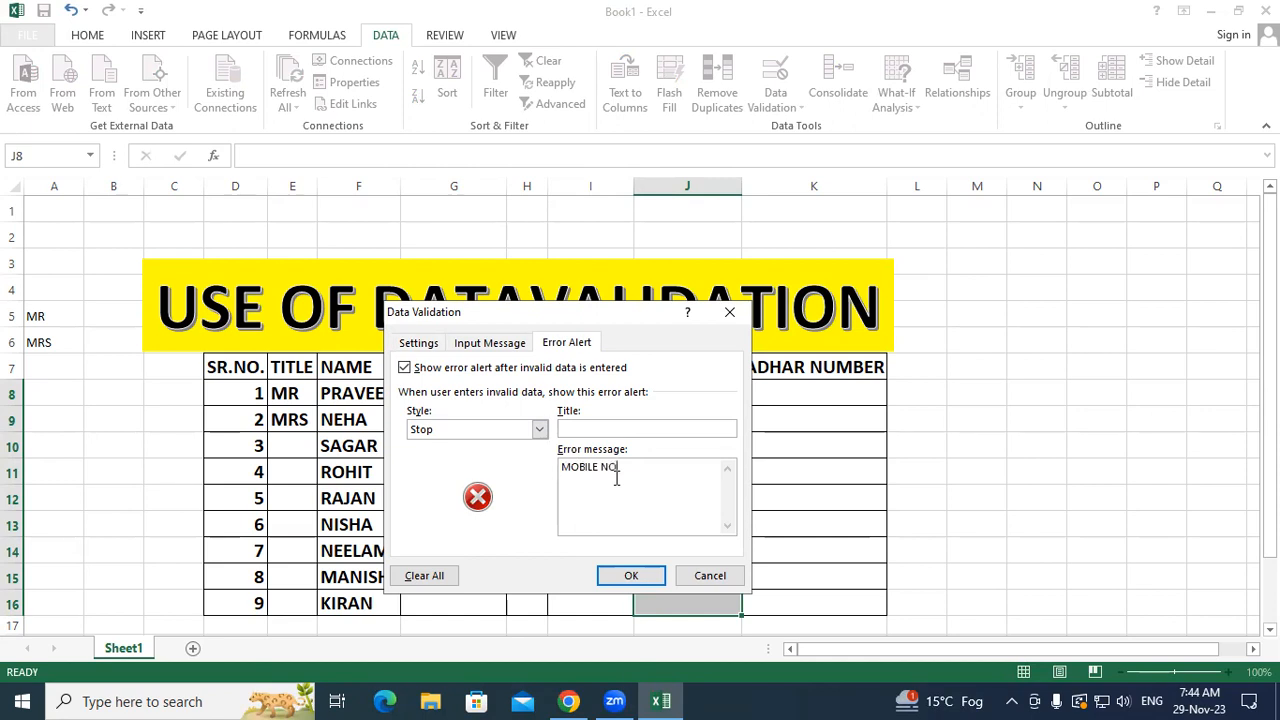
pyautogui.write('. VALID ONLY 10 DIGIT')
pyautogui.click(539, 430)
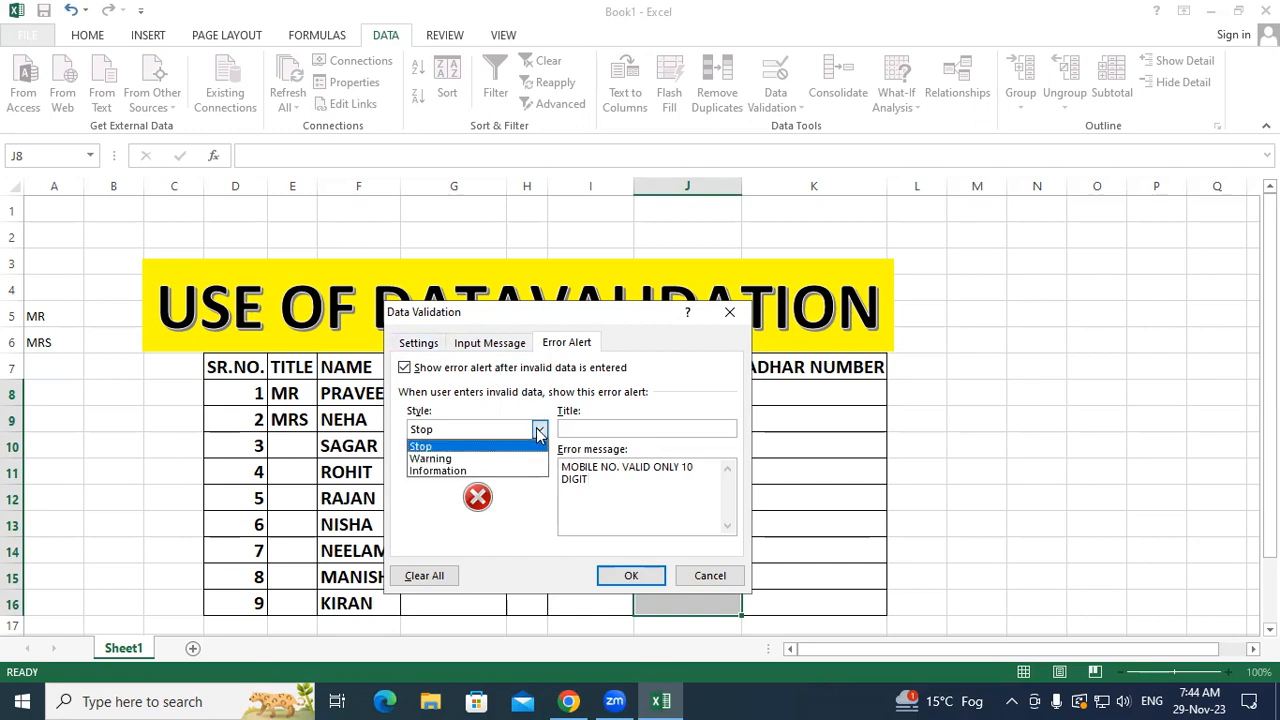
pyautogui.click(450, 471)
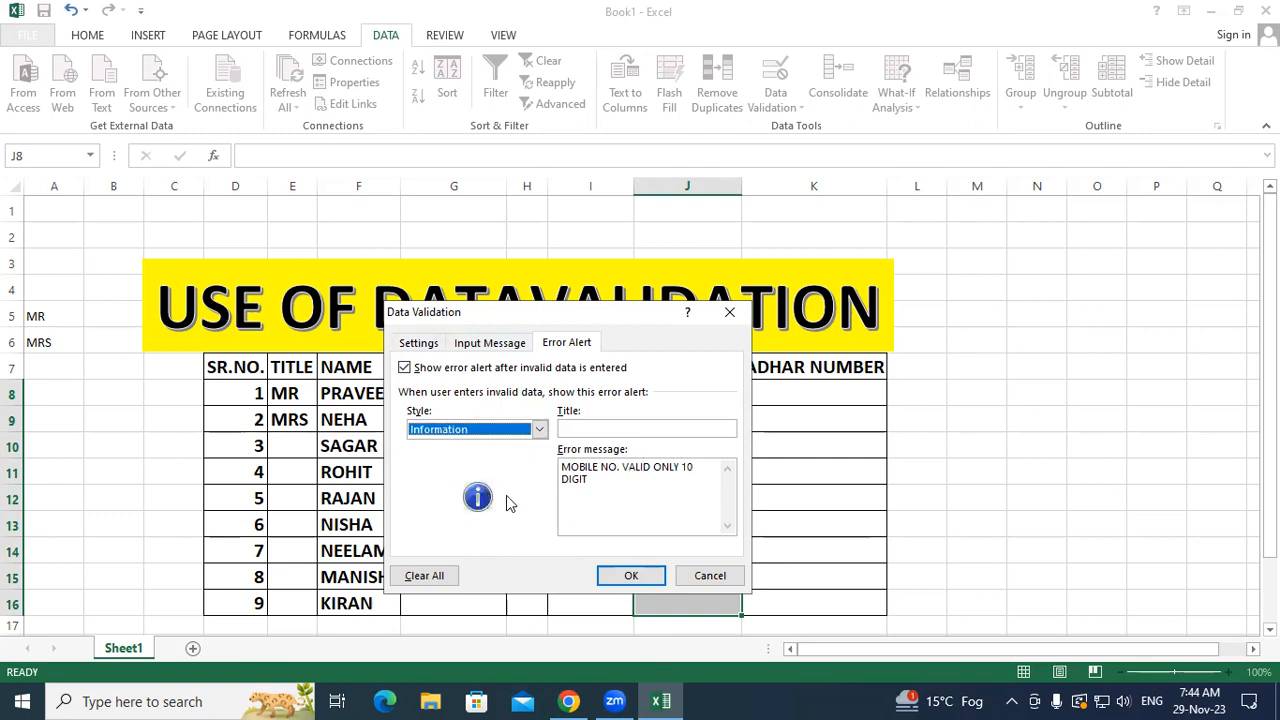
pyautogui.click(628, 575)
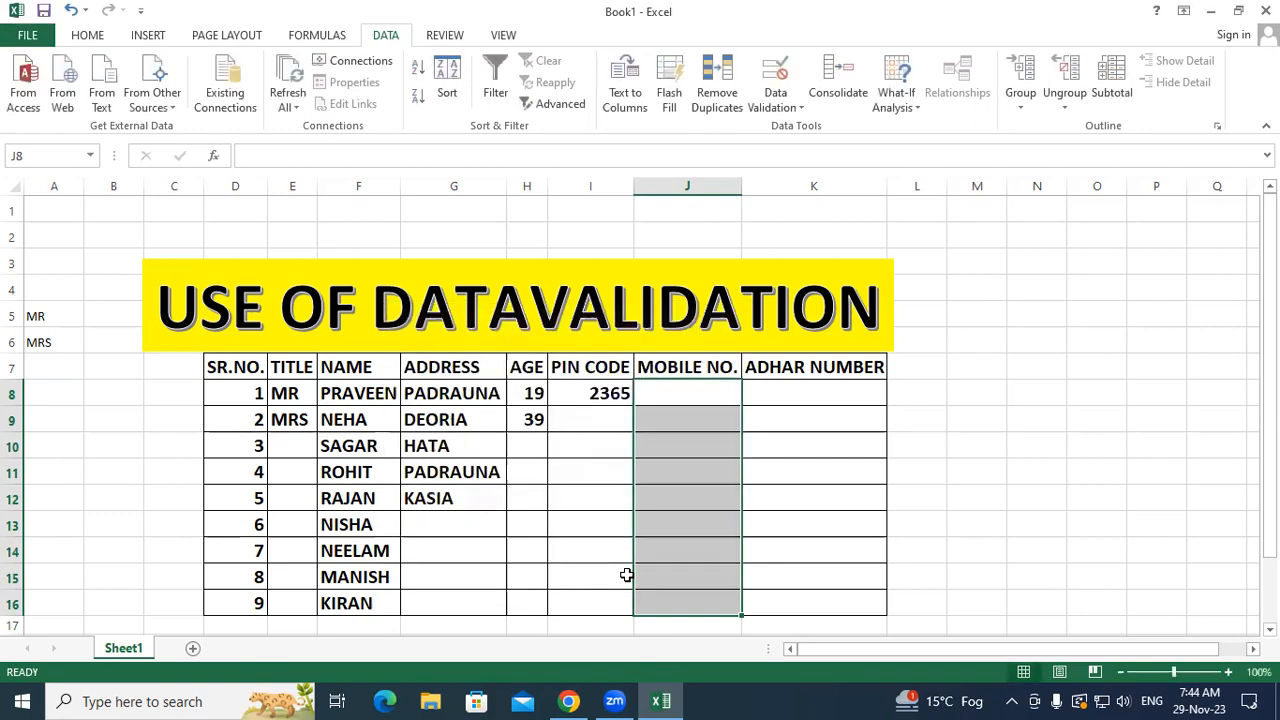
pyautogui.click(568, 556)
# Step: Enter a 9-digit mobile number in J8 and keep it despite the Information alert
pyautogui.click(688, 393)
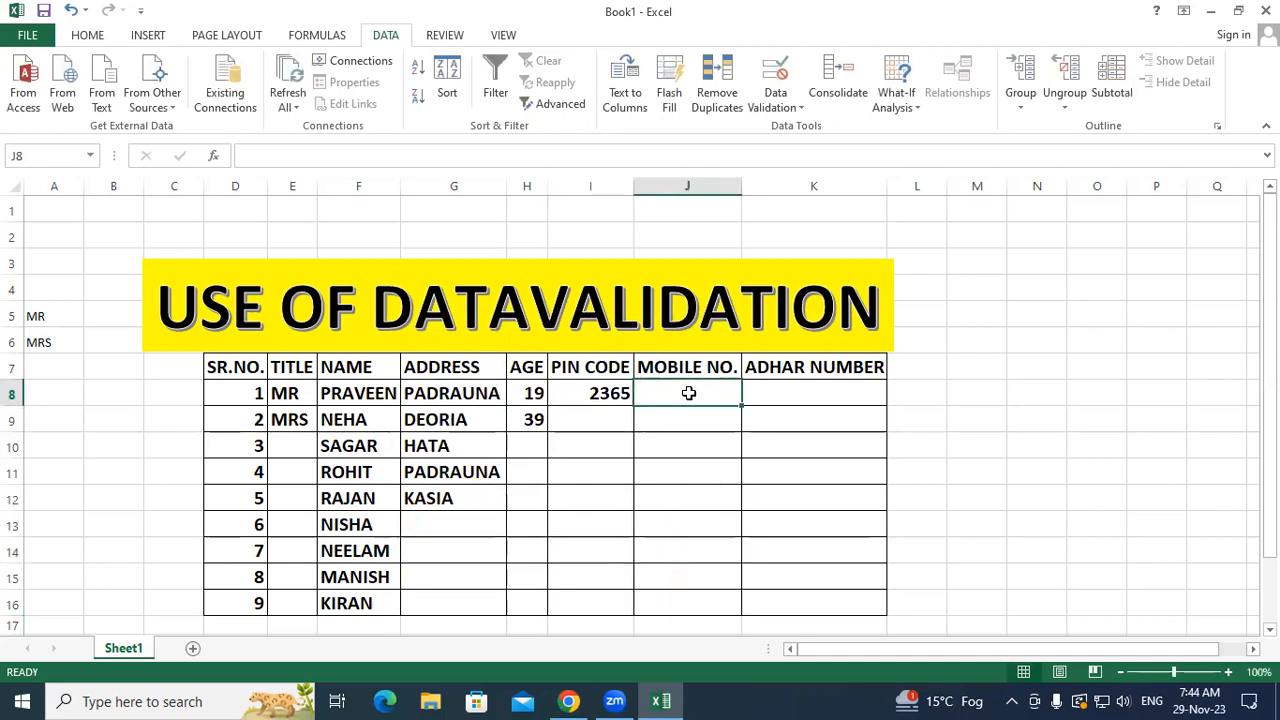
pyautogui.write('99')
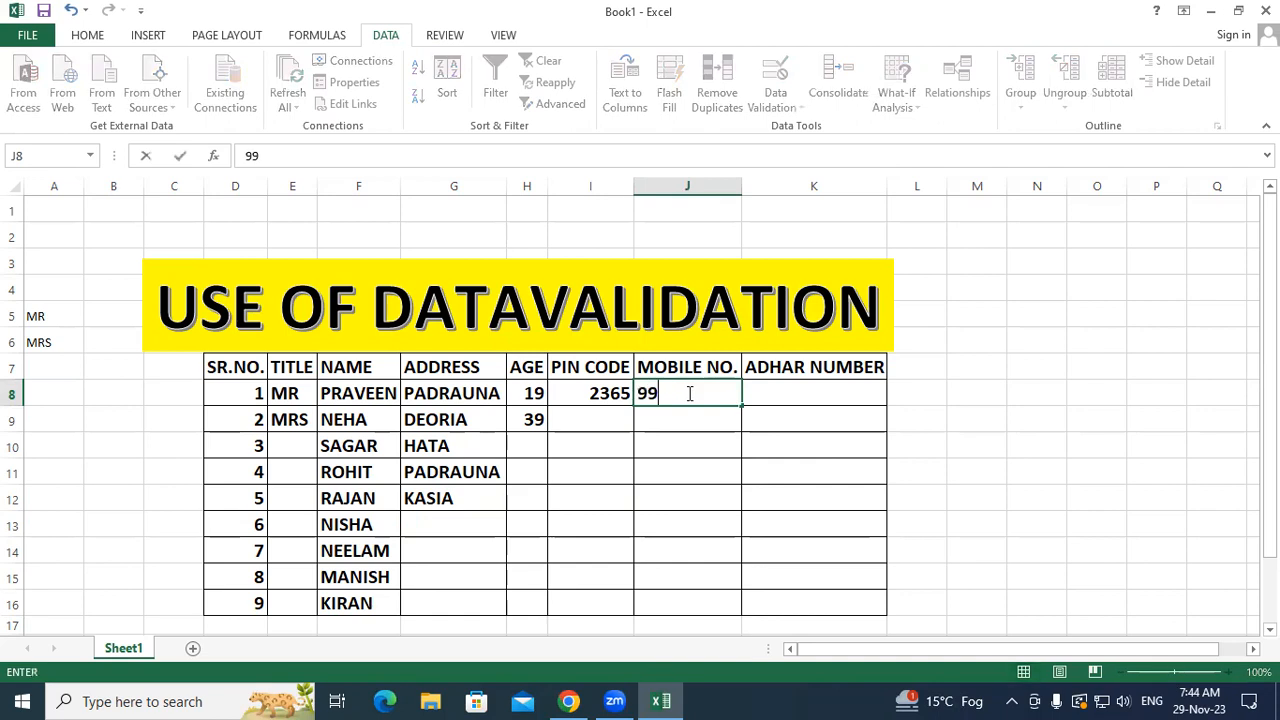
pyautogui.write('3513122')
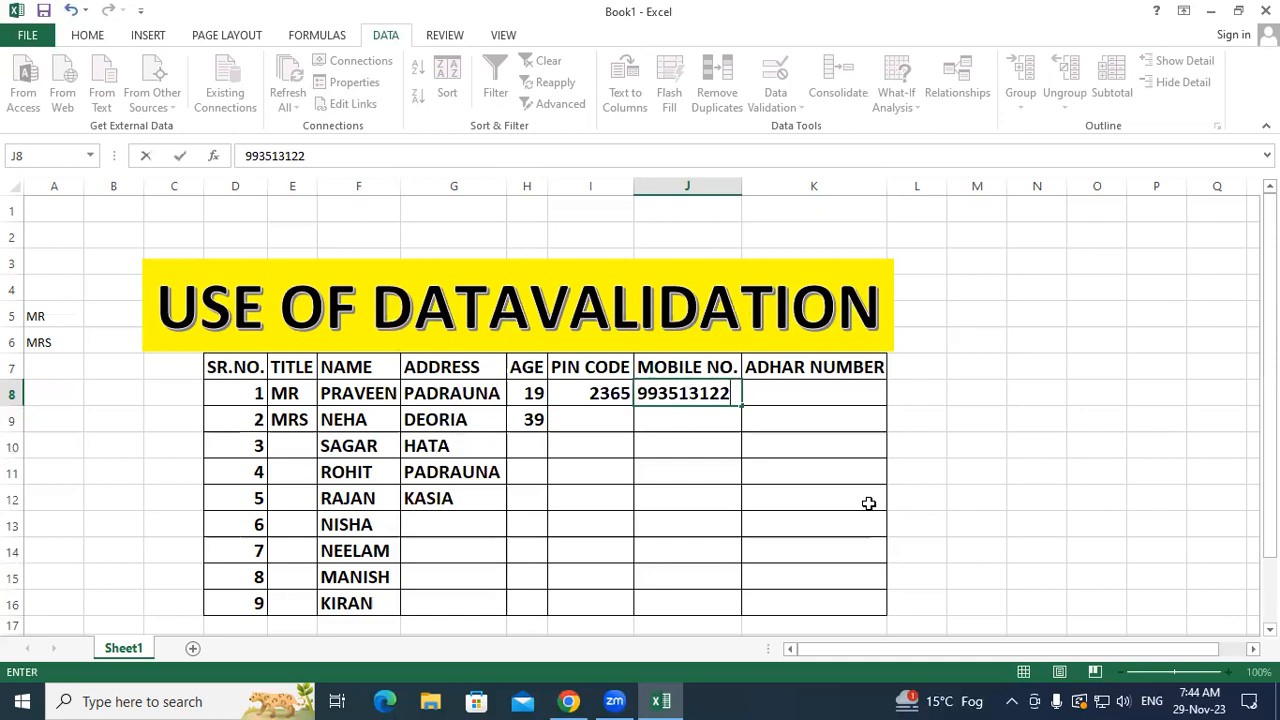
pyautogui.press('Return')
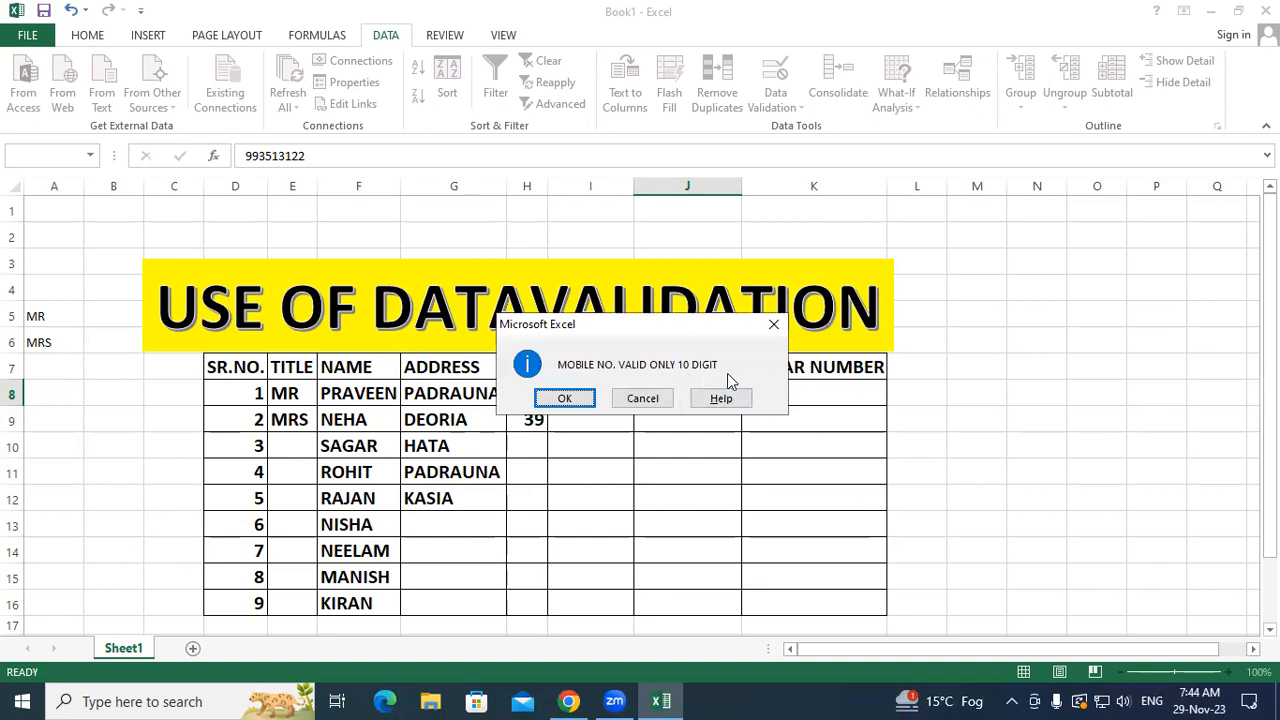
pyautogui.click(580, 397)
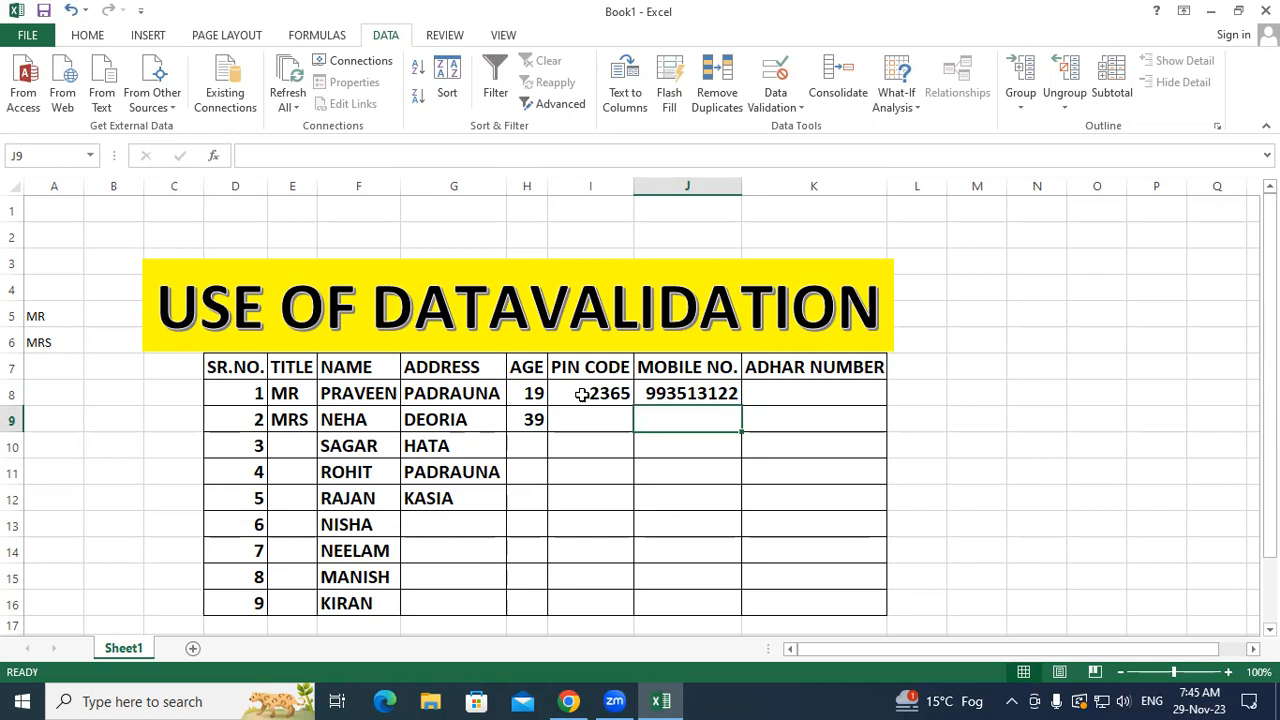
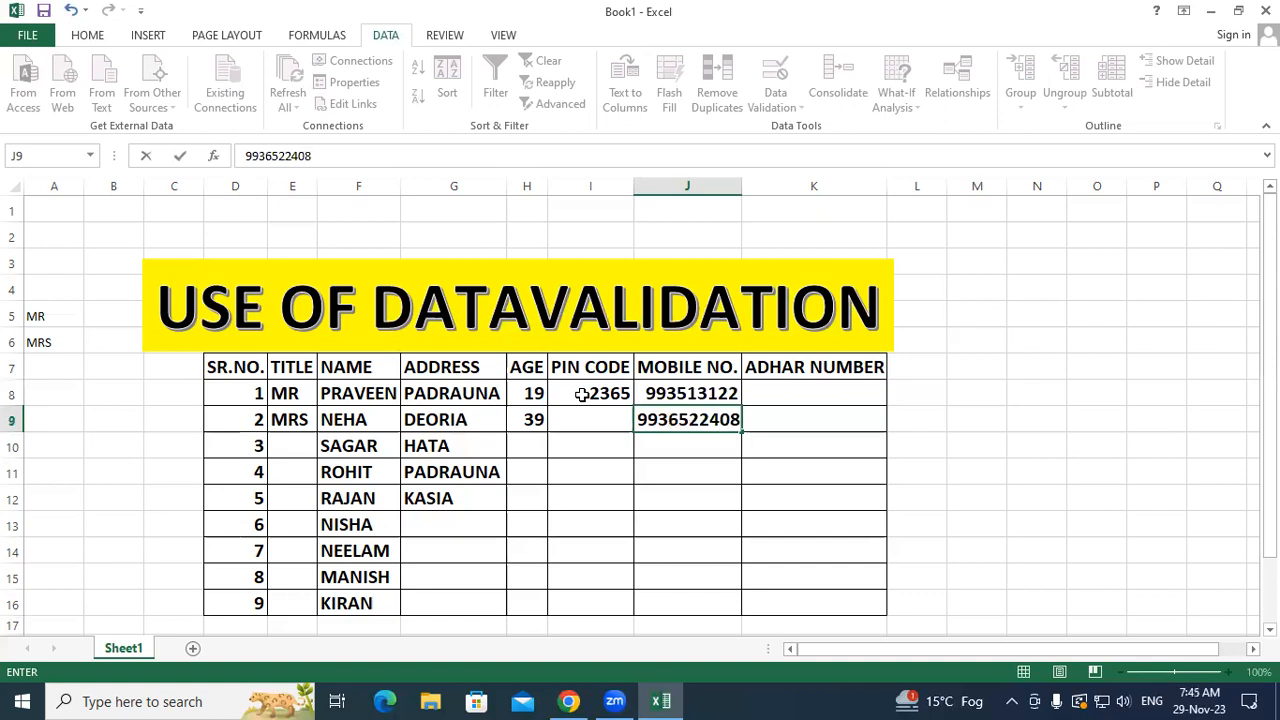
# Step: Enter a 10-digit mobile number in J9, then 25 in J10, keeping 25 past the alert
pyautogui.press('Return')
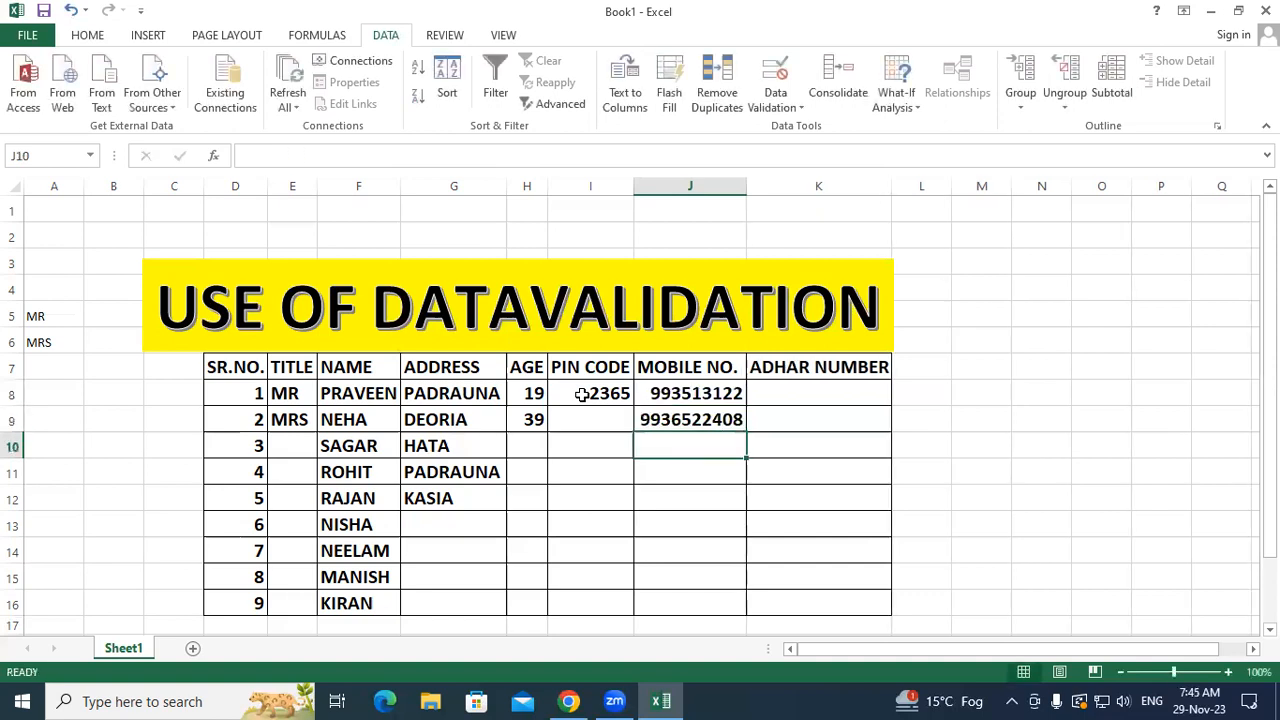
pyautogui.write('25')
pyautogui.press('Return')
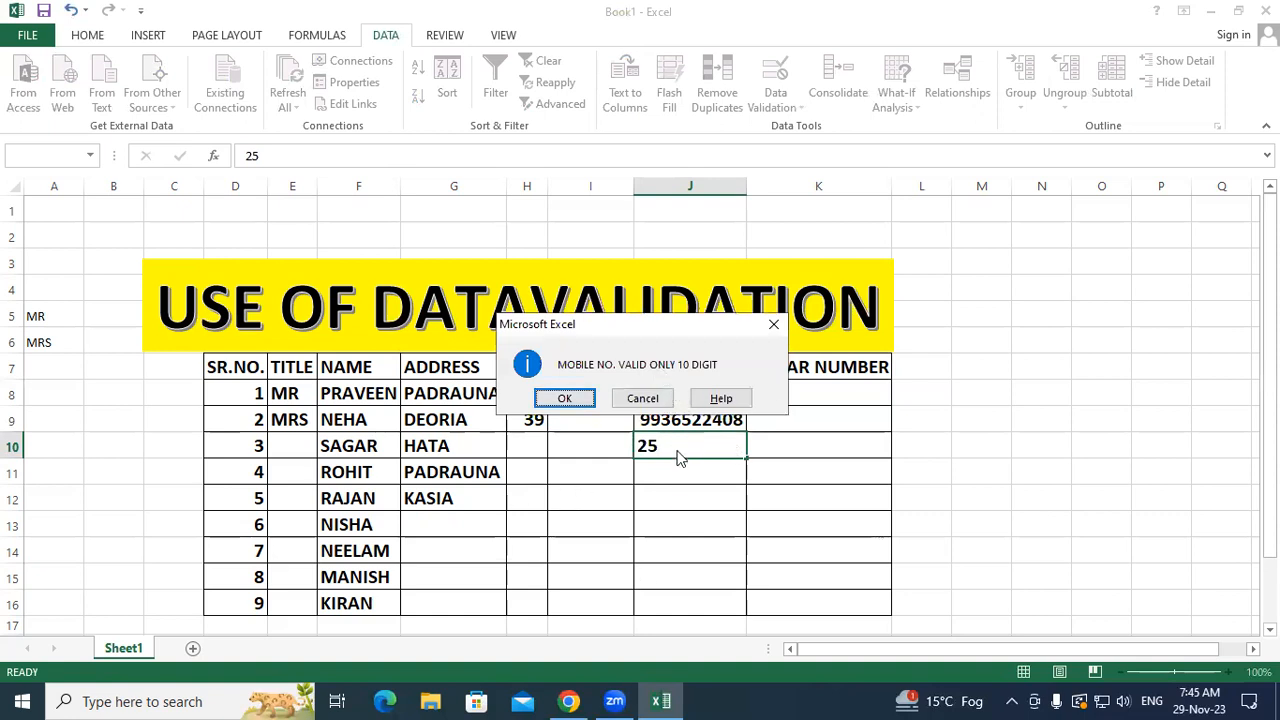
pyautogui.click(560, 397)
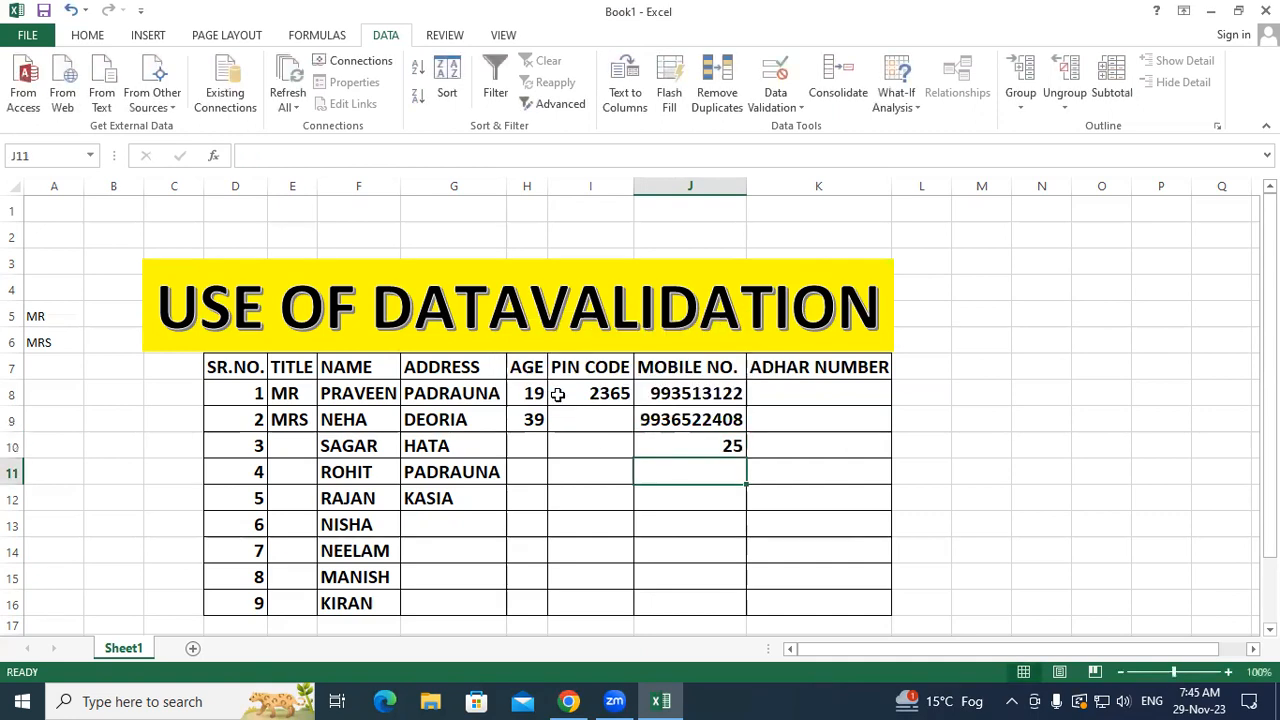